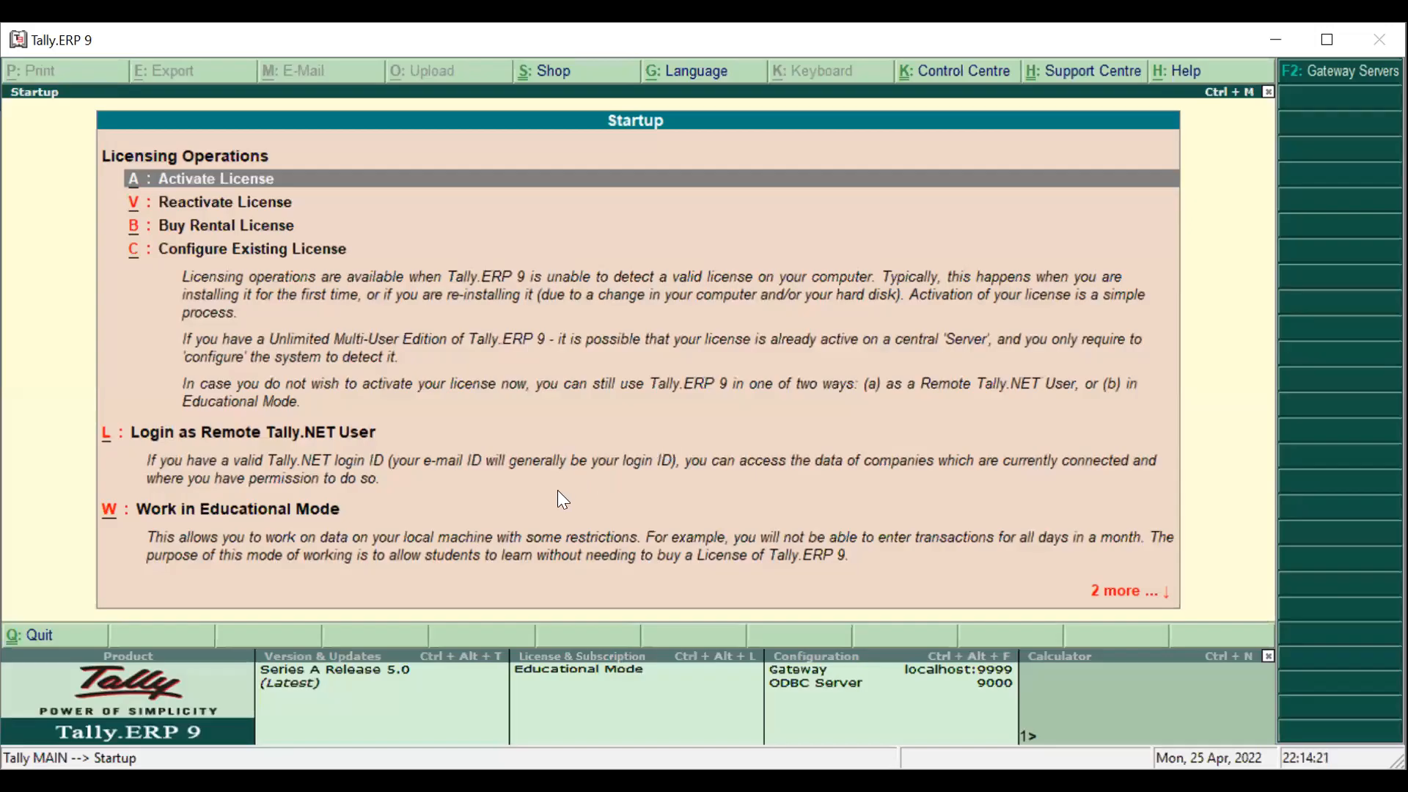
# Start working in Educational Mode and create a company named Voucher Practice Sum 2, keeping the other default details.
pyautogui.scroll(-1, 558, 491)
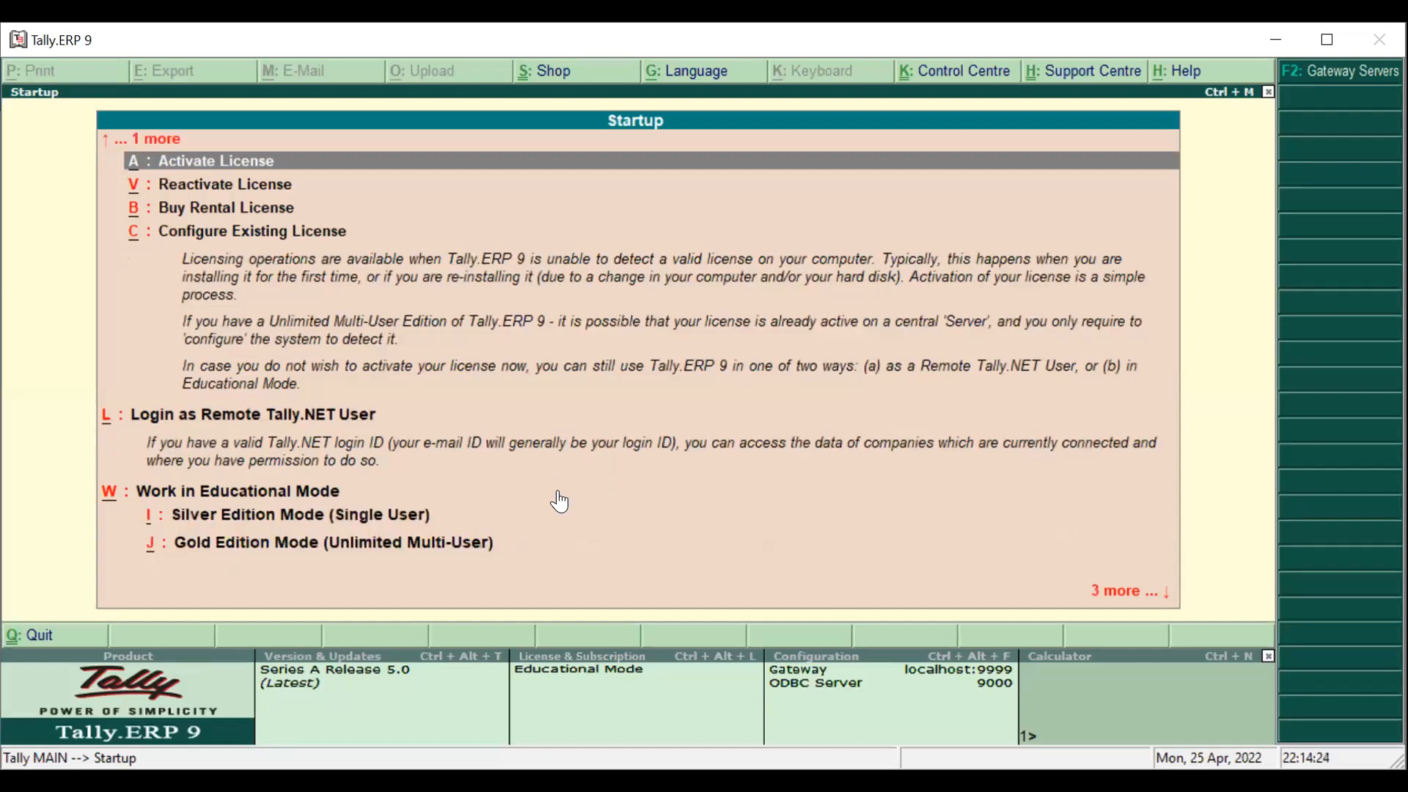
pyautogui.click(557, 492)
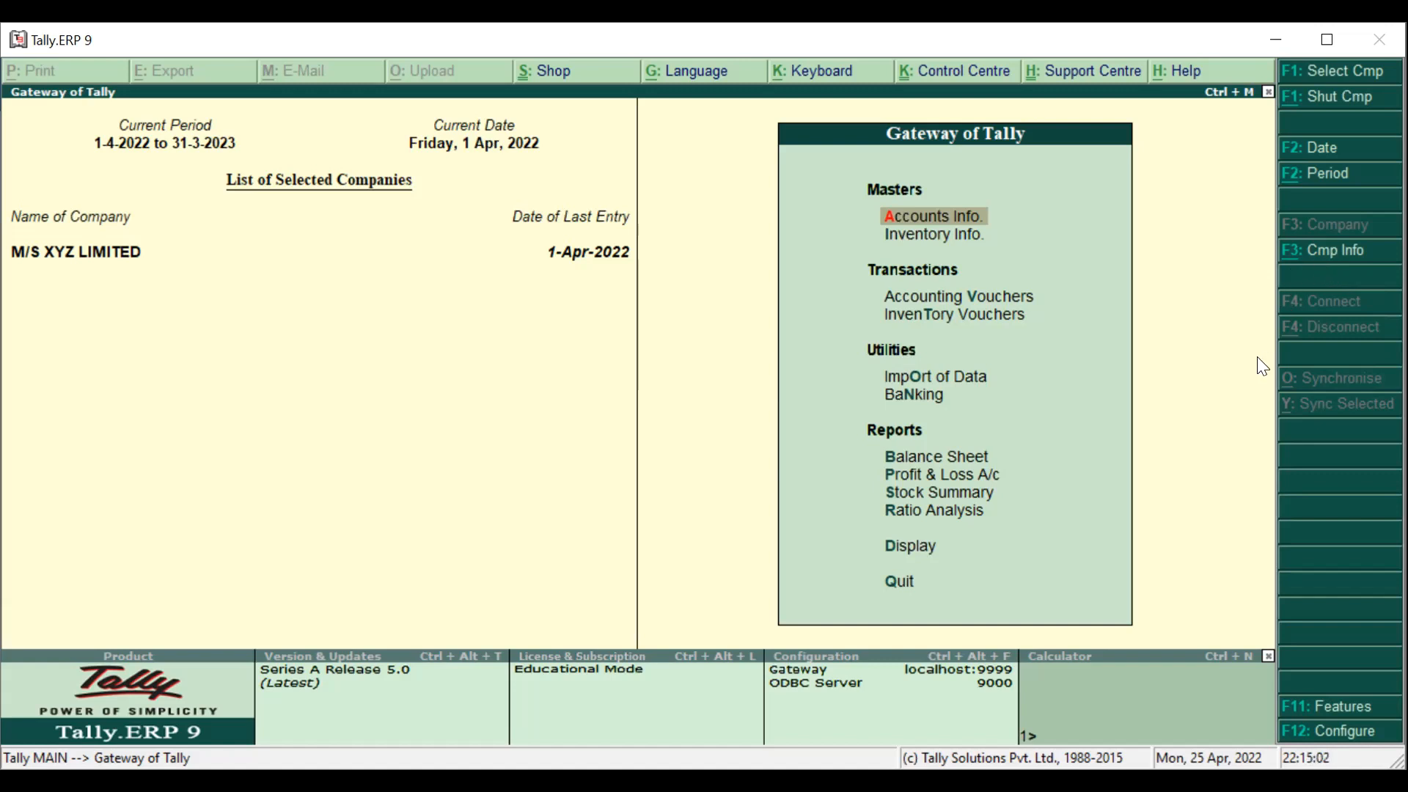
pyautogui.hotkey('alt', 'F3')
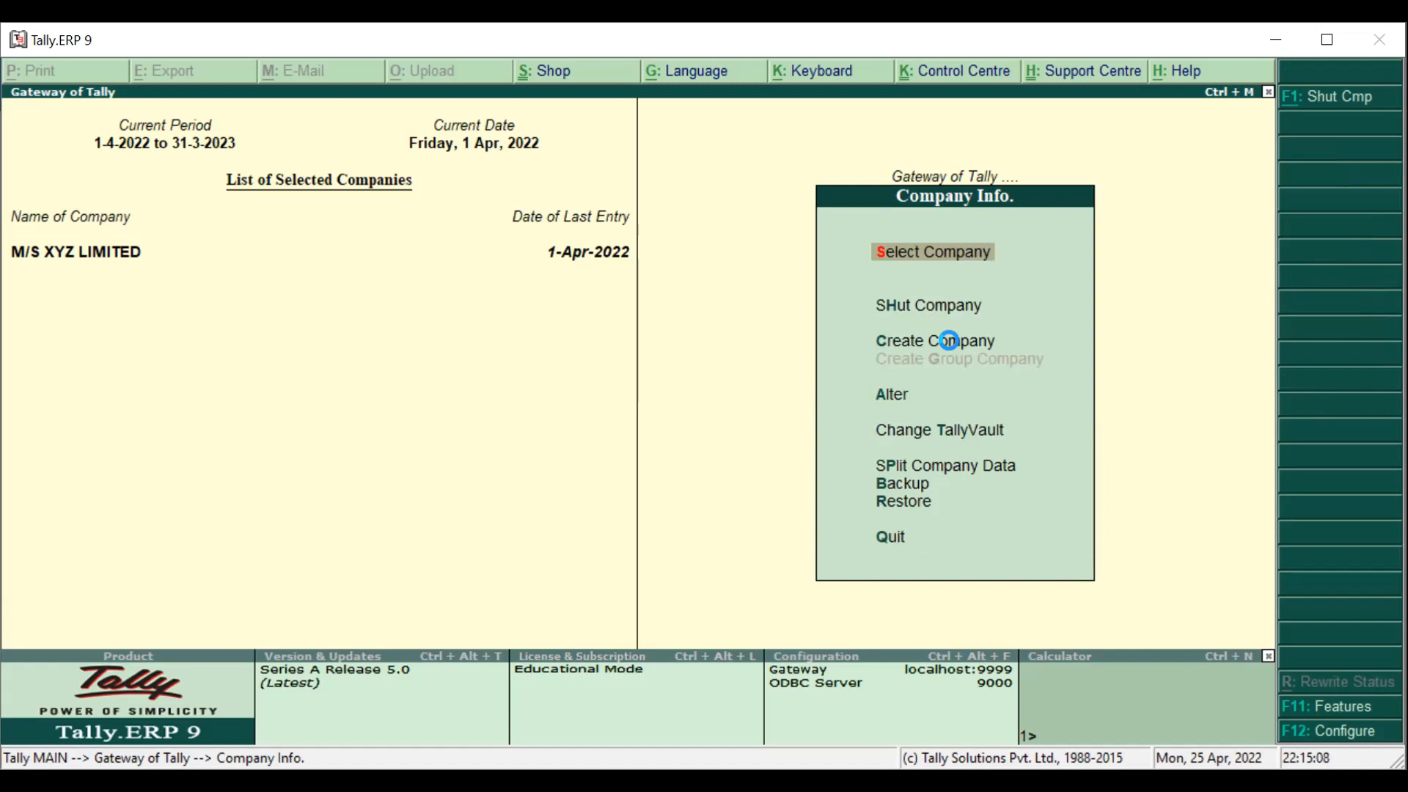
pyautogui.click(949, 341)
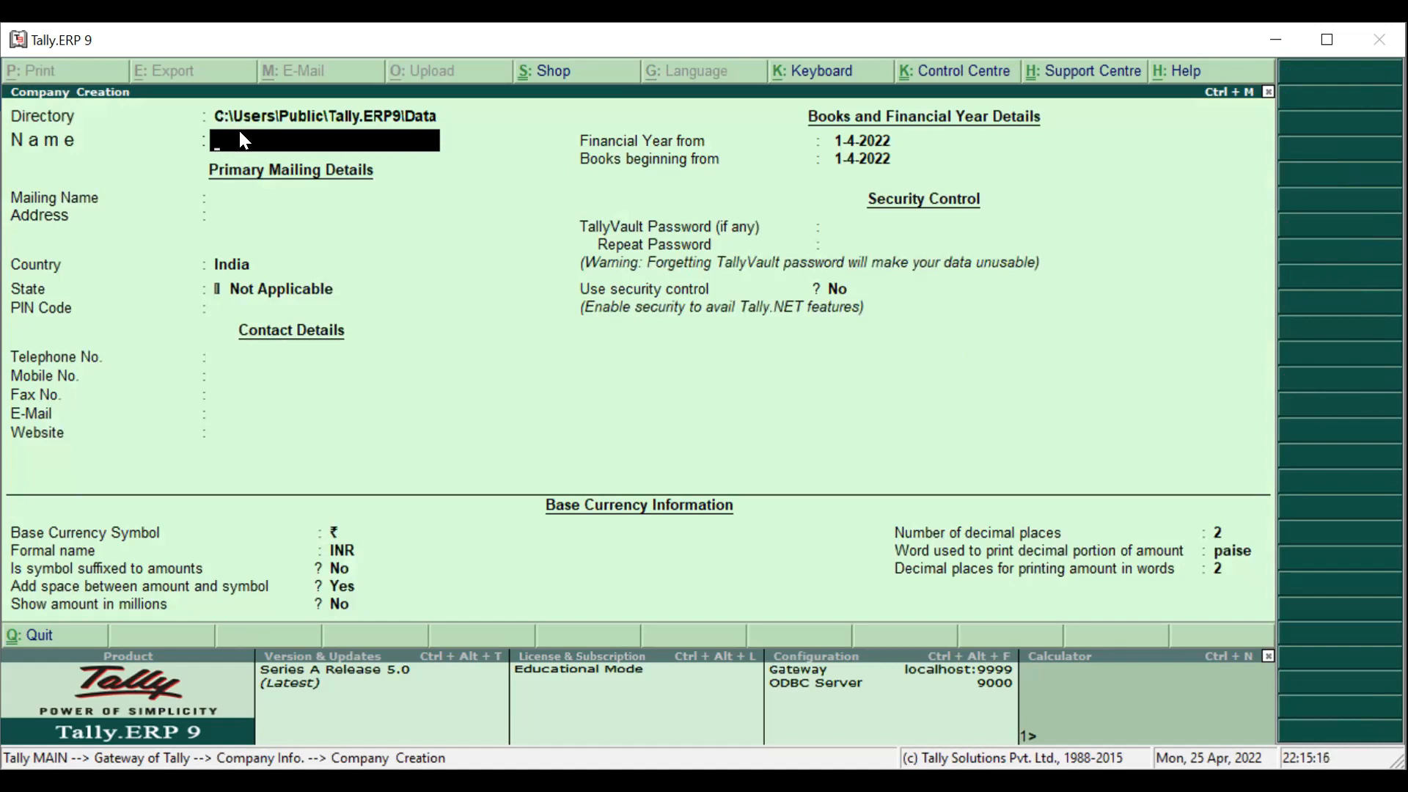
pyautogui.write('oucher Practice Sum 2')
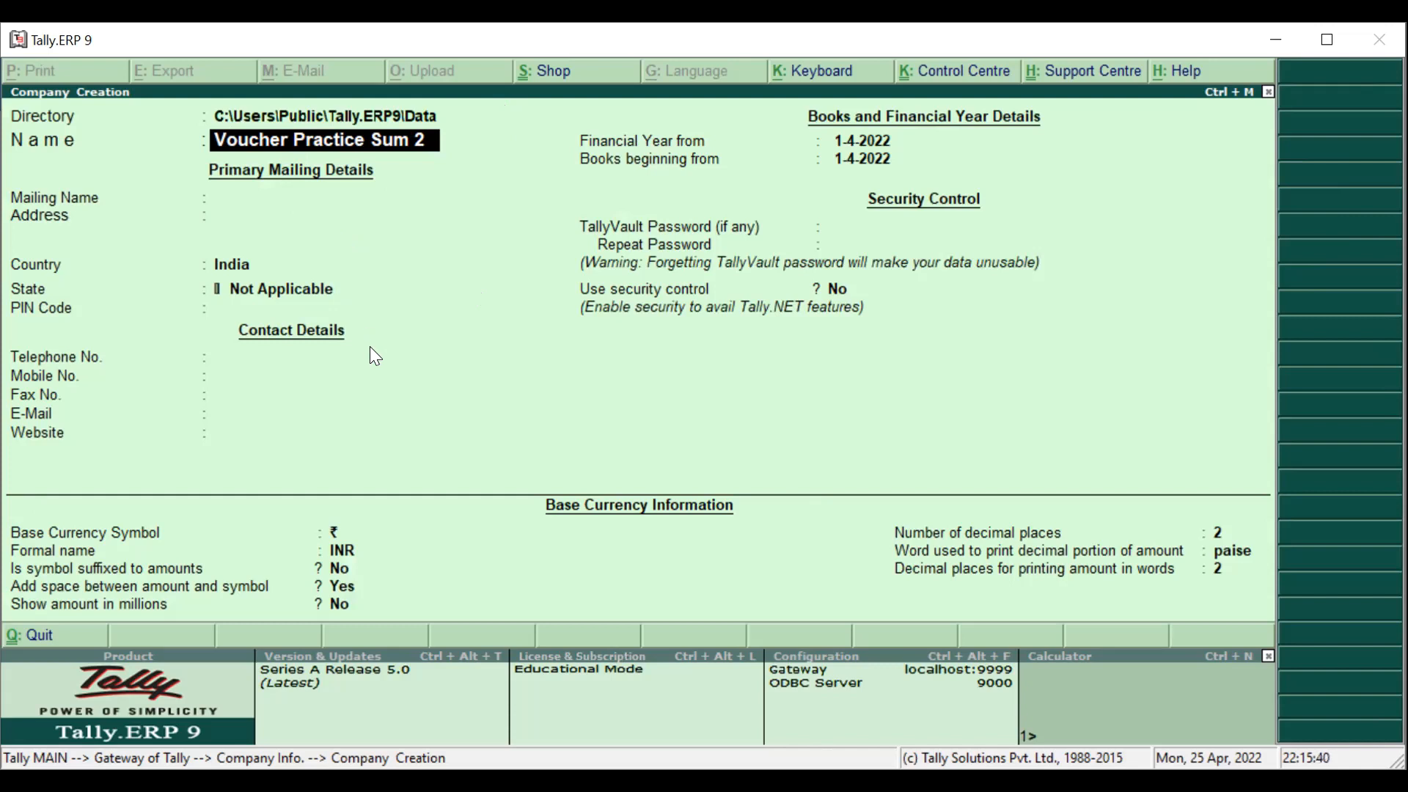
pyautogui.hotkey('ctrl', 'a')
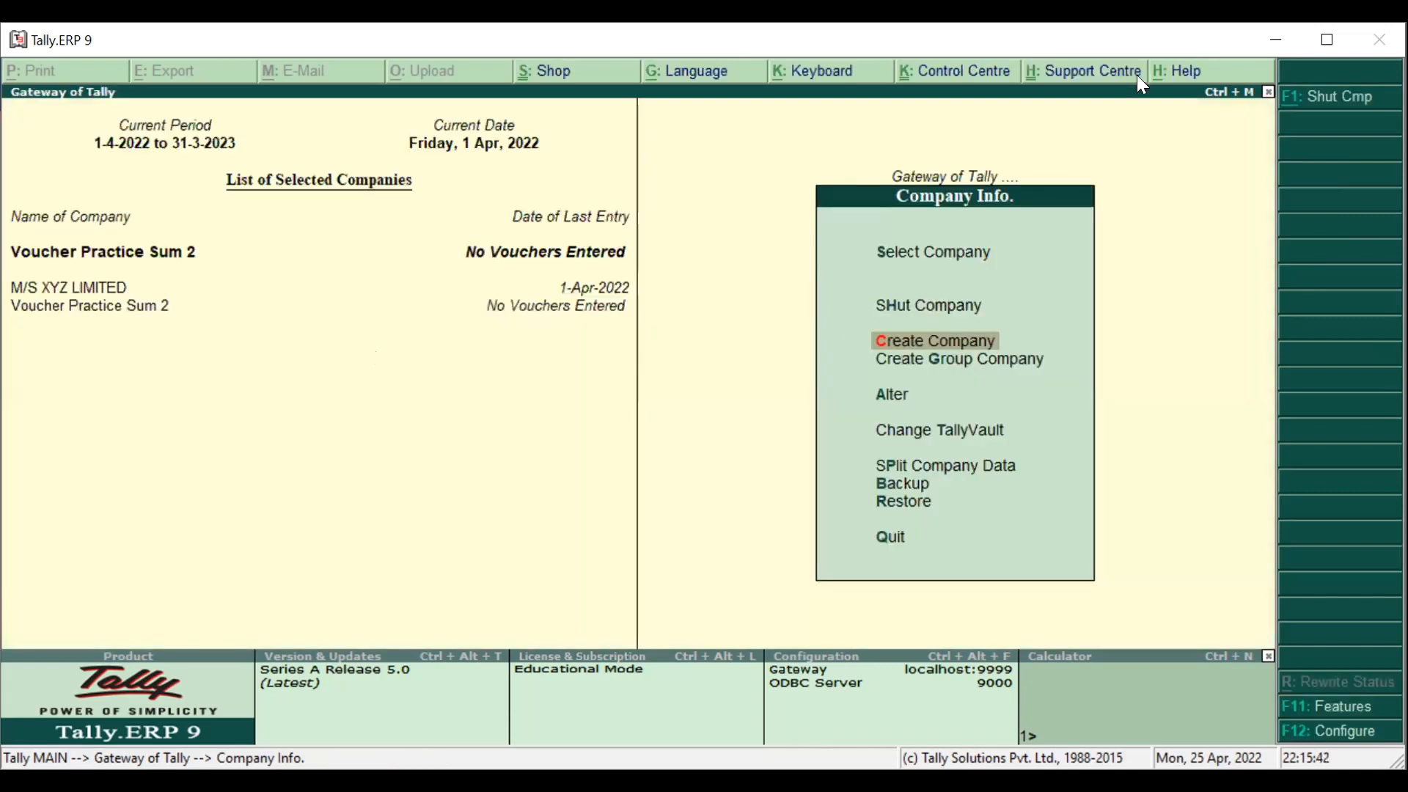
# Shut the company M/S XYZ LIMITED and return to the Gateway of Tally.
pyautogui.hotkey('alt', 'Tab')
pyautogui.hotkey('alt', 'F3')
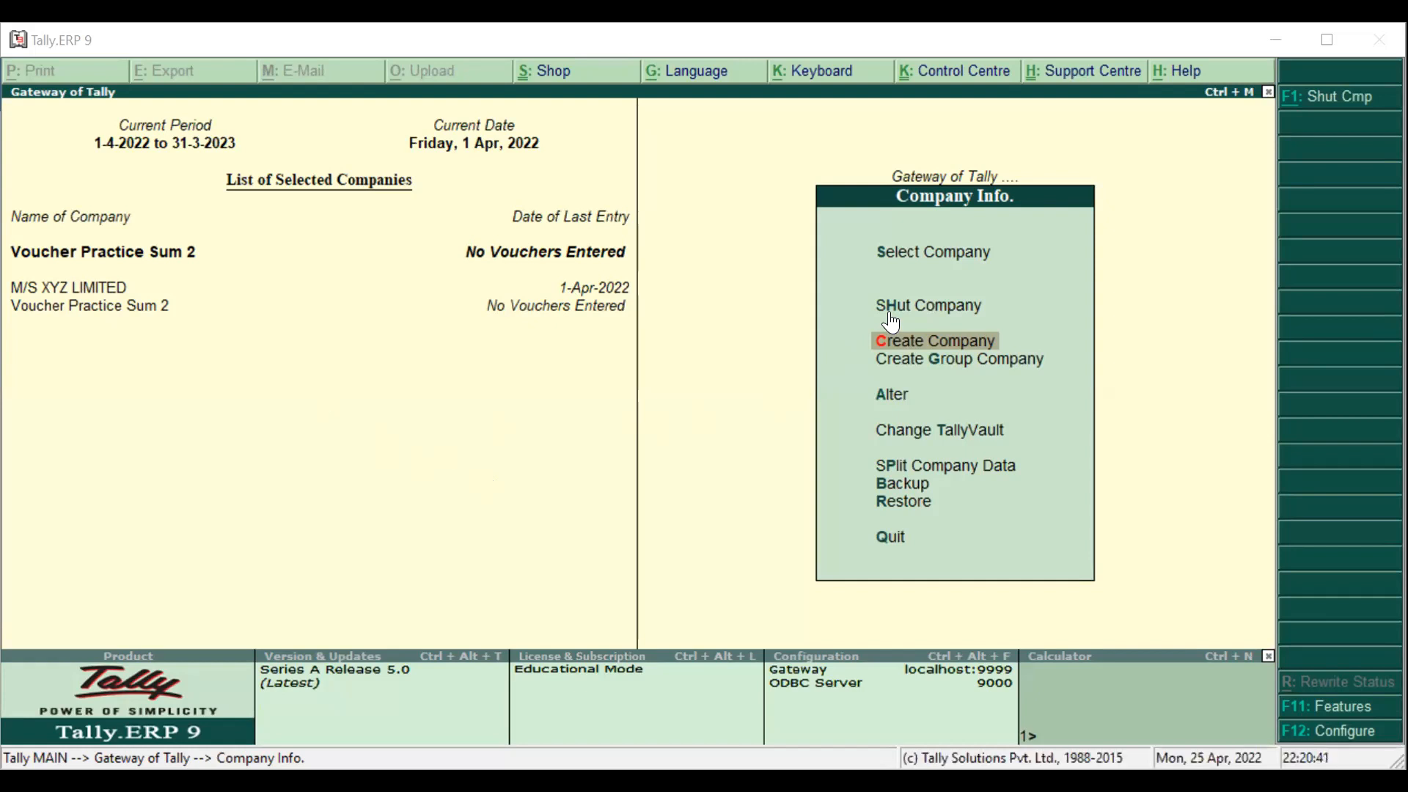
pyautogui.press('h')
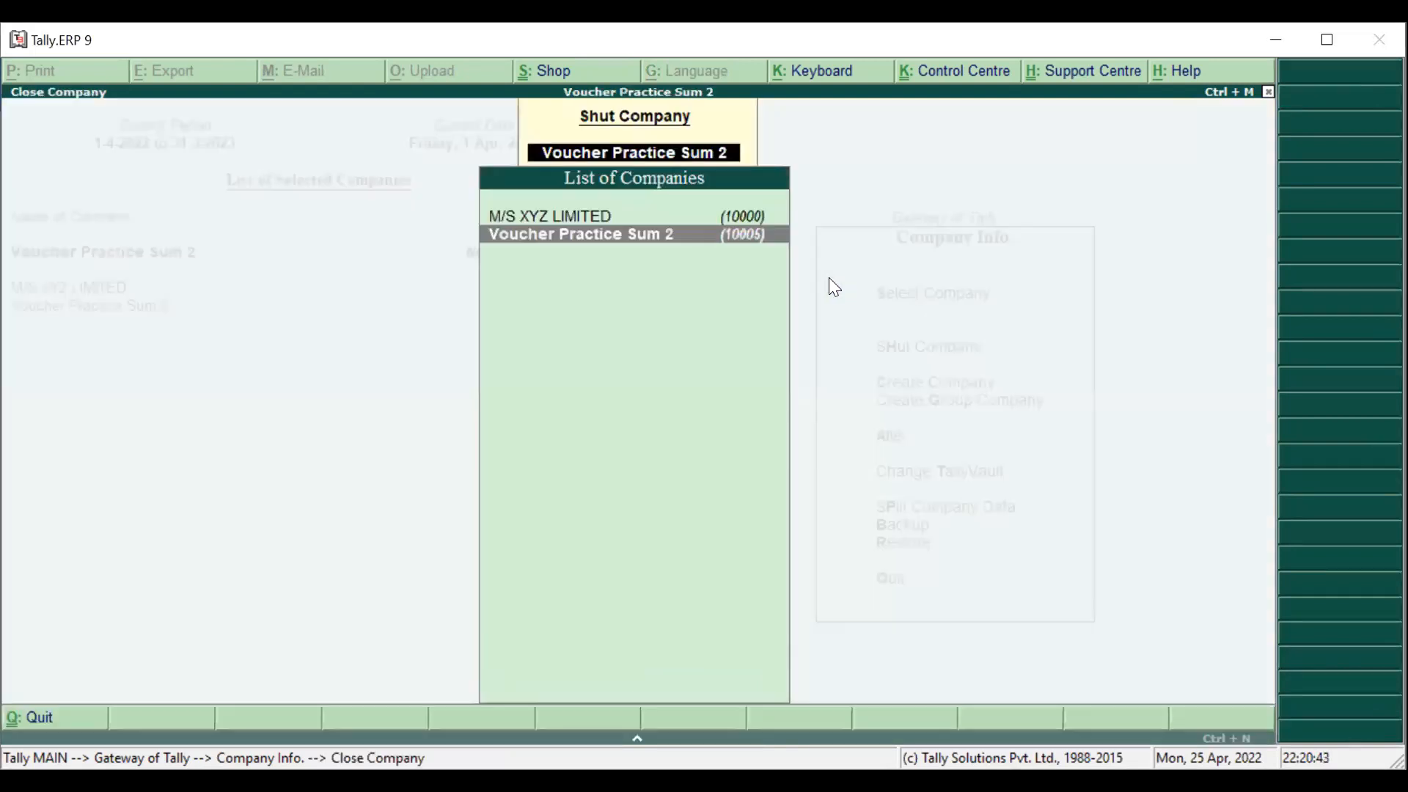
pyautogui.click(716, 214)
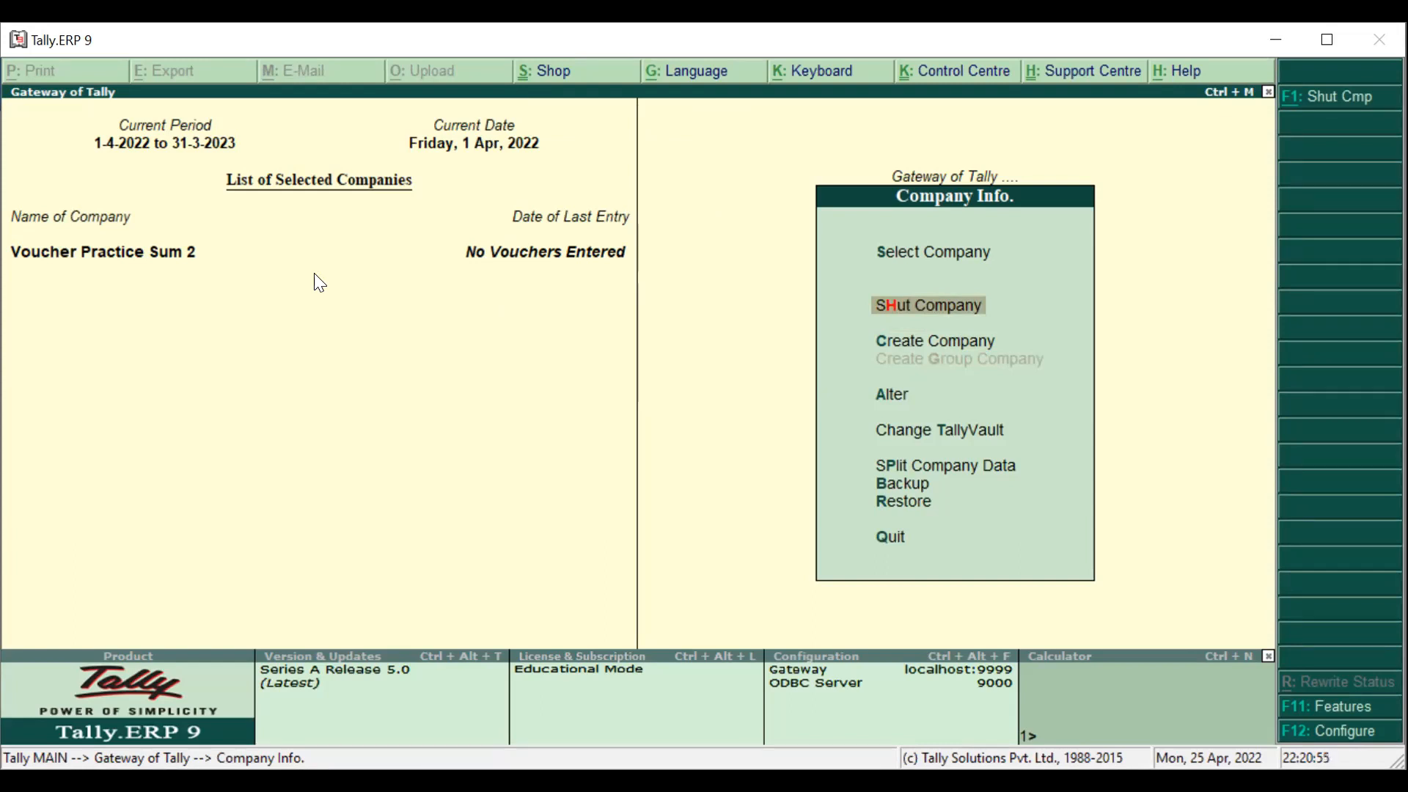
pyautogui.press('Escape')
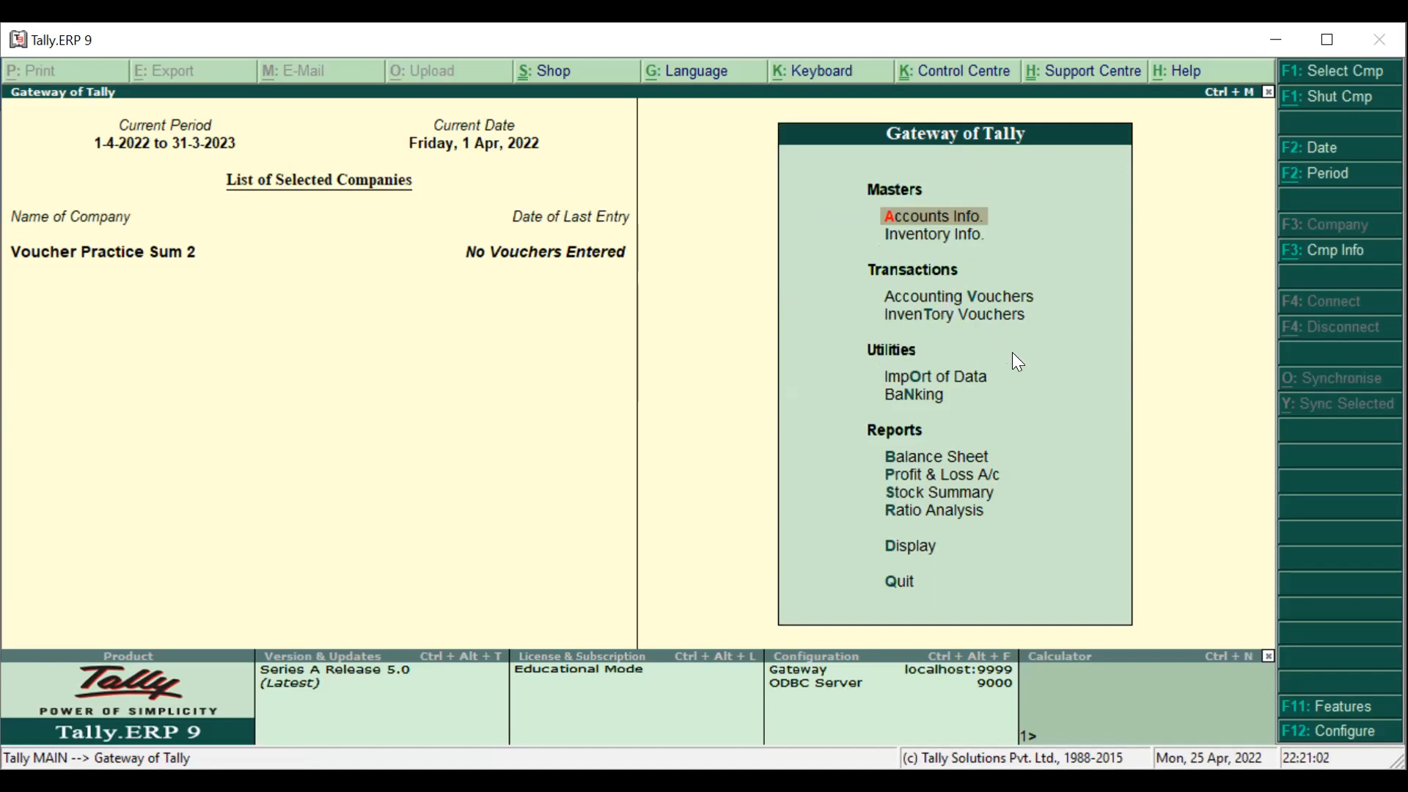
# Start a Receipt accounting voucher and set single entry mode for pymt/rcpt/contra to No in its configuration.
pyautogui.click(998, 297)
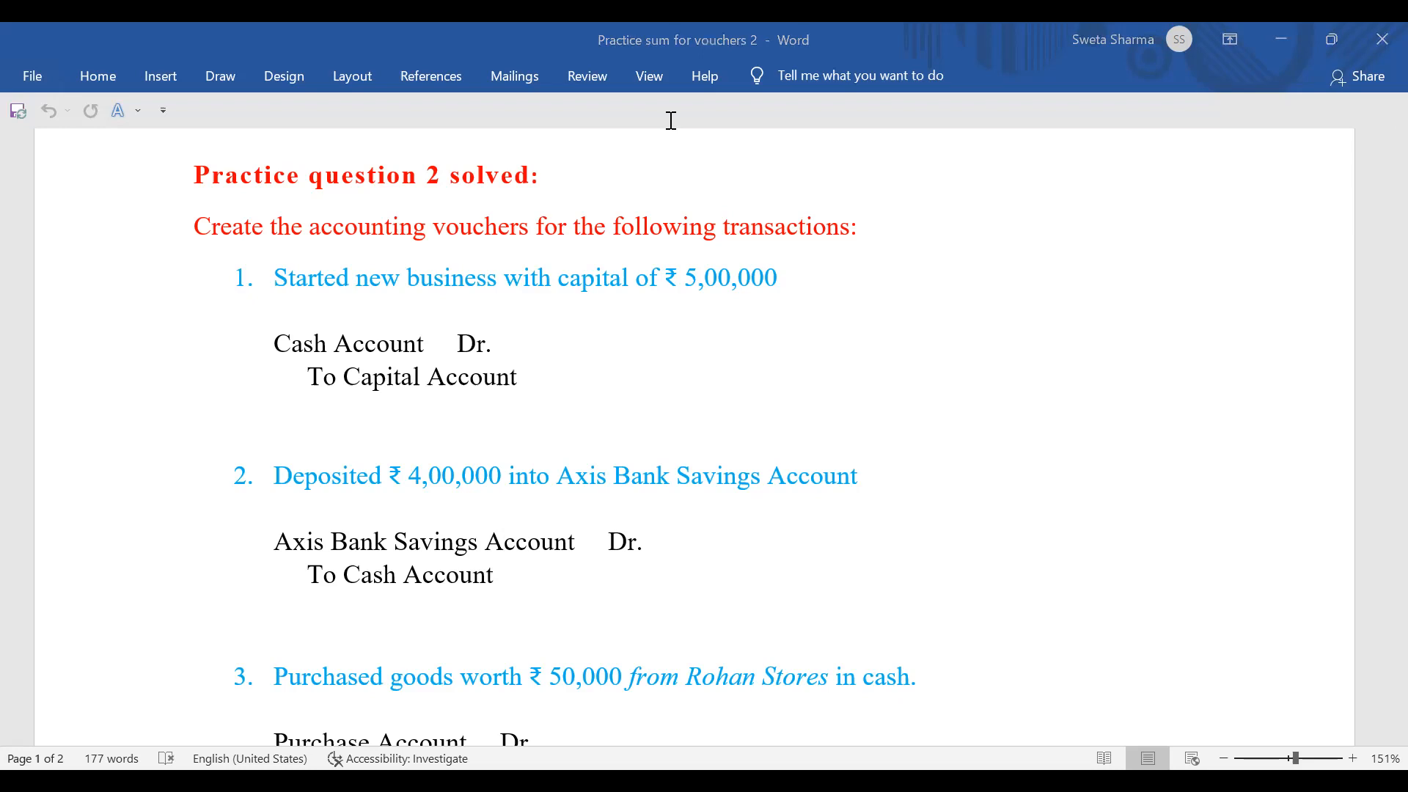
pyautogui.hotkey('alt', 'Tab')
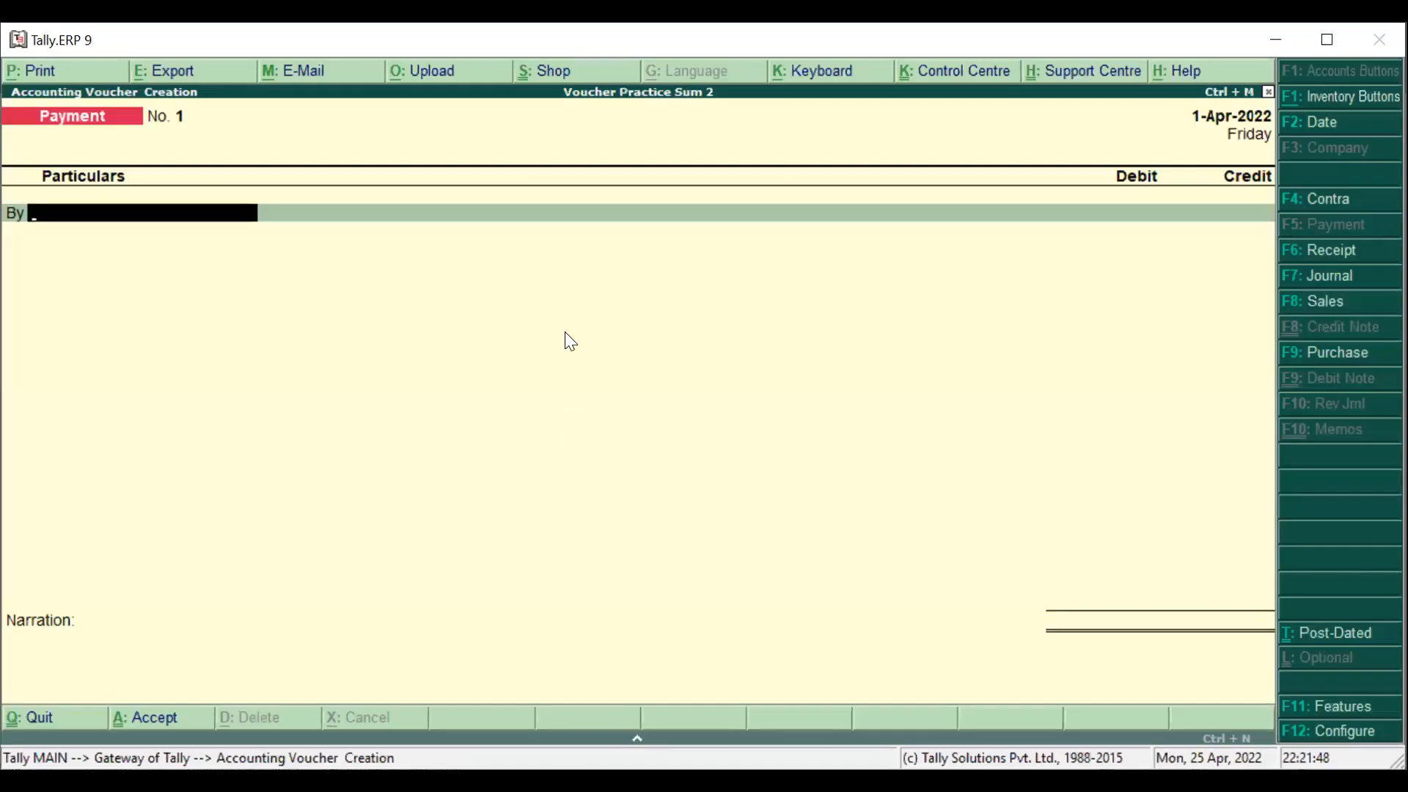
pyautogui.click(1346, 257)
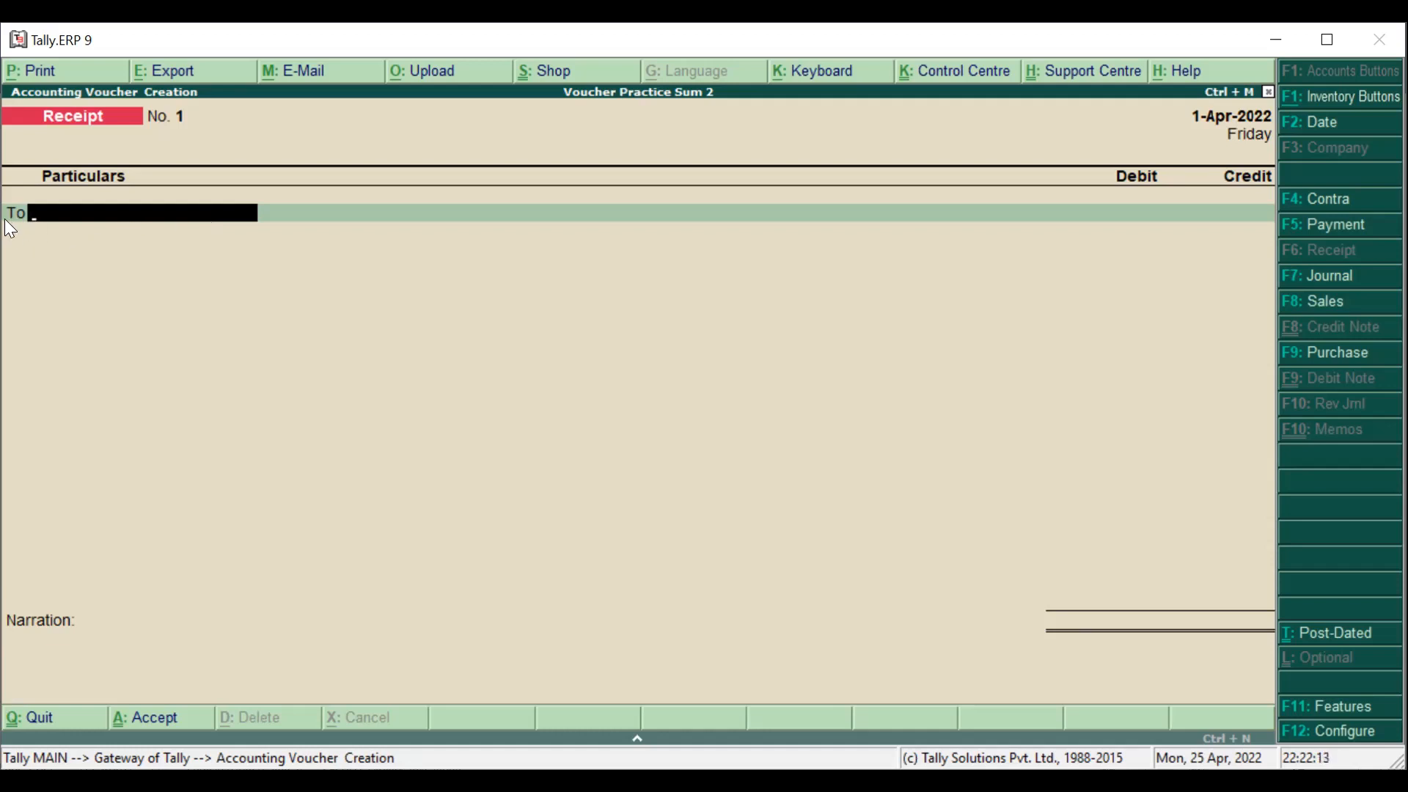
pyautogui.click(1368, 733)
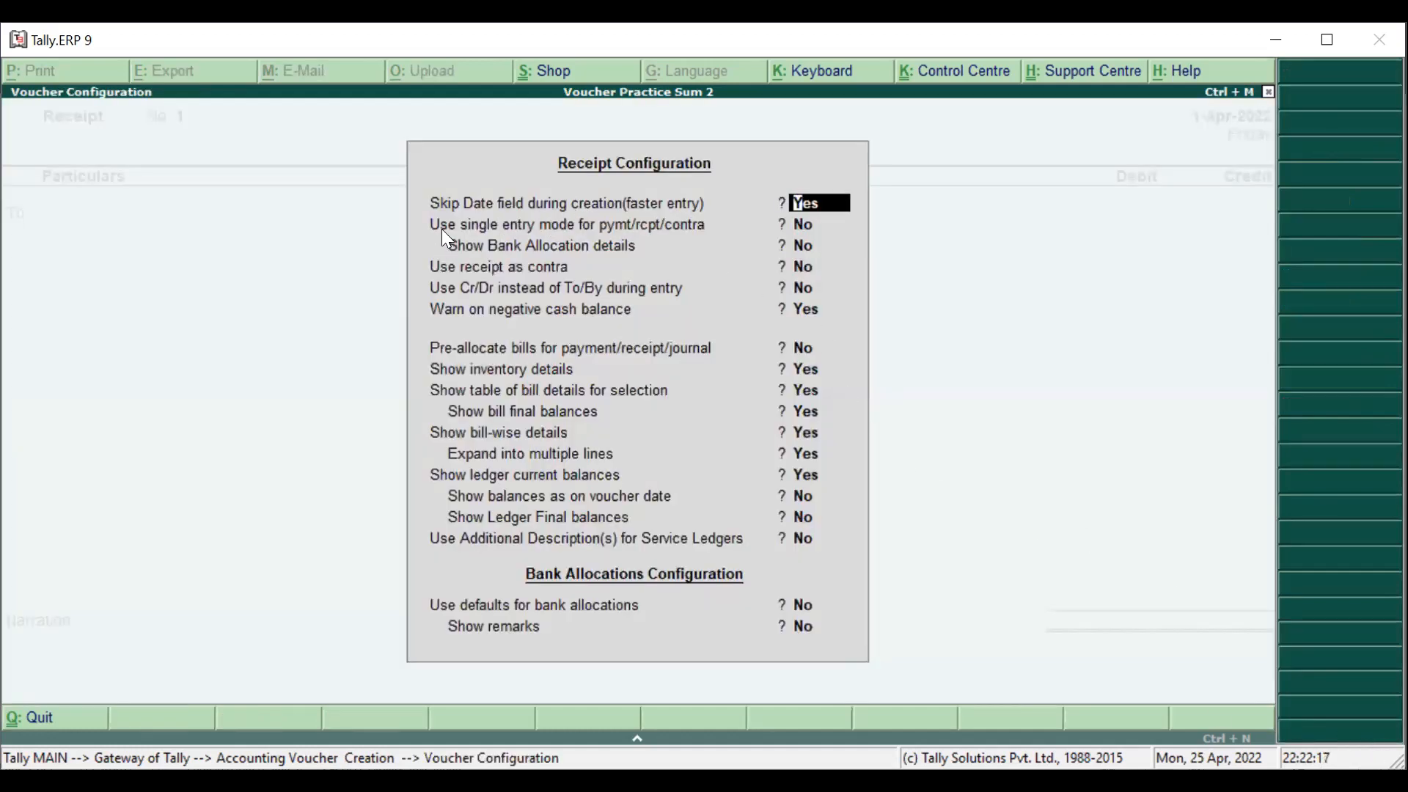
pyautogui.click(802, 226)
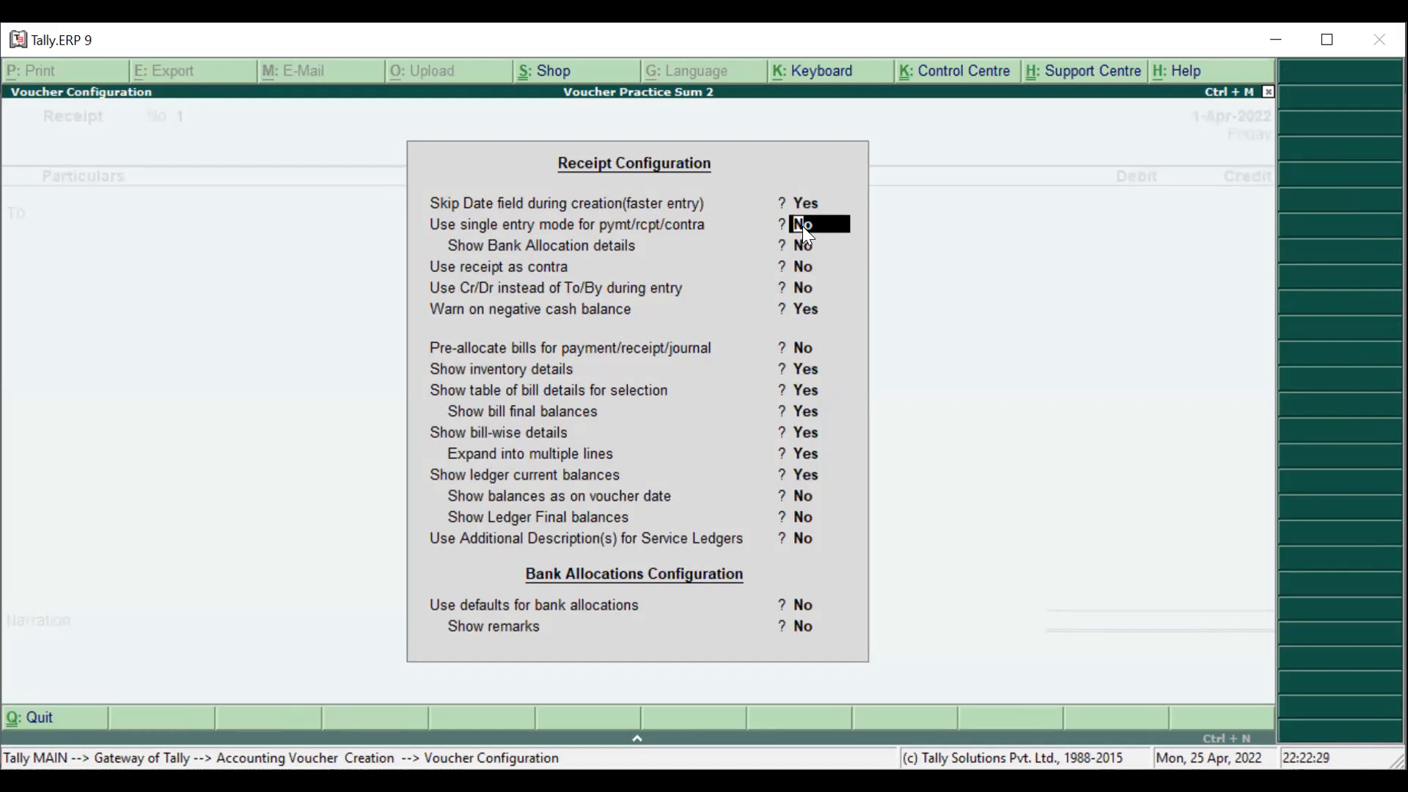
pyautogui.hotkey('ctrl', 'a')
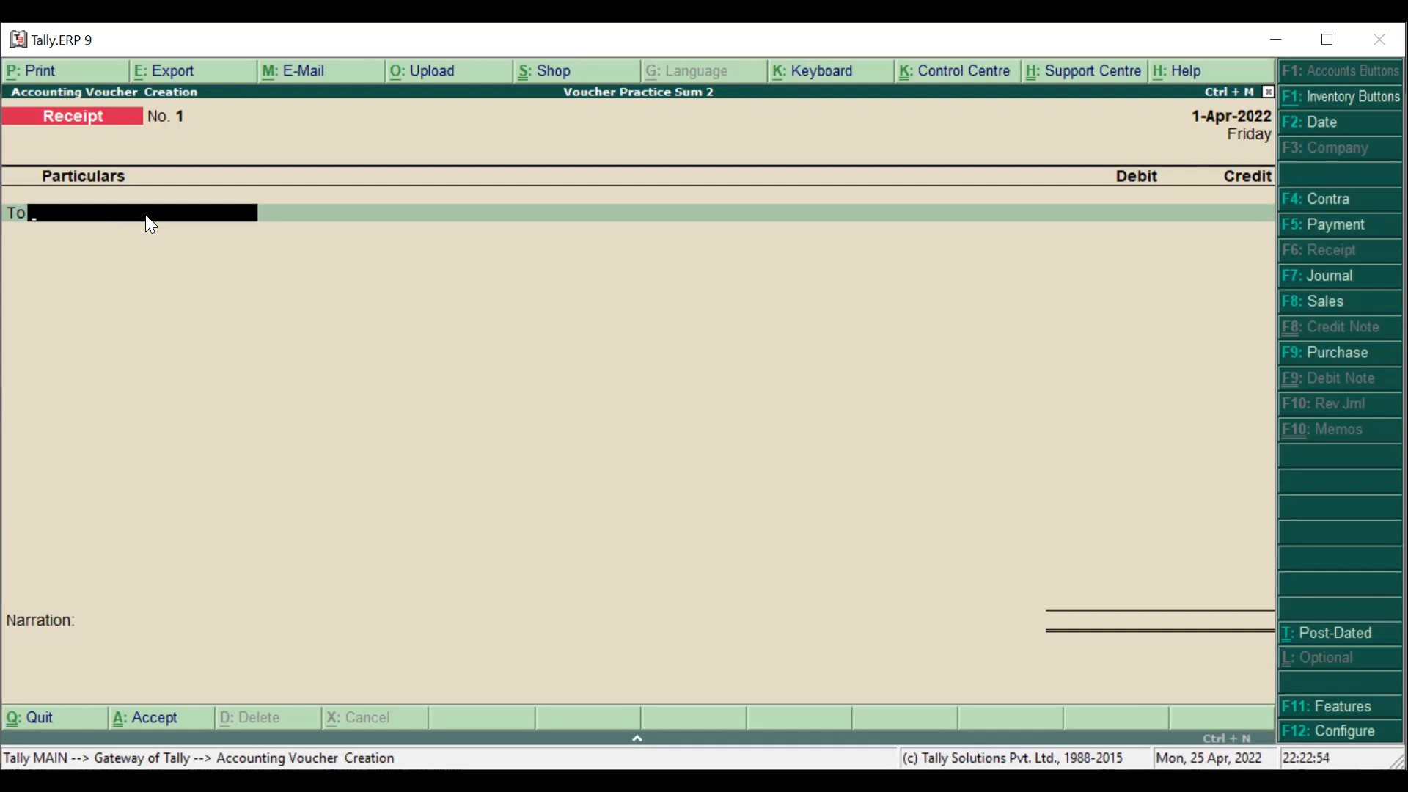
# Create a ledger named Capital under the Capital Account group from within the receipt voucher.
pyautogui.hotkey('alt', 'c')
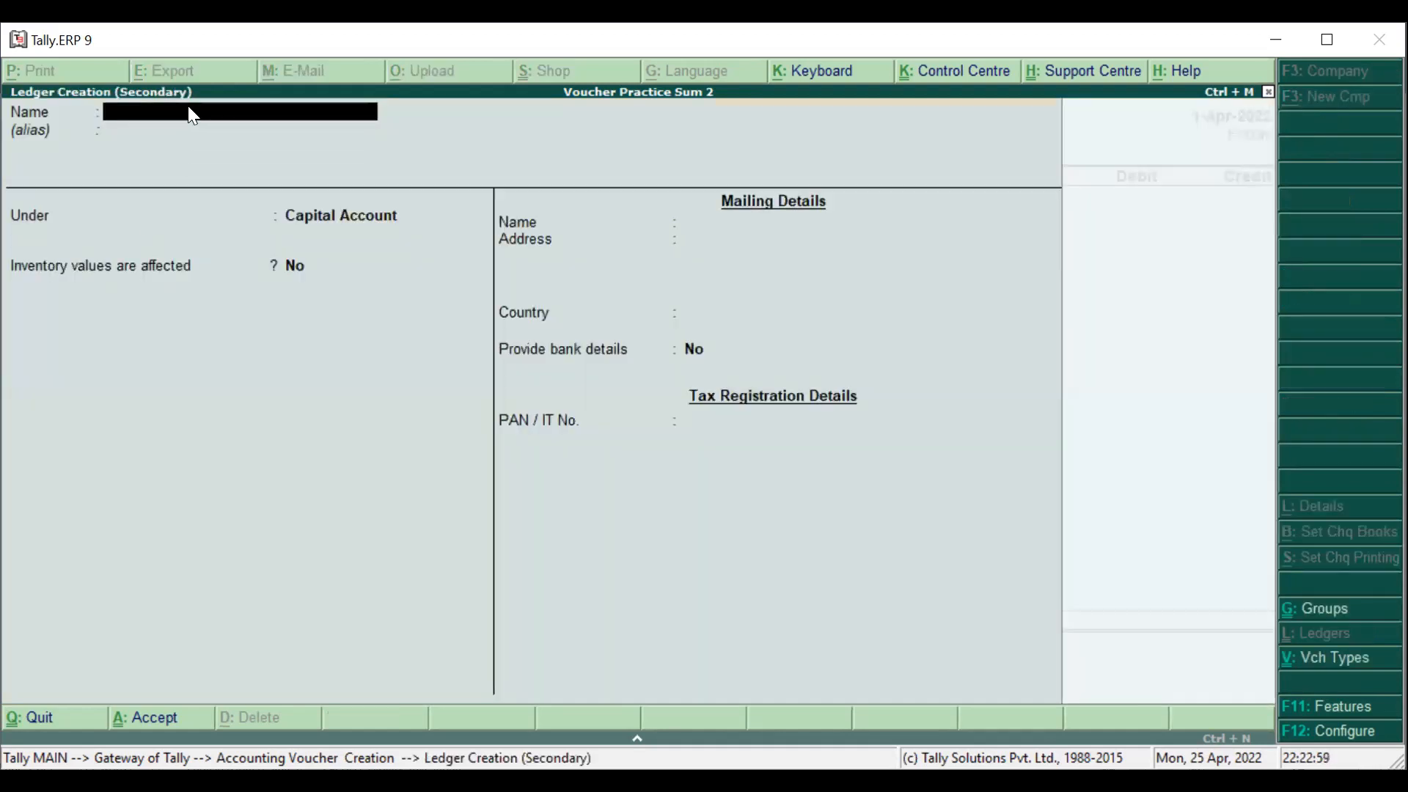
pyautogui.write('Capital')
pyautogui.press('Return')
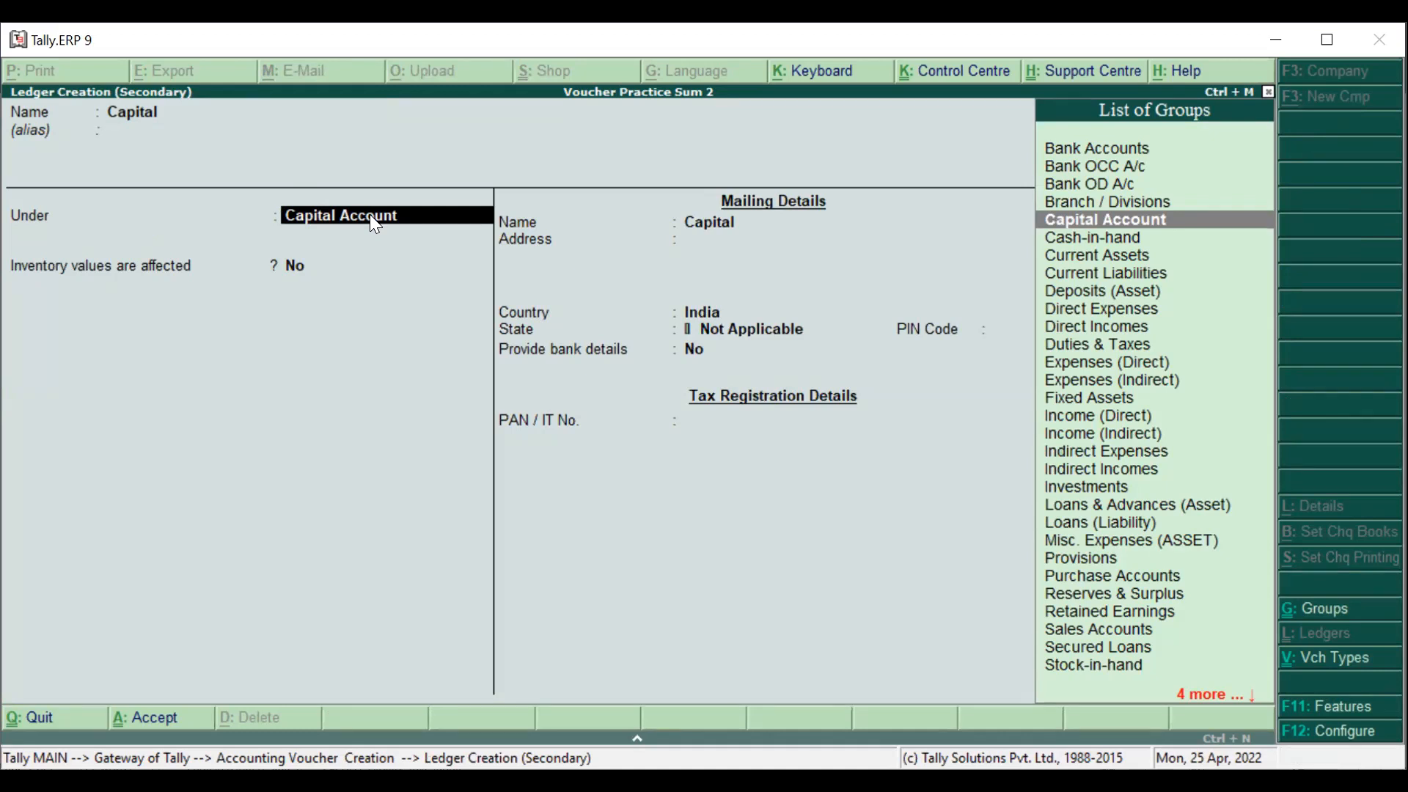
pyautogui.hotkey('ctrl', 'a')
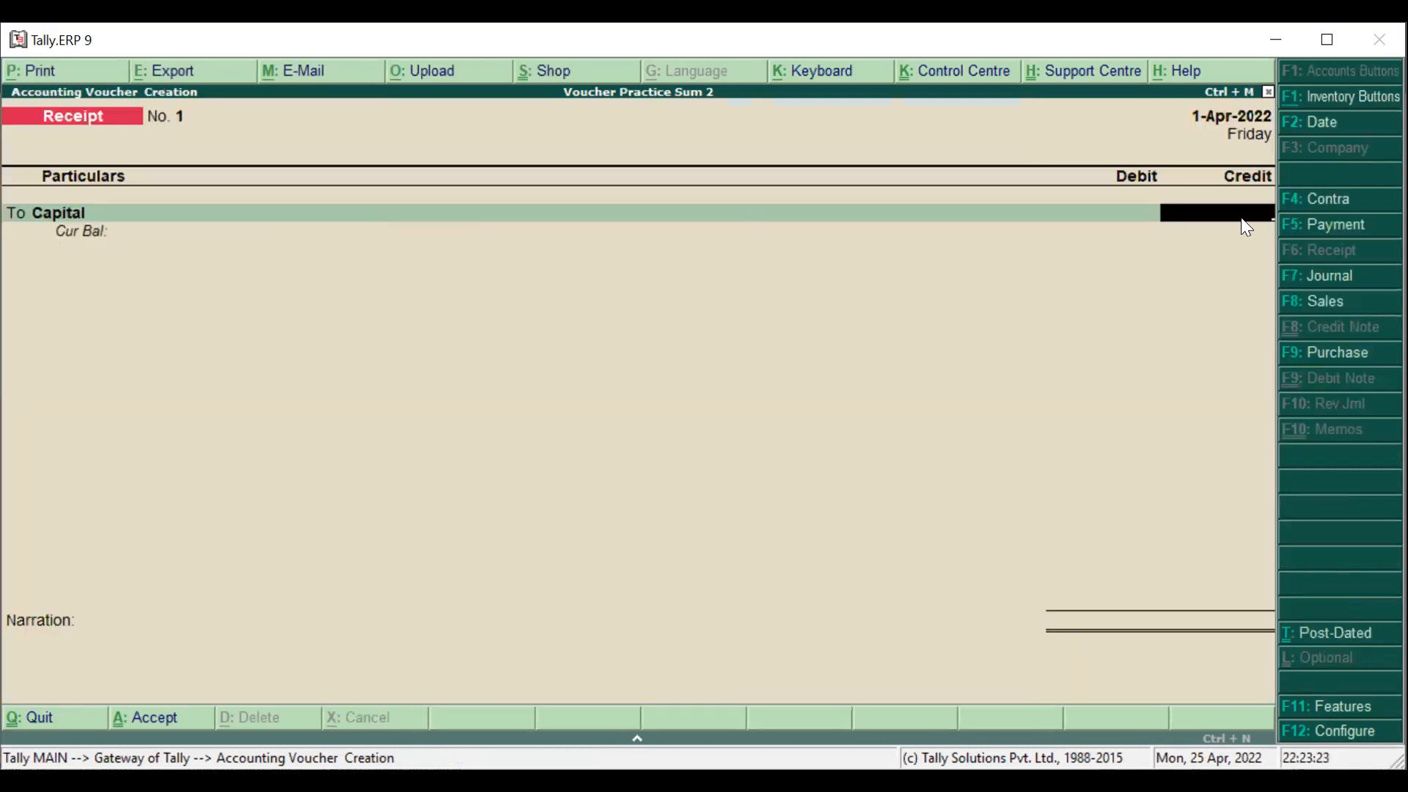
# Credit Capital with 5,00,000 and debit Cash with the same amount in the receipt voucher.
pyautogui.write('500000')
pyautogui.press('Return')
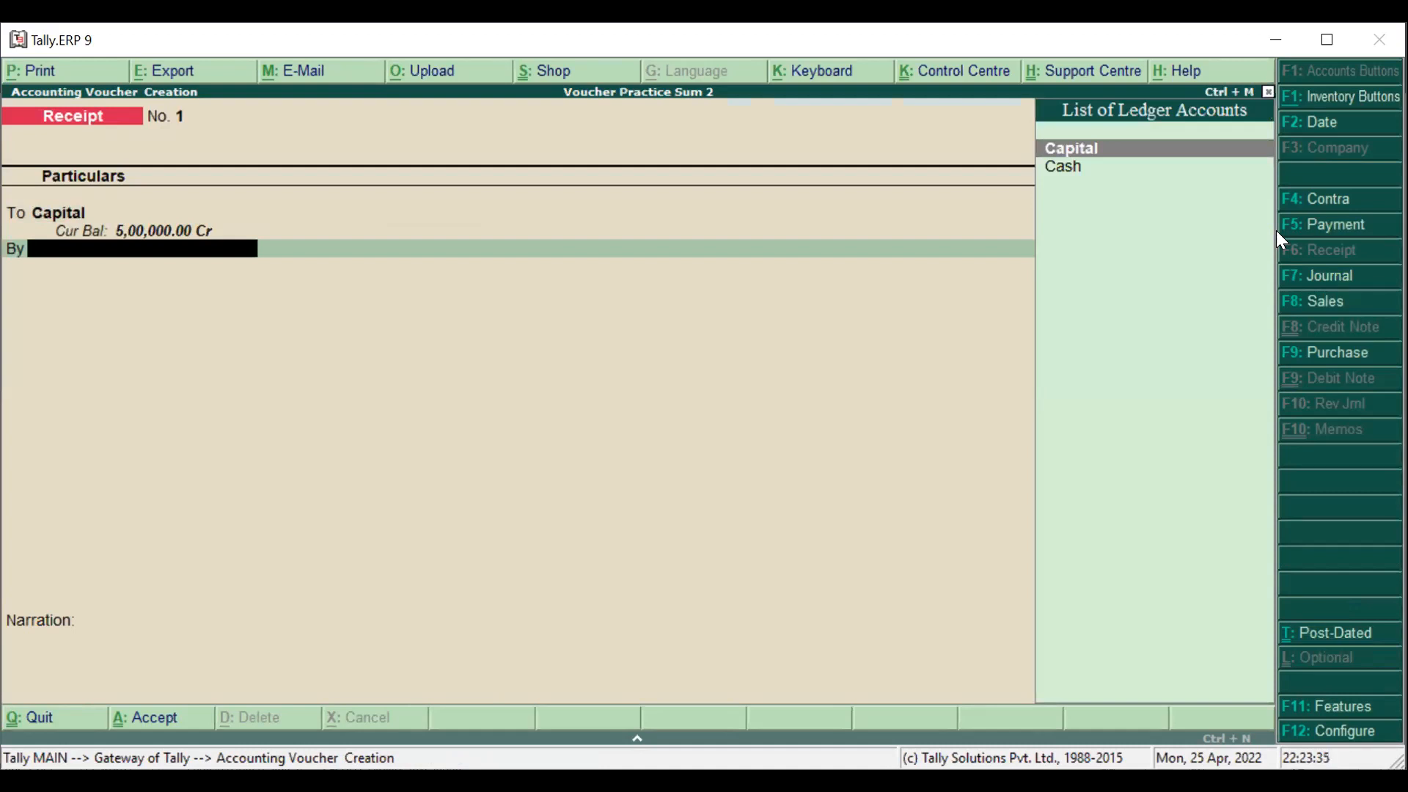
pyautogui.press('Down')
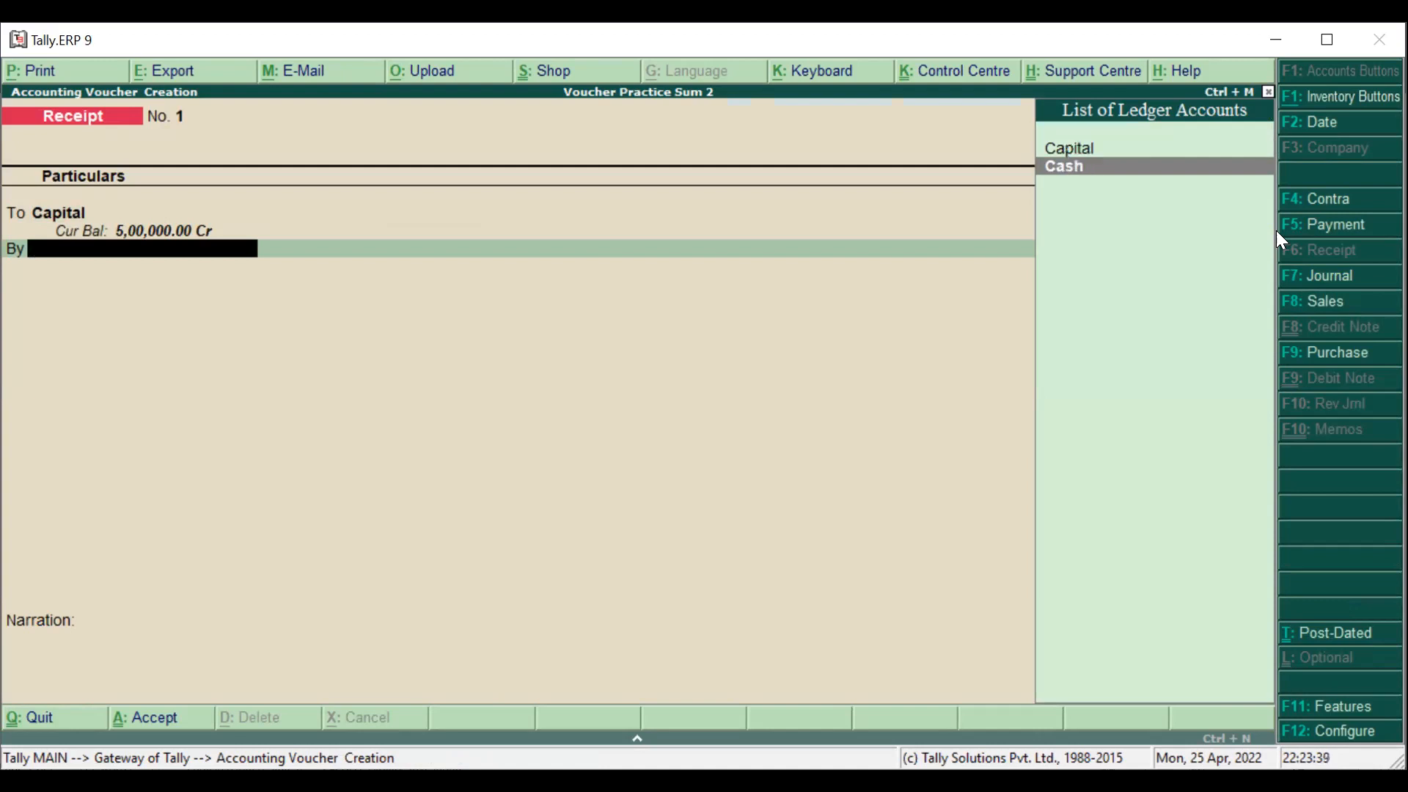
pyautogui.click(1150, 181)
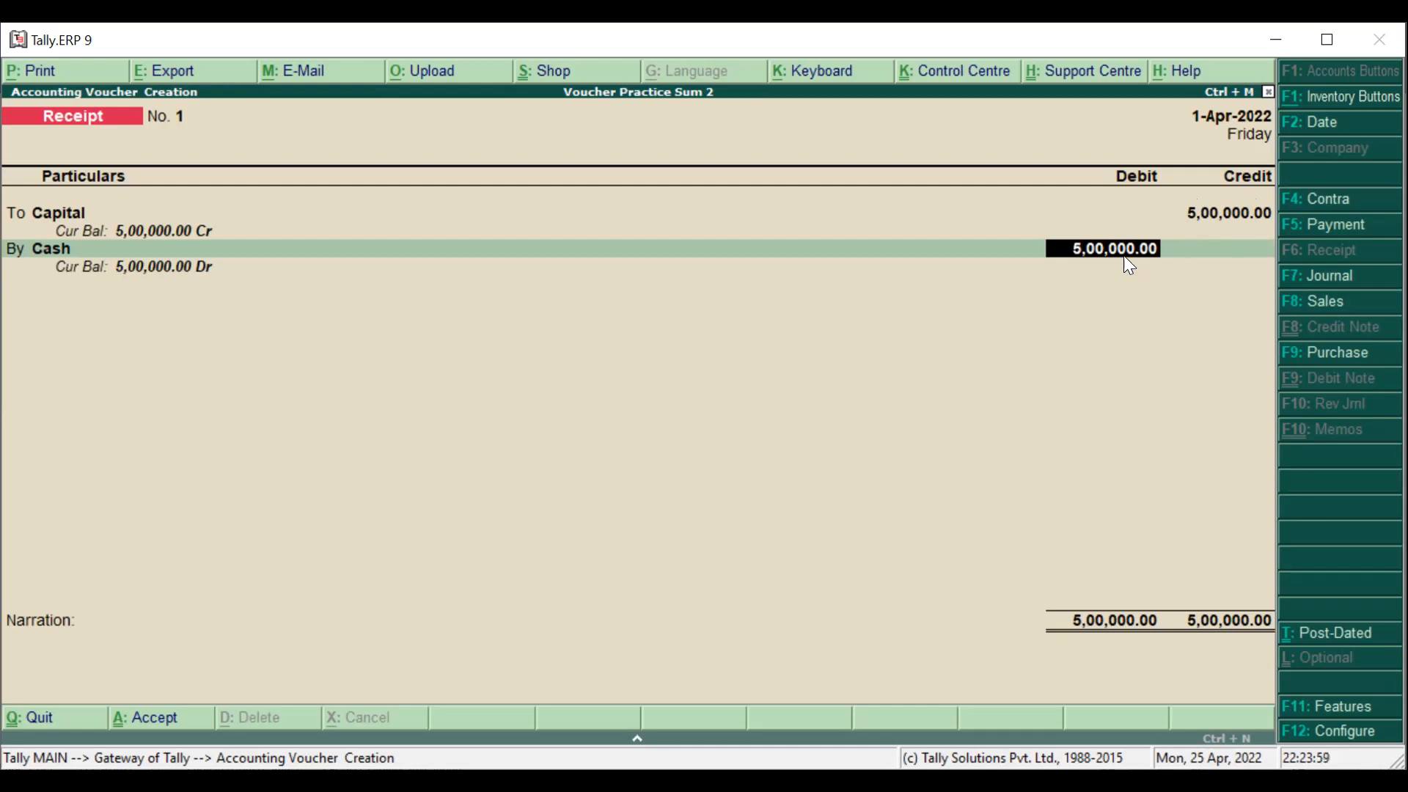
pyautogui.press('Return')
# Add the narration "being business stareted with cash" and save the receipt voucher.
pyautogui.write('be')
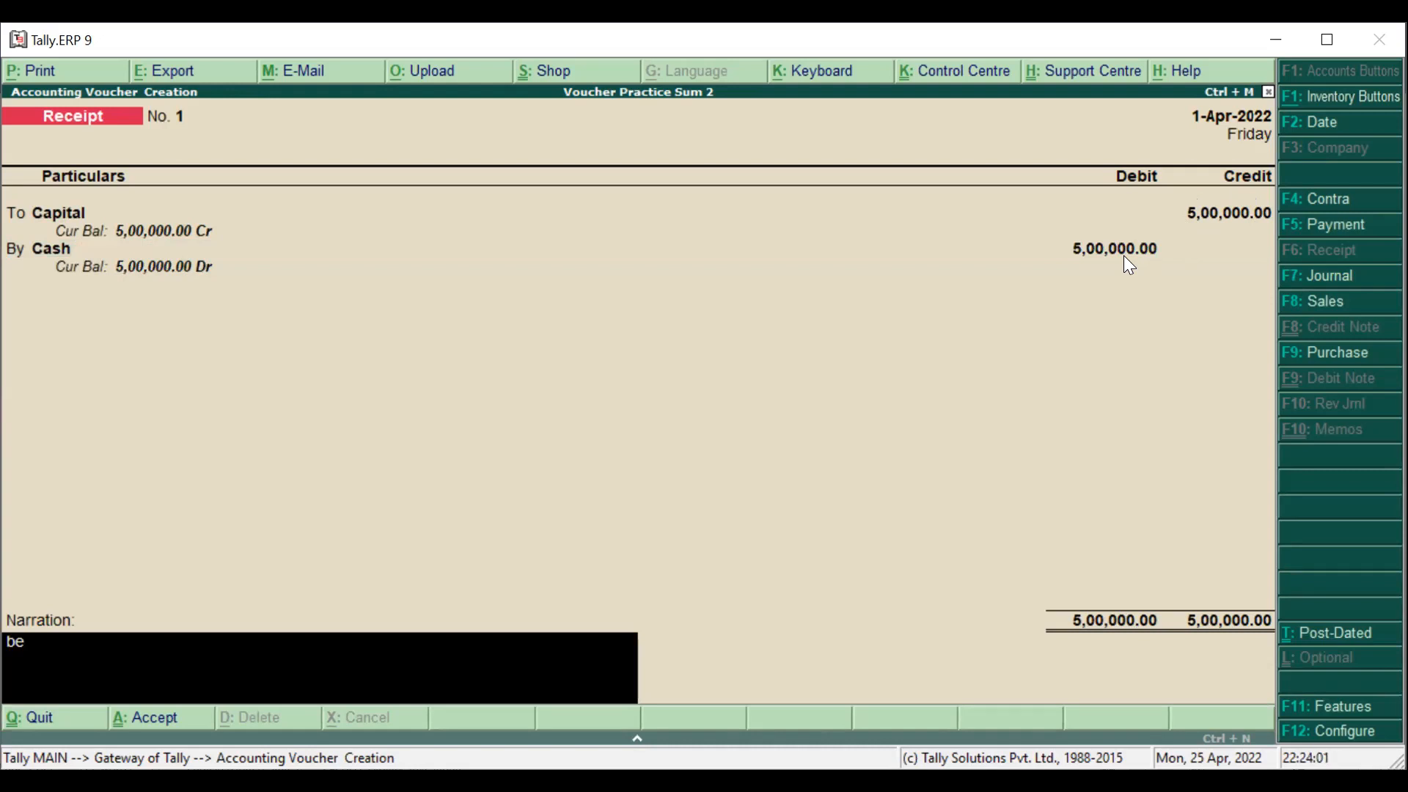
pyautogui.write('ing business stareted')
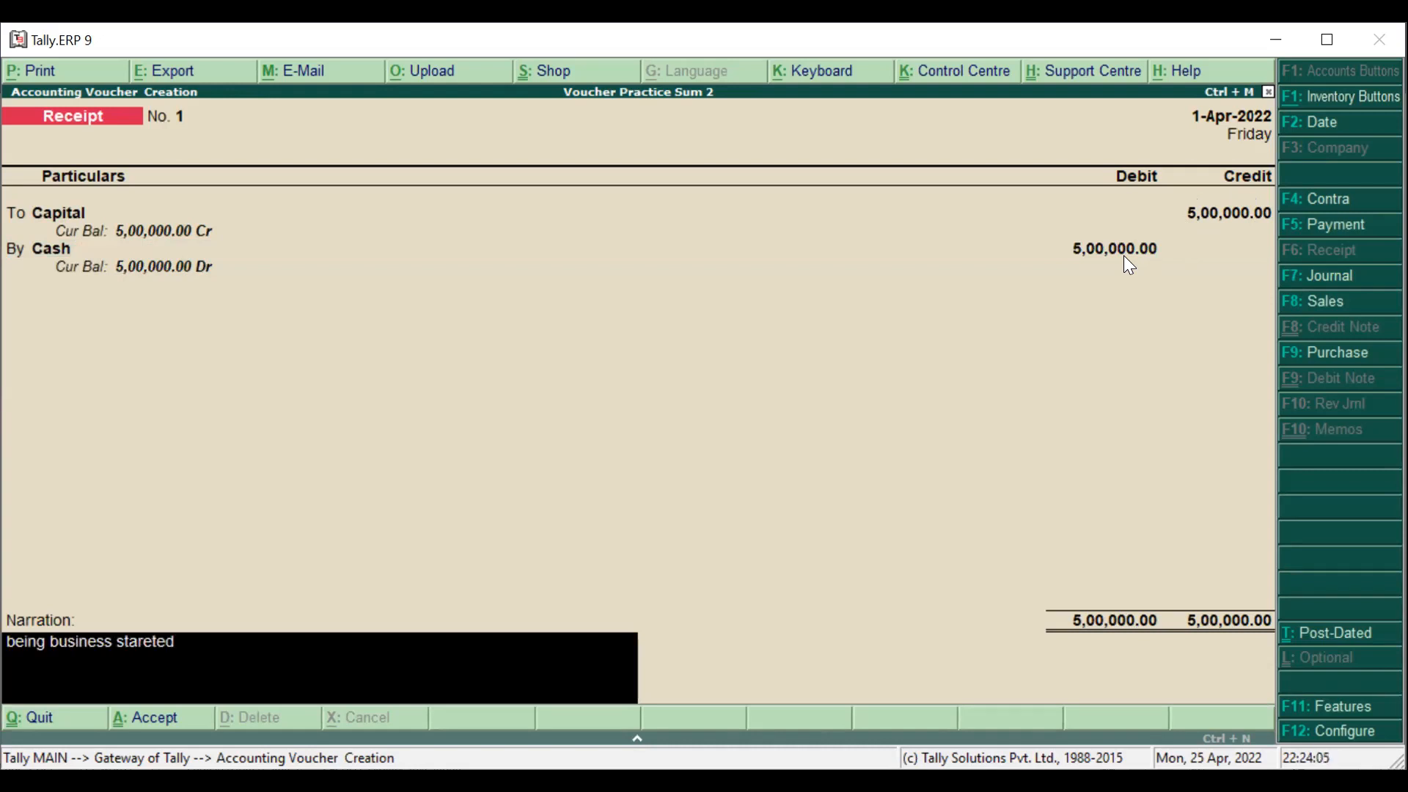
pyautogui.write(' with cash')
pyautogui.press('Return')
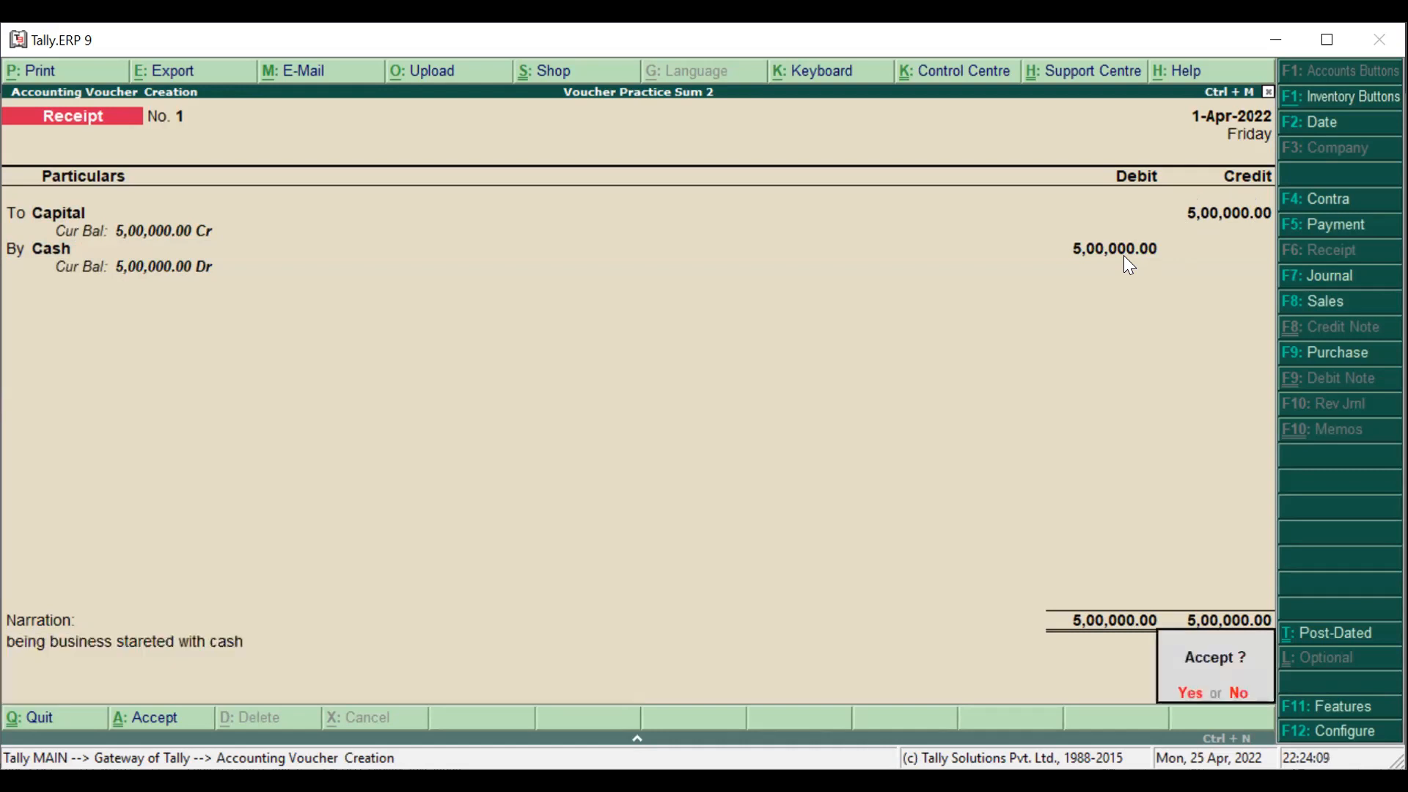
pyautogui.press('Return')
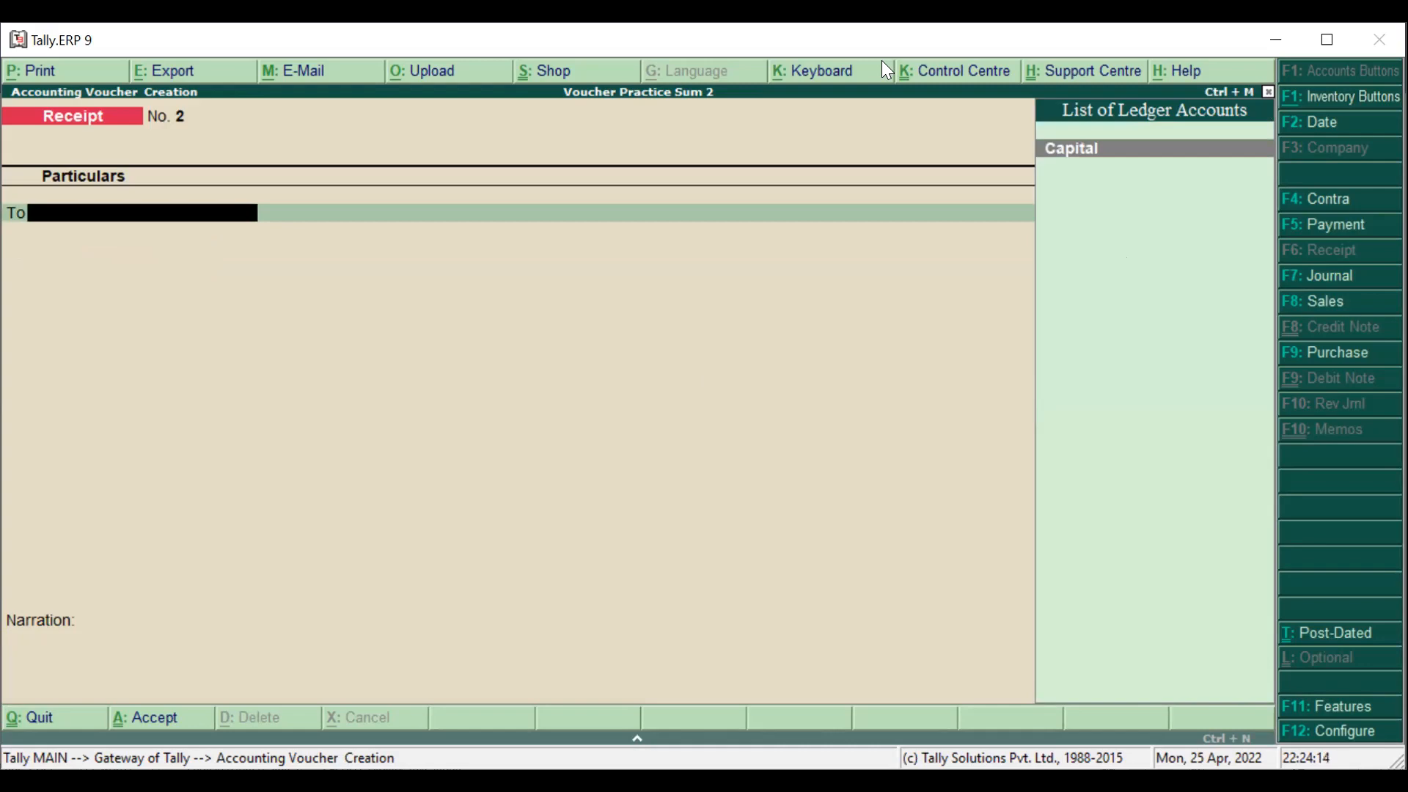
# Start a Contra voucher for the bank deposit and credit Cash with 4,00,000.
pyautogui.hotkey('alt', 'Tab')
pyautogui.click(1317, 207)
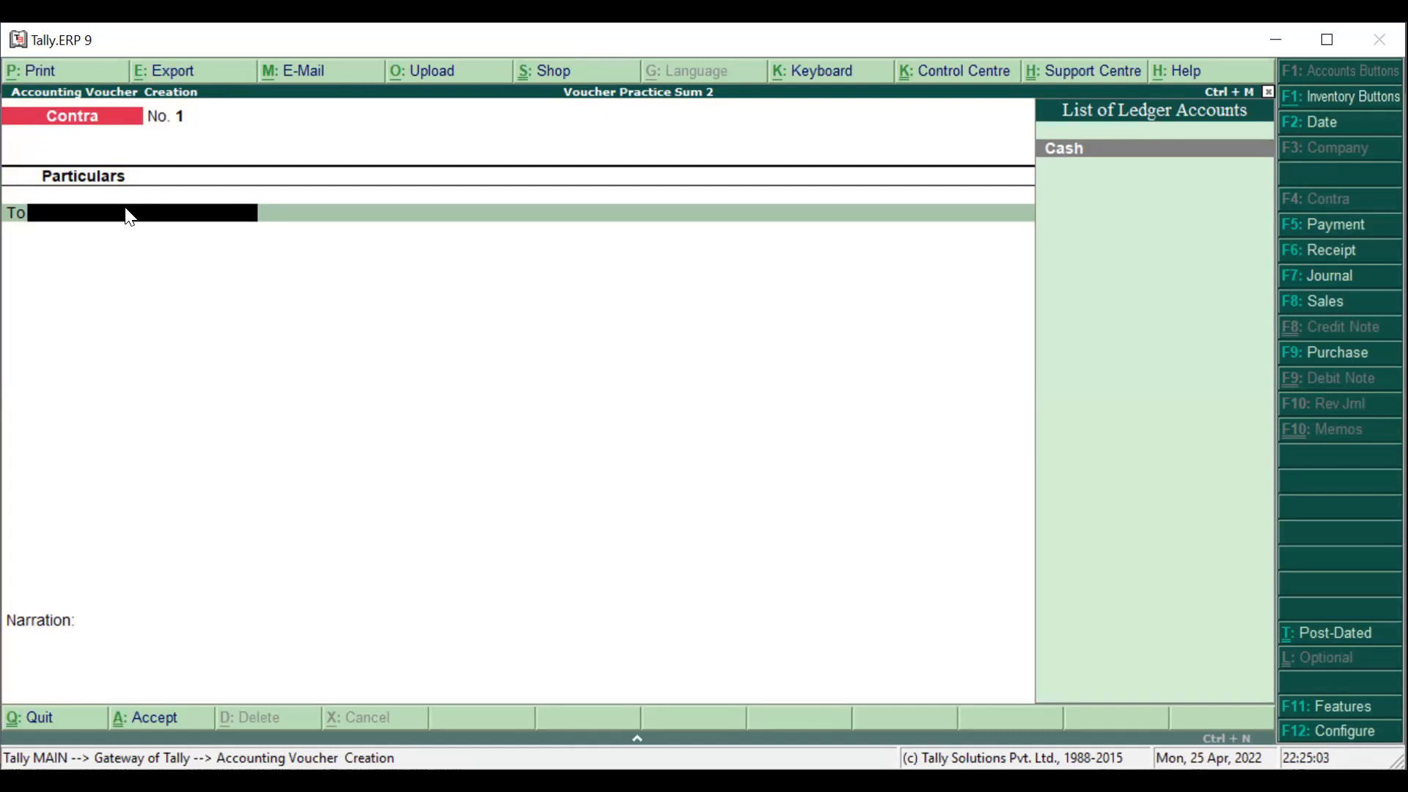
pyautogui.write('Ca')
pyautogui.click(1116, 145)
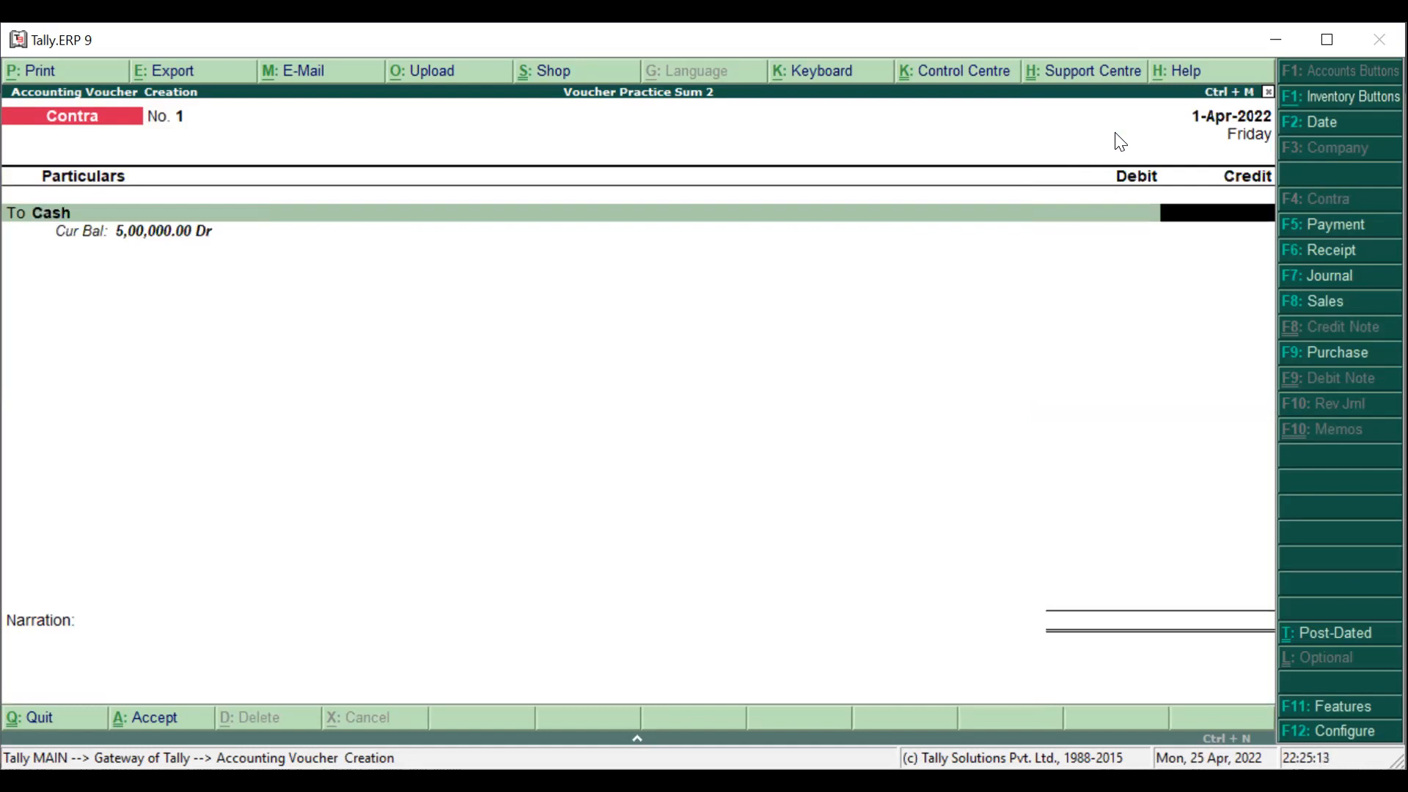
pyautogui.write('400000')
pyautogui.press('Return')
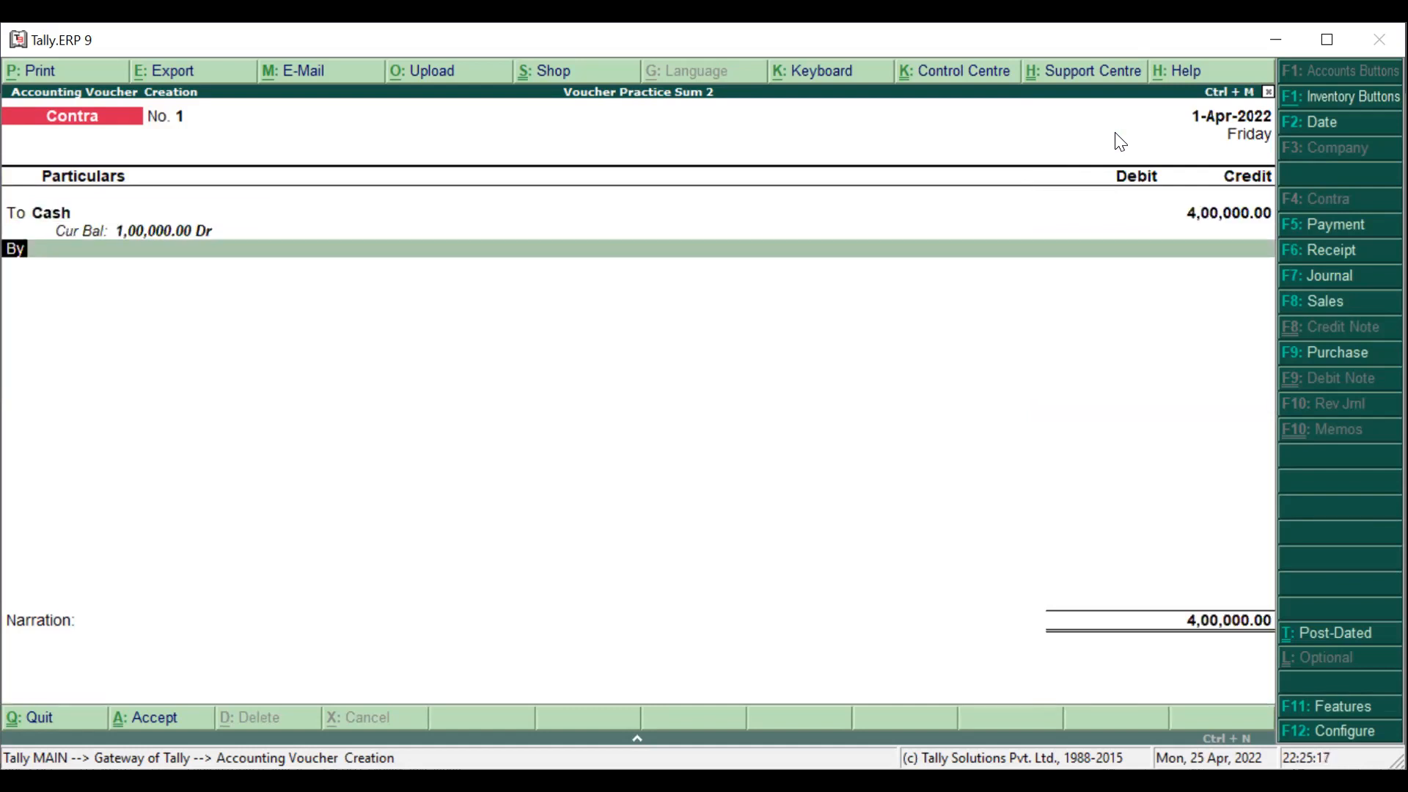
pyautogui.press('Return')
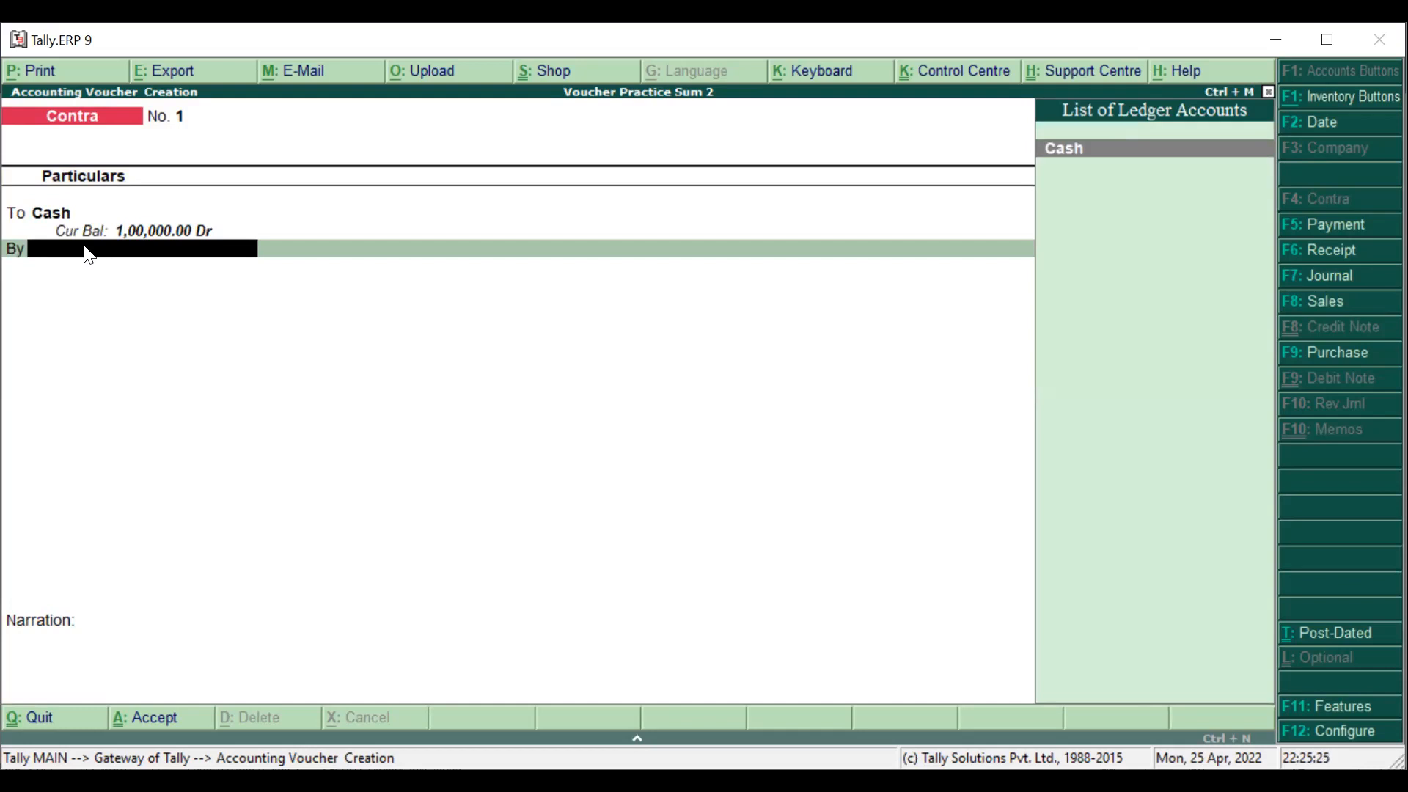
# Start a new ledger named Axis Bank Savings Account from within the contra voucher and place it under the Bank Accounts group.
pyautogui.hotkey('alt', 'c')
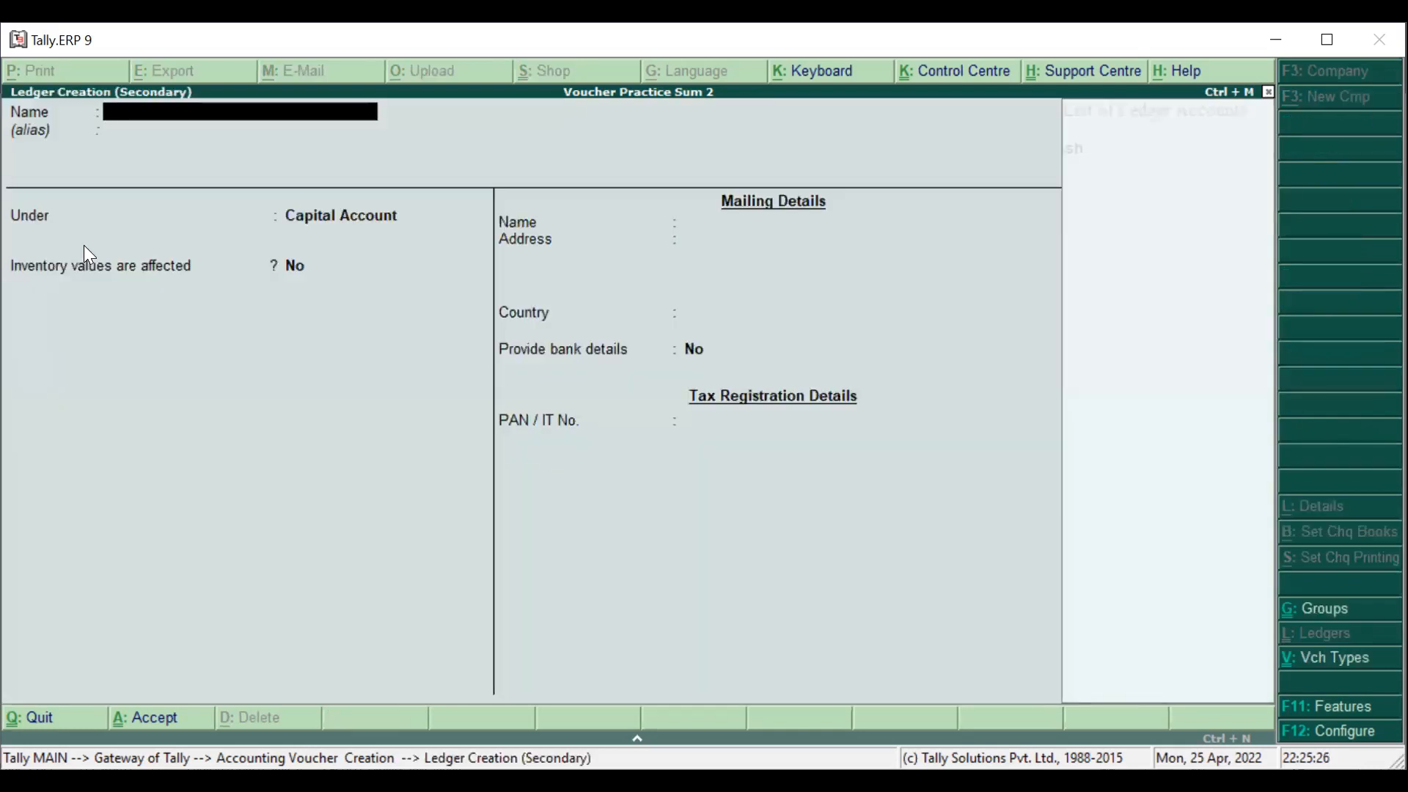
pyautogui.write('Axis Bank Savings Account')
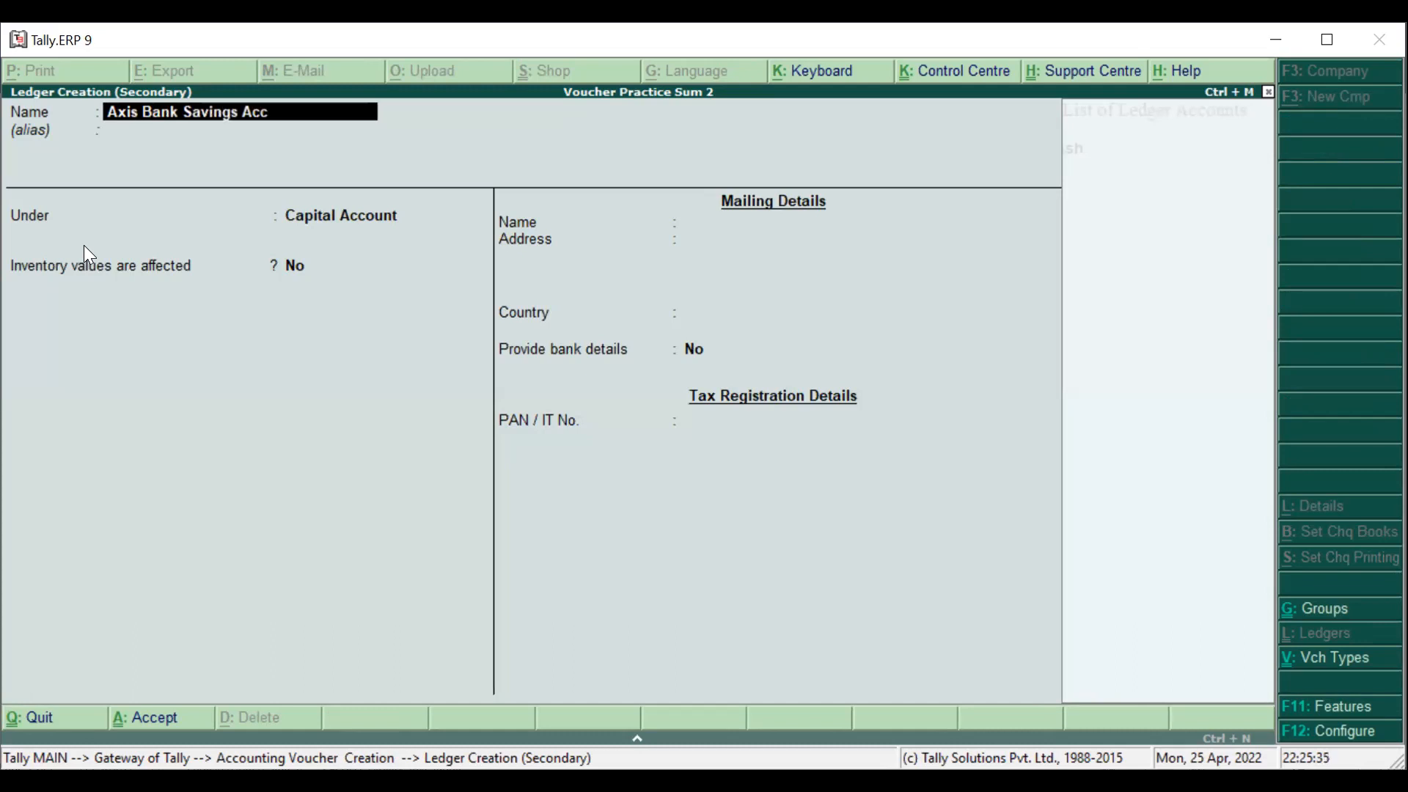
pyautogui.press('Return')
pyautogui.press('Return')
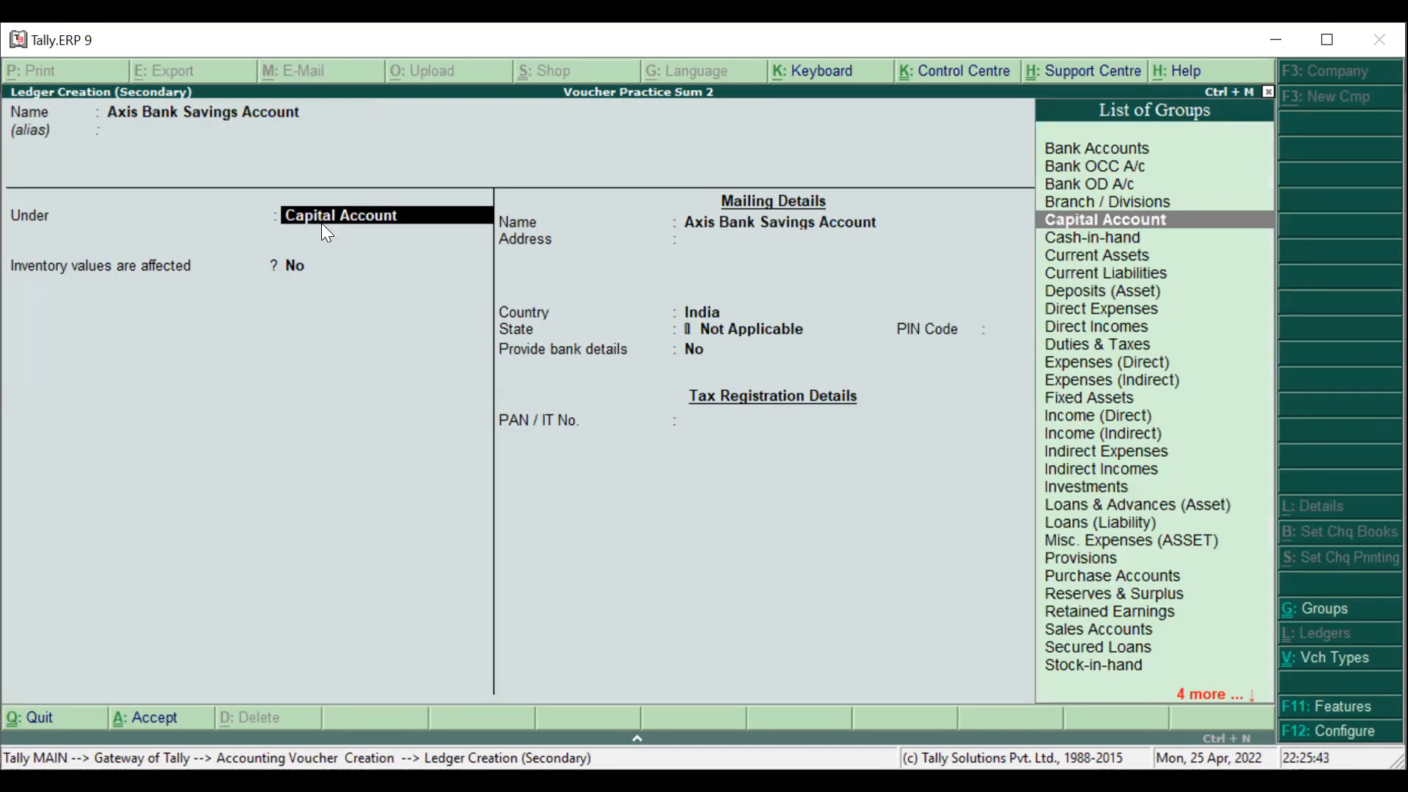
pyautogui.write('Ba')
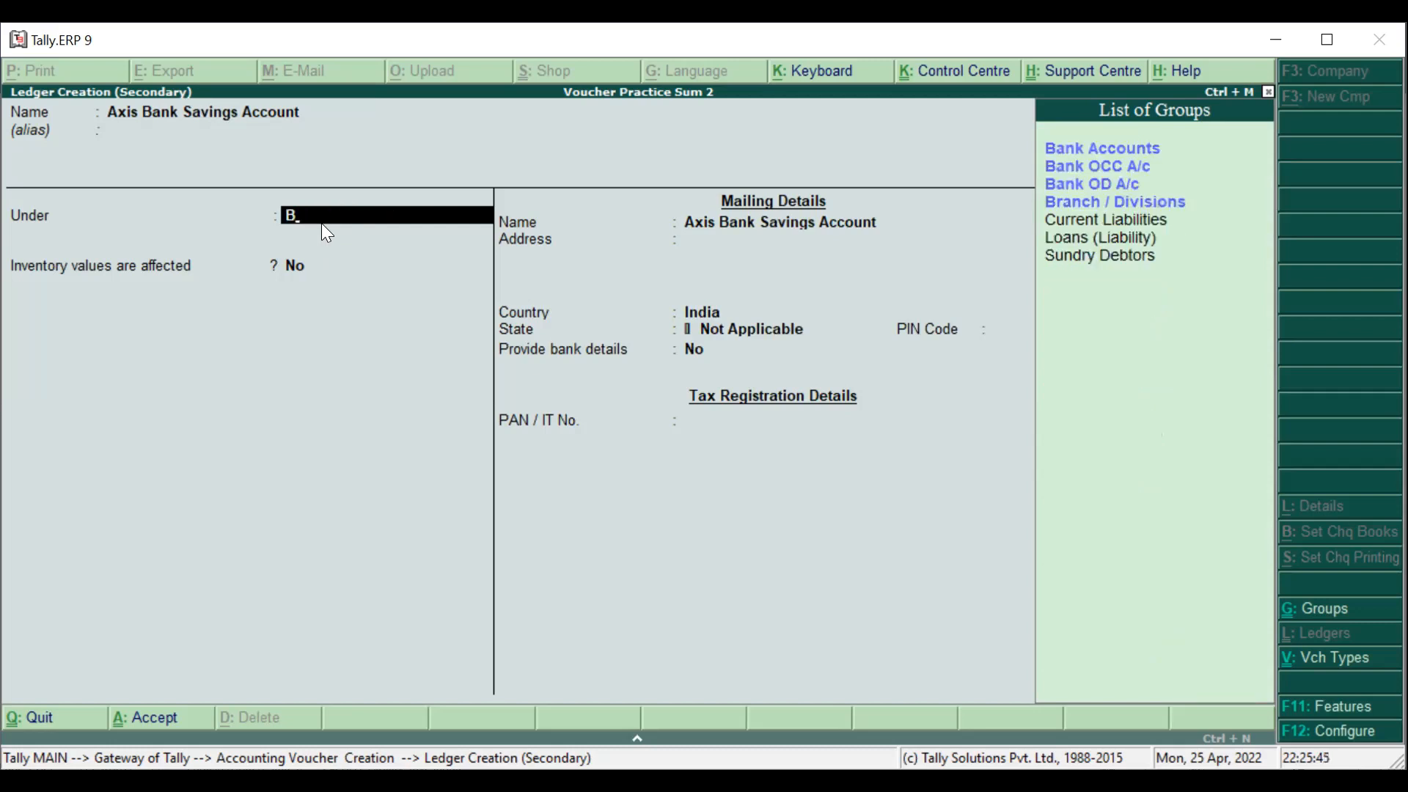
pyautogui.press('Down')
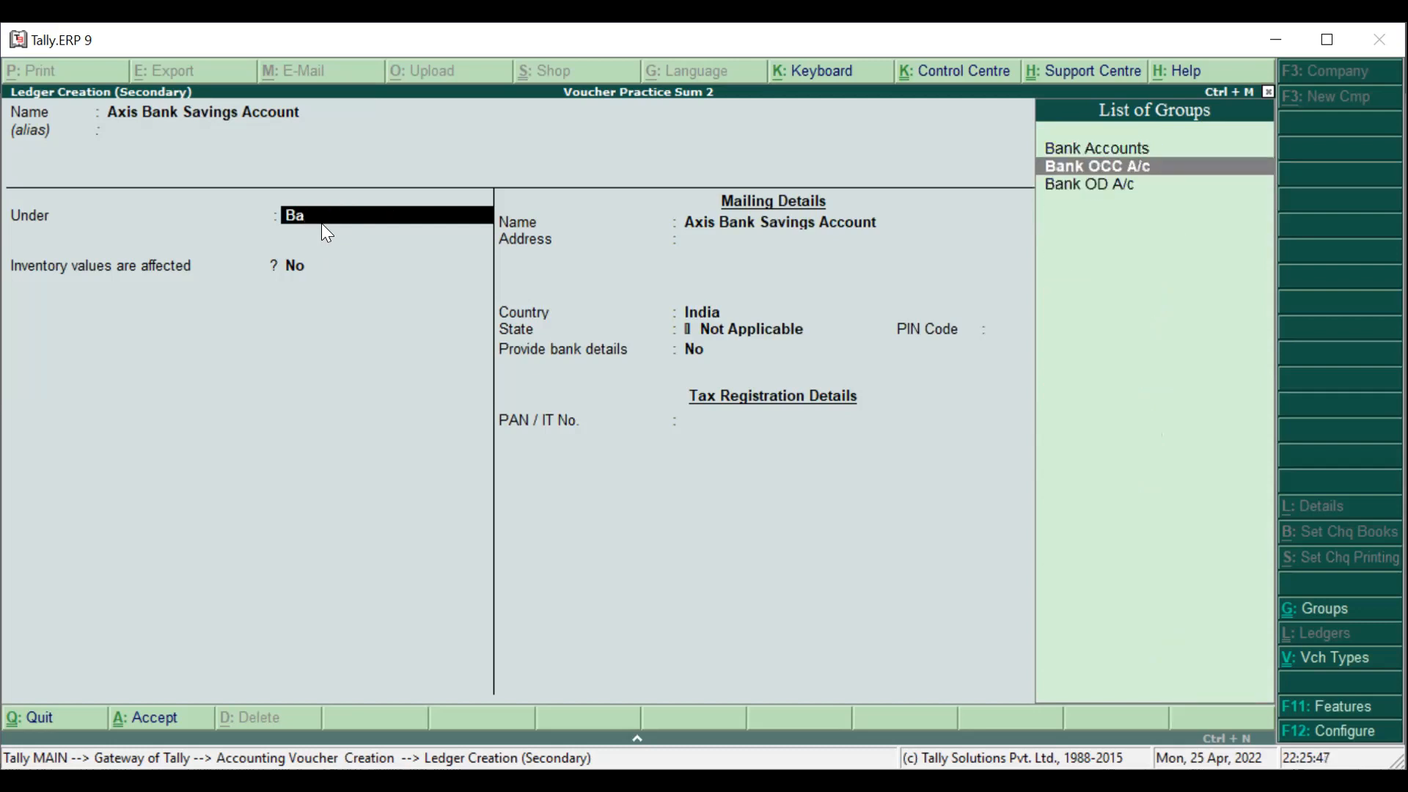
pyautogui.press('Up')
pyautogui.press('Return')
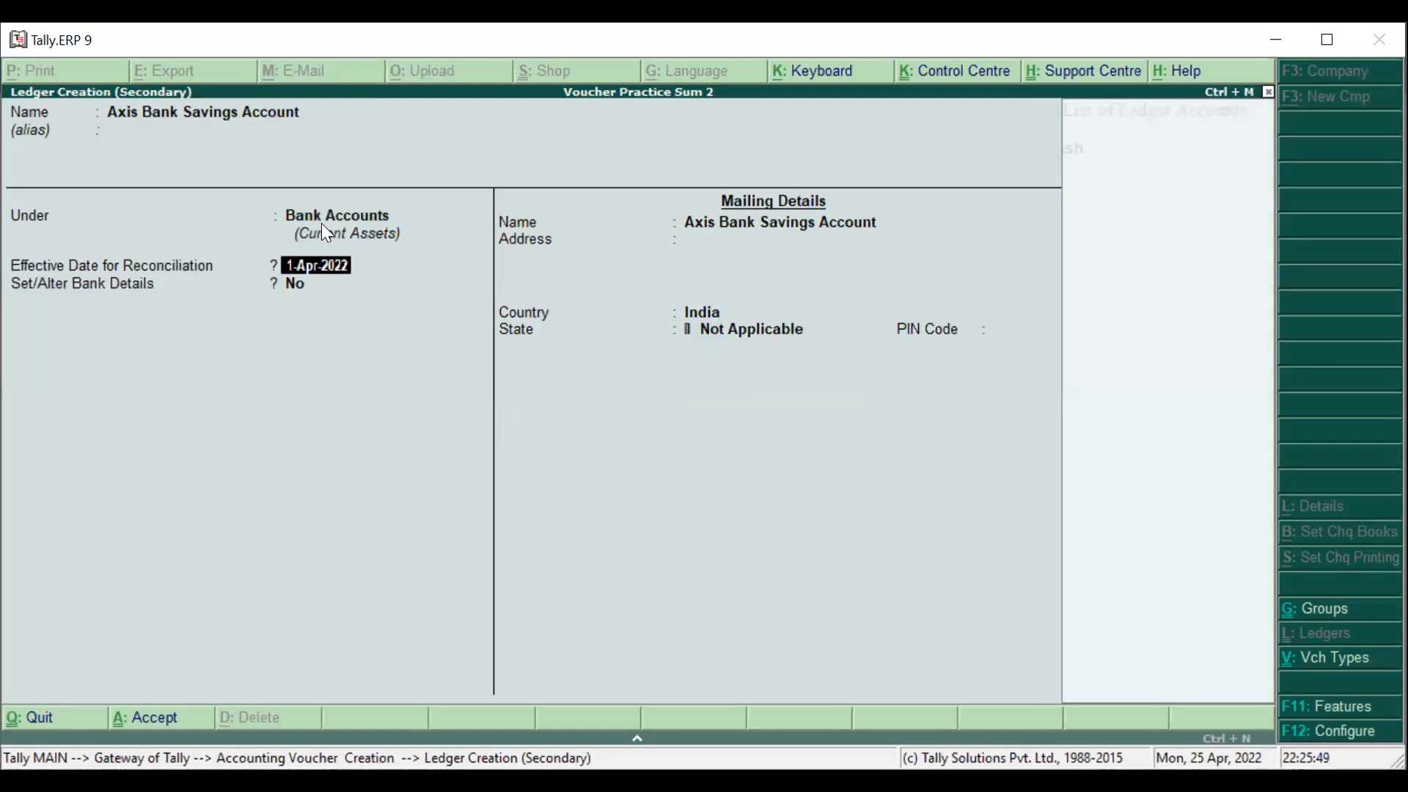
# Keep the default reconciliation date, bank details setting and mailing details, and save the Axis Bank Savings Account ledger.
pyautogui.press('Return')
pyautogui.press('Return')
pyautogui.press('Return')
pyautogui.press('Return')
pyautogui.press('Return')
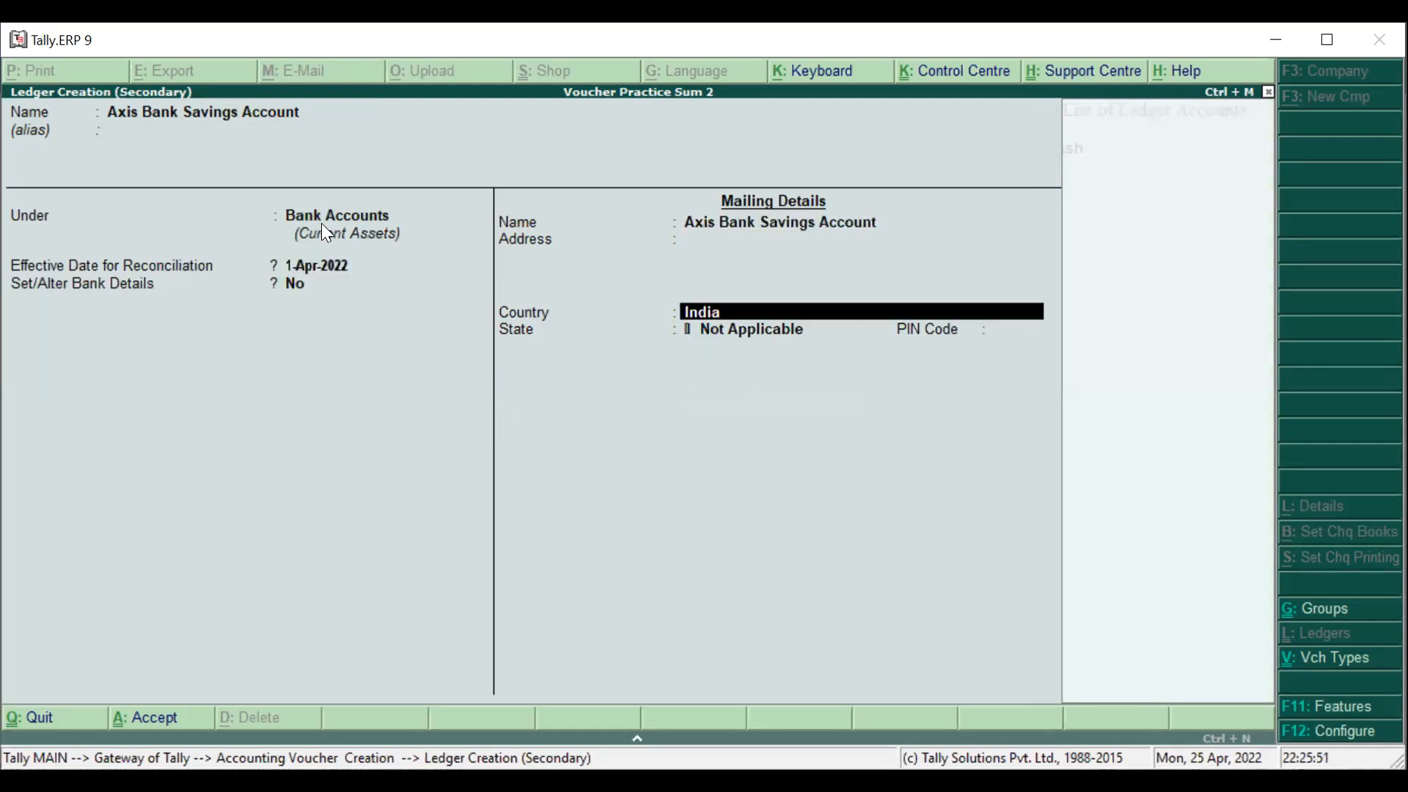
pyautogui.press('Return')
pyautogui.press('Return')
pyautogui.press('Return')
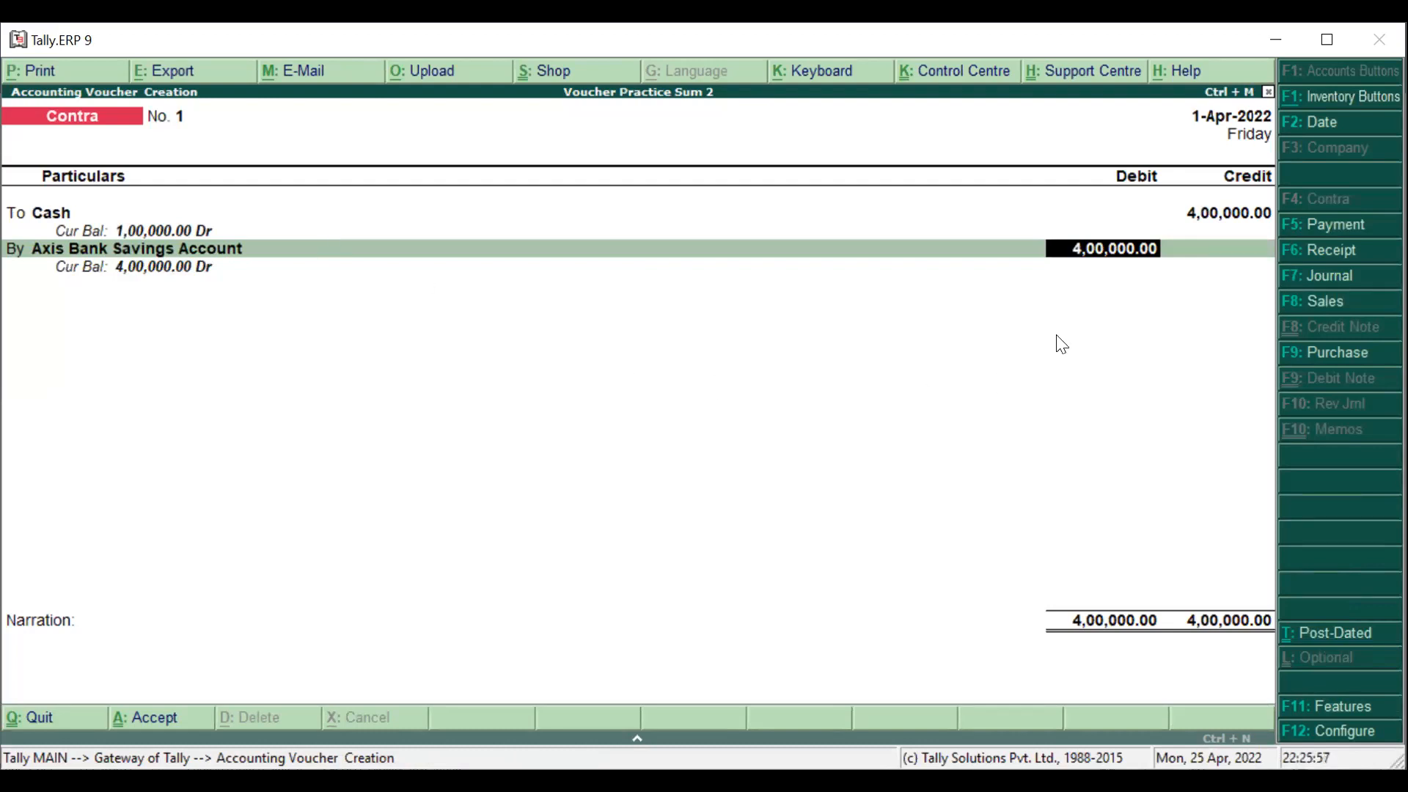
# Debit Axis Bank Savings Account with 4,00,000 and keep Cash as the transaction type in its bank allocation.
pyautogui.press('Return')
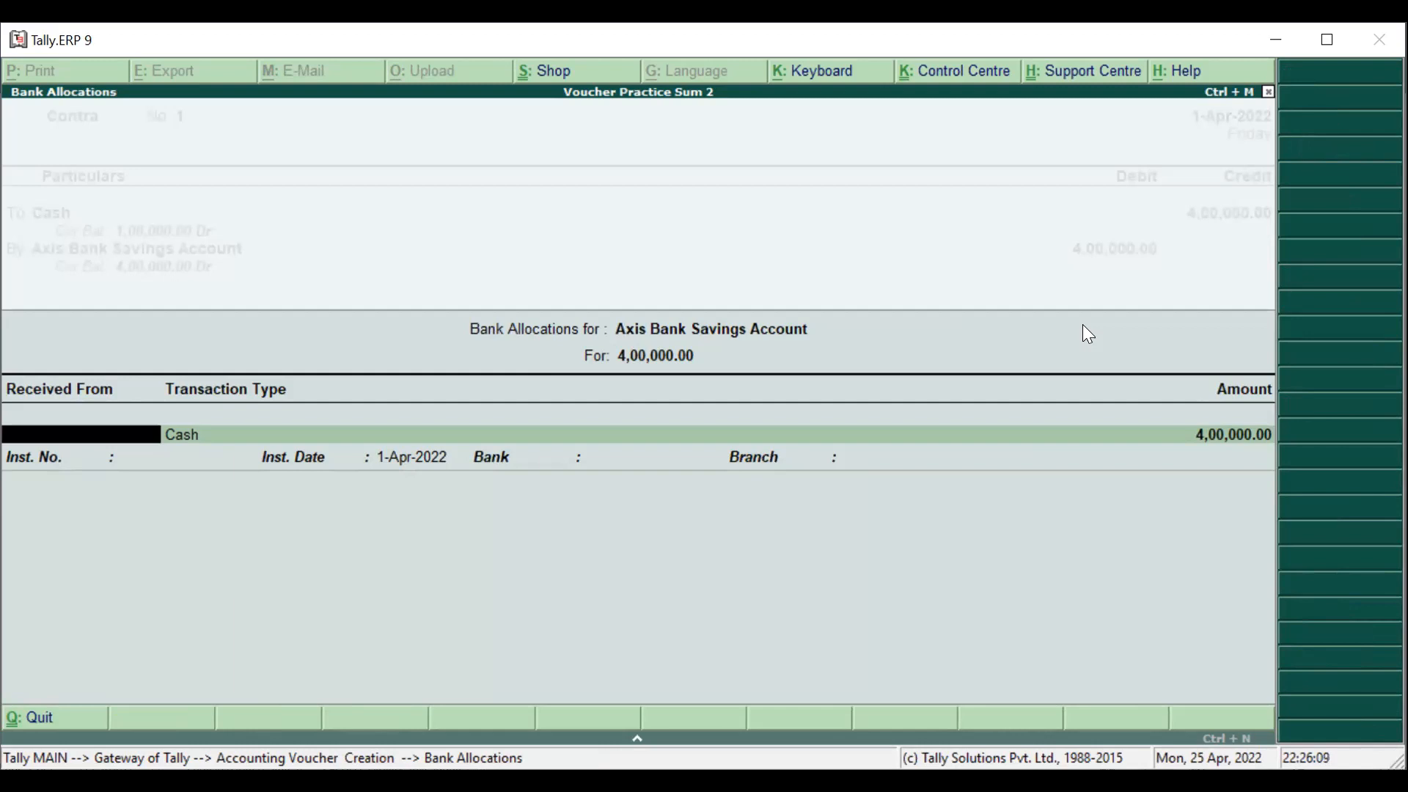
pyautogui.press('Return')
pyautogui.press('Return')
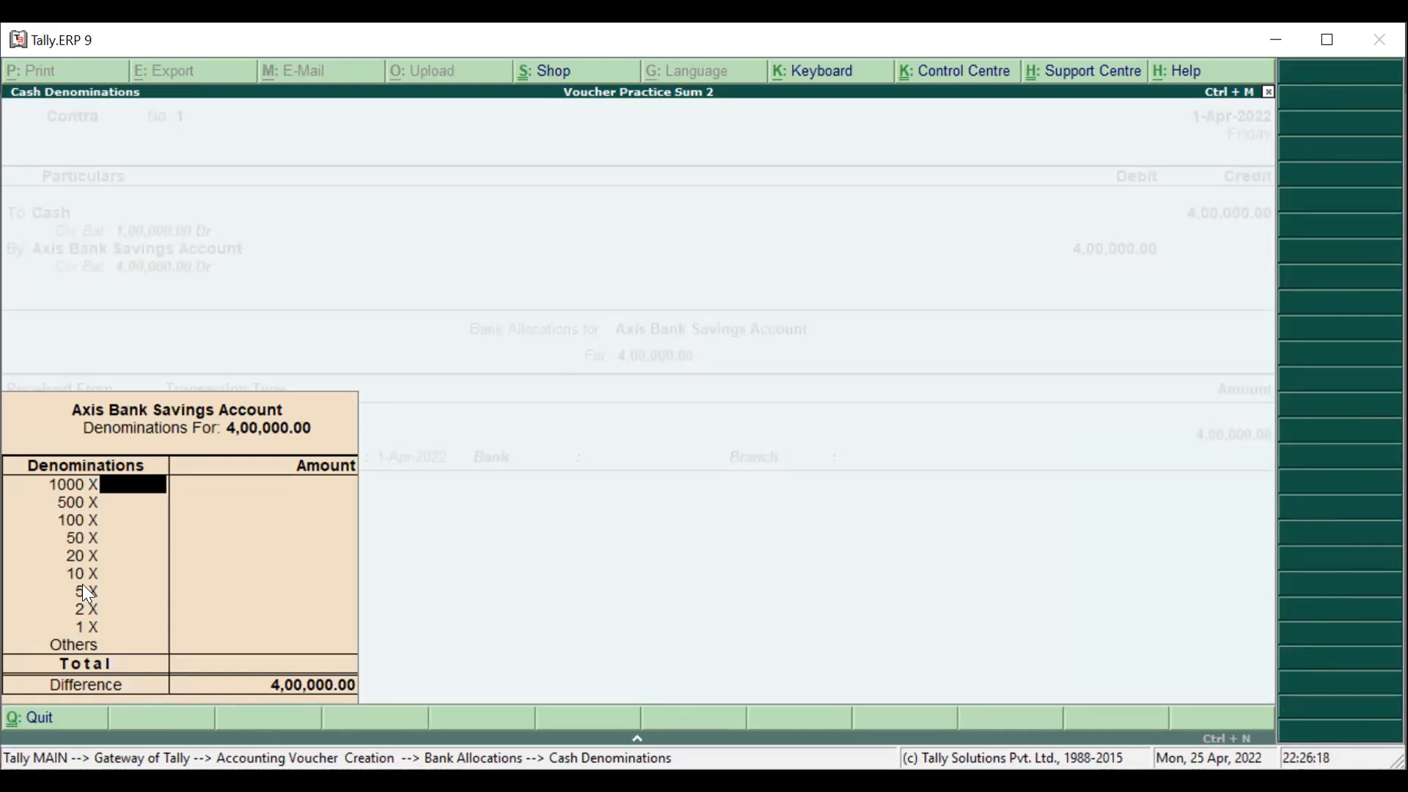
# Leave all cash denominations blank and save the contra voucher without a narration.
pyautogui.press('Return')
pyautogui.press('Return')
pyautogui.press('Return')
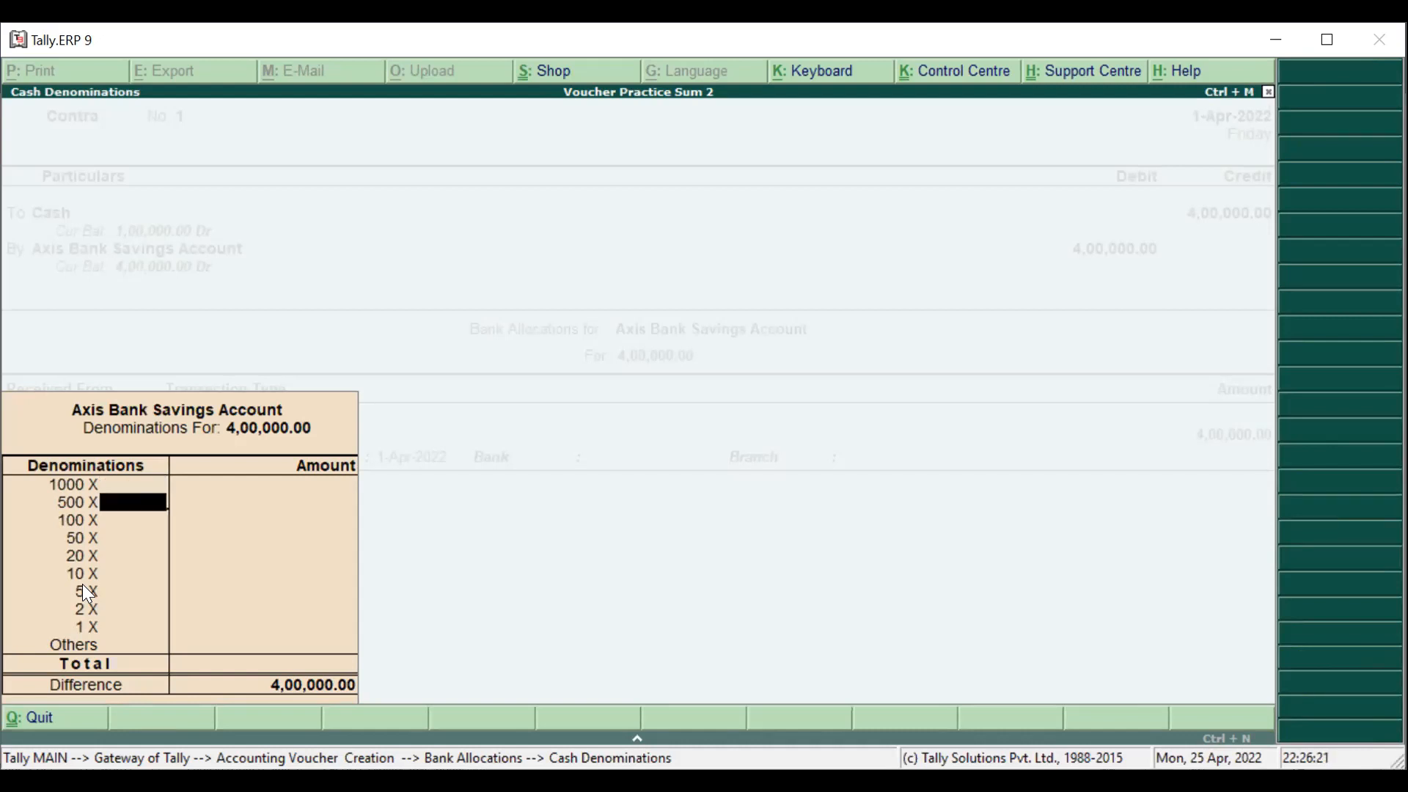
pyautogui.press('Return')
pyautogui.press('Return')
pyautogui.press('Return')
pyautogui.press('Return')
pyautogui.press('Return')
pyautogui.press('Return')
pyautogui.press('Return')
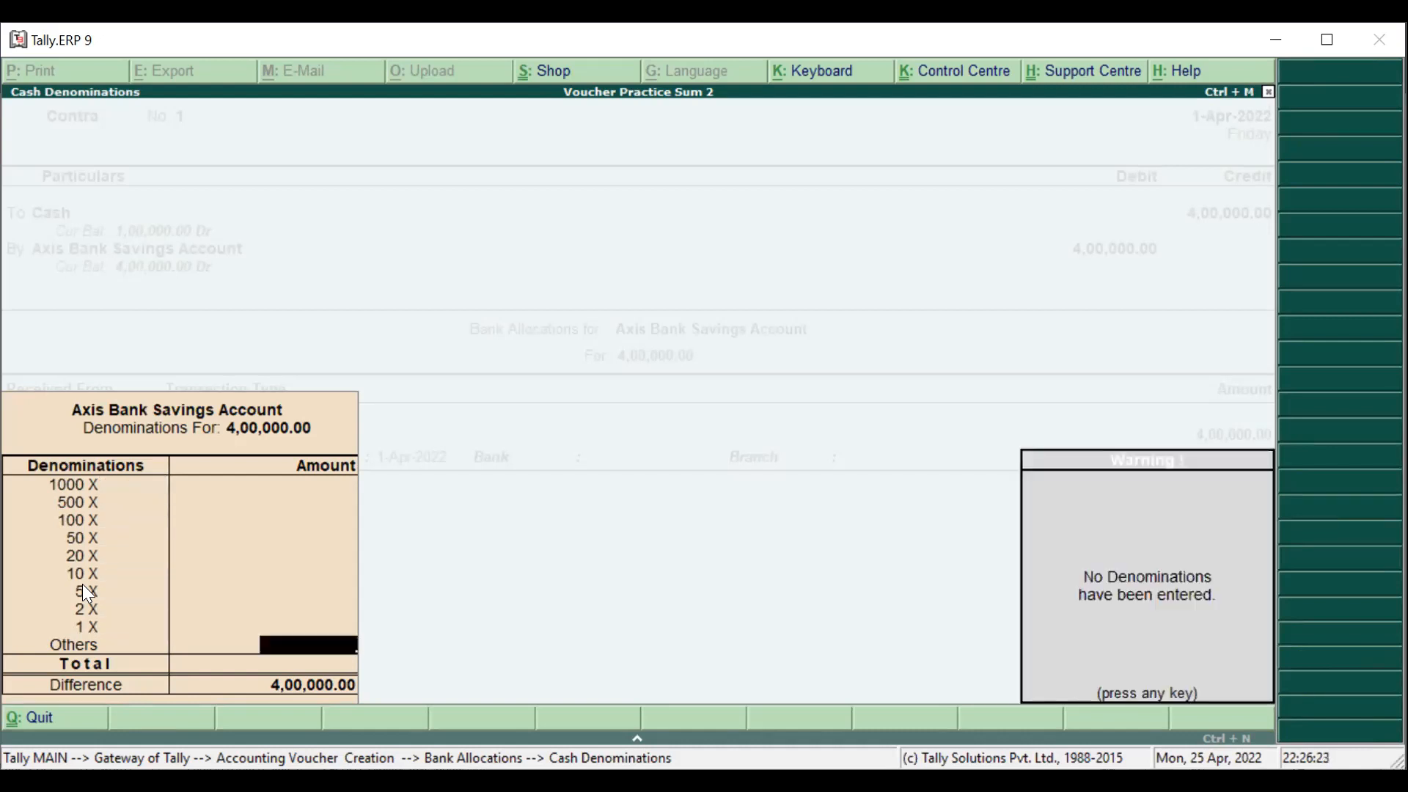
pyautogui.press('Return')
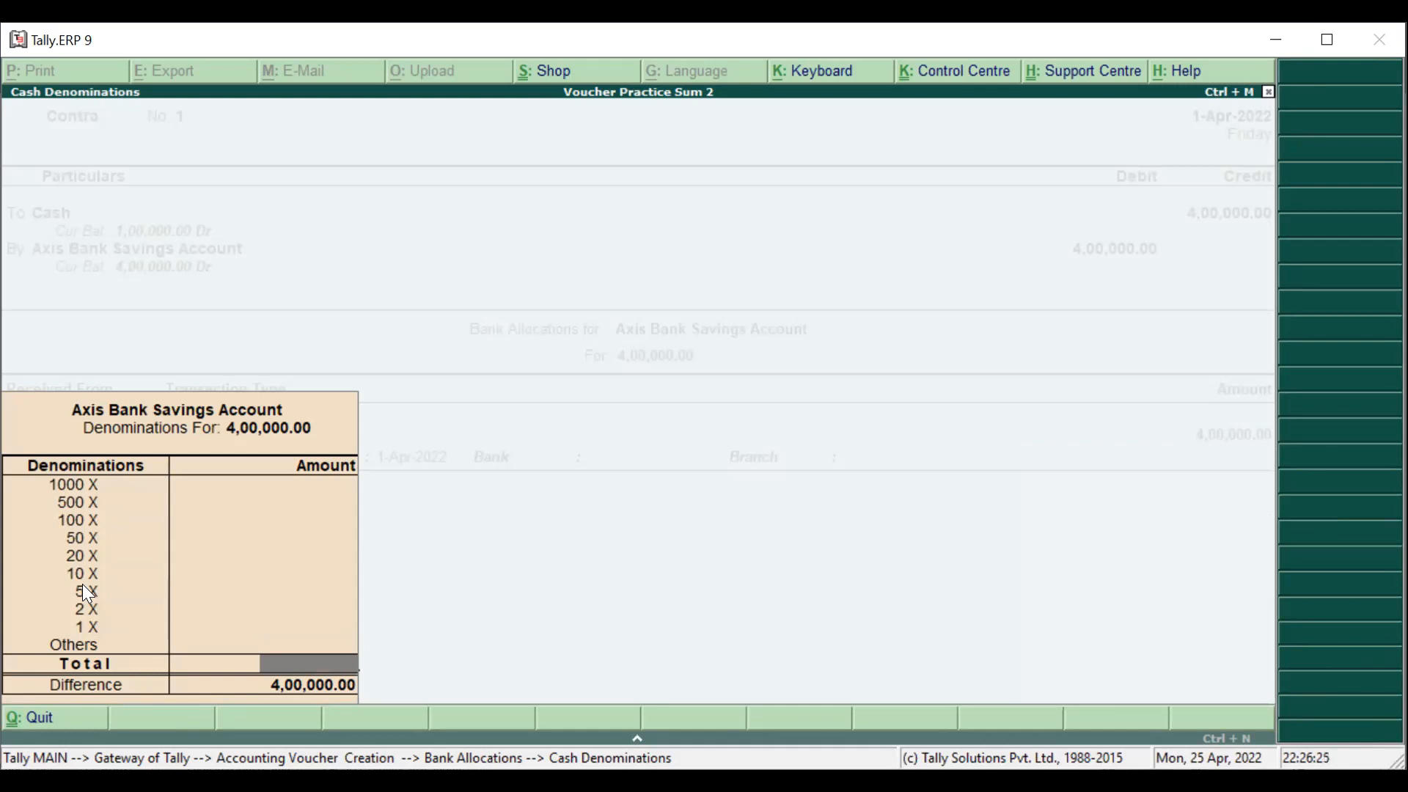
pyautogui.press('Return')
pyautogui.press('Return')
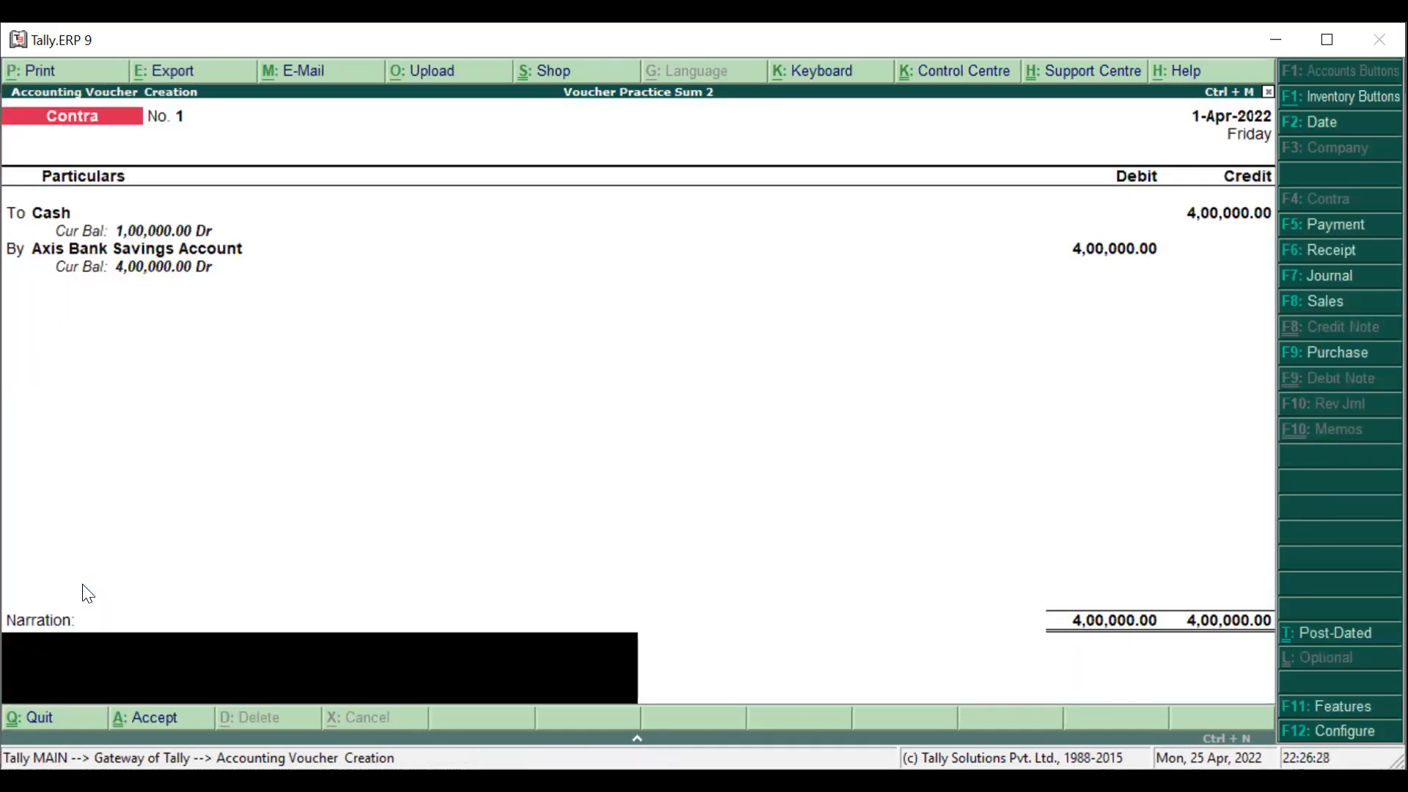
pyautogui.press('Return')
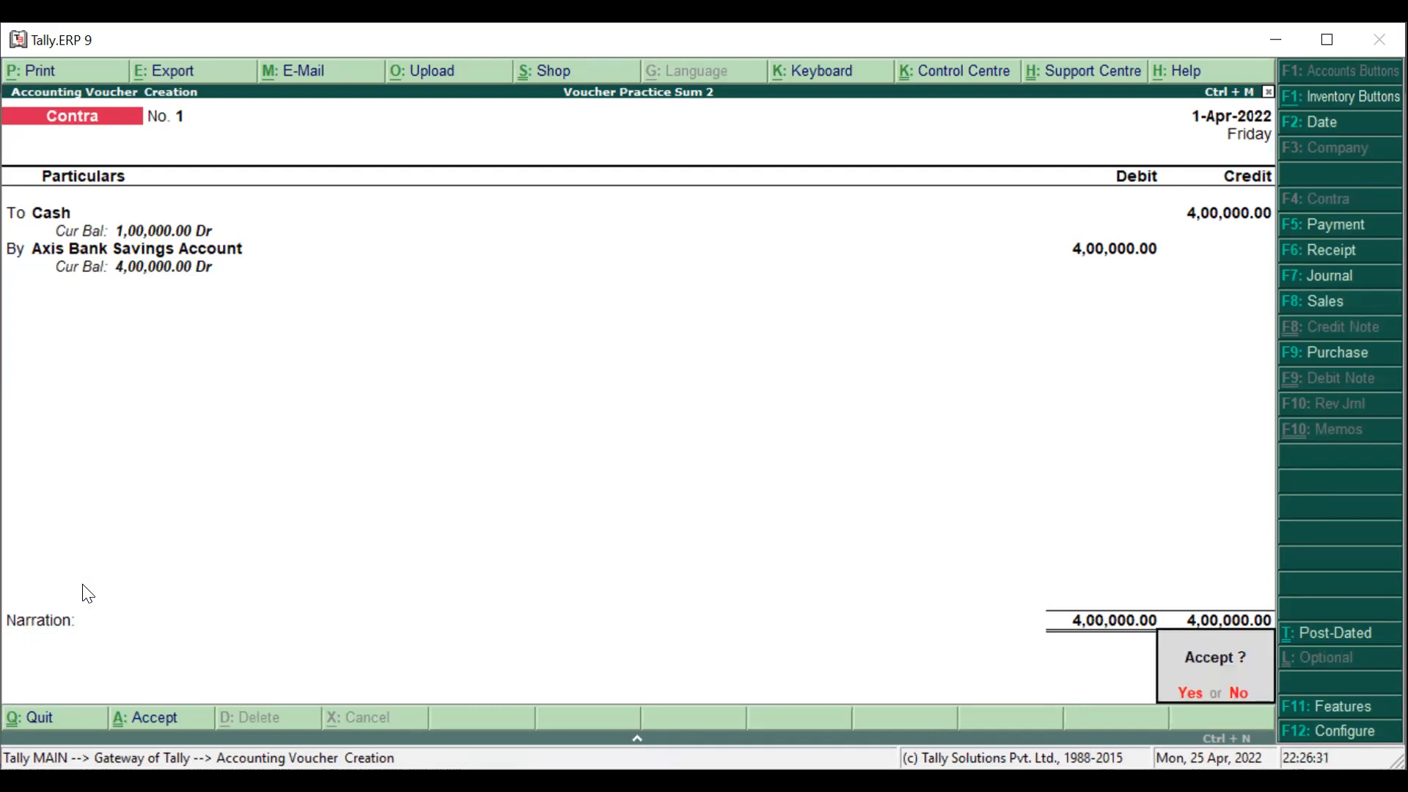
pyautogui.press('Return')
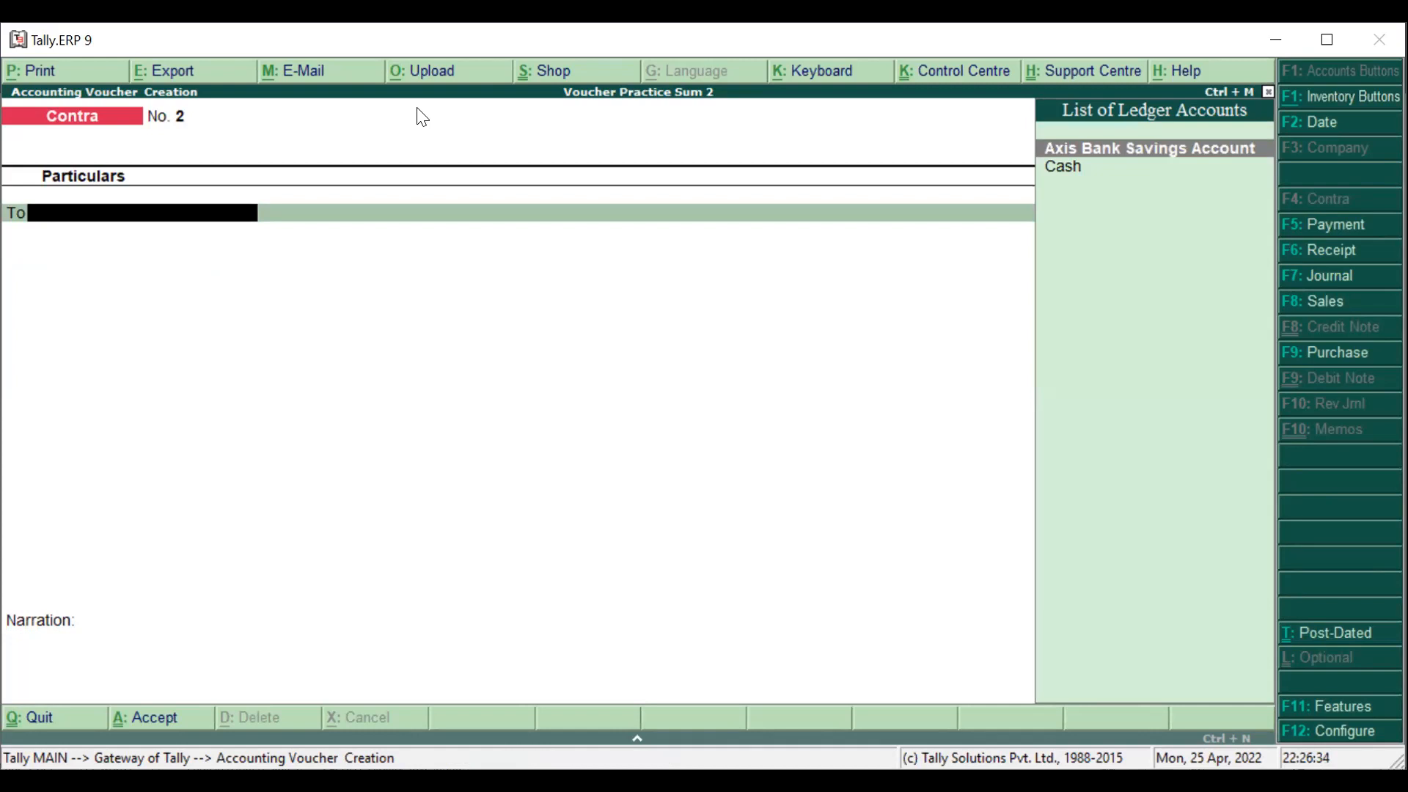
# Check transaction 3 in the Word document, then start a Purchase voucher in Tally.ERP 9 in voucher mode with no supplier invoice number.
pyautogui.hotkey('alt', 'Tab')
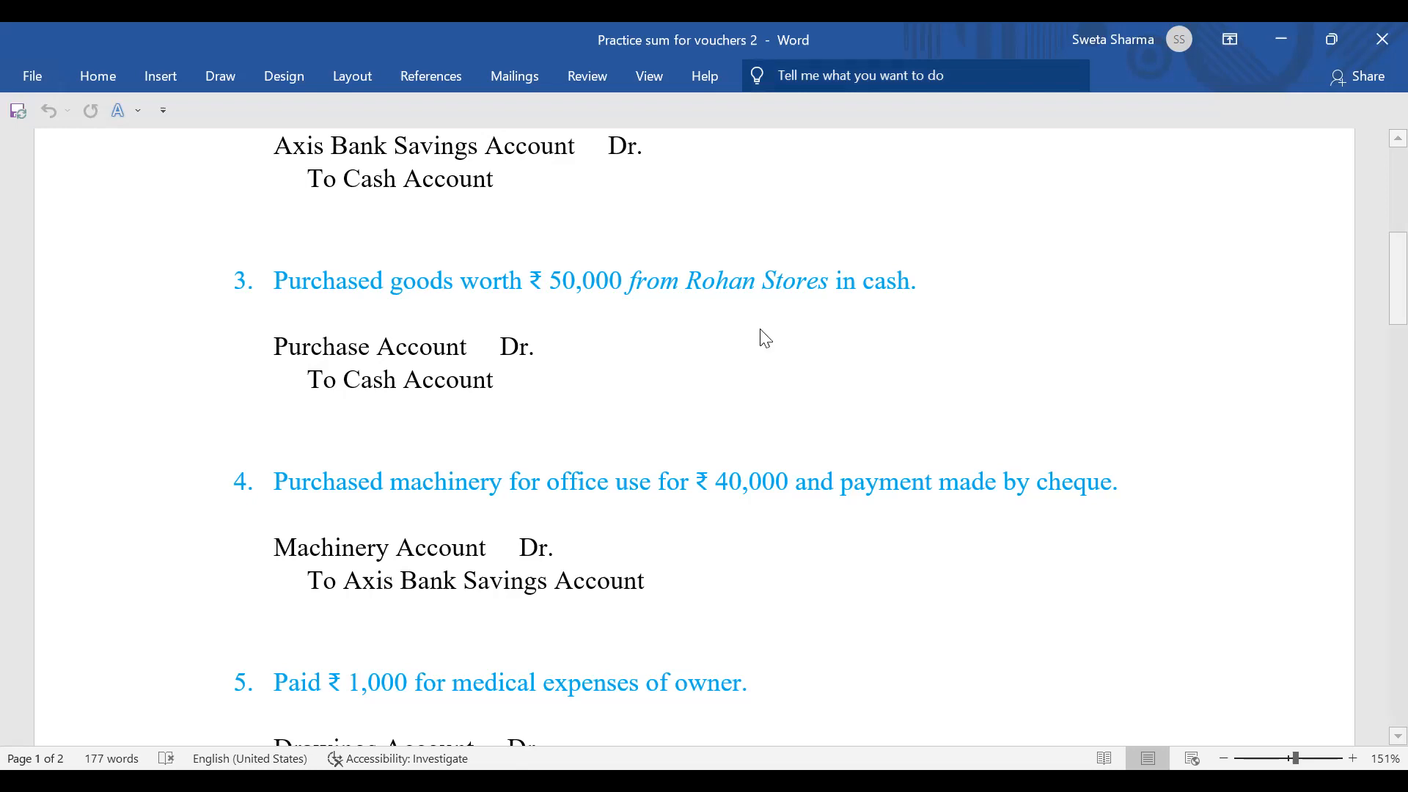
pyautogui.hotkey('alt', 'Tab')
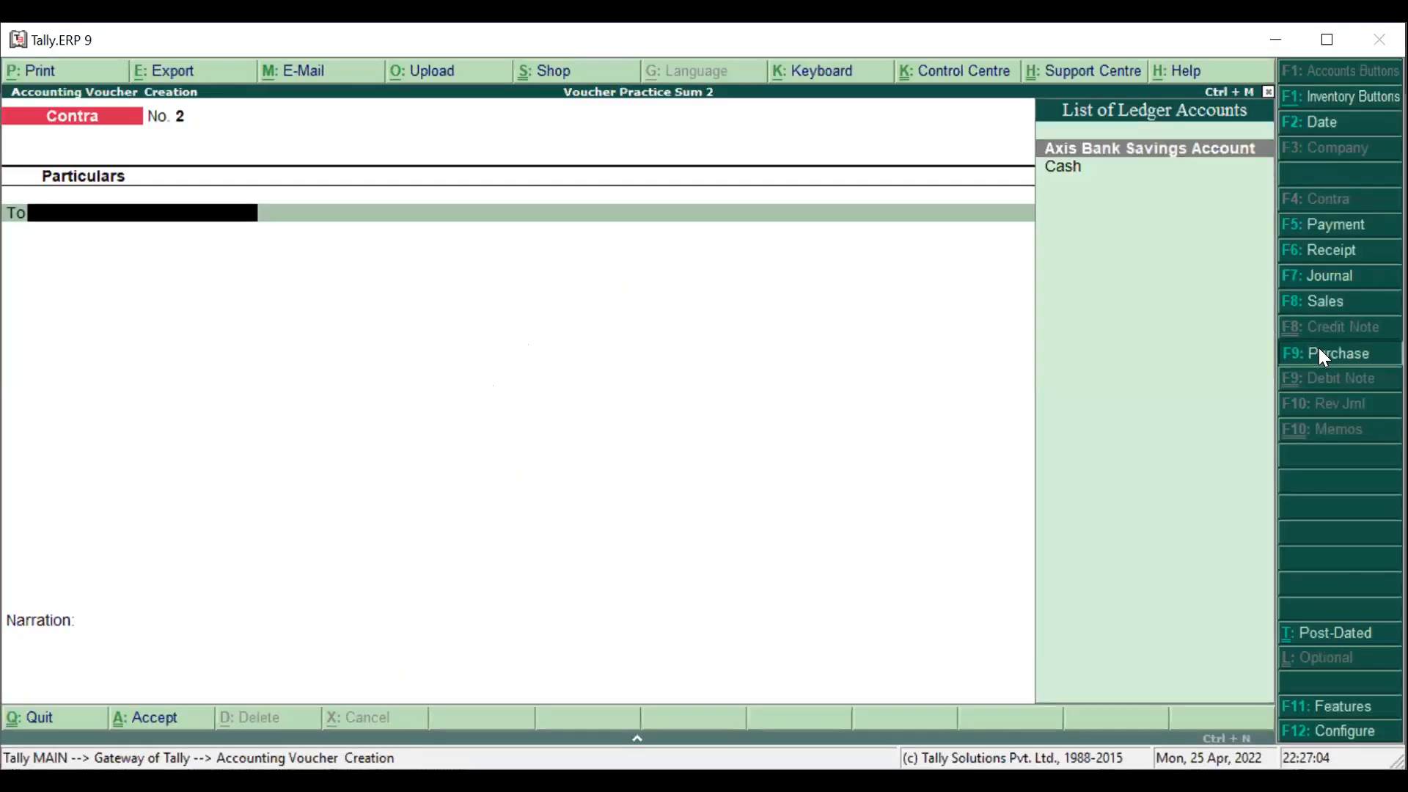
pyautogui.click(1321, 352)
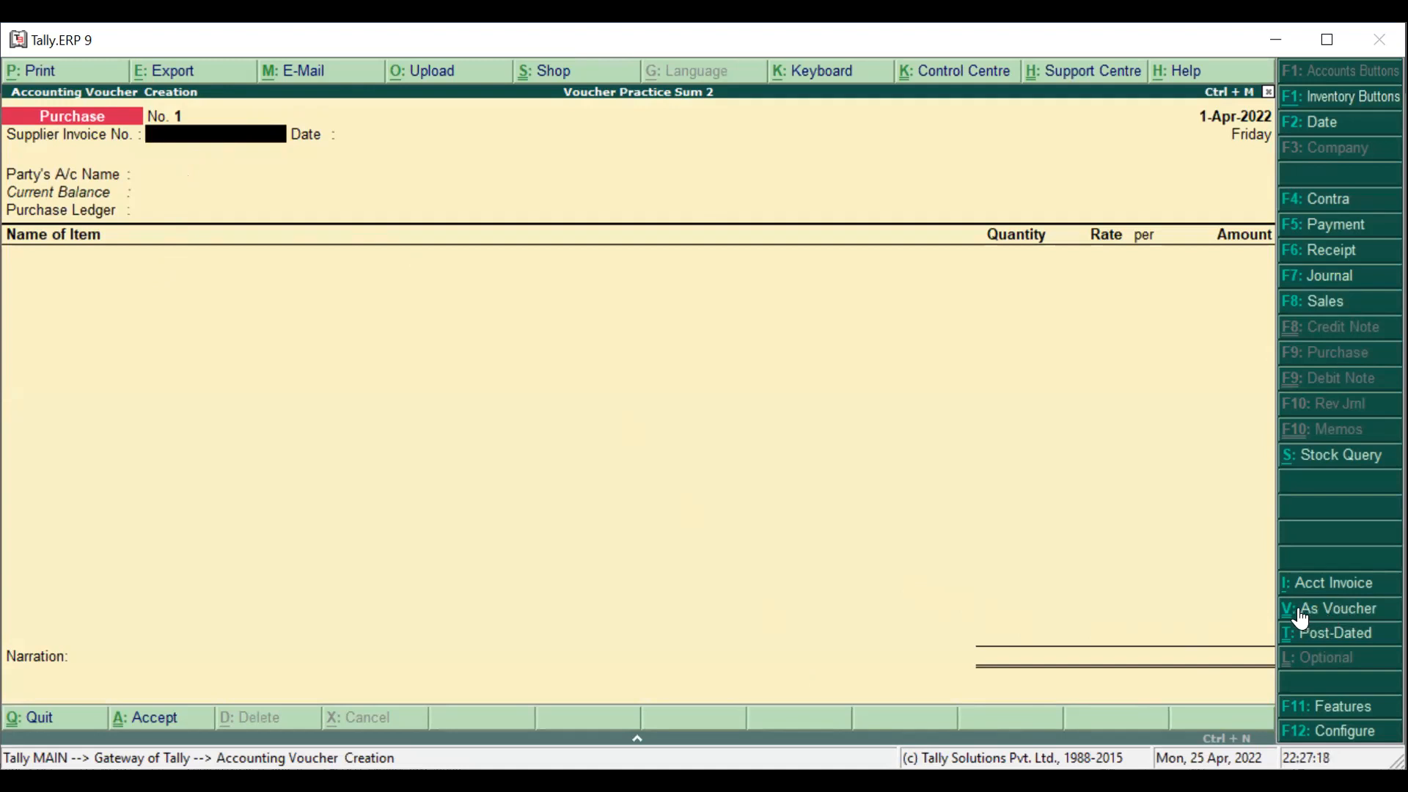
pyautogui.click(1350, 612)
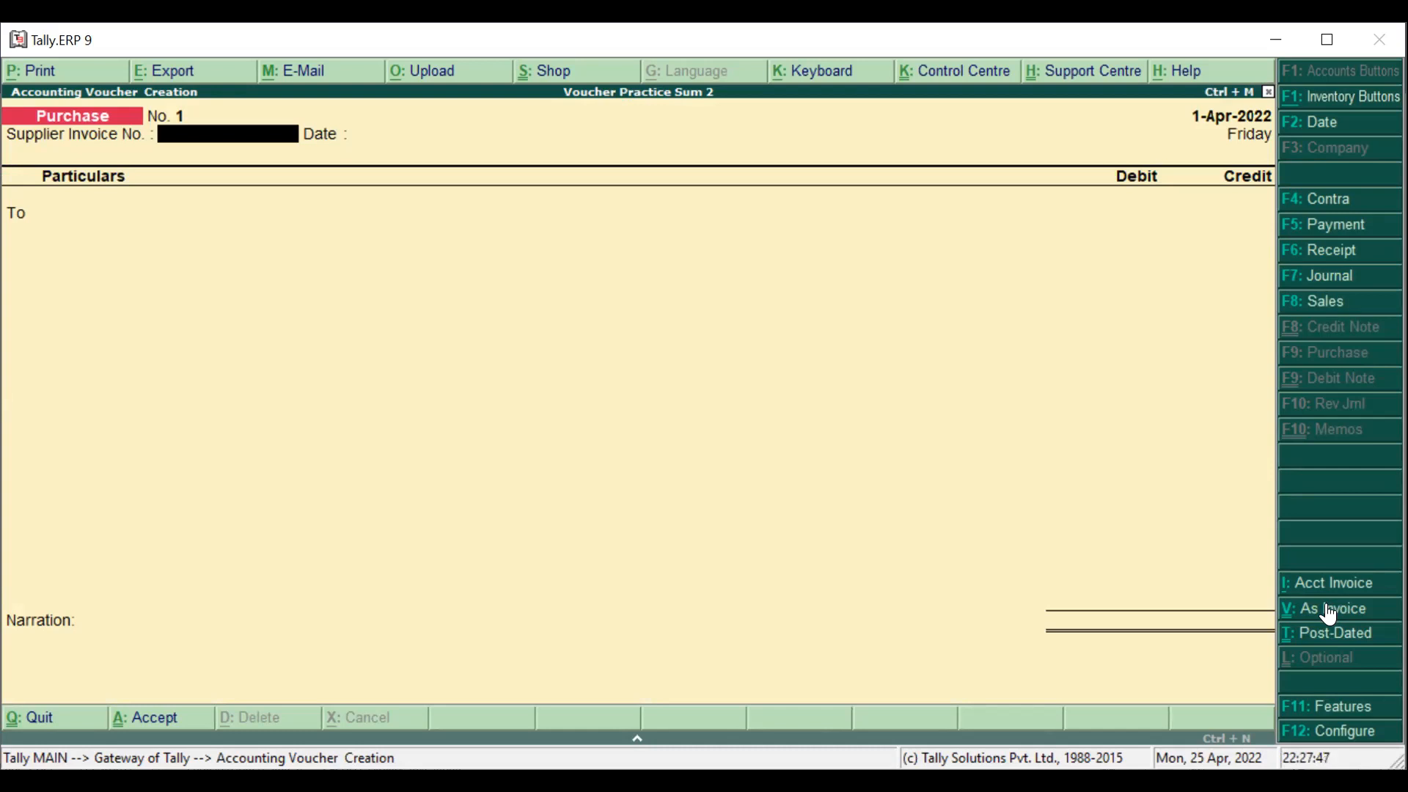
pyautogui.click(1330, 613)
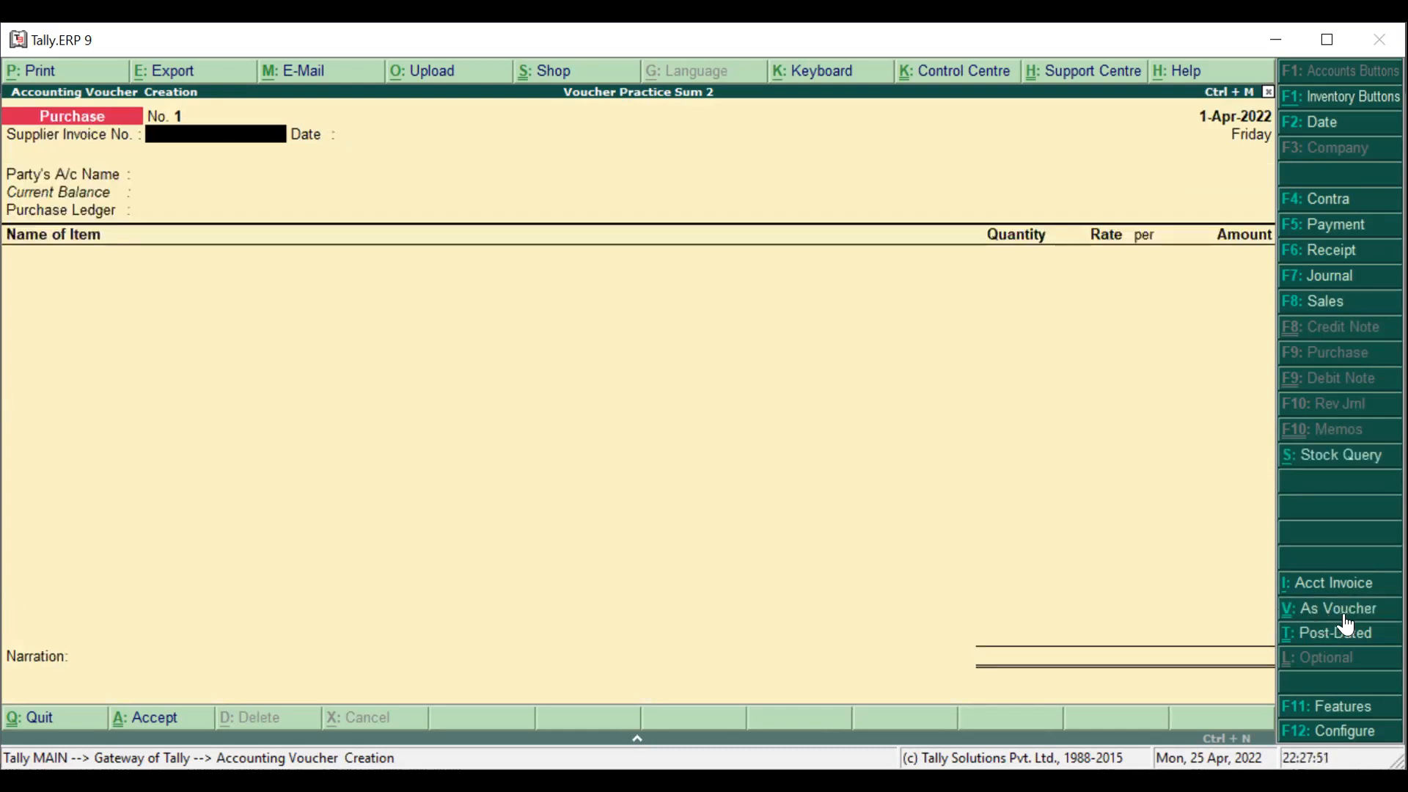
pyautogui.click(1344, 619)
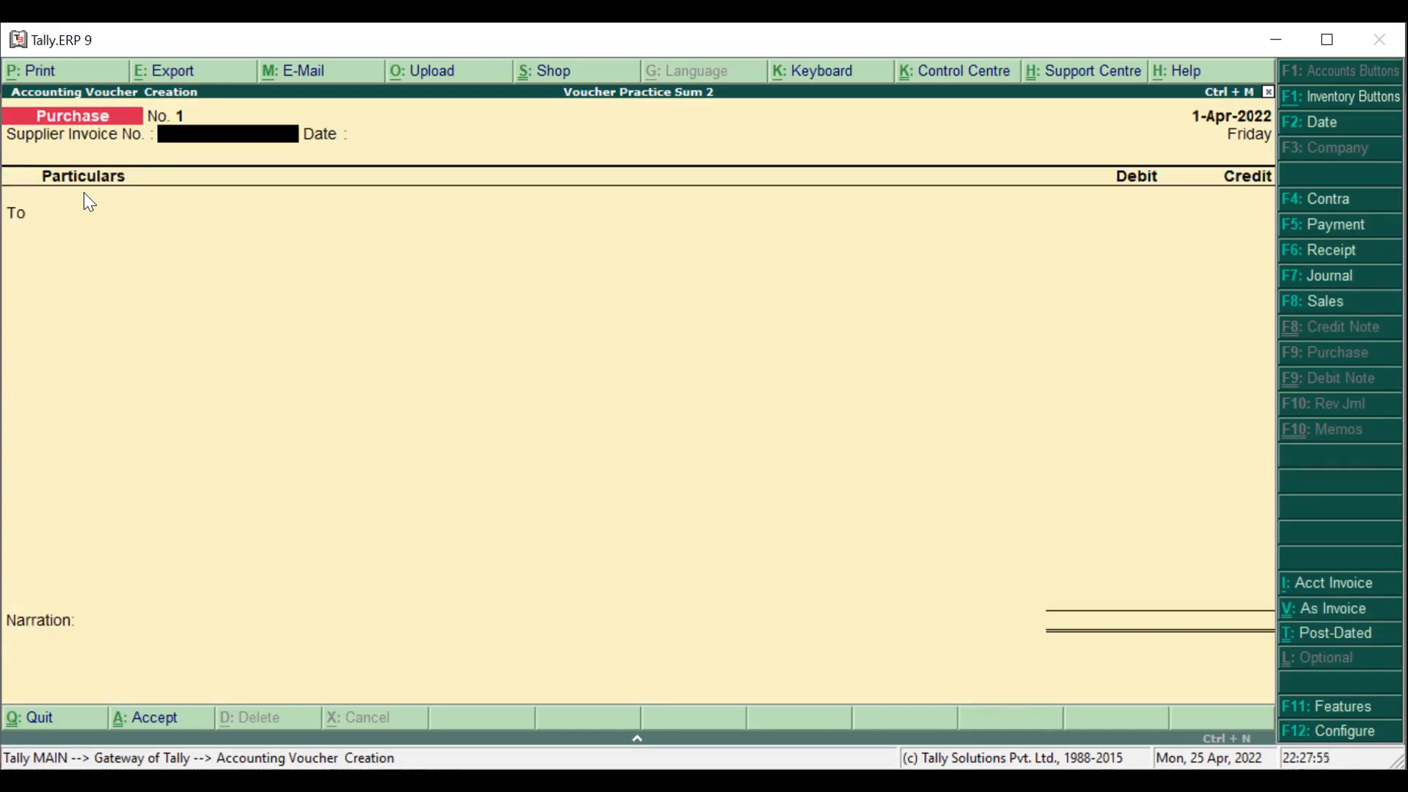
pyautogui.press('Return')
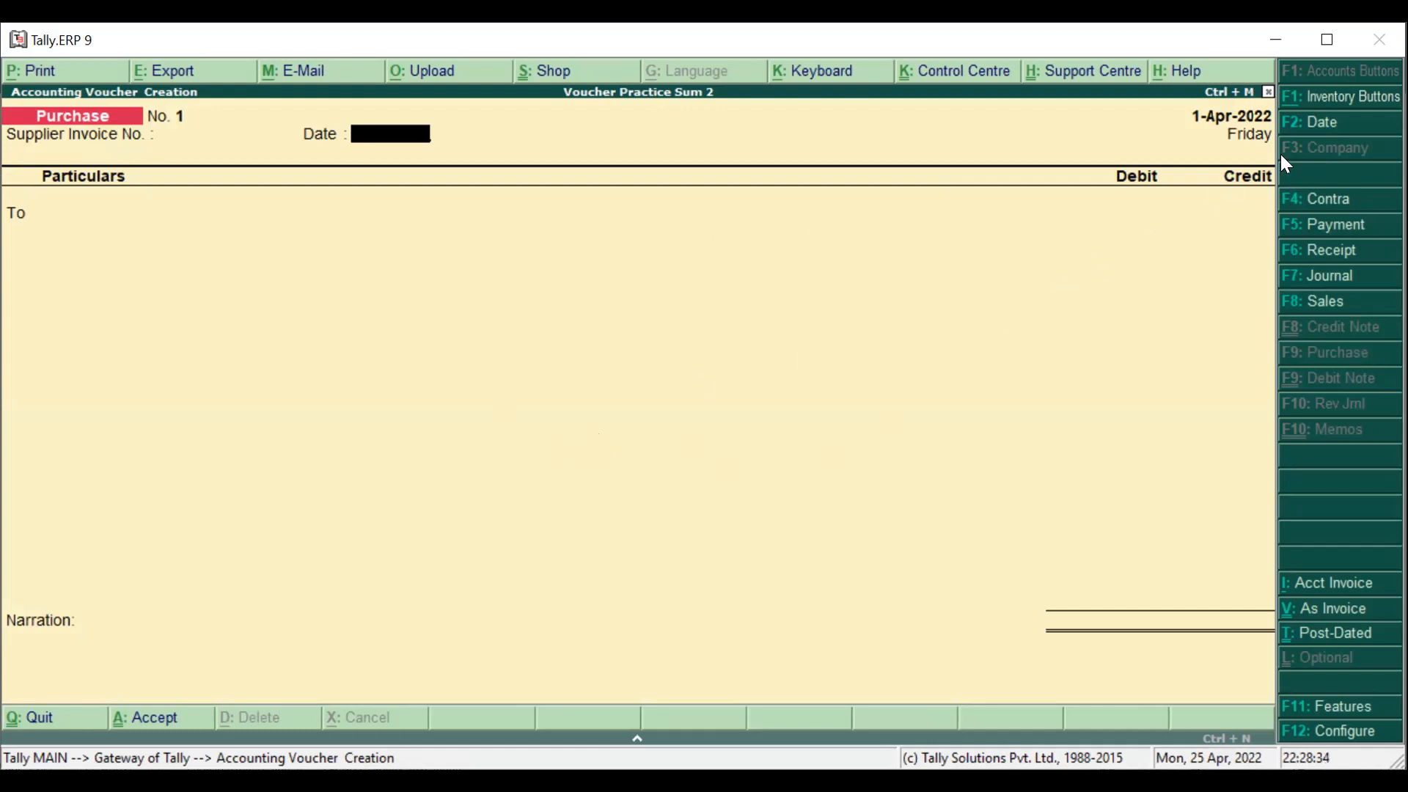
pyautogui.click(1316, 128)
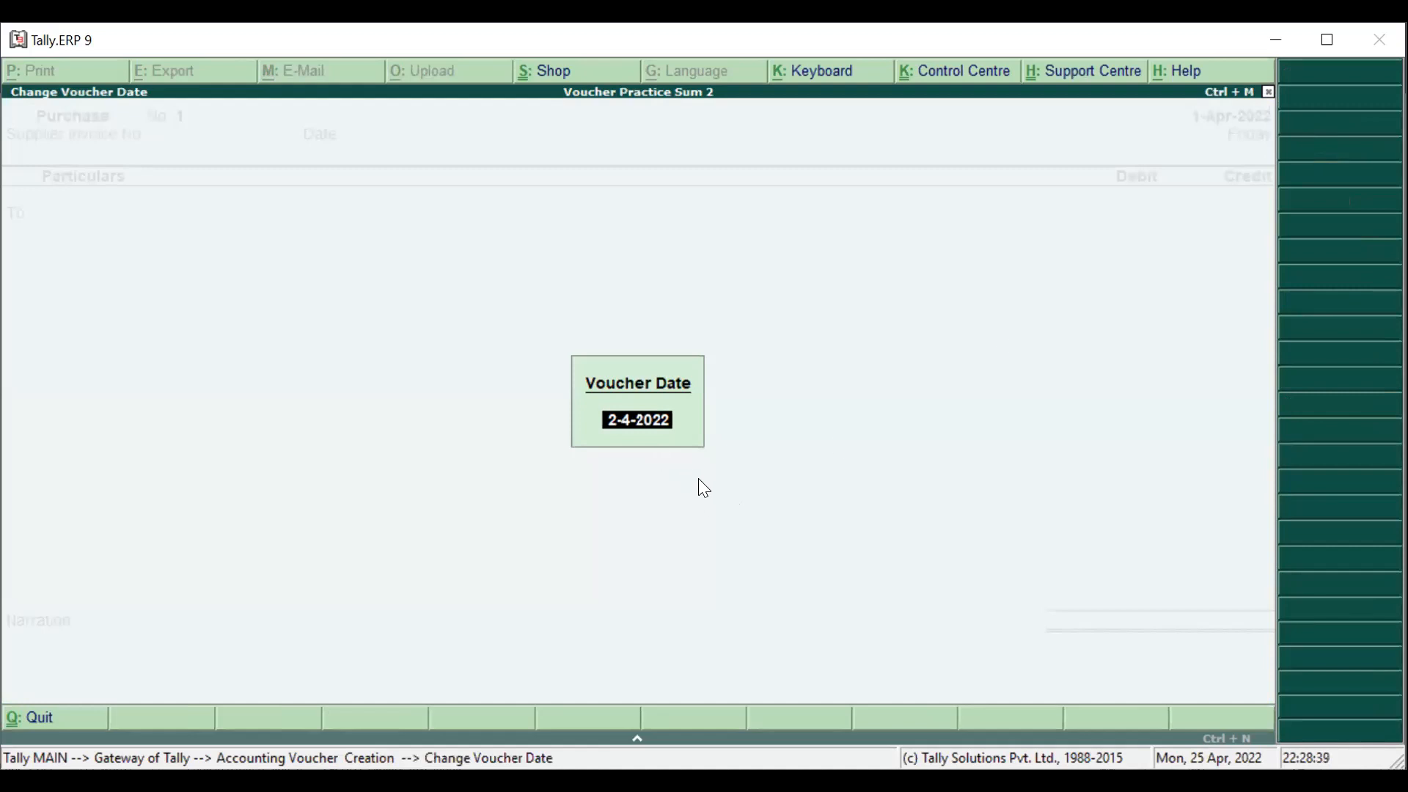
pyautogui.press('Escape')
pyautogui.press('Escape')
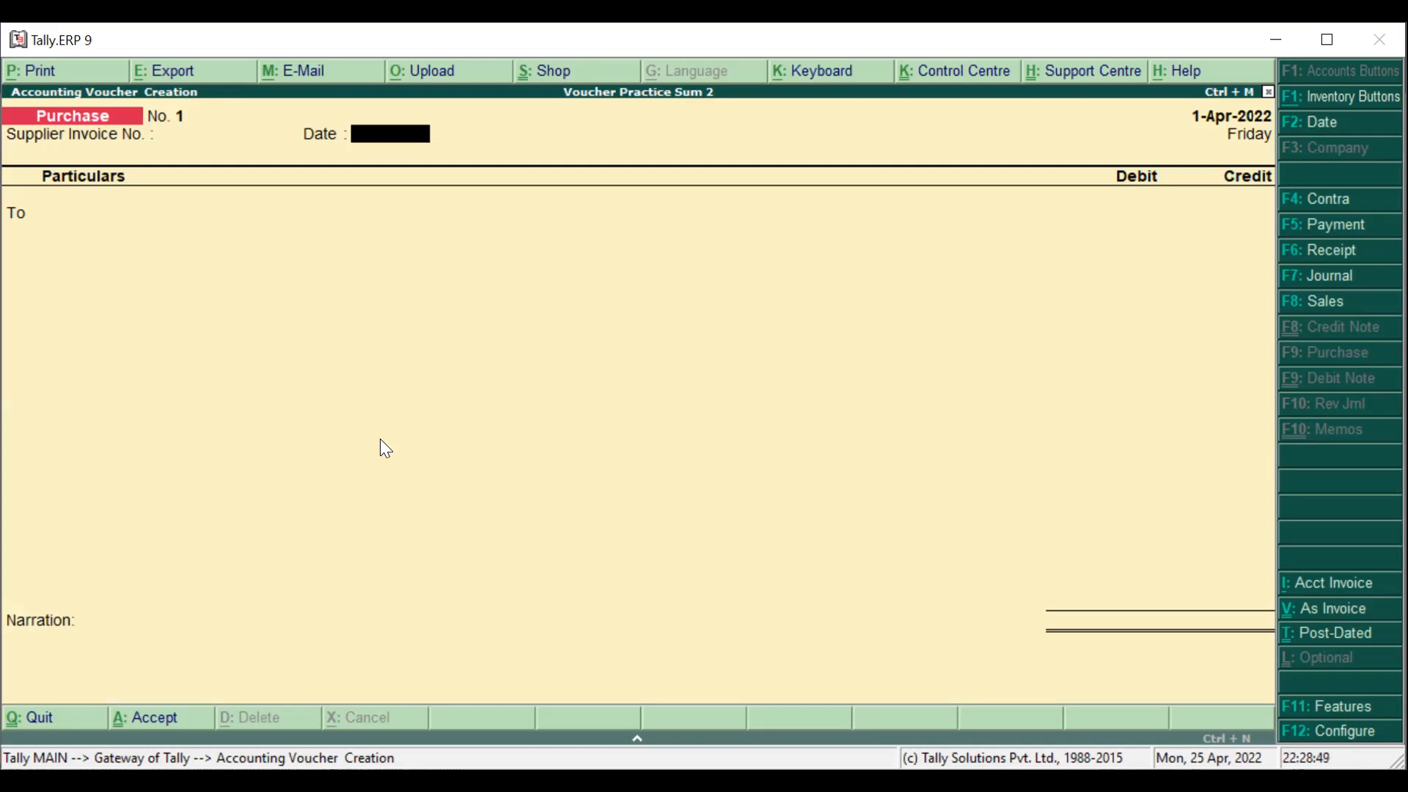
# Leave the supplier invoice date blank and credit Cash with 50,000, the amount given for transaction 3 in the Word document.
pyautogui.press('Return')
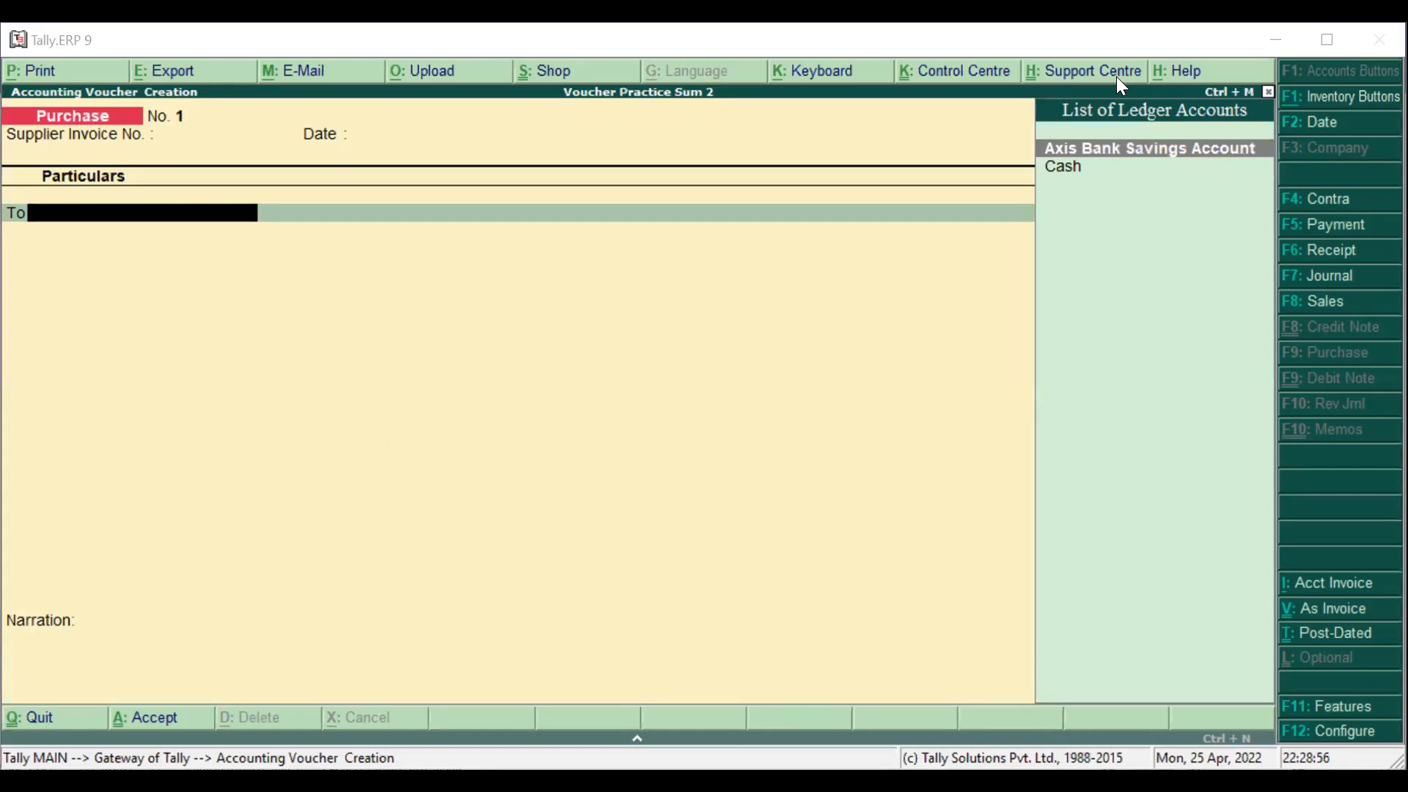
pyautogui.hotkey('alt', 'Tab')
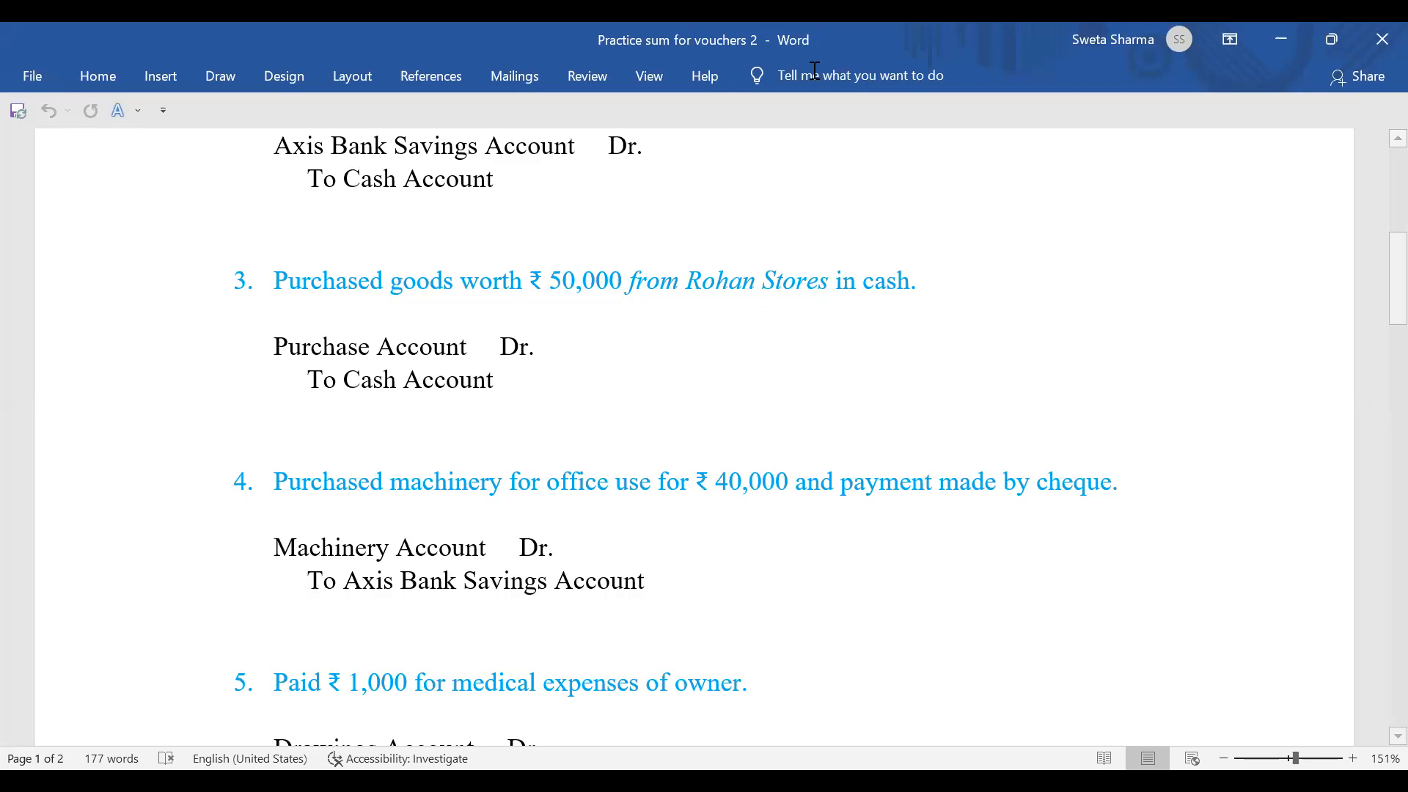
pyautogui.hotkey('alt', 'Tab')
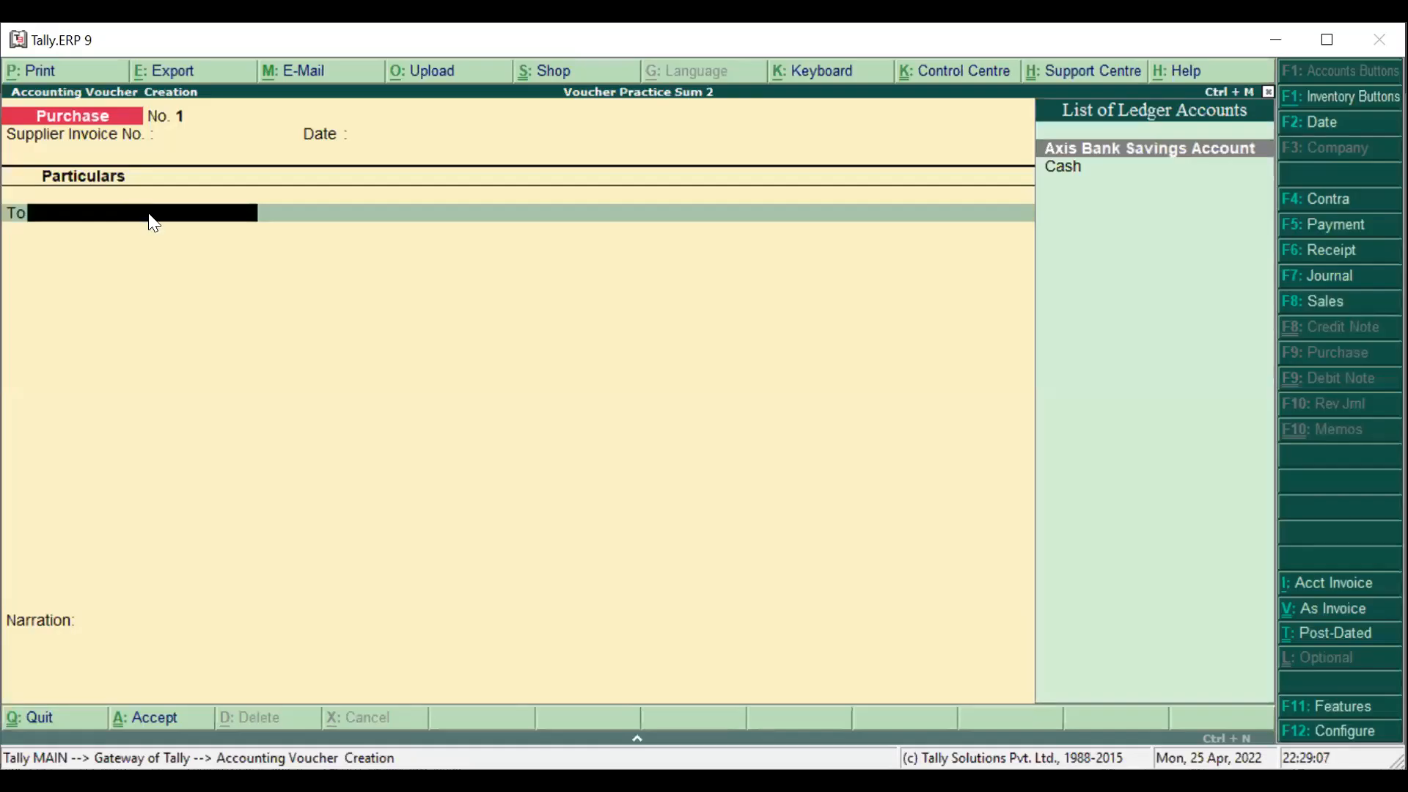
pyautogui.write('Ca')
pyautogui.press('Return')
pyautogui.press('Return')
pyautogui.press('Return')
pyautogui.press('Return')
pyautogui.press('Return')
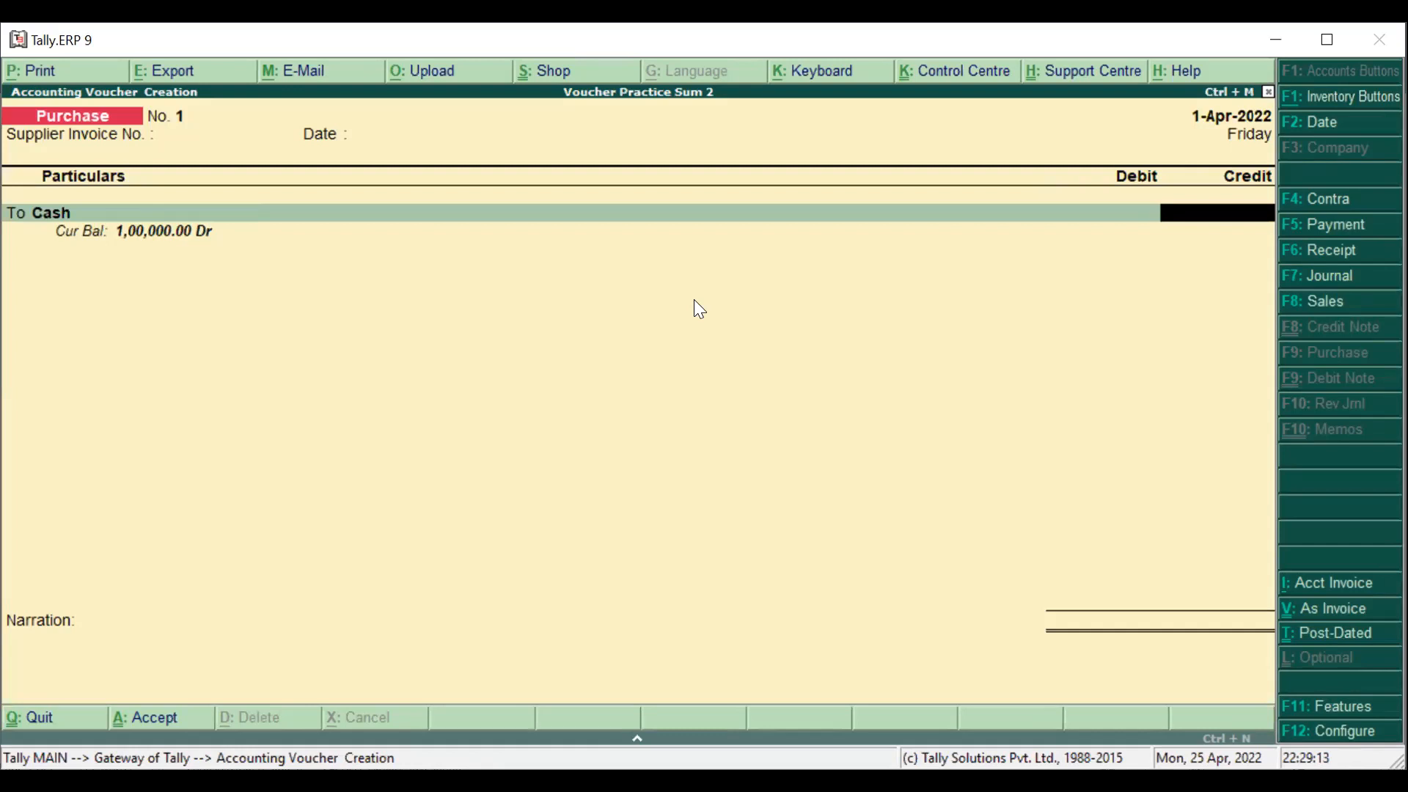
pyautogui.hotkey('alt', 'Tab')
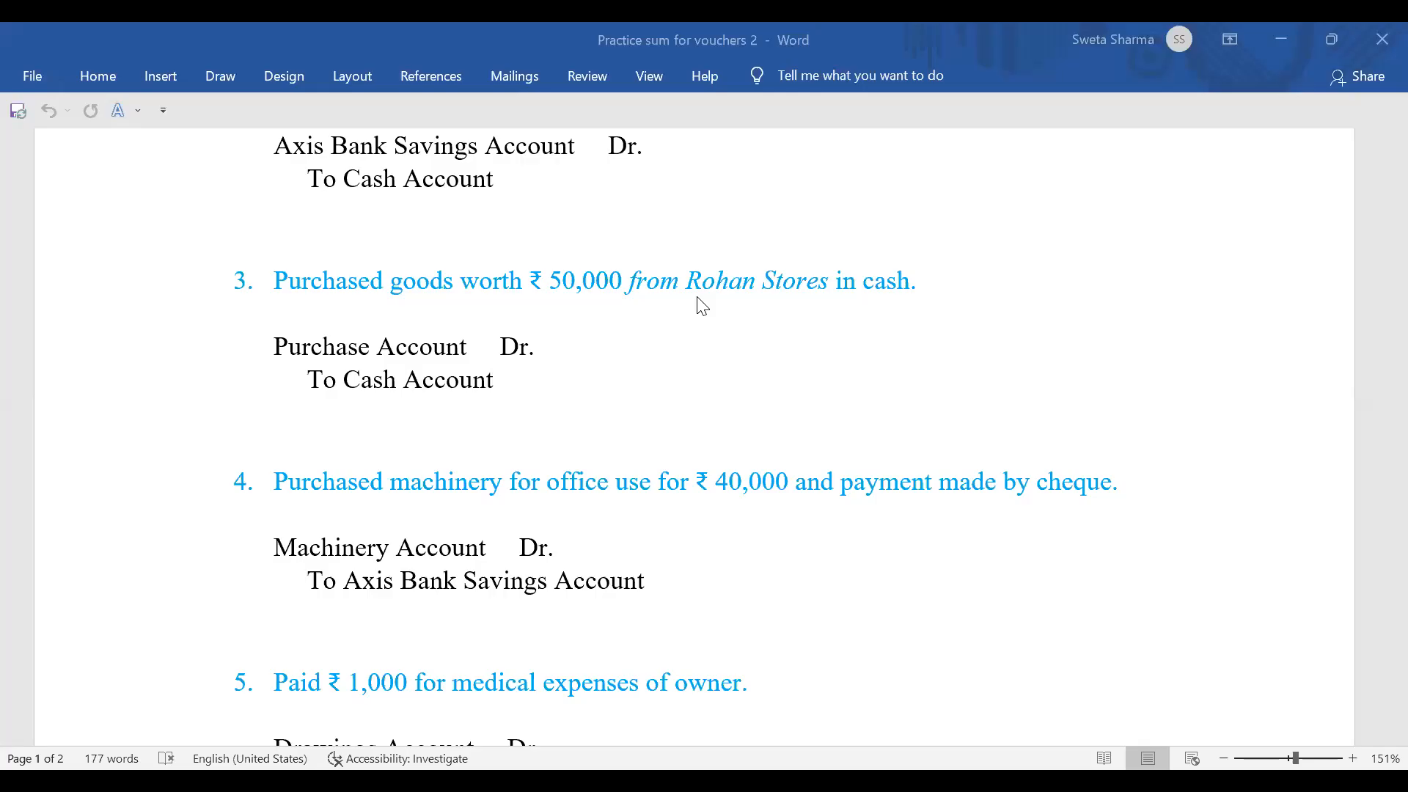
pyautogui.hotkey('alt', 'Tab')
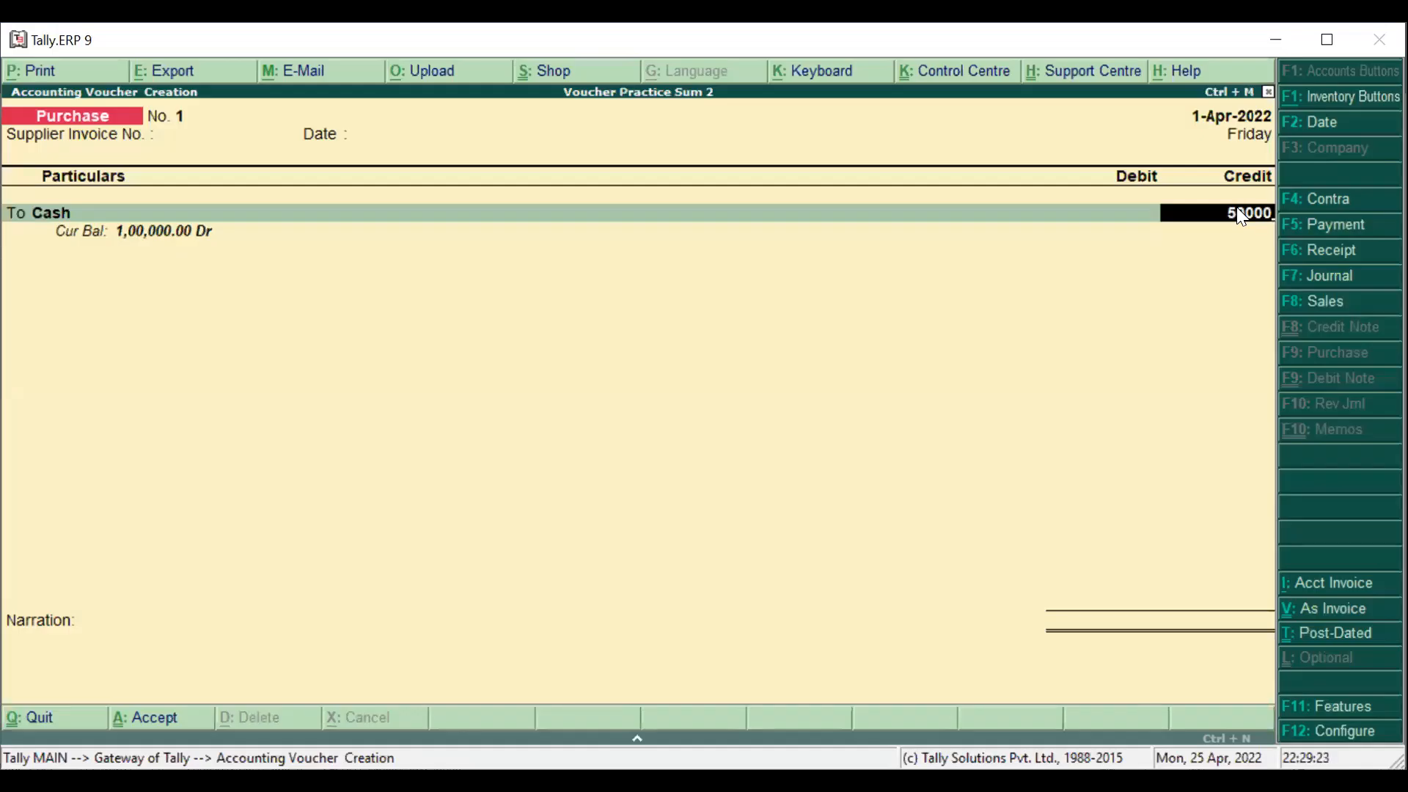
pyautogui.press('Return')
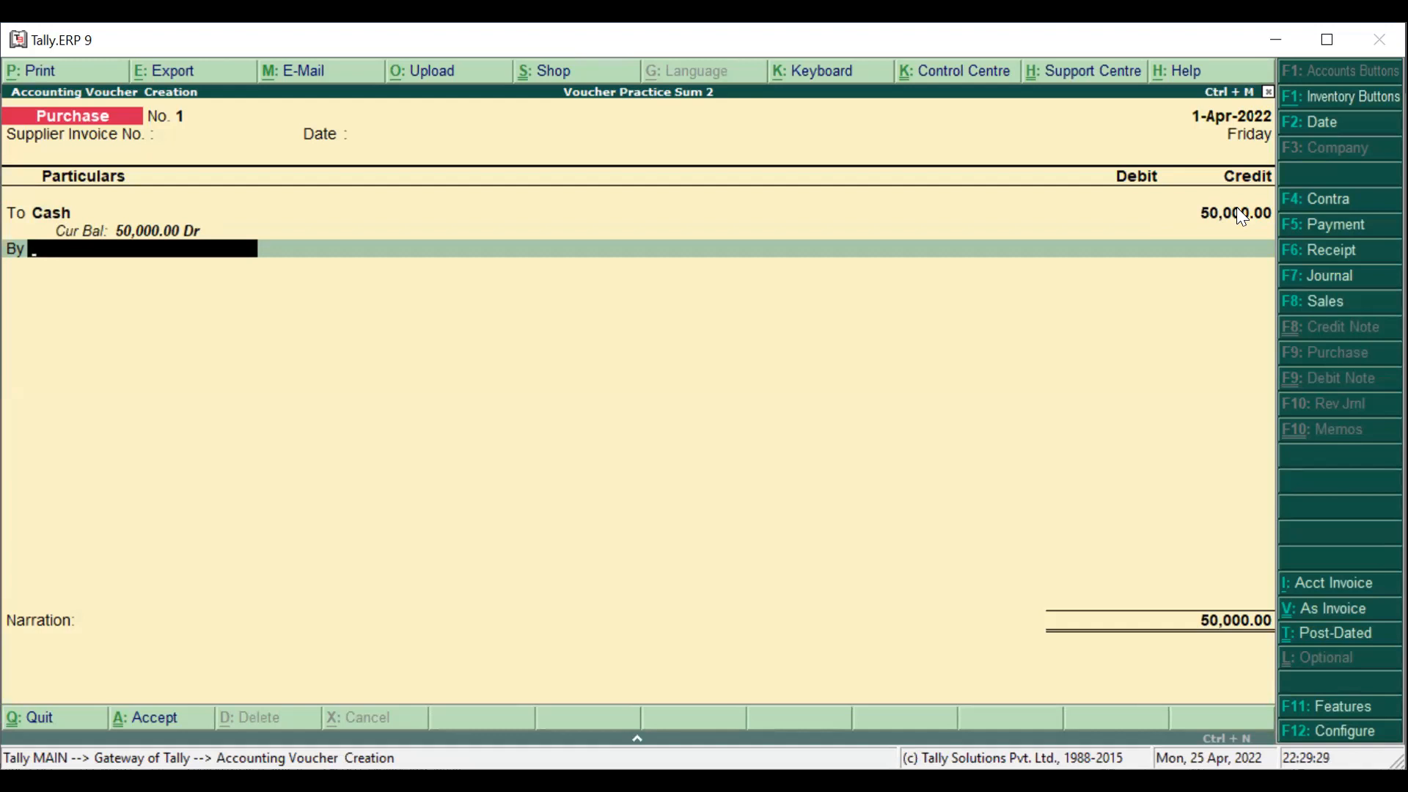
# Create a ledger named Purchase under Purchase Accounts with inventory values affected, for the debit line of the Purchase voucher.
pyautogui.hotkey('alt', 'c')
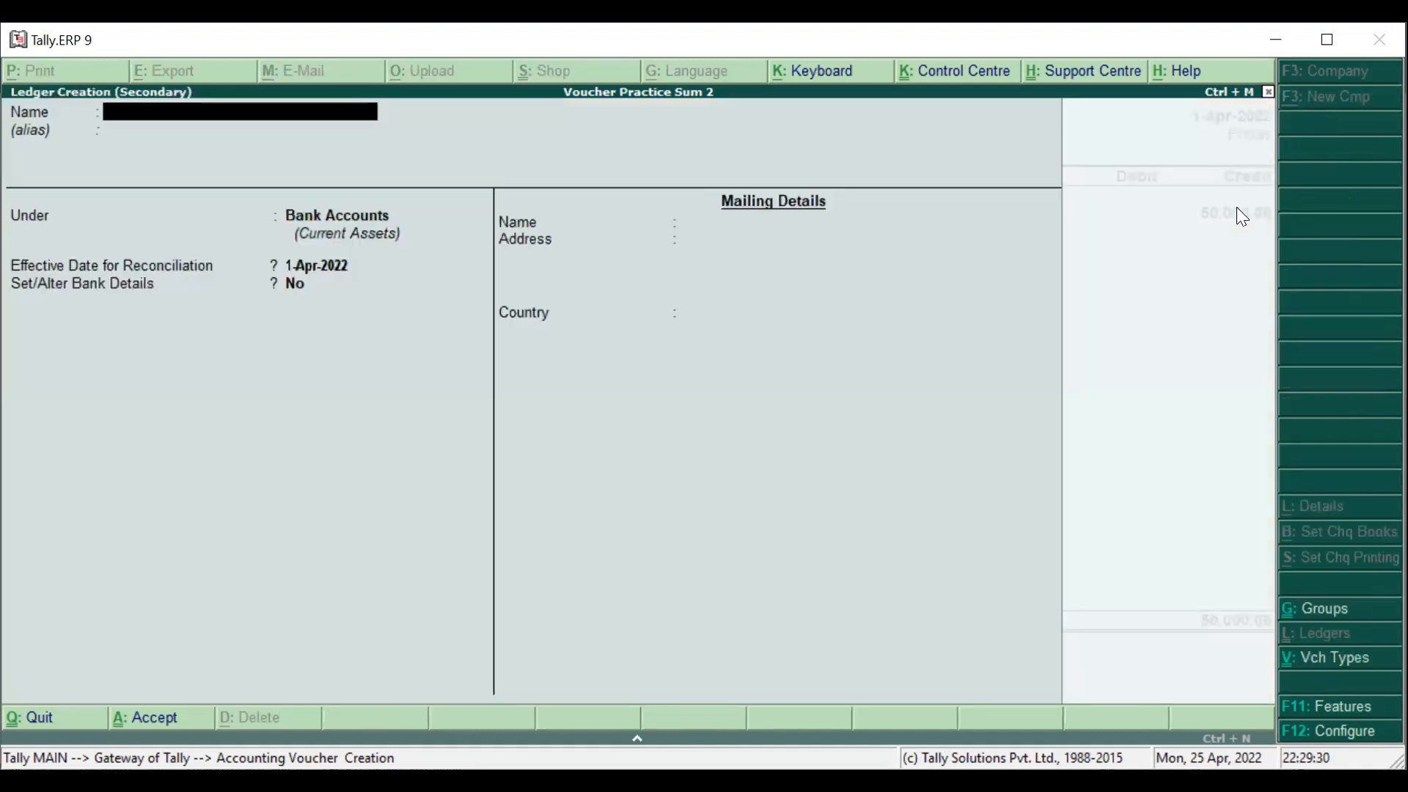
pyautogui.write('Purchase')
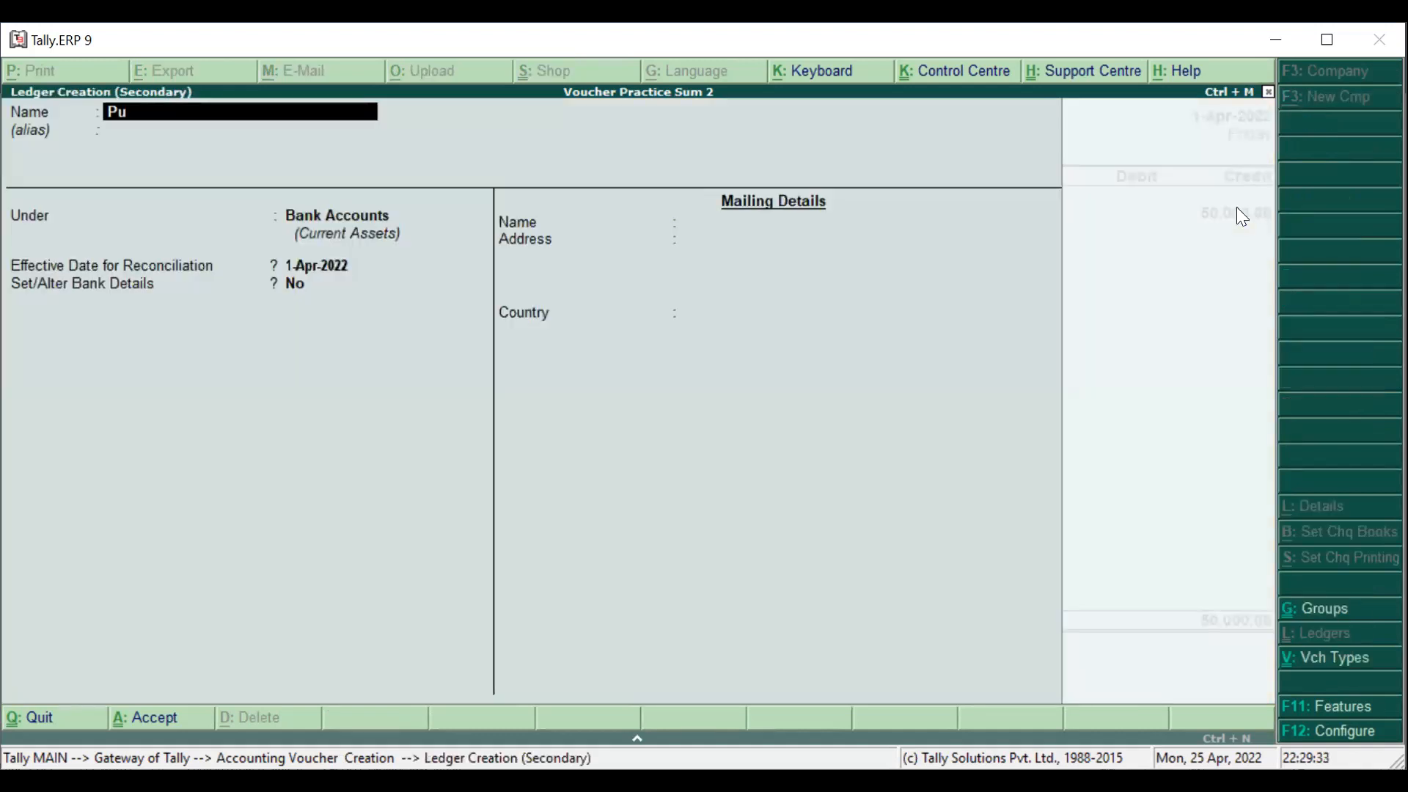
pyautogui.press('Return')
pyautogui.press('Return')
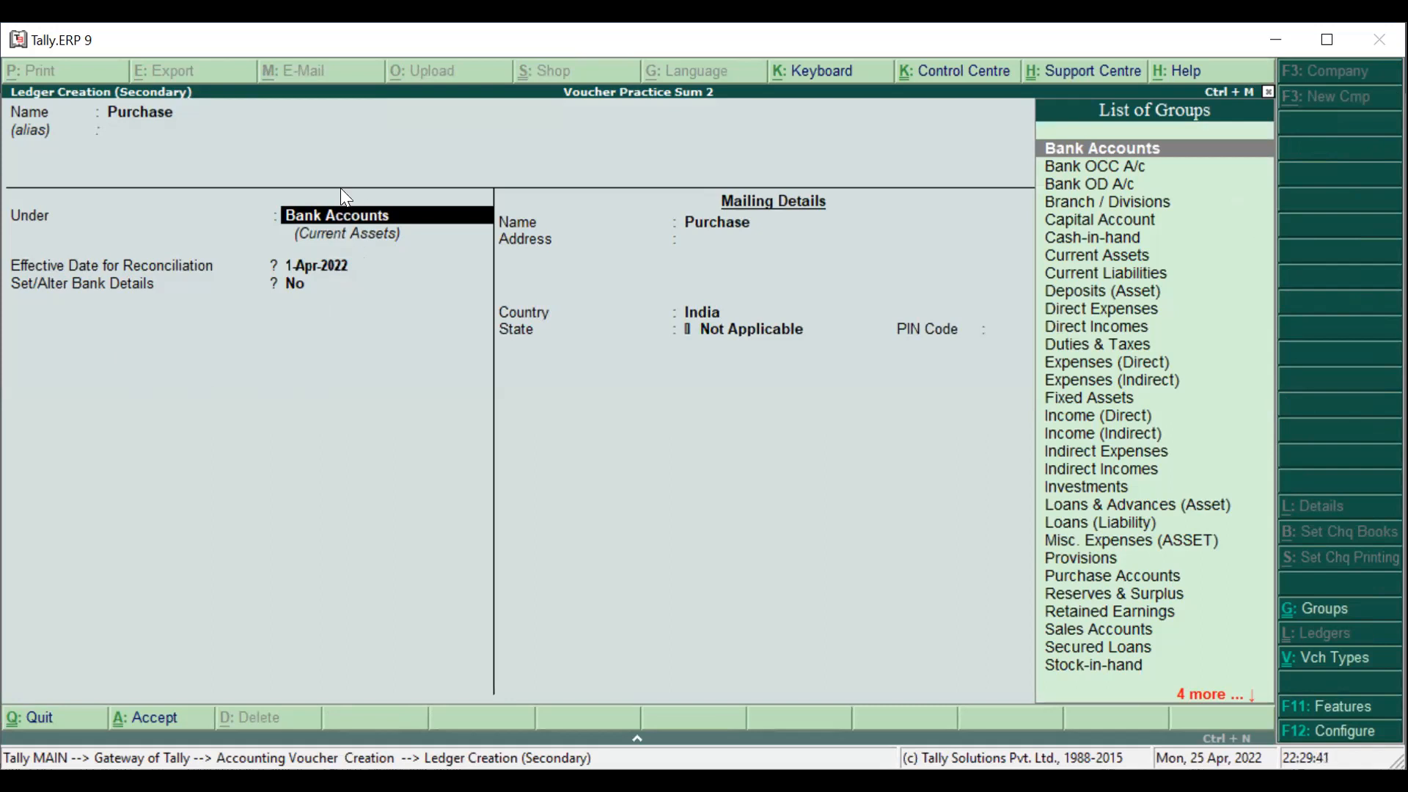
pyautogui.write('Pu')
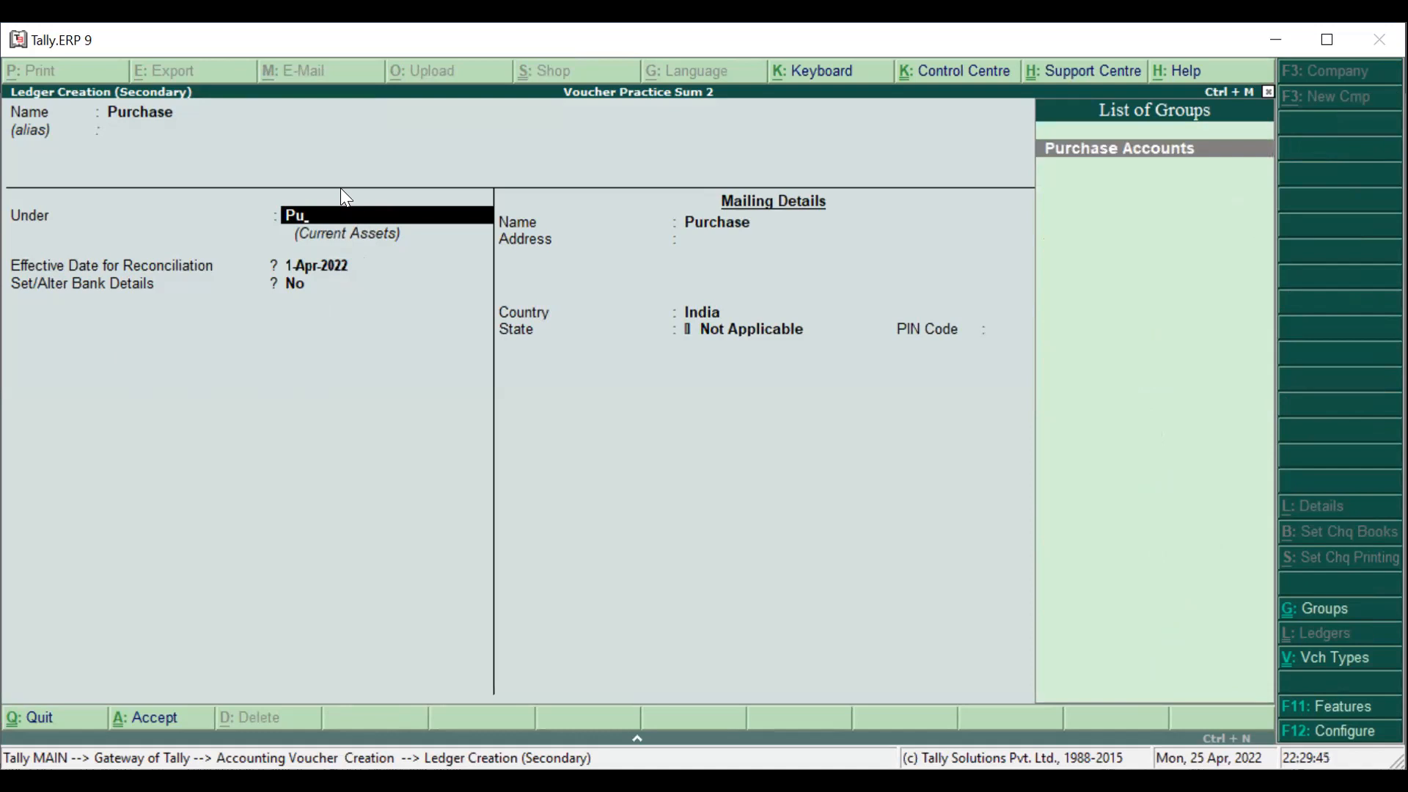
pyautogui.press('Return')
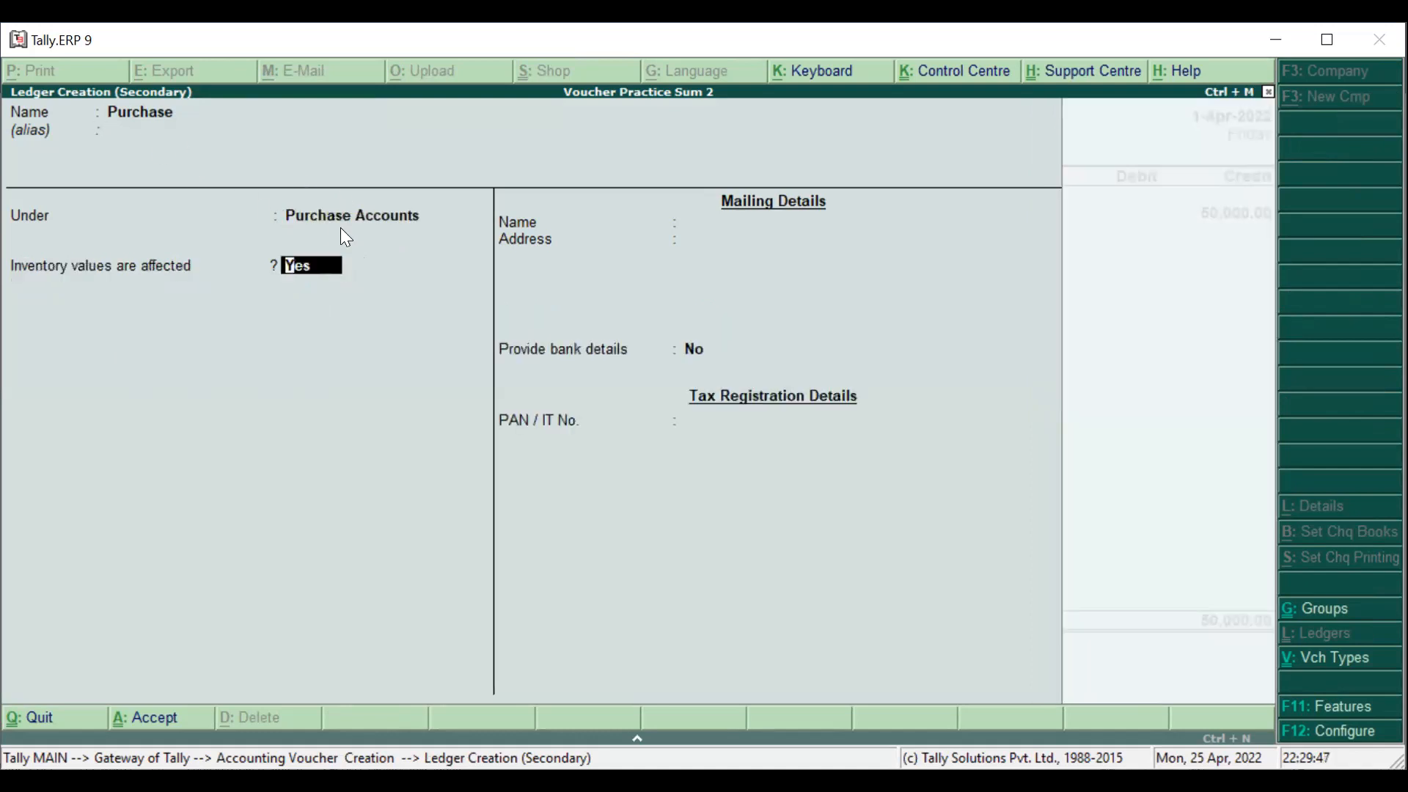
pyautogui.hotkey('ctrl', 'a')
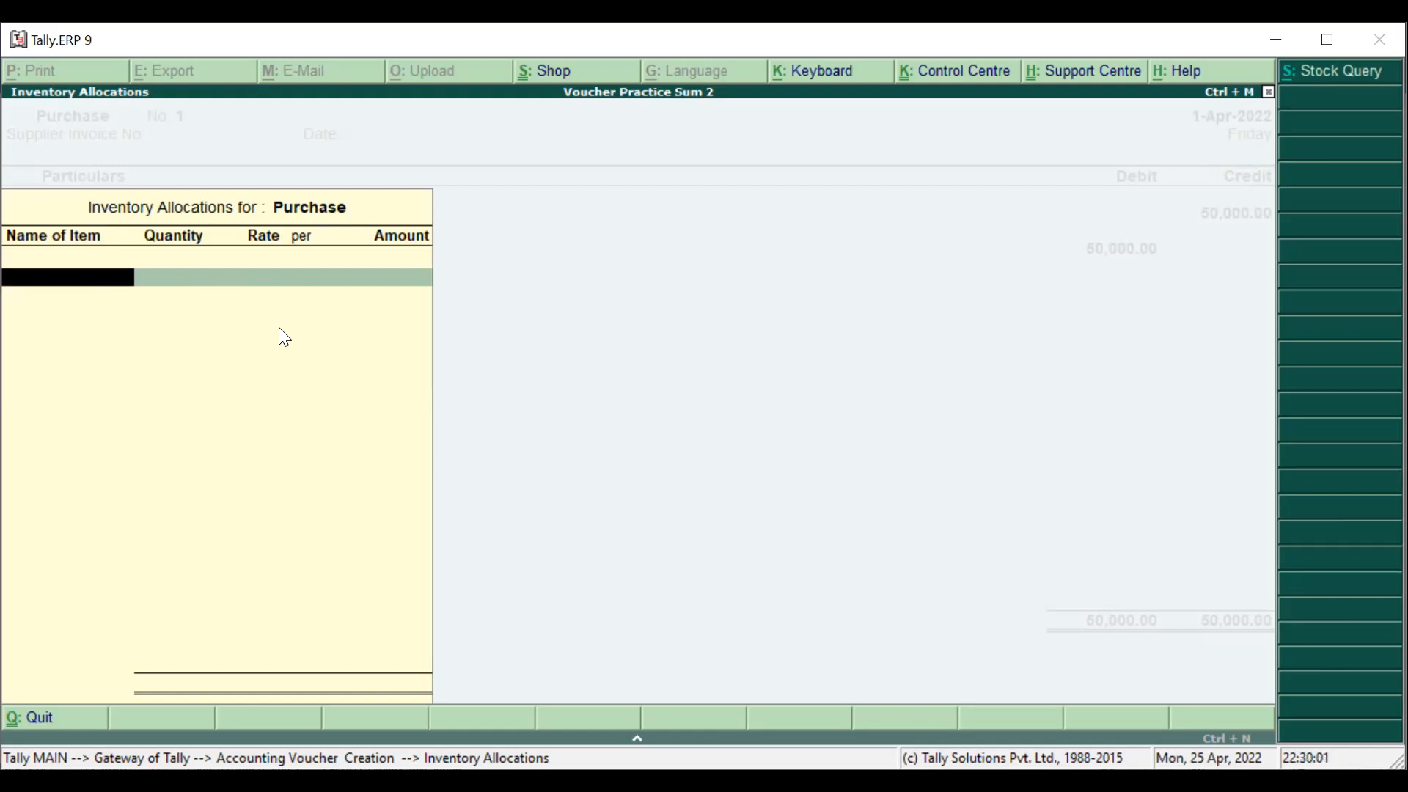
# Leave the inventory allocation blank, keep Purchase debited with 50,000, and save the voucher without a narration.
pyautogui.press('Escape')
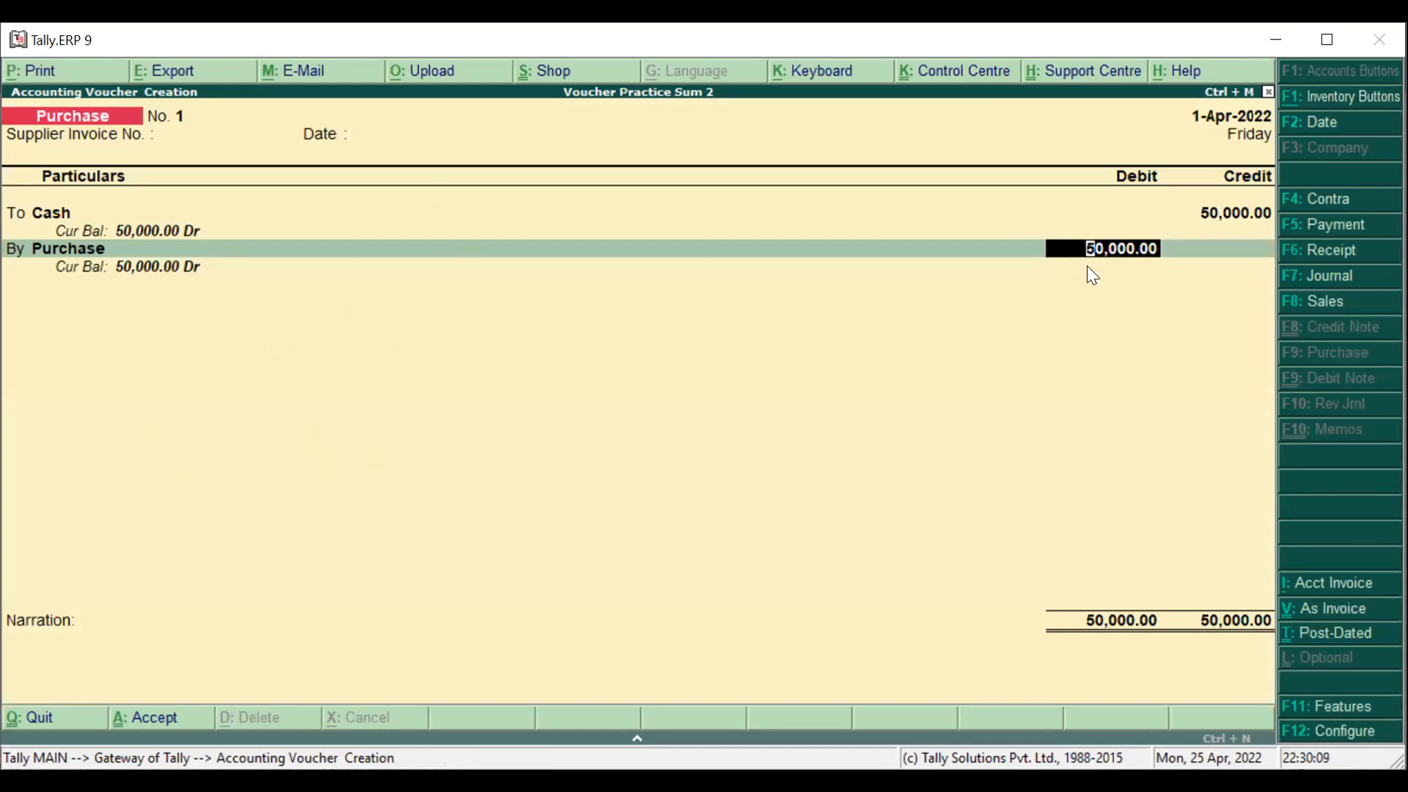
pyautogui.press('Return')
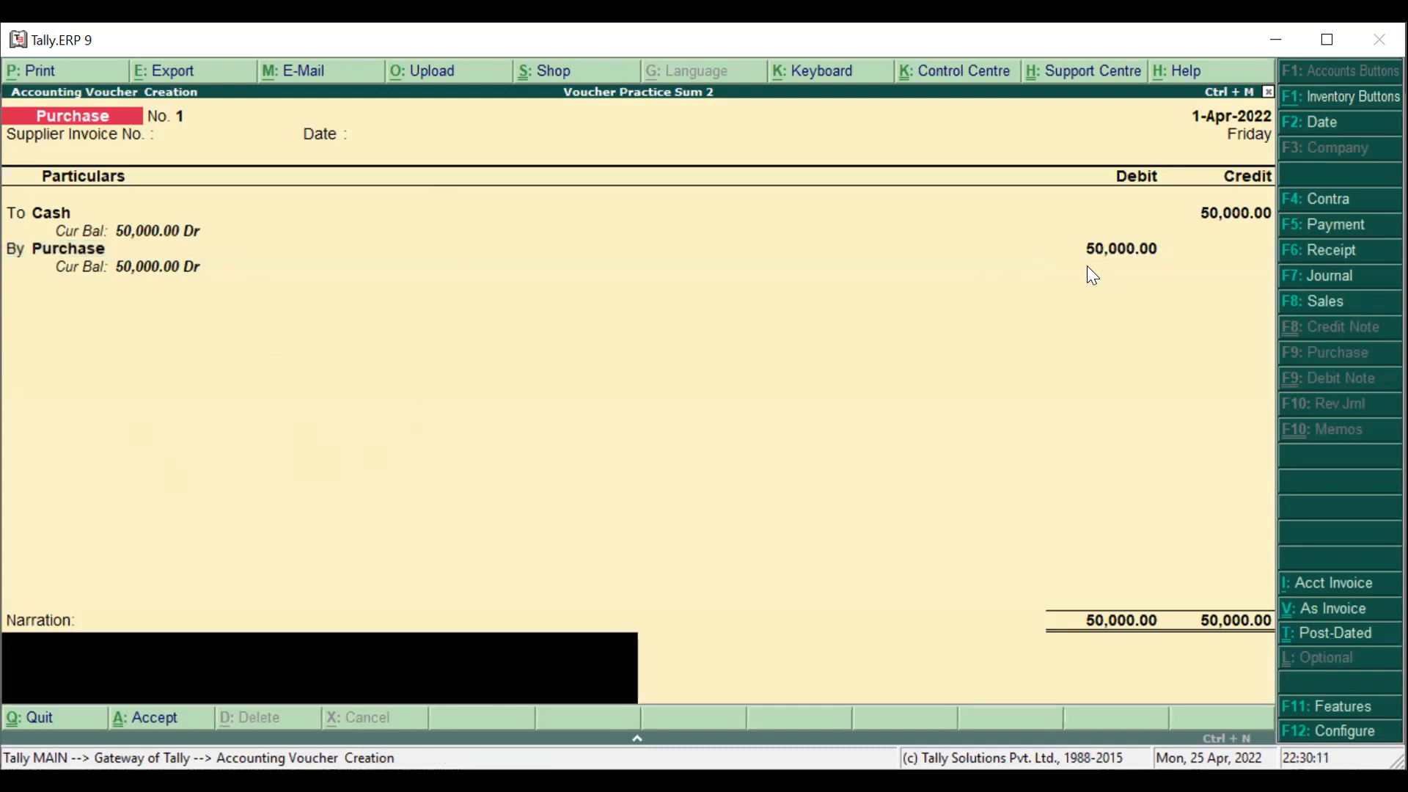
pyautogui.press('Return')
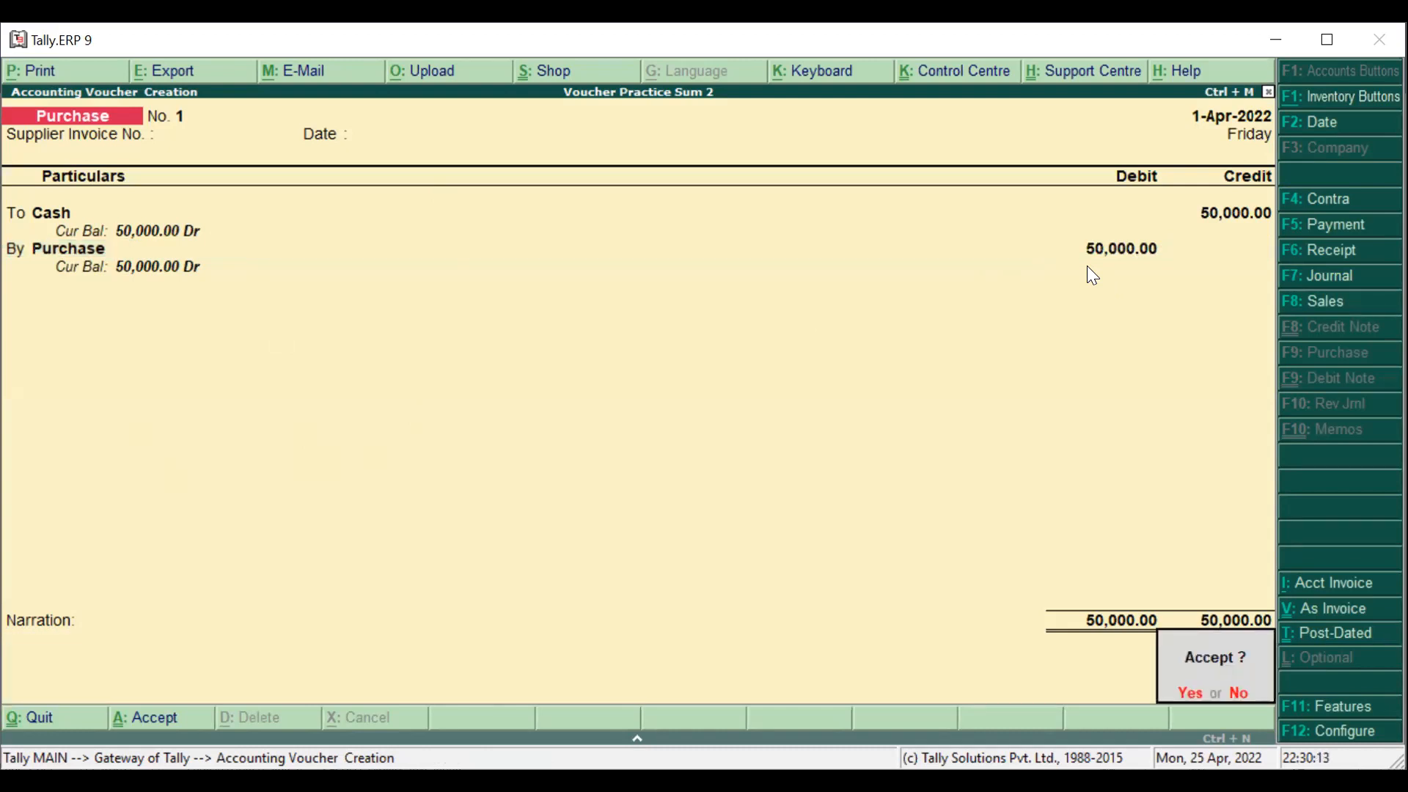
pyautogui.press('Return')
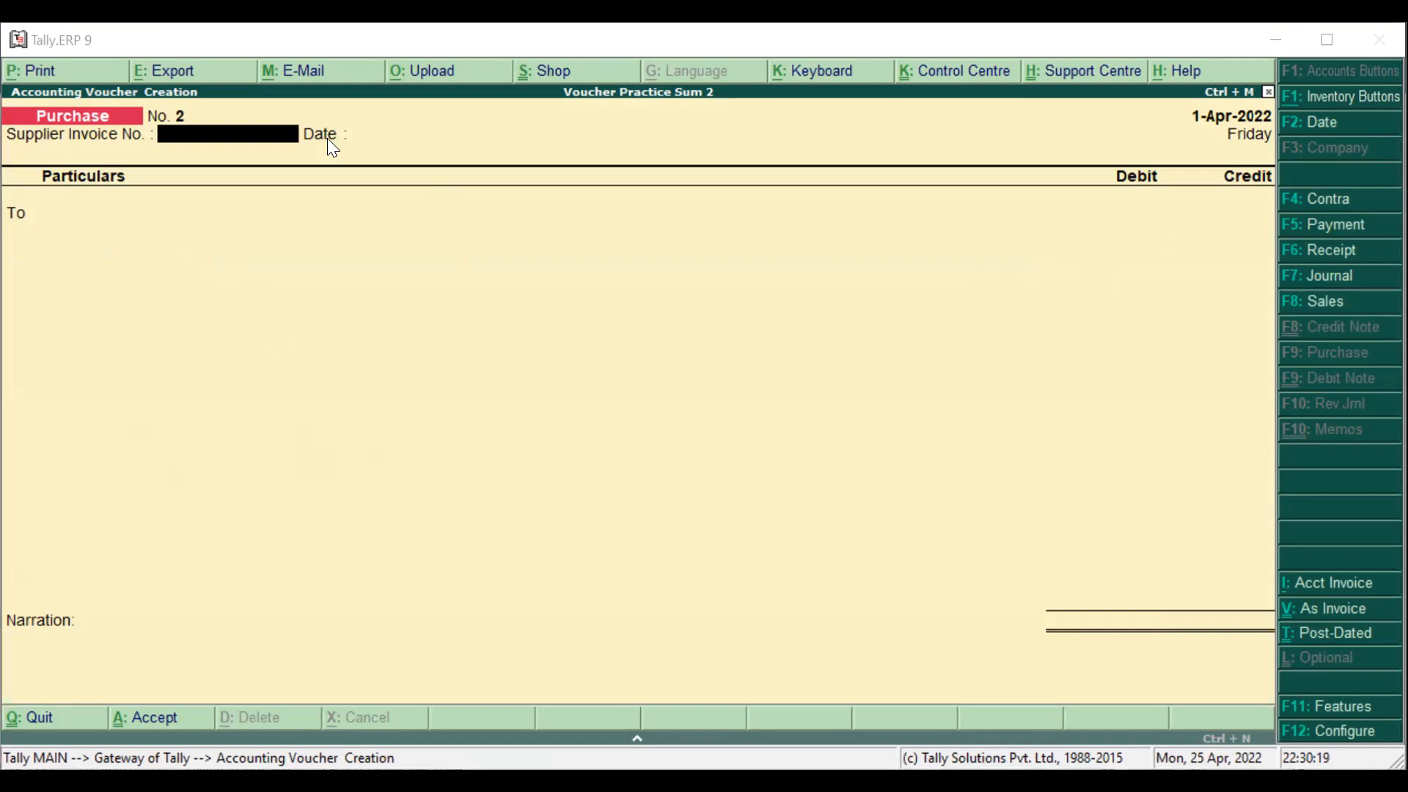
# Check transaction 4 in the Word document, then start a Payment voucher in Tally.ERP 9.
pyautogui.hotkey('alt', 'Tab')
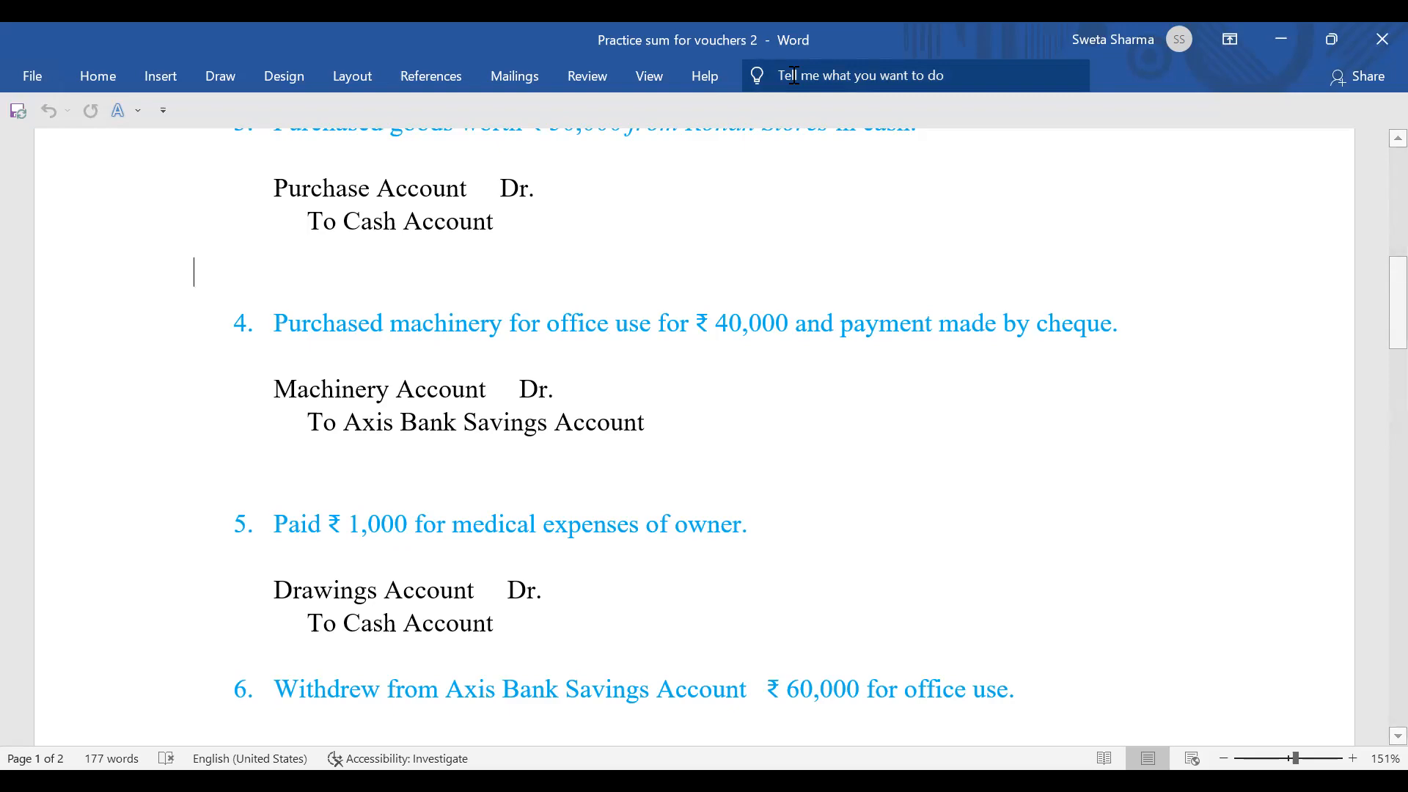
pyautogui.hotkey('alt', 'Tab')
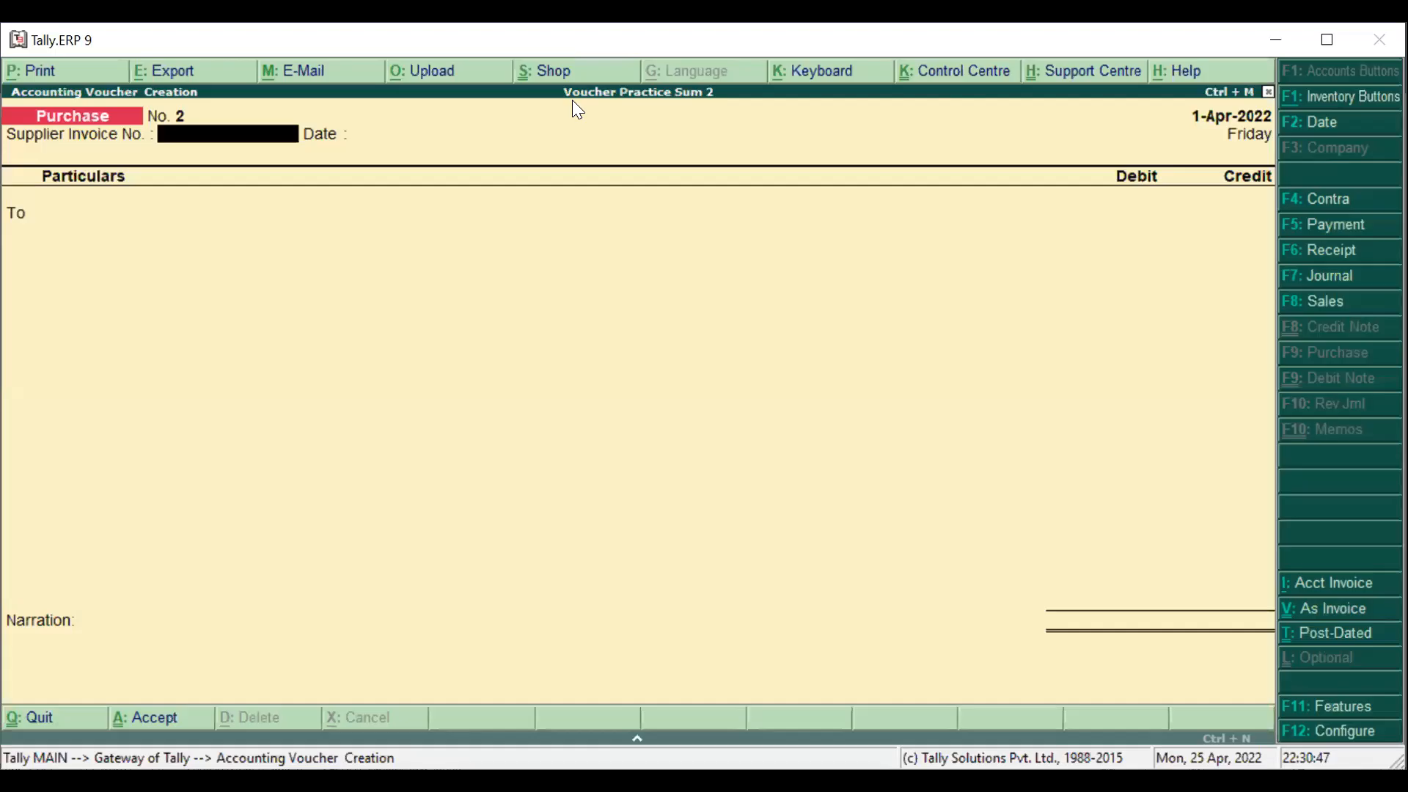
pyautogui.click(1348, 223)
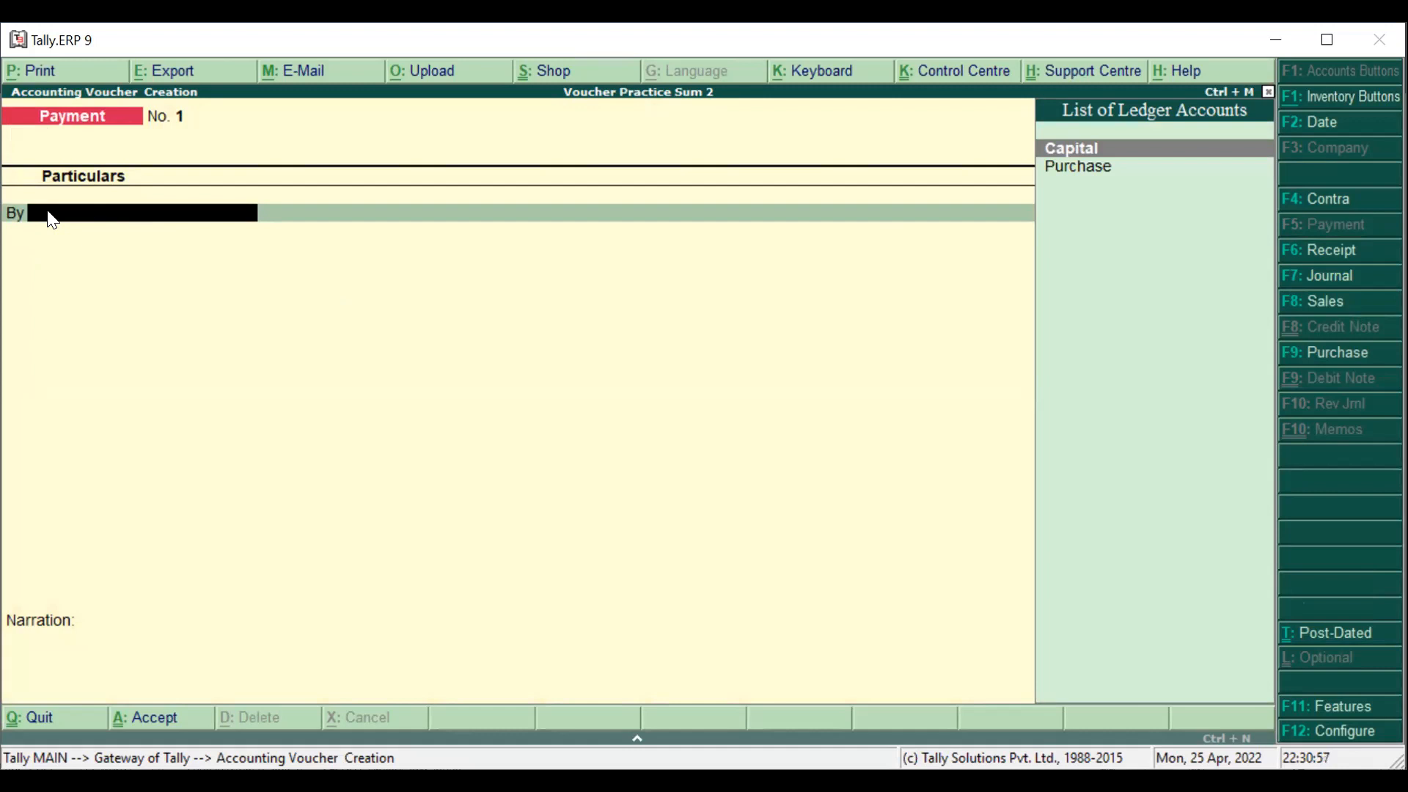
pyautogui.write('A')
pyautogui.press('Return')
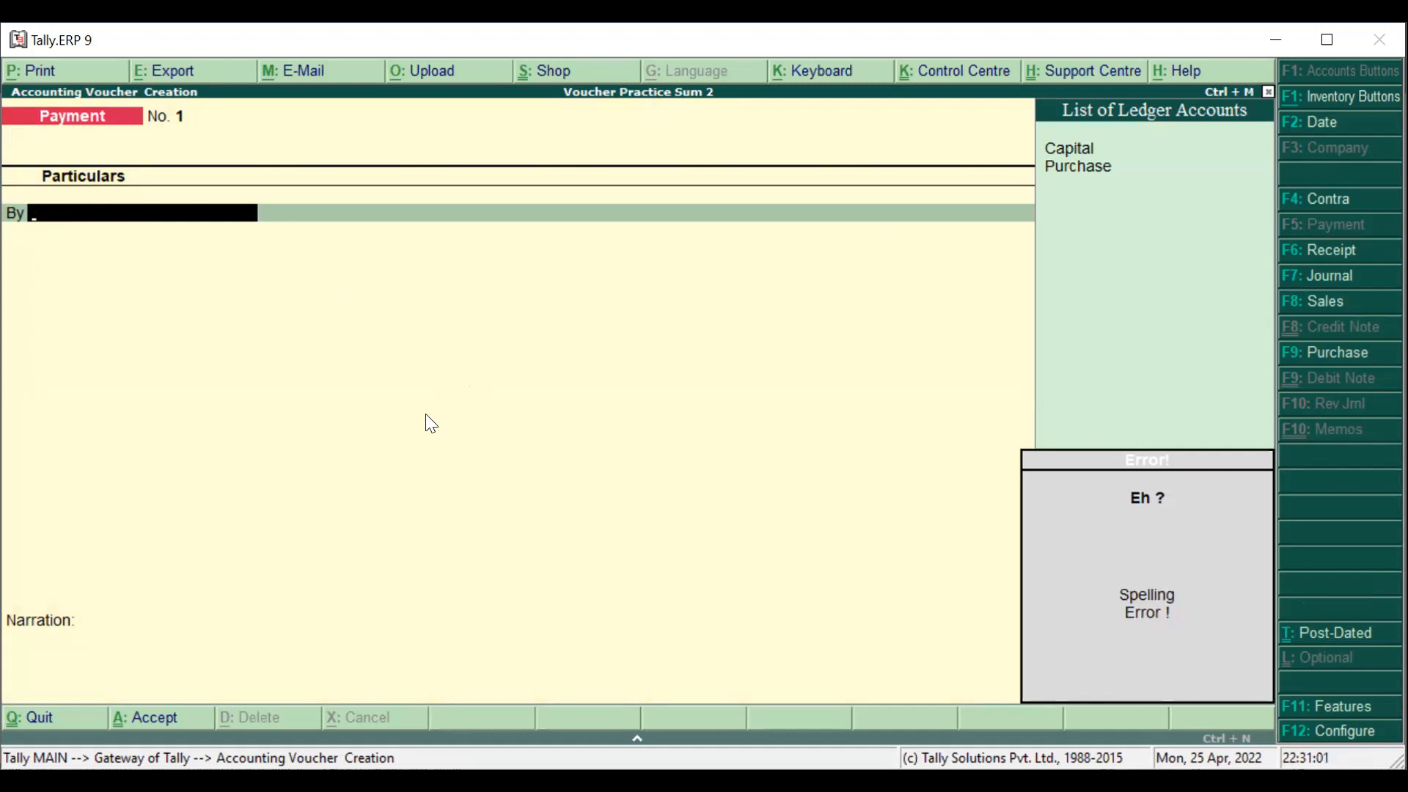
pyautogui.press('Escape')
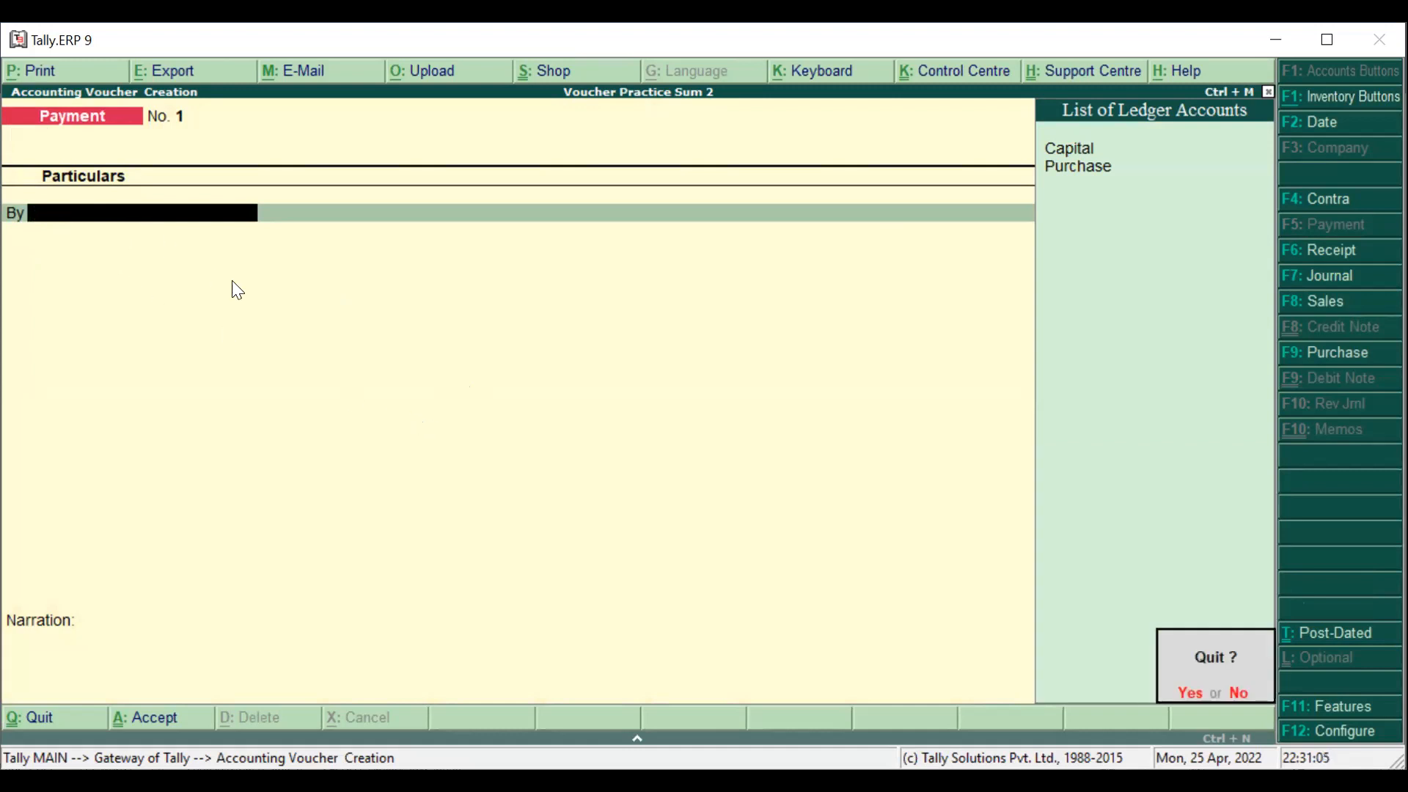
pyautogui.click(1237, 694)
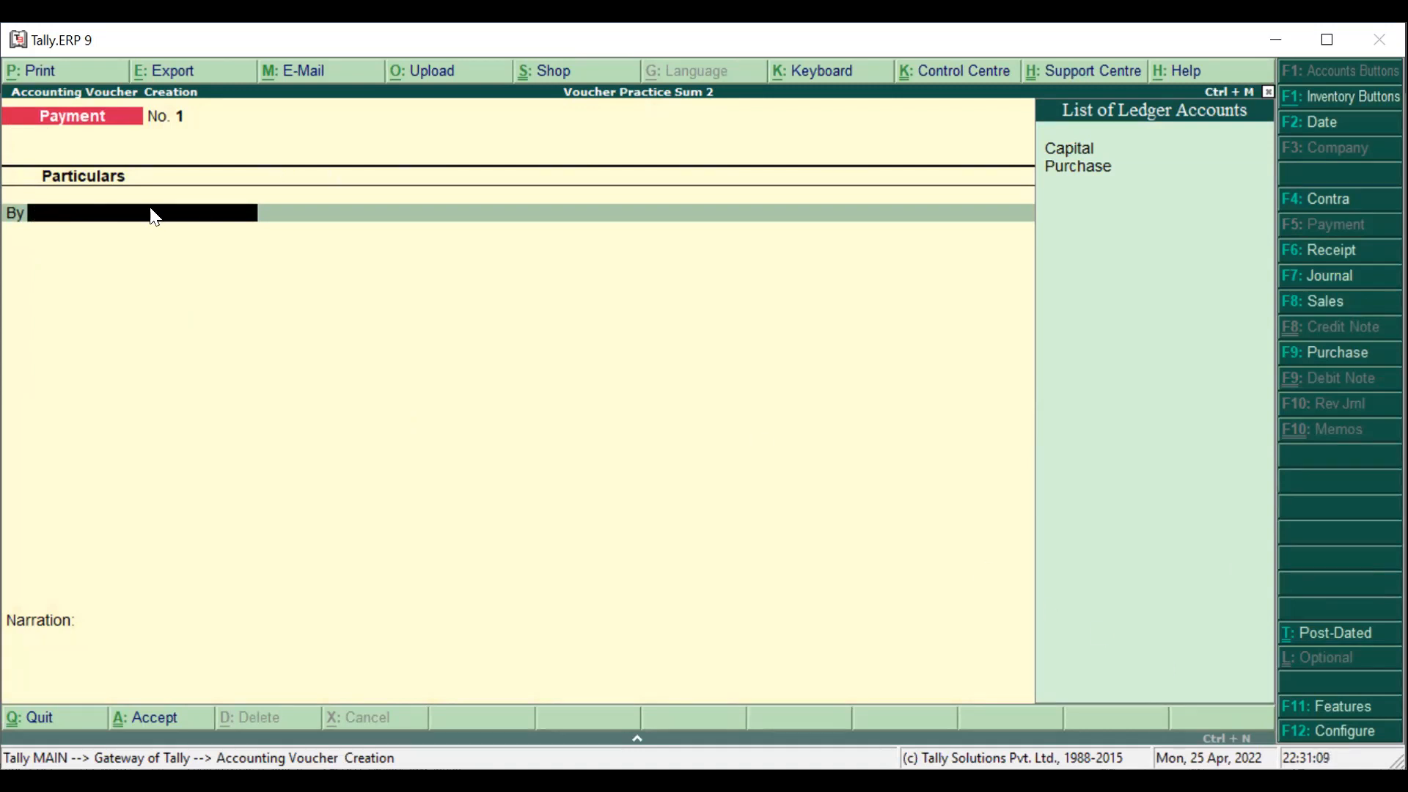
# Create a ledger named Machinery under Fixed Assets without inventory values affected, keeping the default mailing details and leaving the tax number blank.
pyautogui.hotkey('alt', 'c')
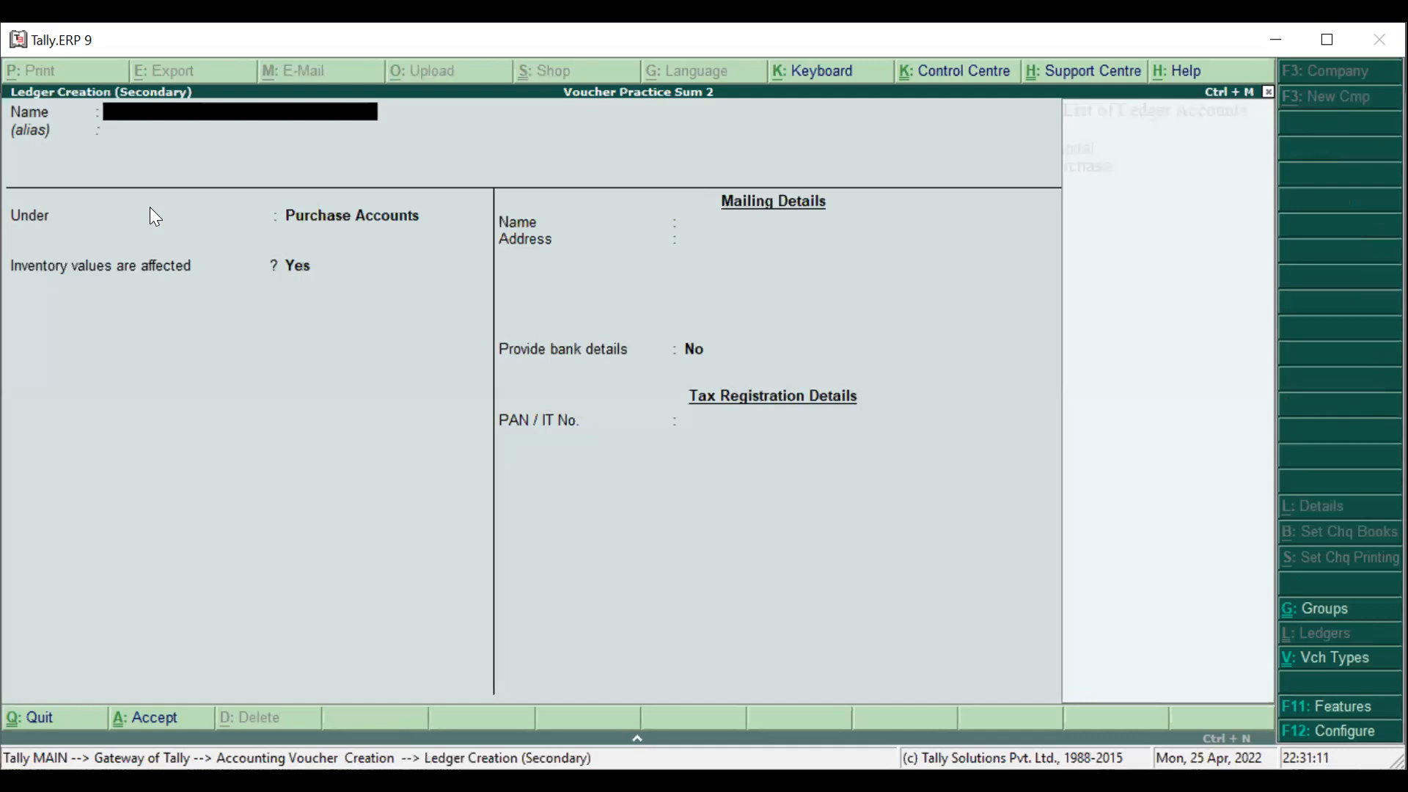
pyautogui.write('Machinery')
pyautogui.press('Return')
pyautogui.press('Return')
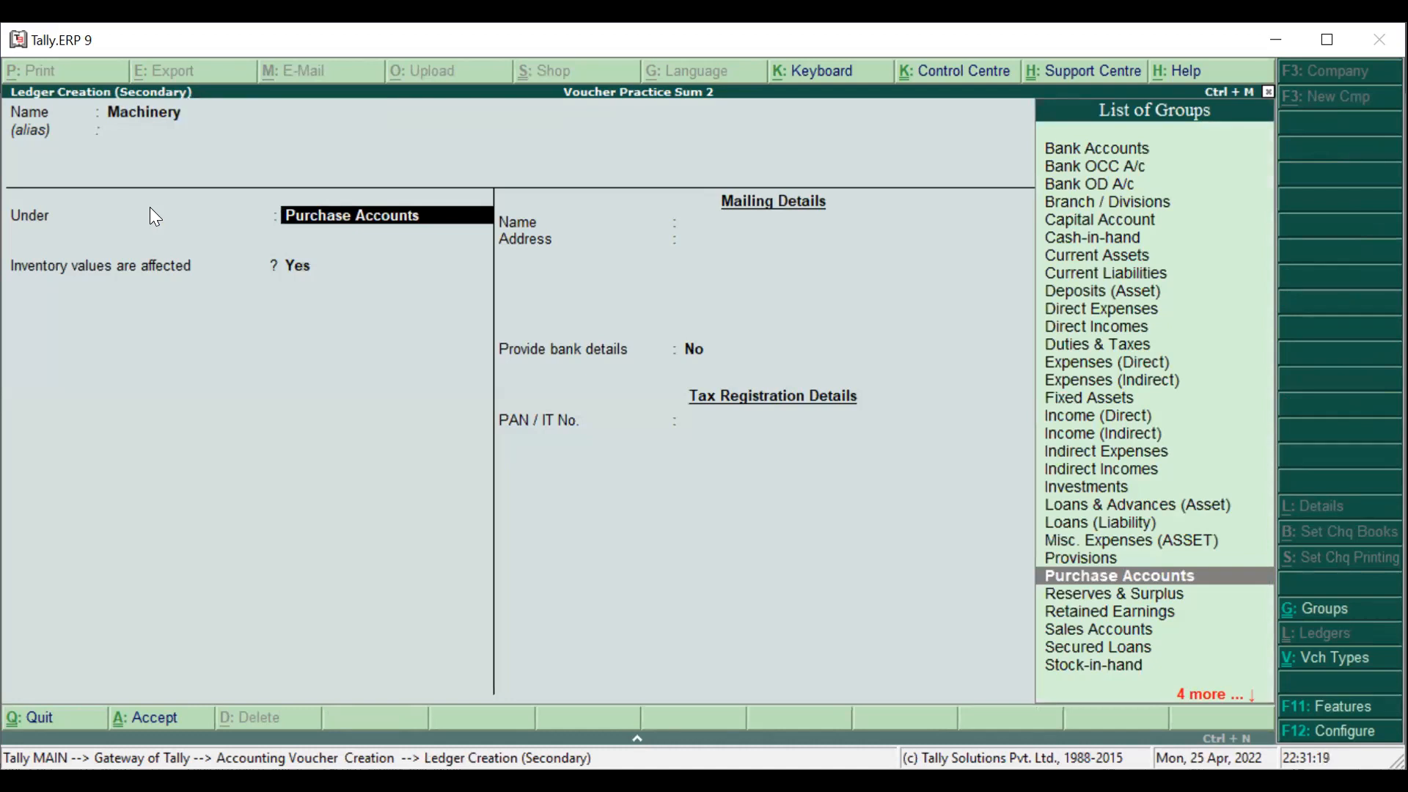
pyautogui.write('Fi')
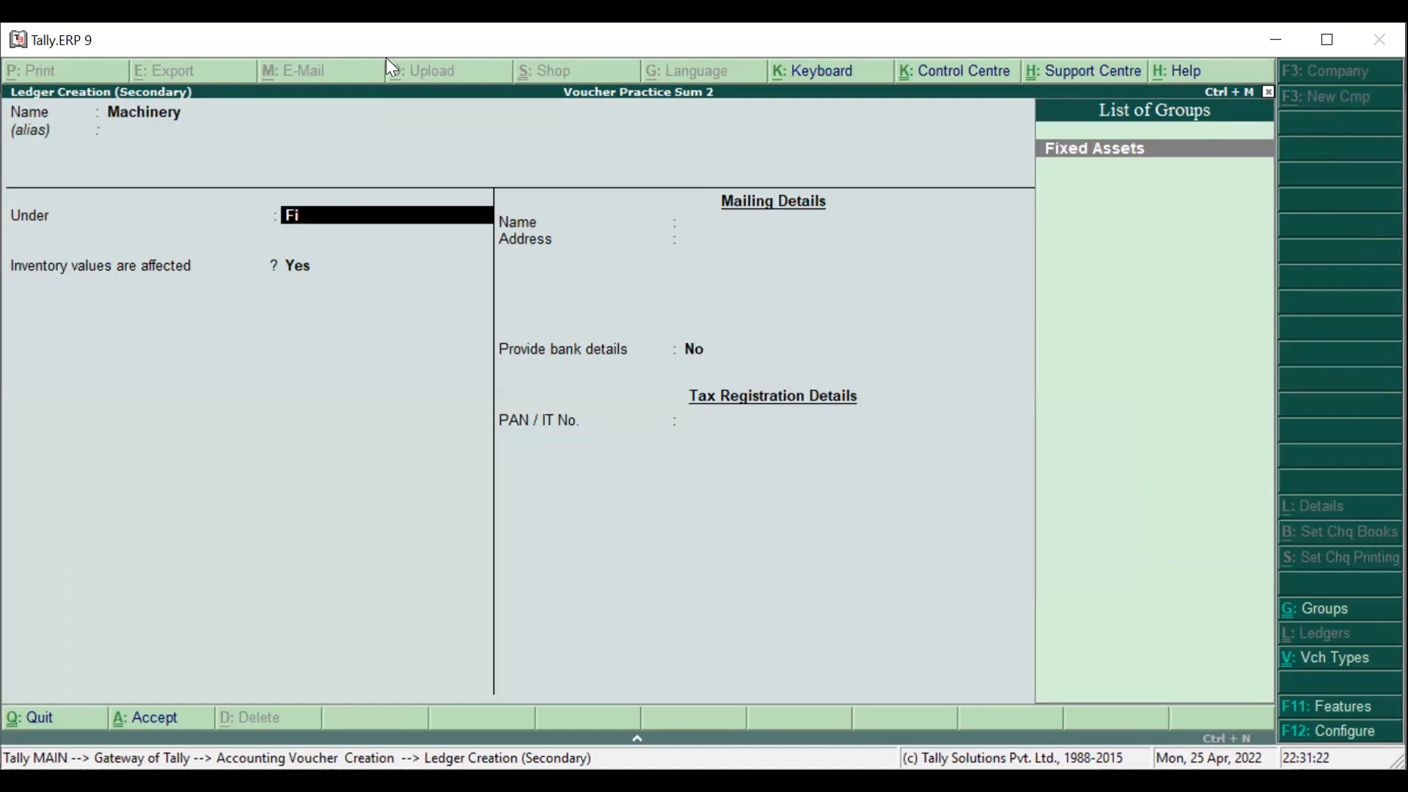
pyautogui.press('Return')
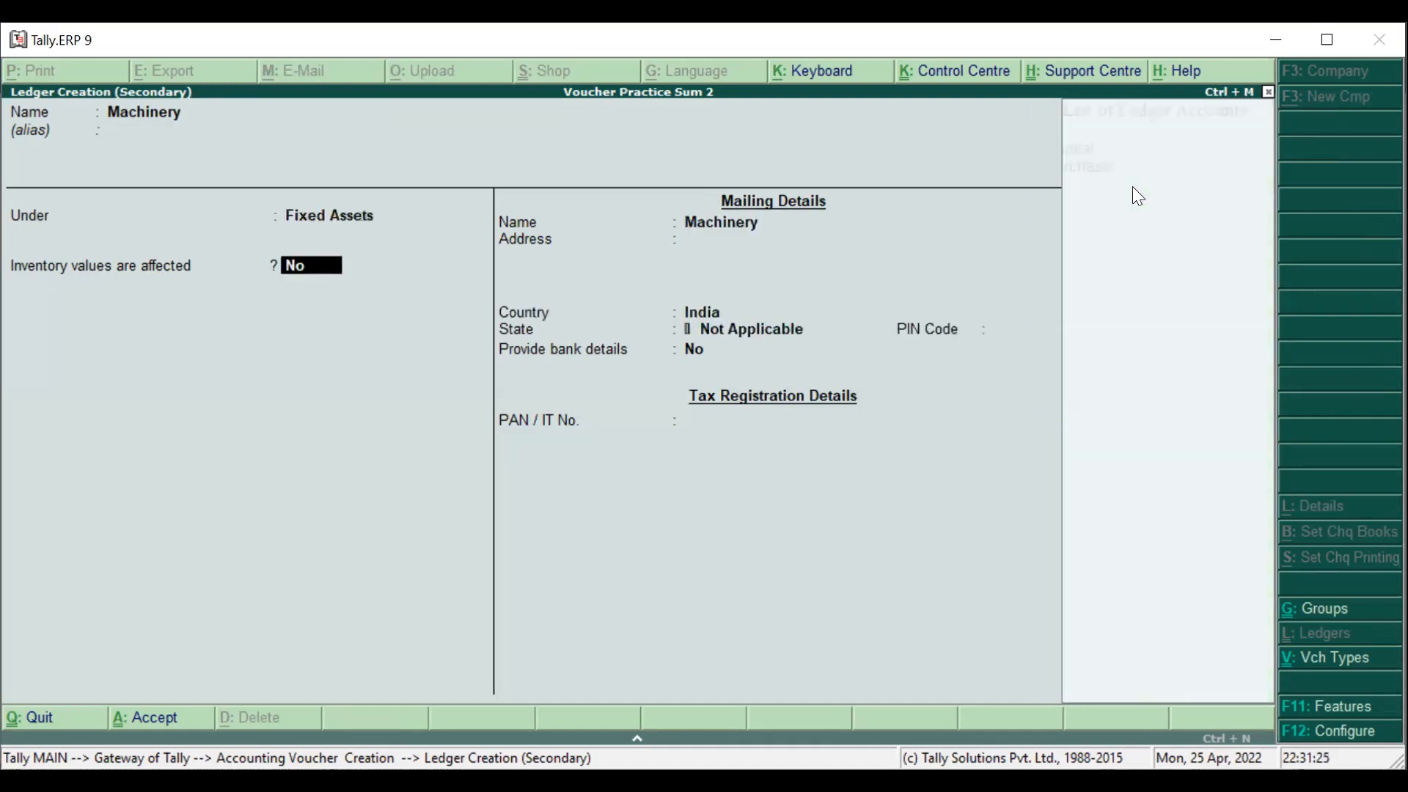
pyautogui.press('Return')
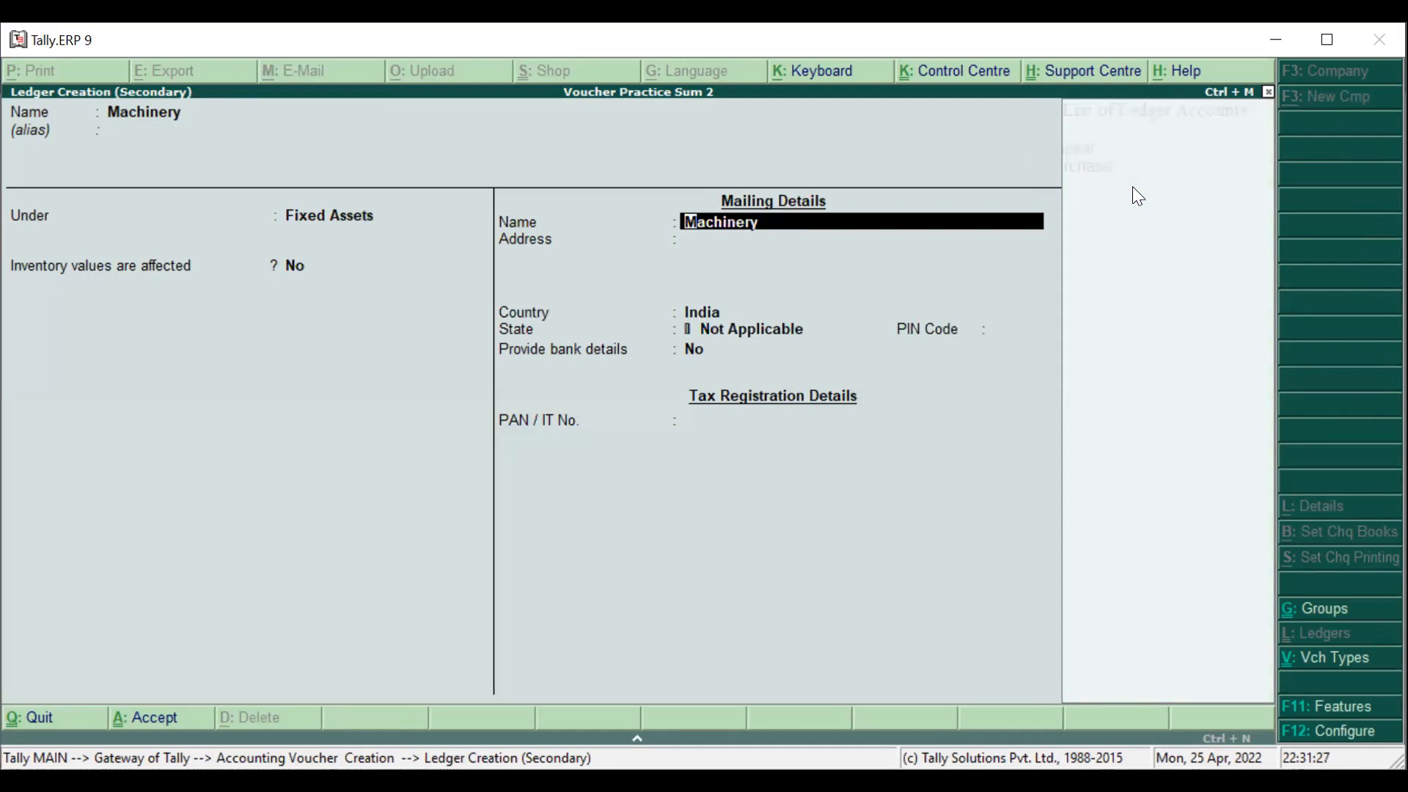
pyautogui.press('Return')
pyautogui.press('Return')
pyautogui.press('Return')
pyautogui.press('Return')
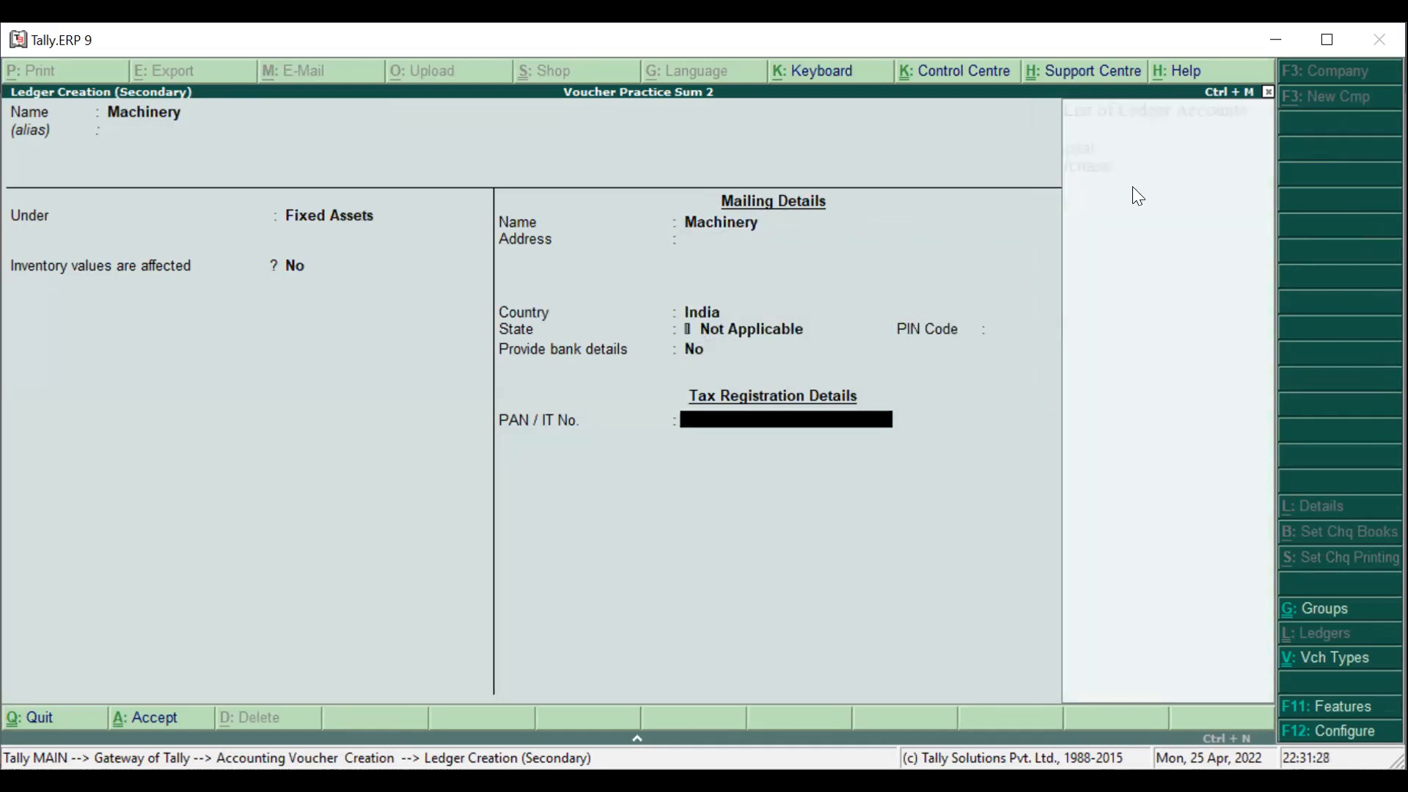
pyautogui.hotkey('ctrl', 'a')
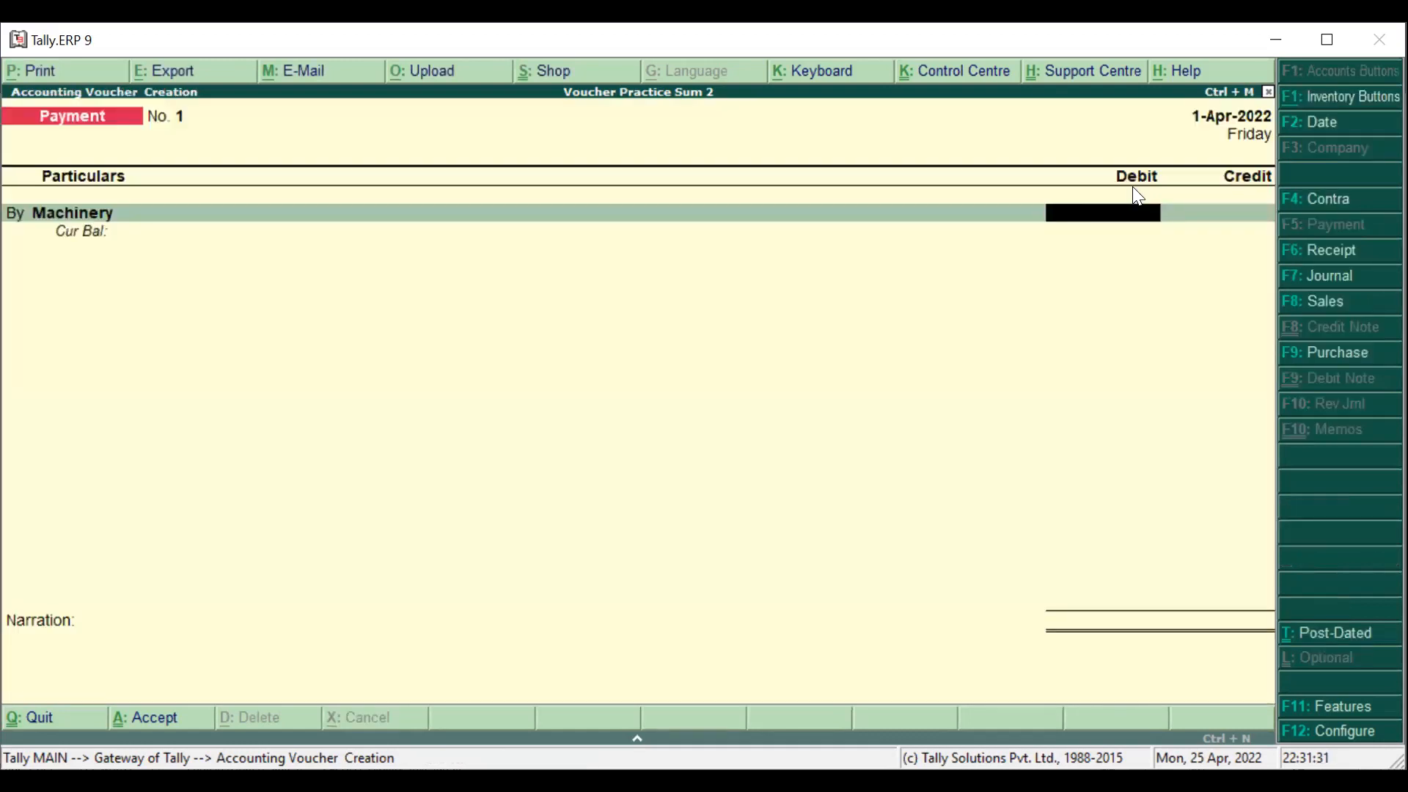
# Debit Machinery with 40,000 and credit Axis Bank Savings Account with the same 40,000.
pyautogui.write('400000')
pyautogui.press('BackSpace')
pyautogui.press('Return')
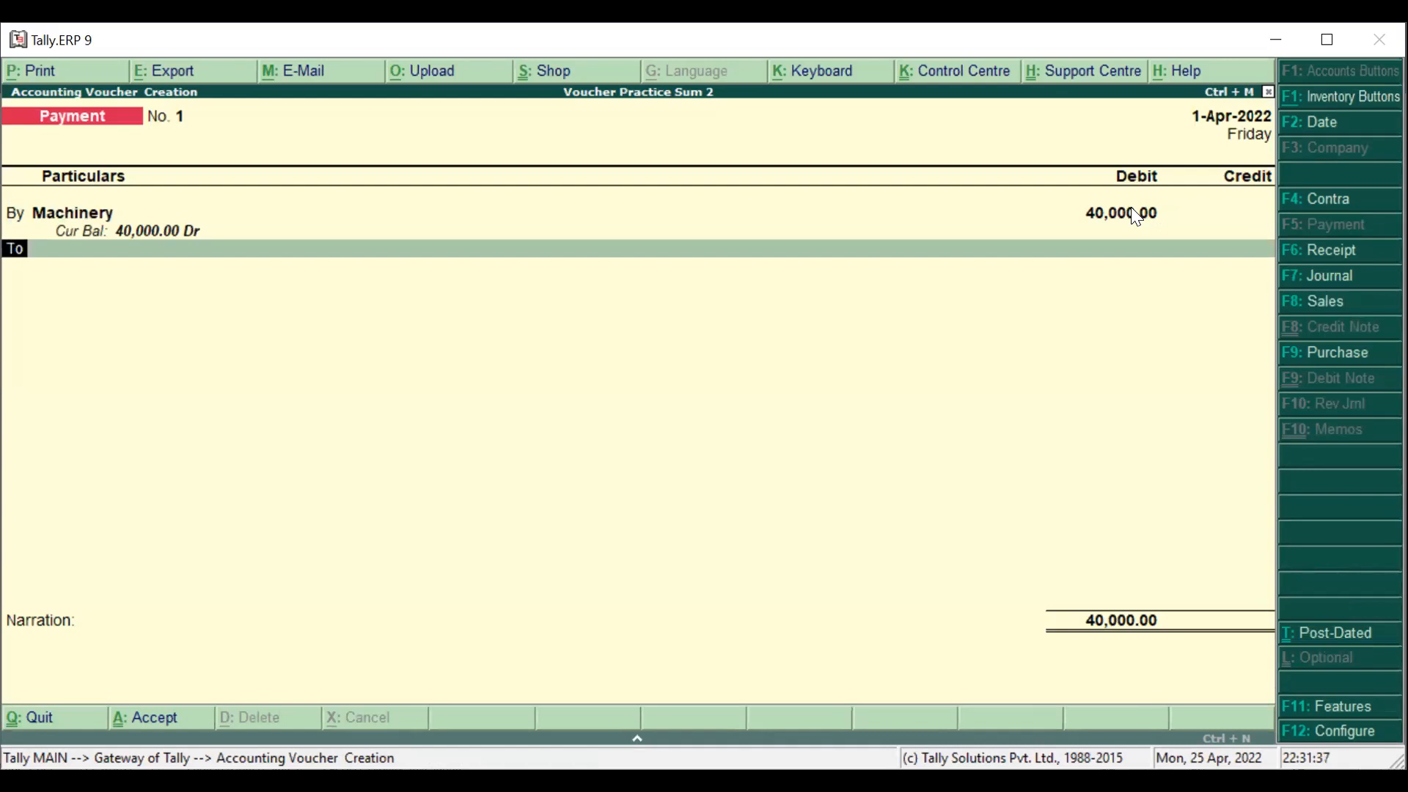
pyautogui.press('Return')
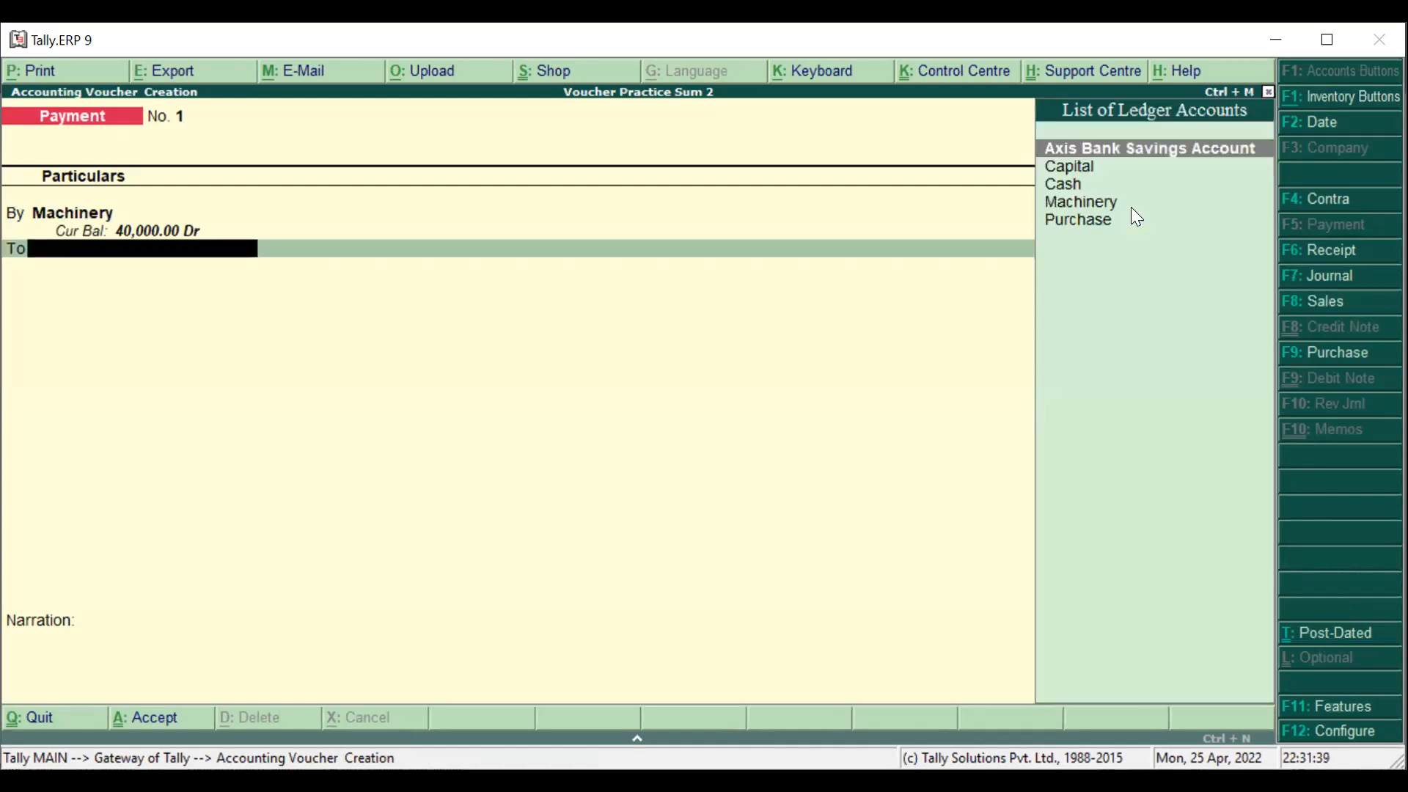
pyautogui.click(1116, 150)
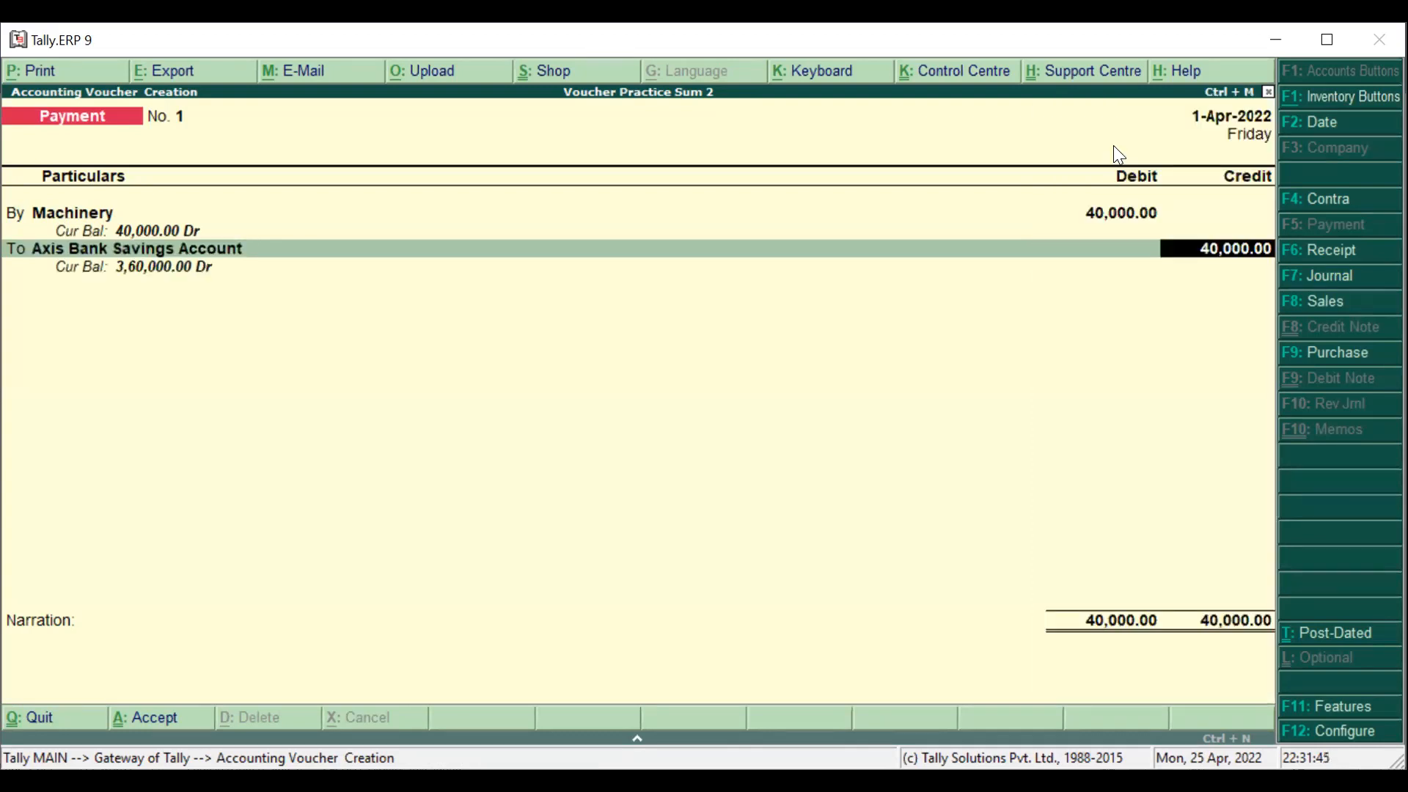
pyautogui.press('Return')
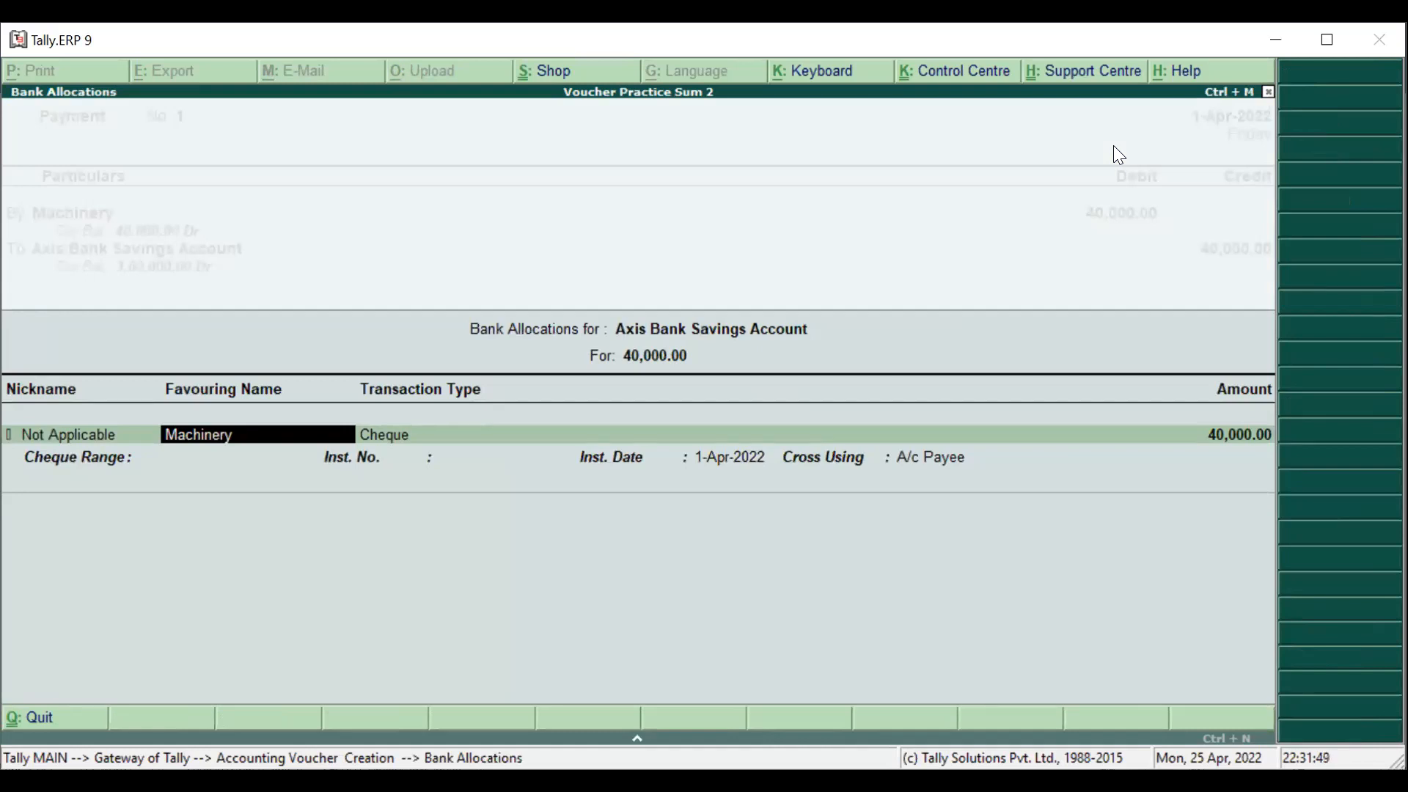
# Keep Cheque as the transaction type with no instrument number in the bank allocation, and save the payment voucher without a narration.
pyautogui.press('Return')
pyautogui.press('Return')
pyautogui.press('Return')
pyautogui.press('Return')
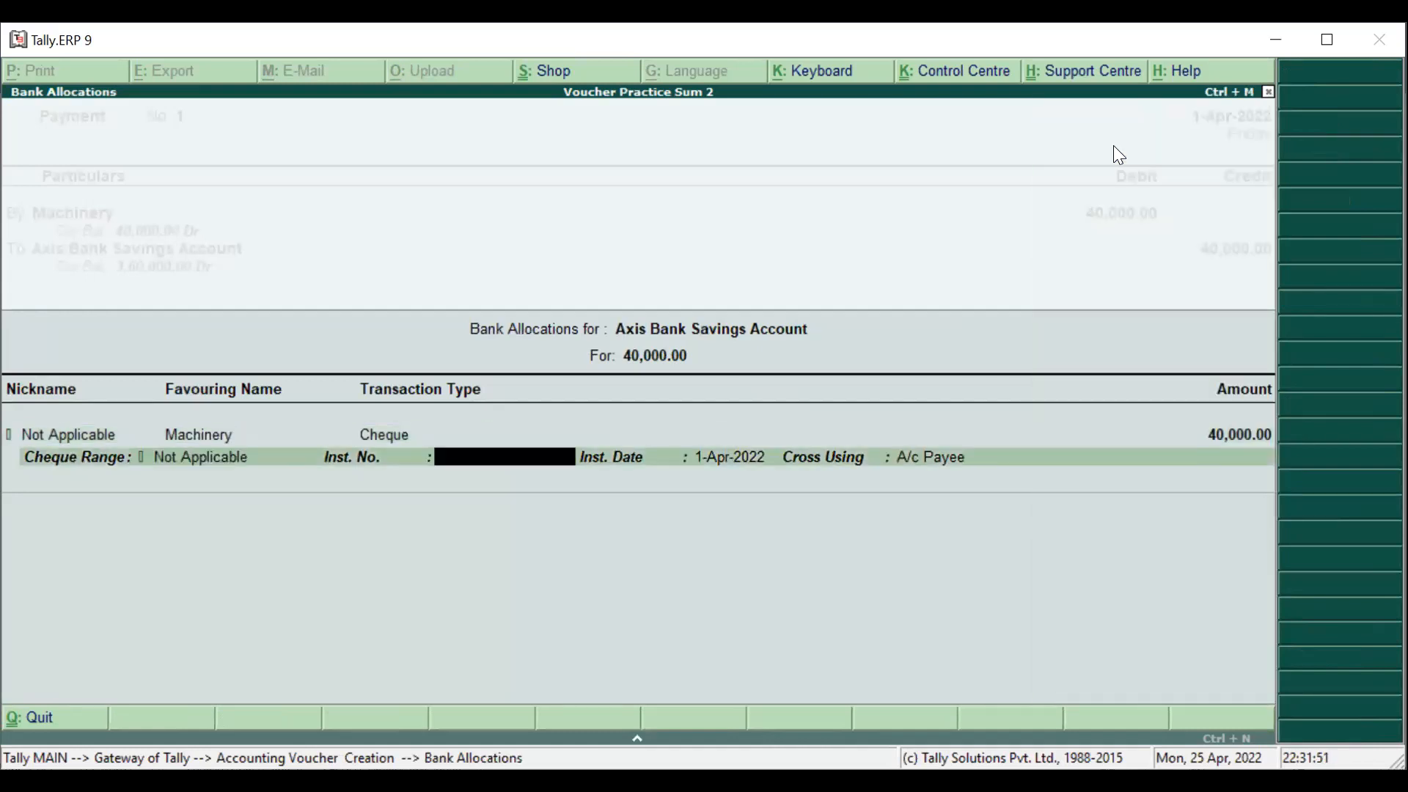
pyautogui.press('Return')
pyautogui.press('Return')
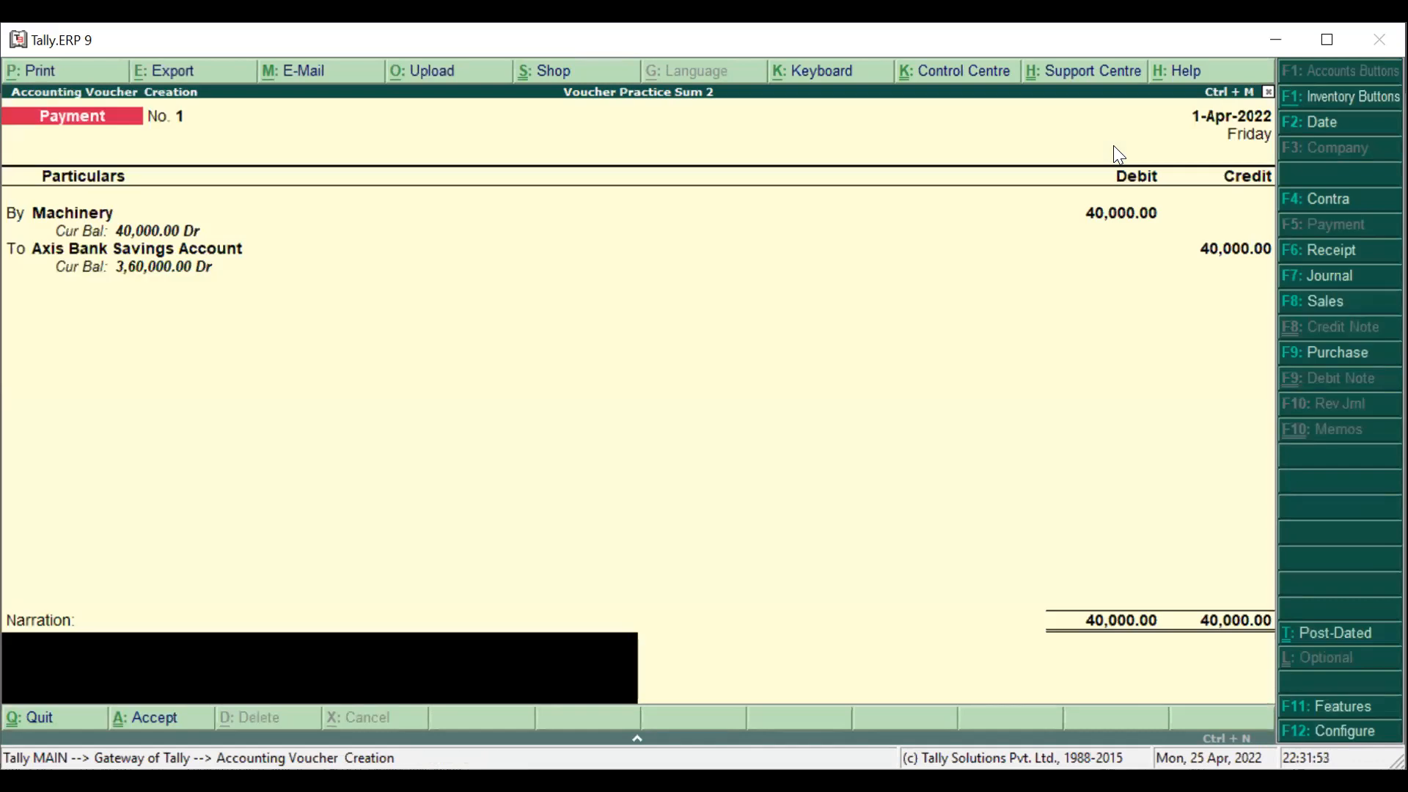
pyautogui.press('Return')
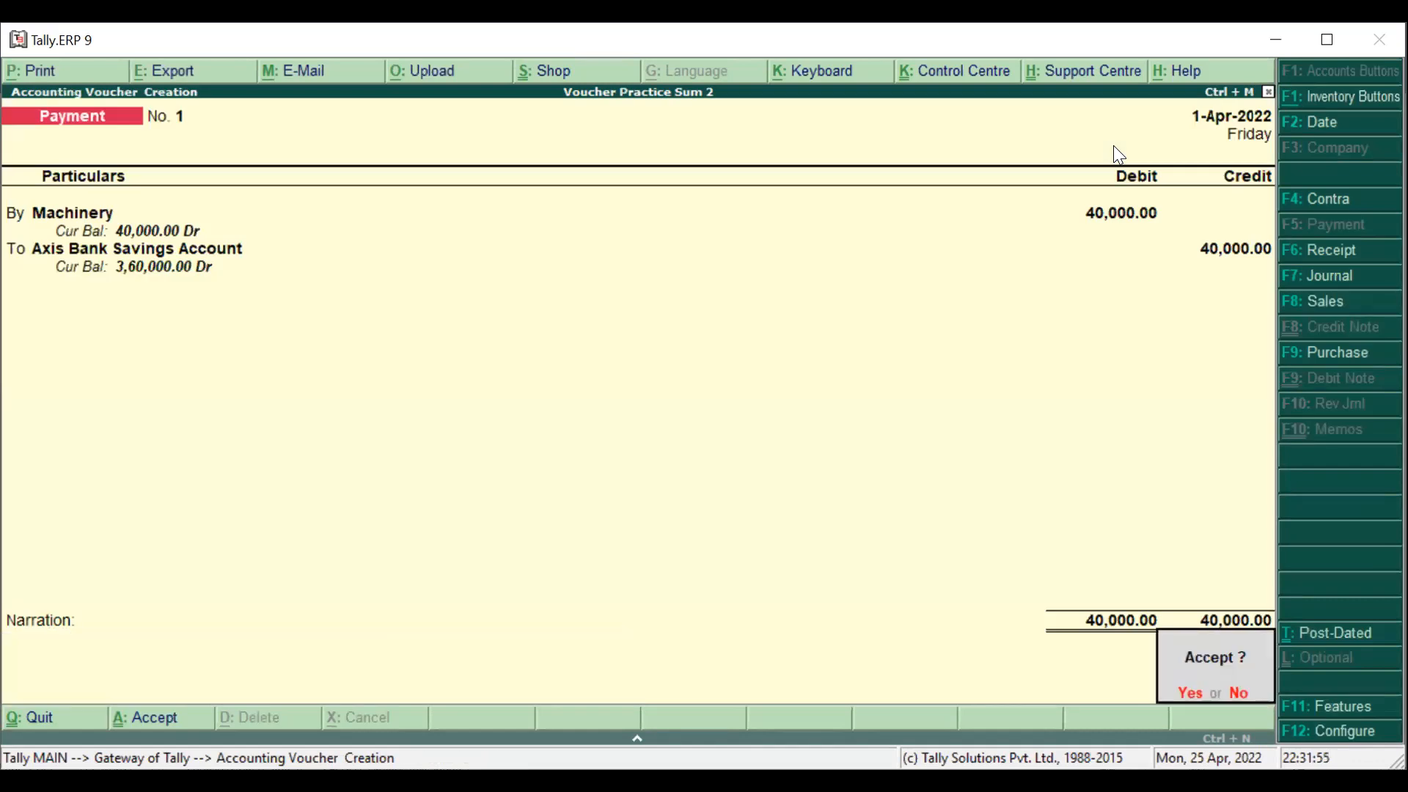
pyautogui.press('Return')
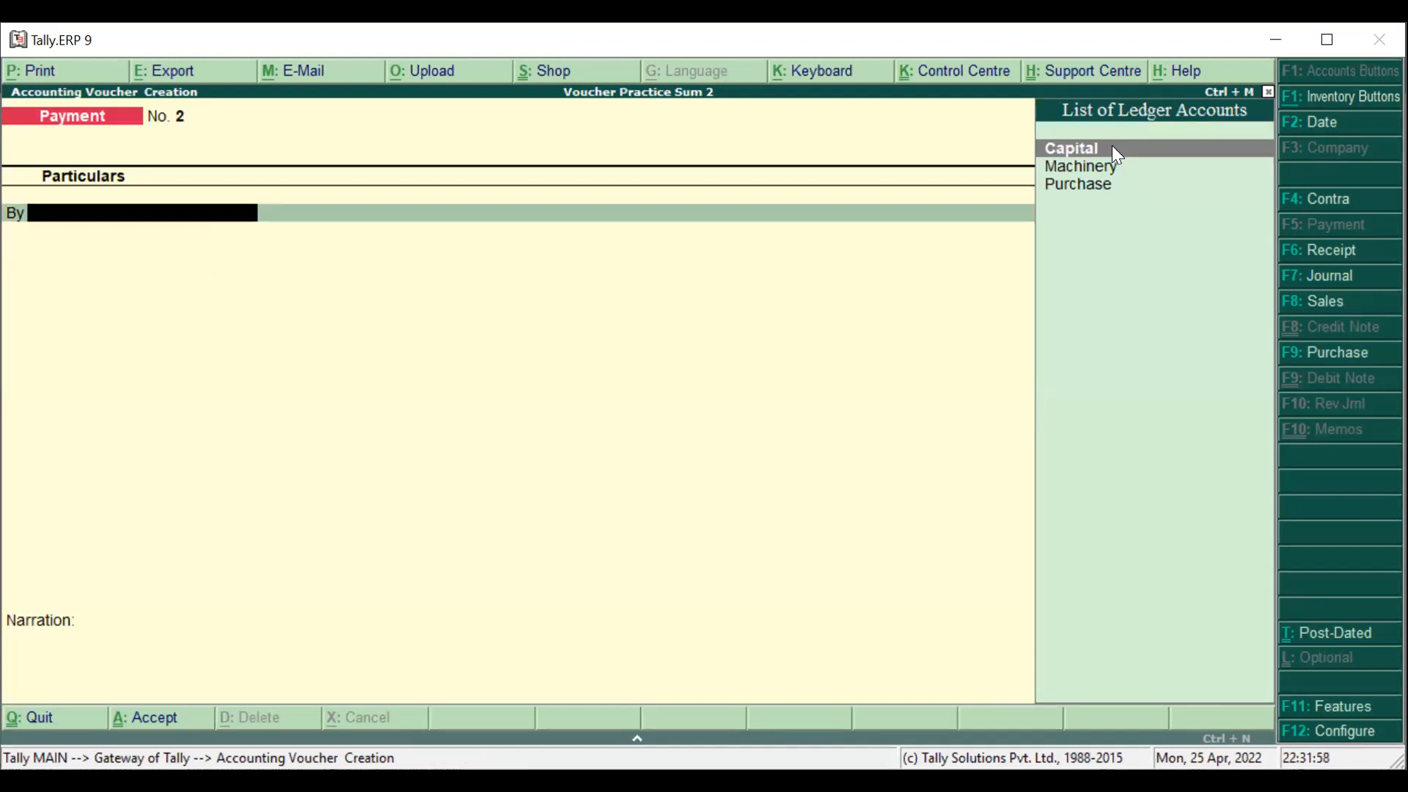
# Check transaction 5 in the Word document, then create a Drawings ledger under Capital Account in Tally.ERP 9 without inventory values affected.
pyautogui.hotkey('alt', 'Tab')
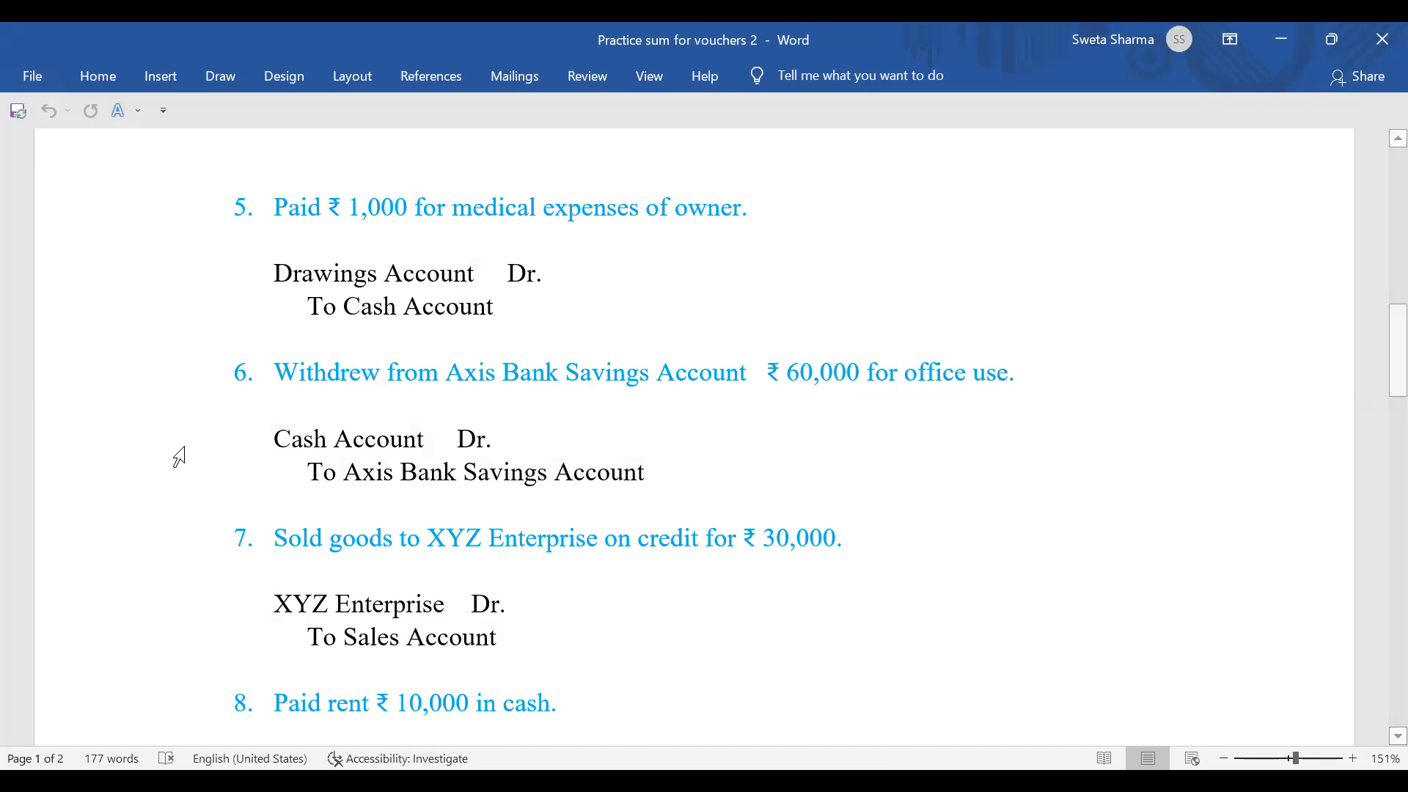
pyautogui.hotkey('alt', 'Tab')
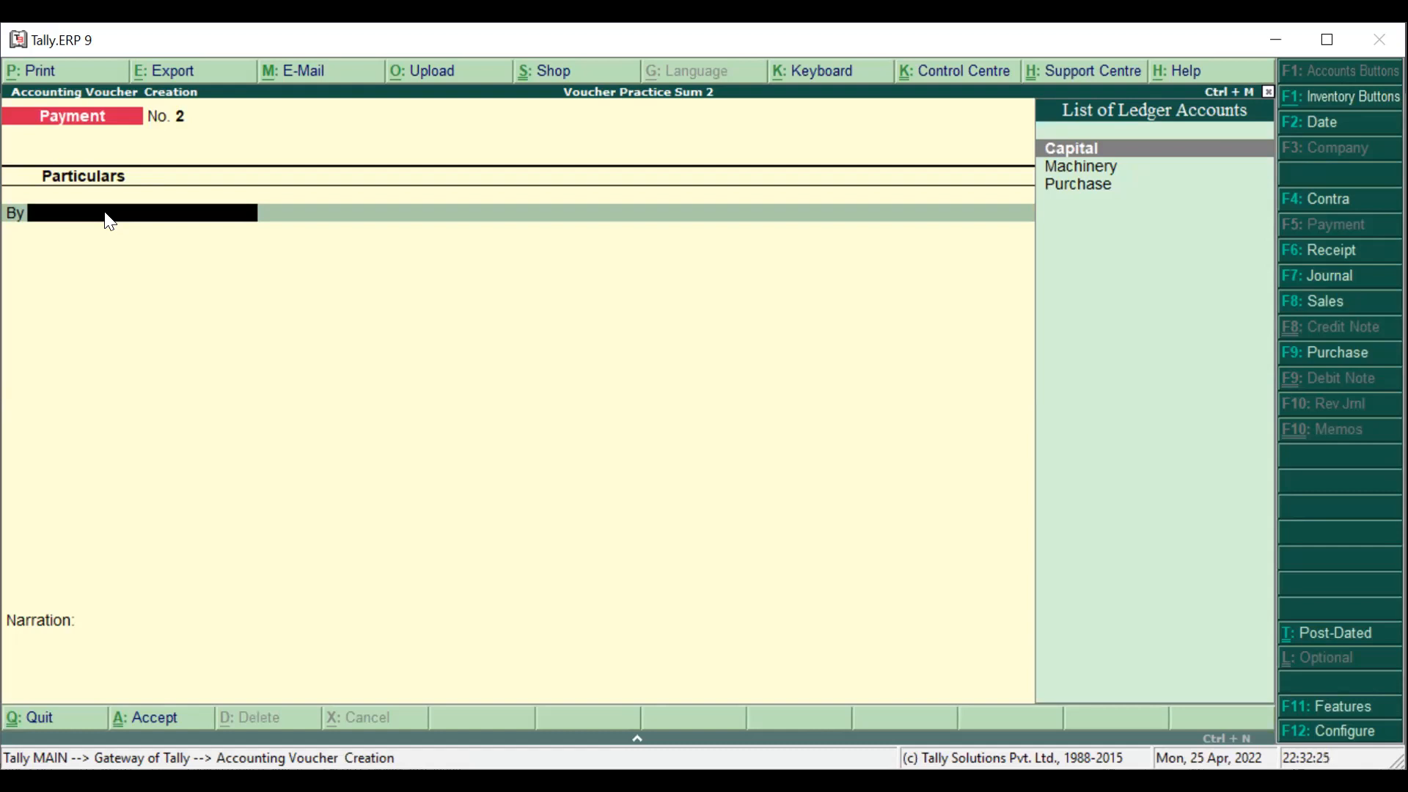
pyautogui.hotkey('alt', 'c')
pyautogui.write('D')
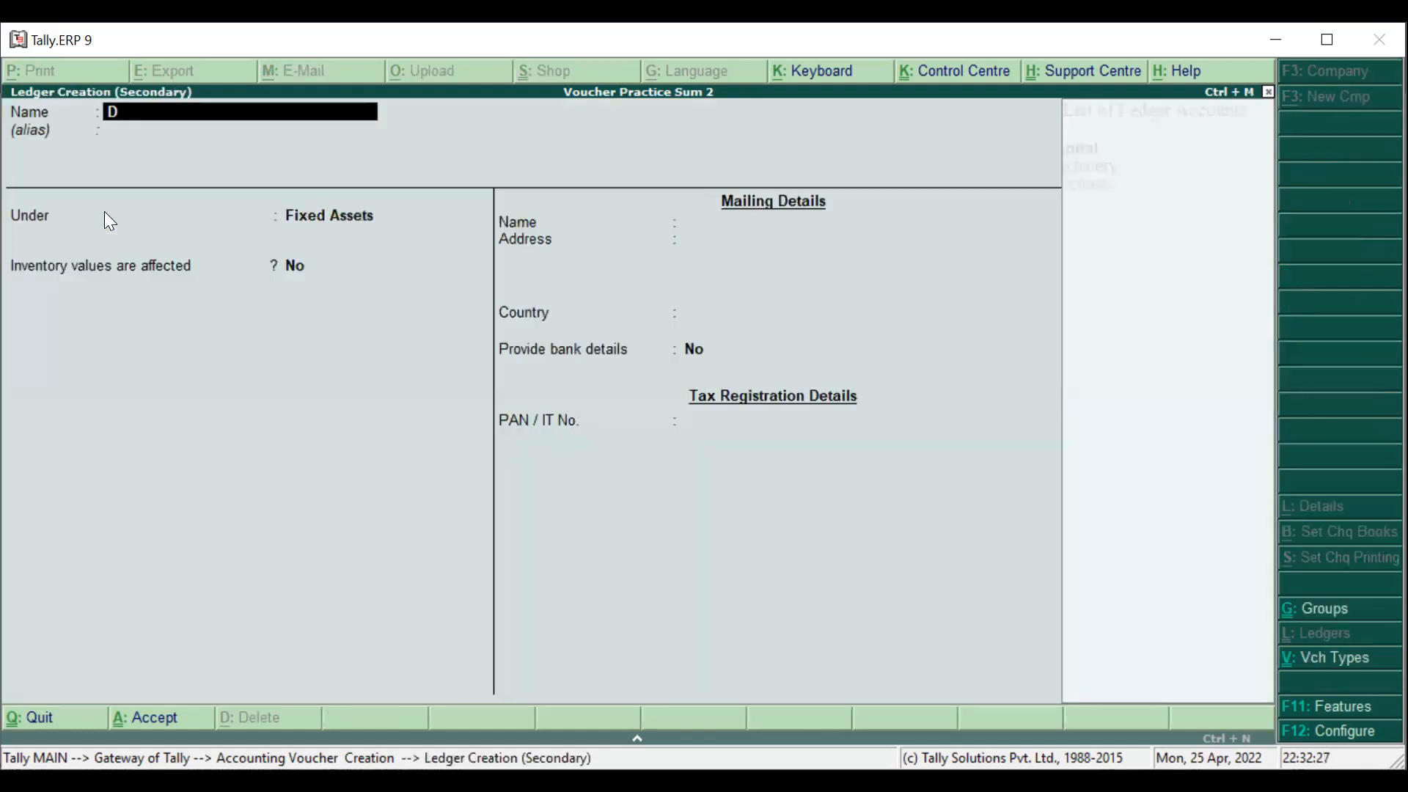
pyautogui.write('rawings')
pyautogui.press('Return')
pyautogui.press('Return')
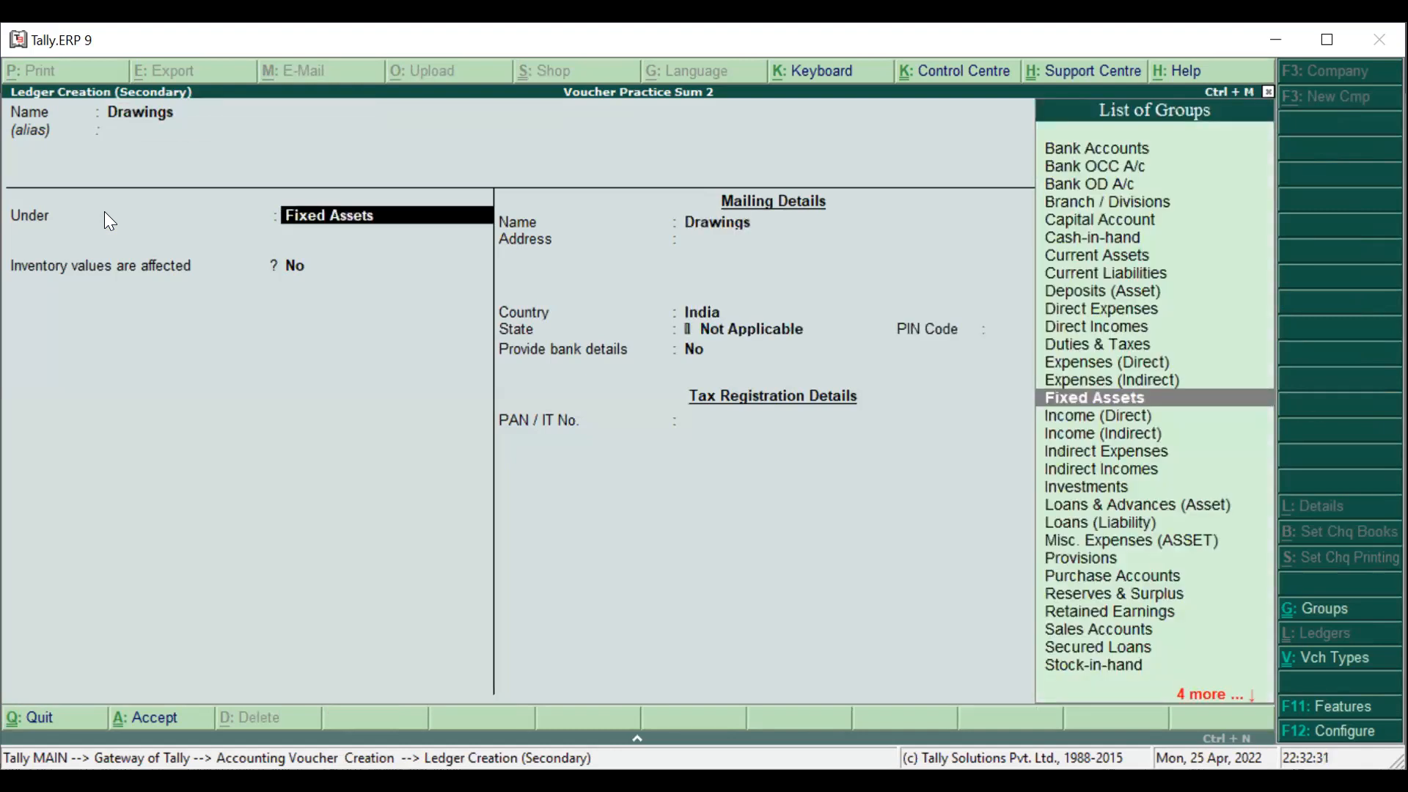
pyautogui.write('Ca')
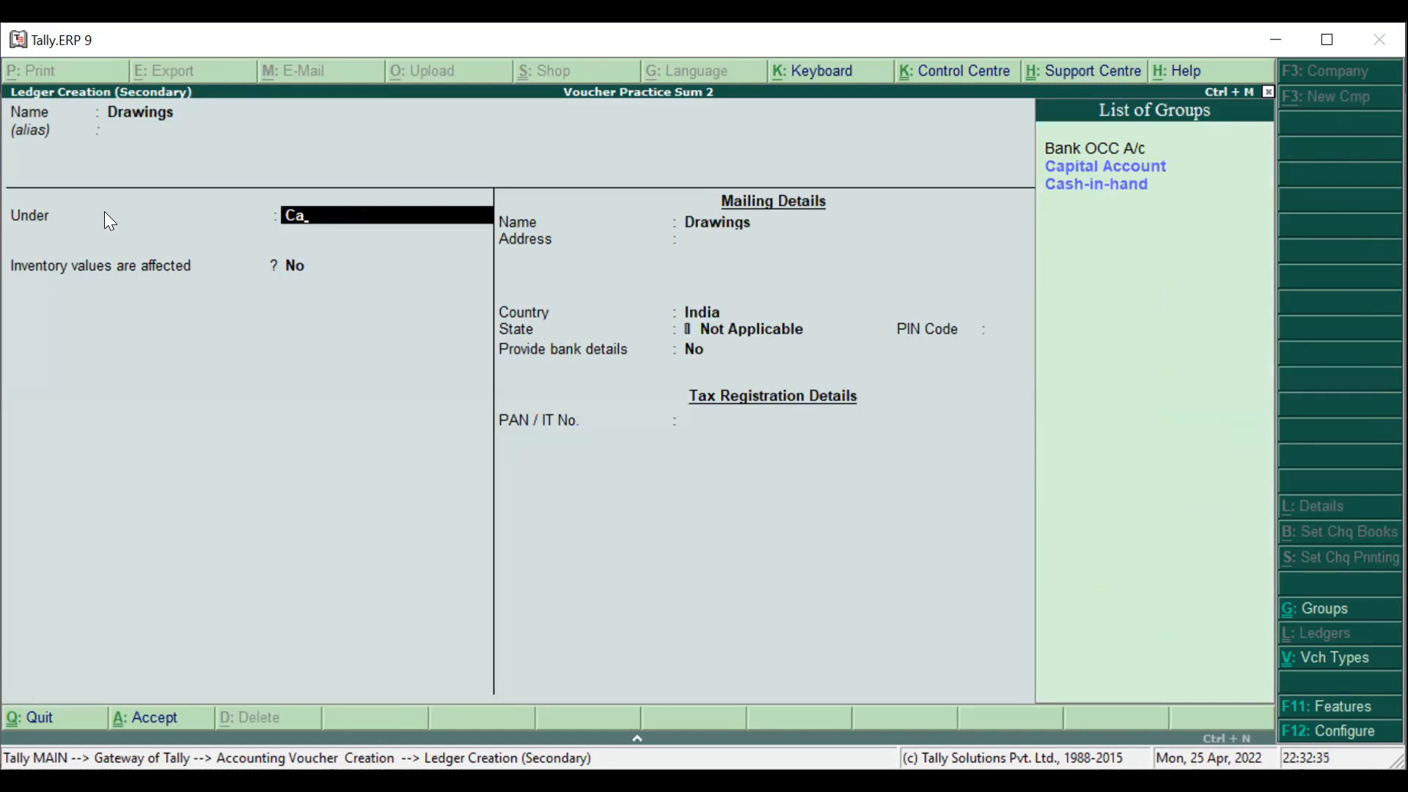
pyautogui.press('Return')
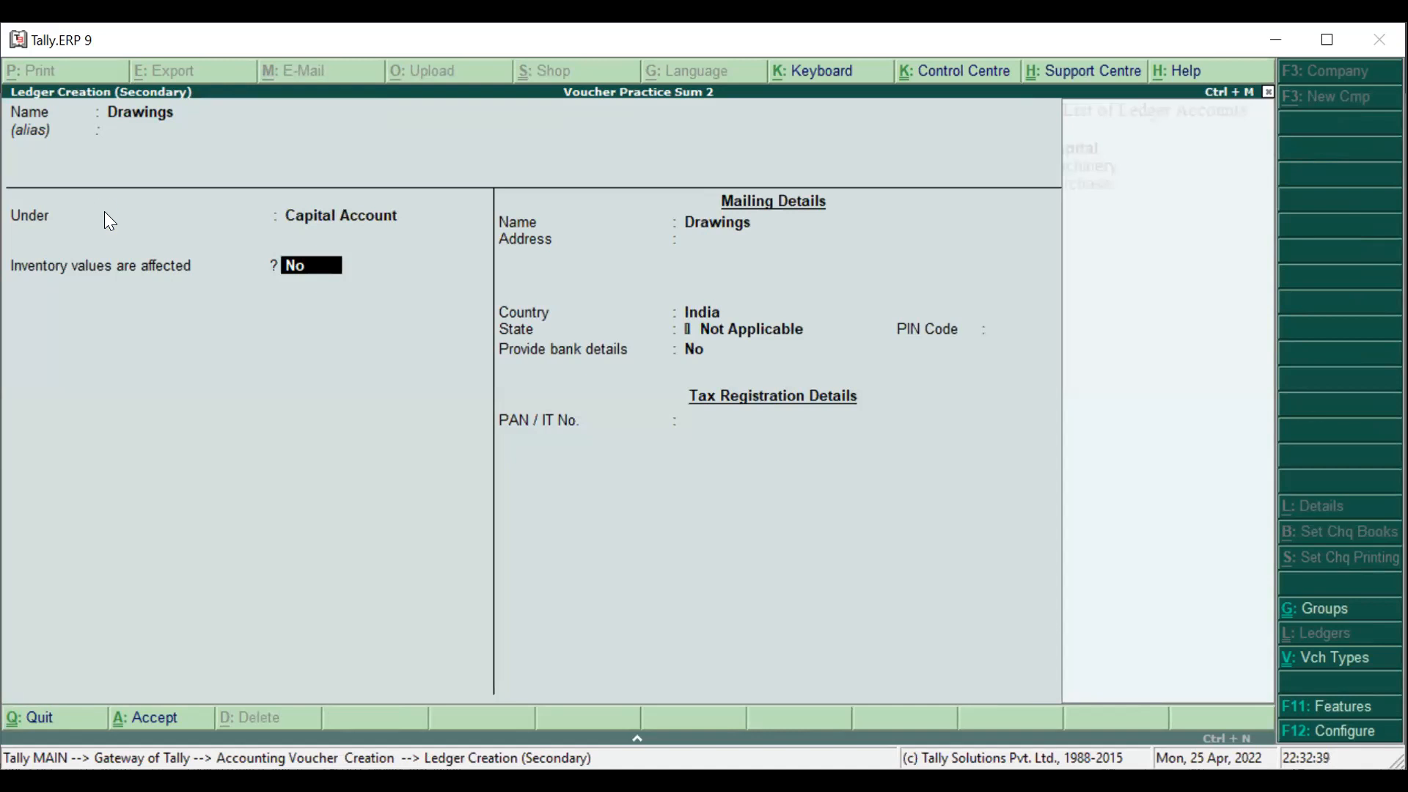
pyautogui.hotkey('ctrl', 'a')
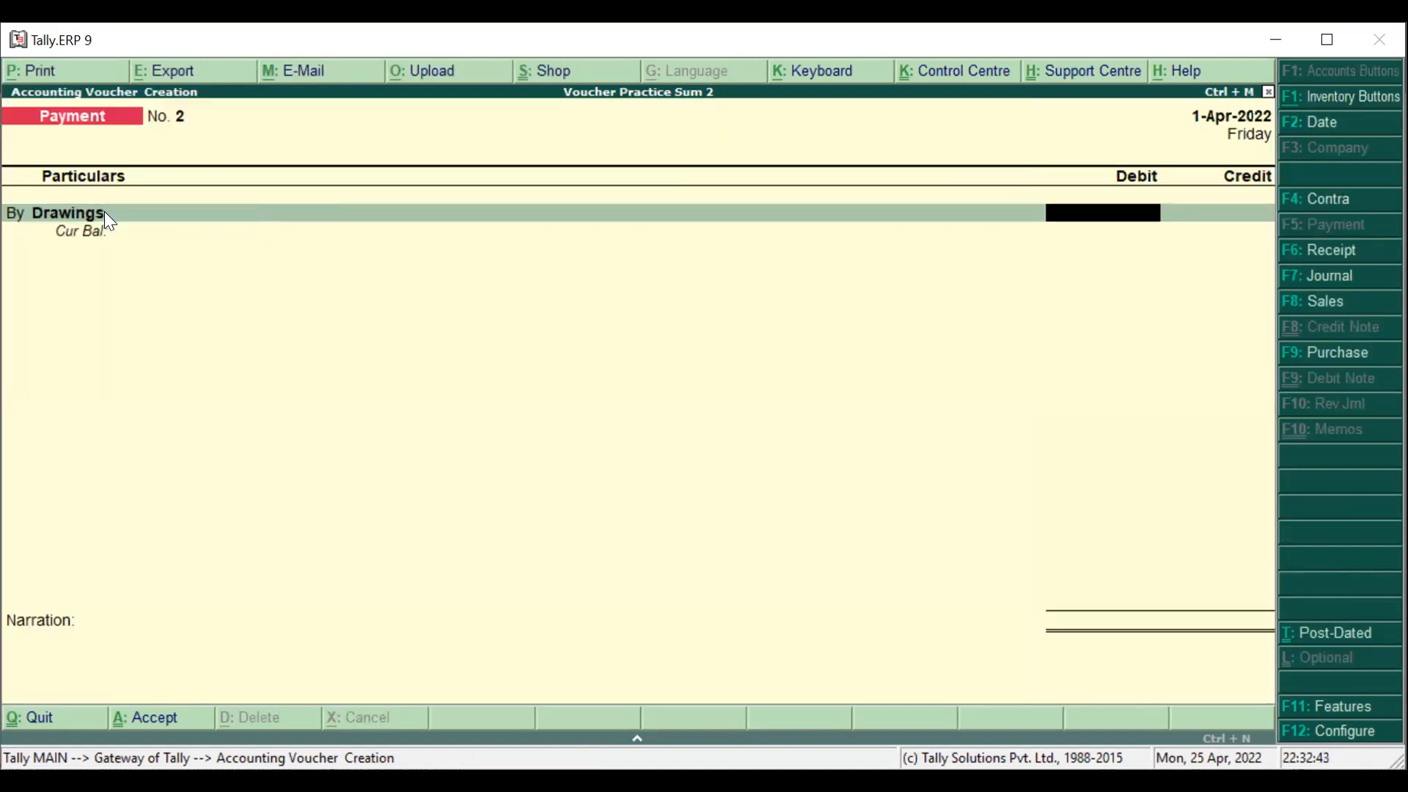
# Debit Drawings with 1,000 in the payment voucher, rechecking transaction 5 in the Word document.
pyautogui.write('1000')
pyautogui.hotkey('alt', 'Tab')
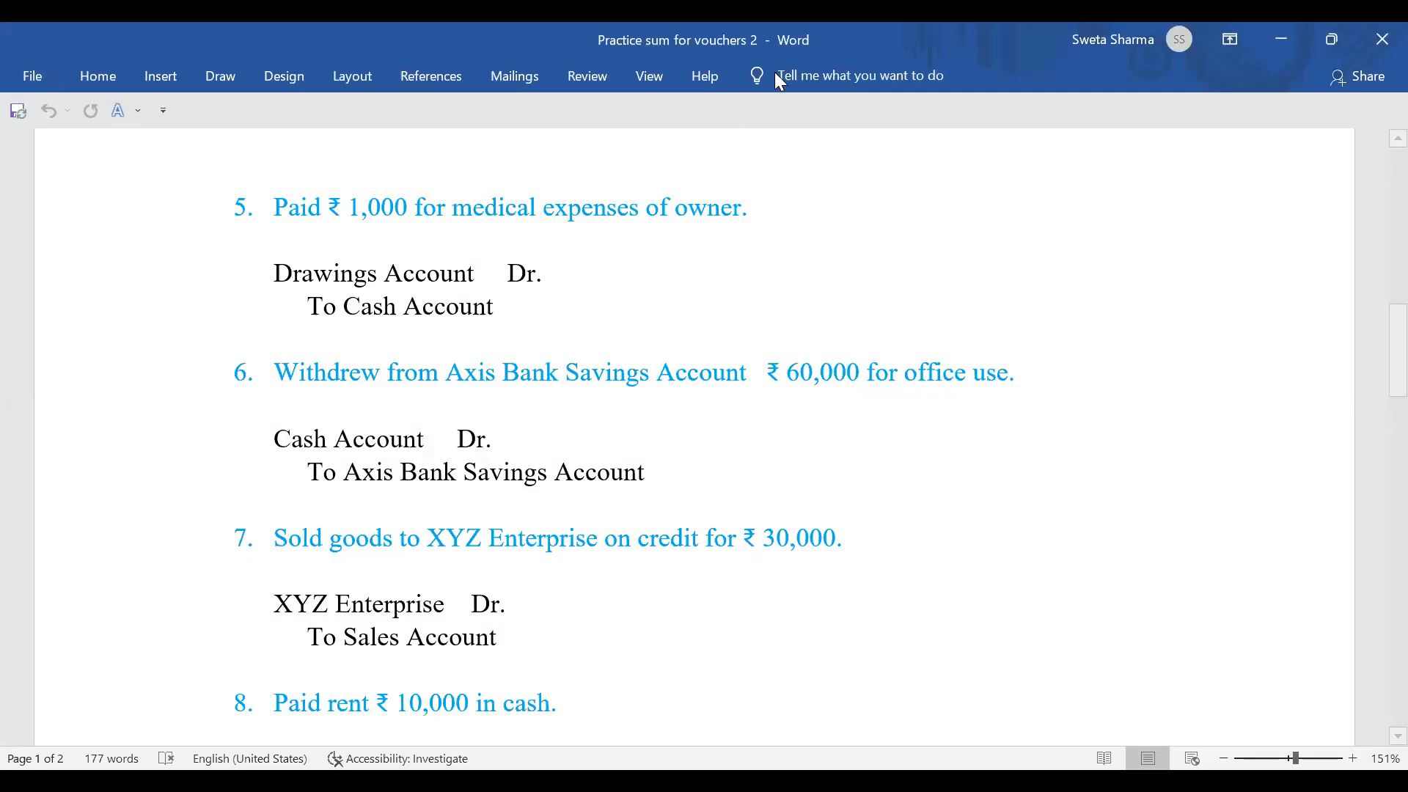
pyautogui.hotkey('alt', 'Tab')
pyautogui.press('Return')
pyautogui.press('Return')
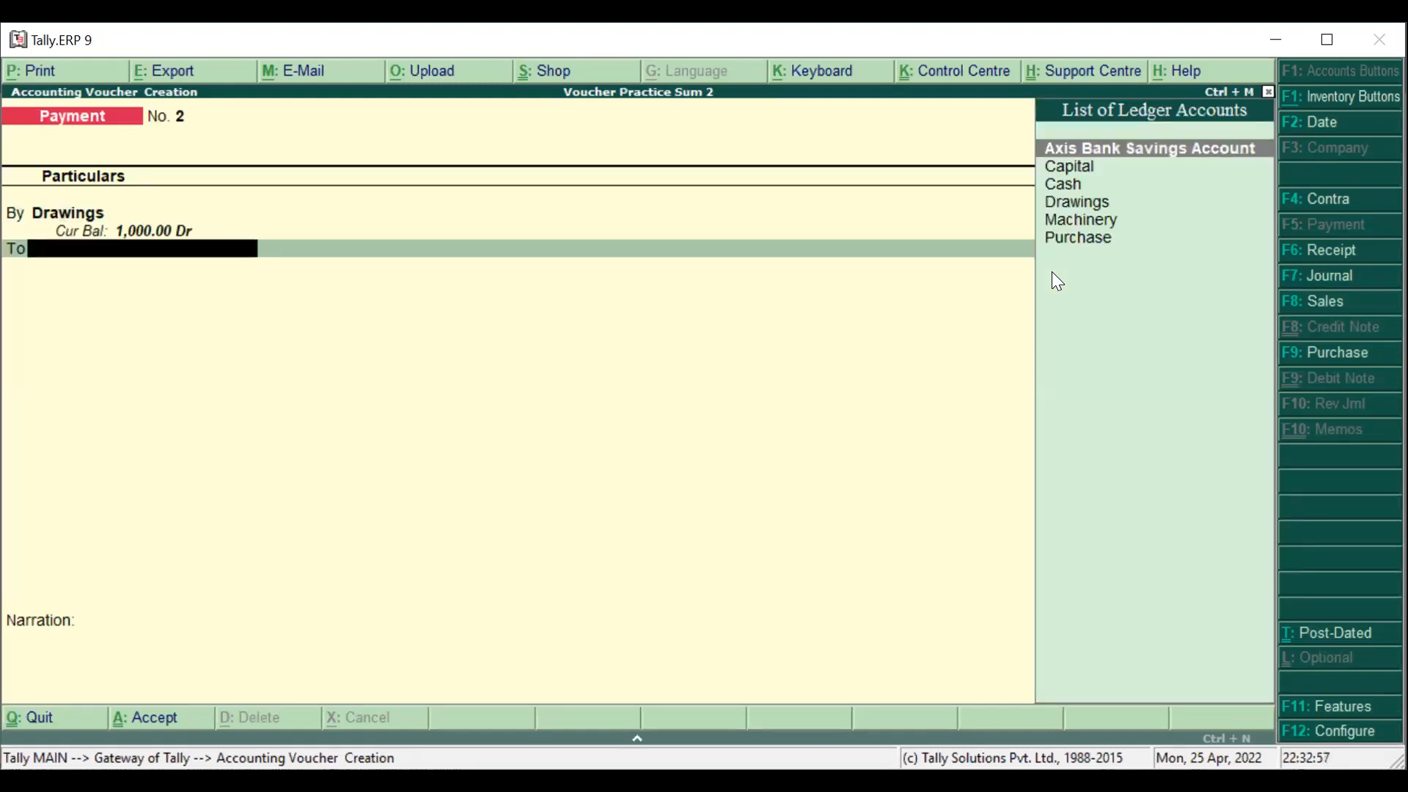
# Credit Cash with 1,000 and save the payment voucher without a narration.
pyautogui.press('Down')
pyautogui.press('Down')
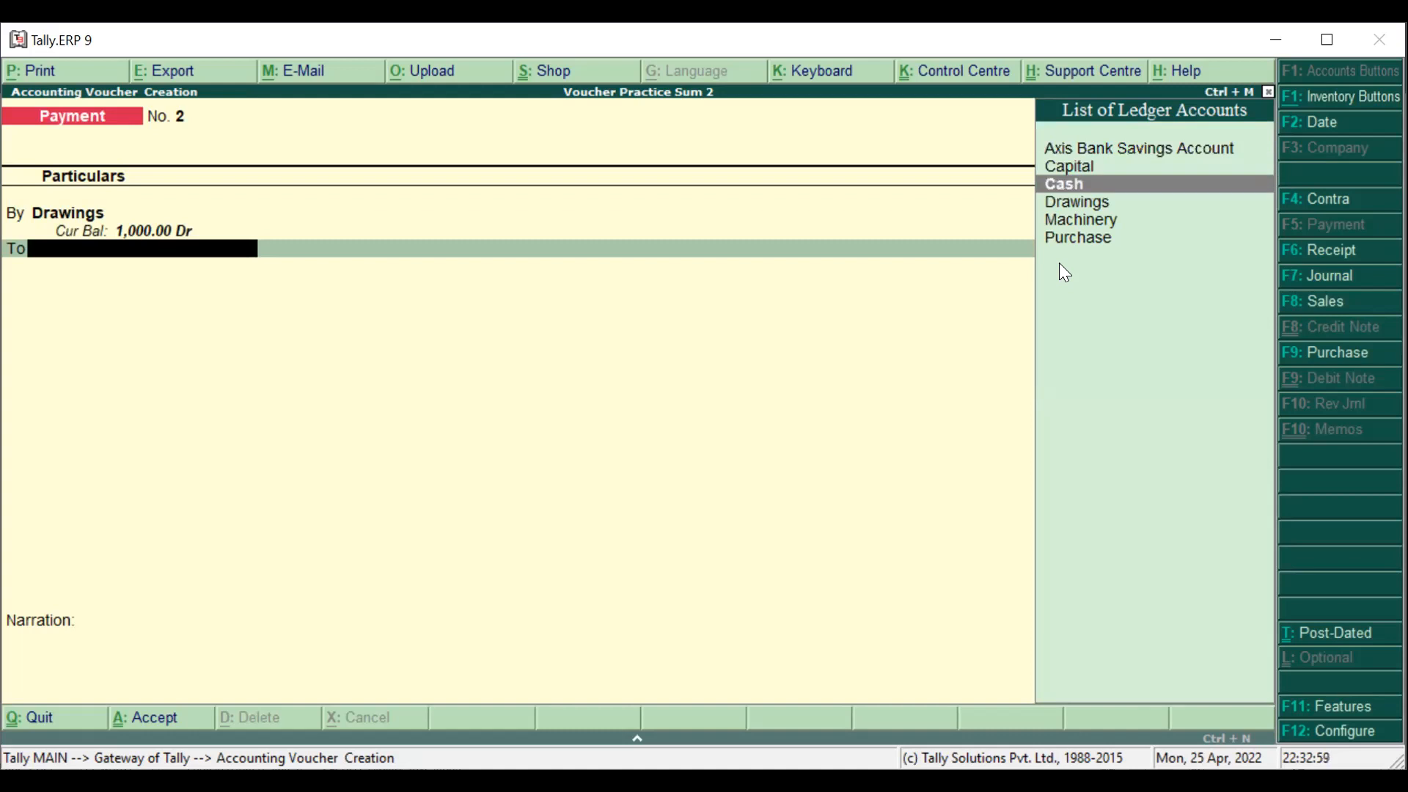
pyautogui.press('Return')
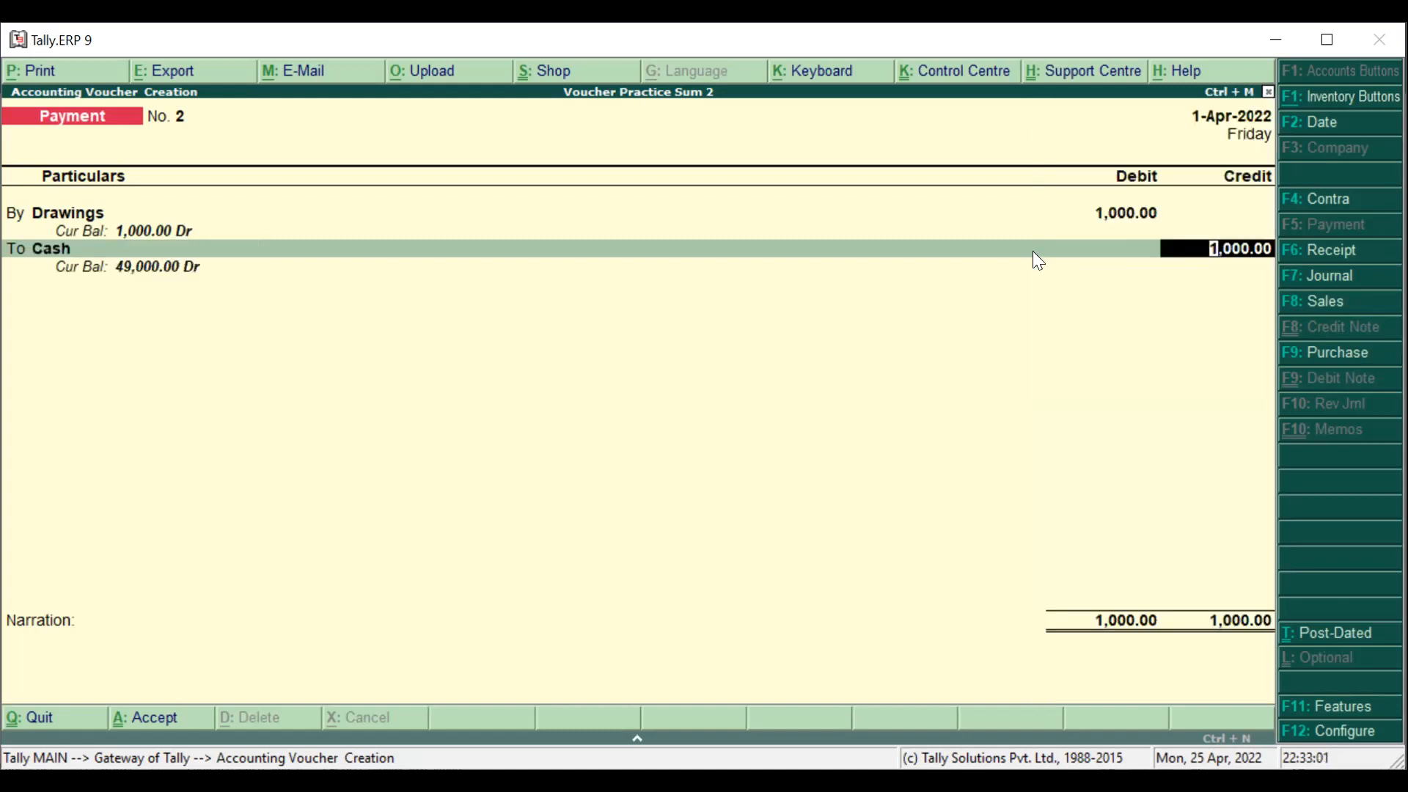
pyautogui.press('Return')
pyautogui.press('Return')
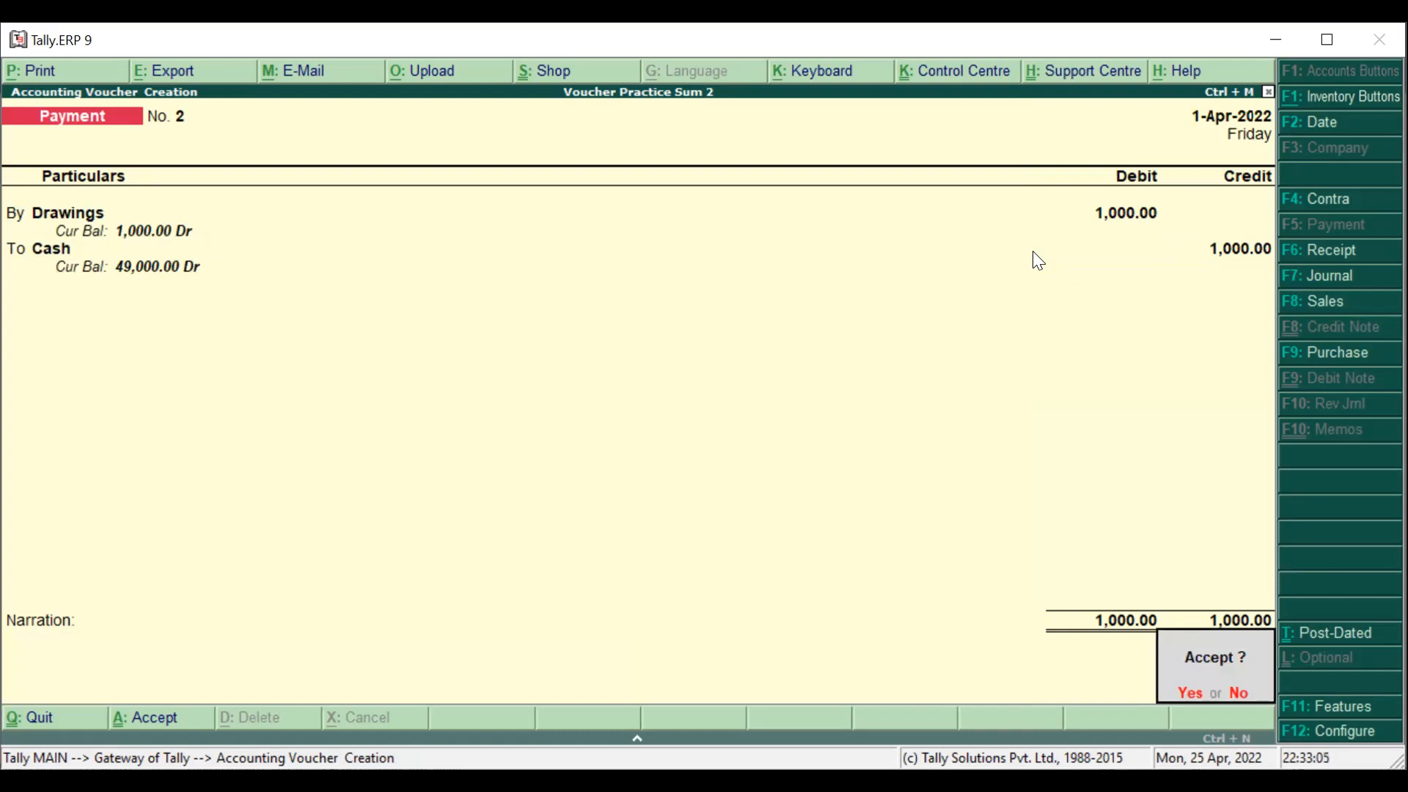
pyautogui.press('Return')
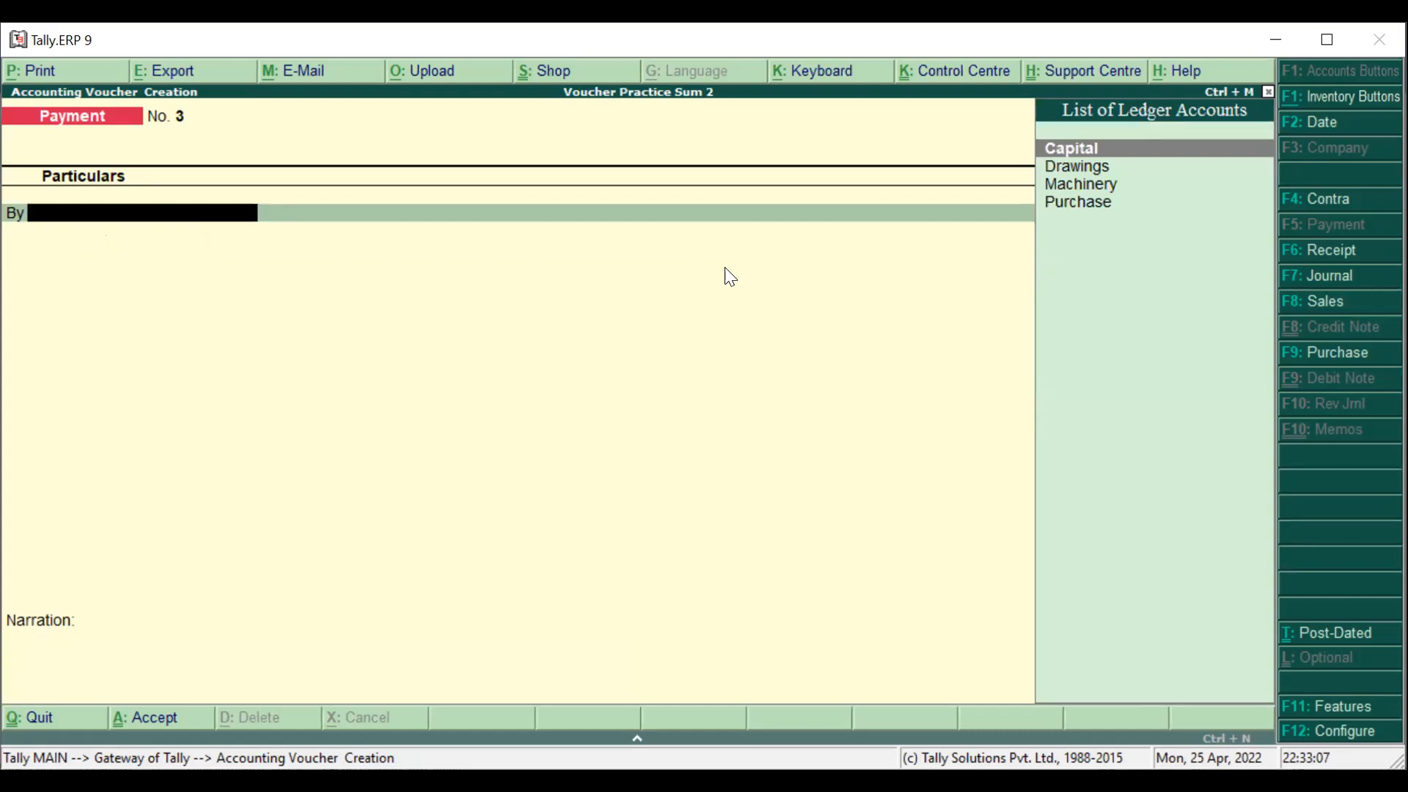
# Check transaction 6 in the Word document, then try to credit Axis Bank Savings Account in a new Receipt voucher in Tally.ERP 9.
pyautogui.hotkey('alt', 'Tab')
pyautogui.scroll(1, 520, 258)
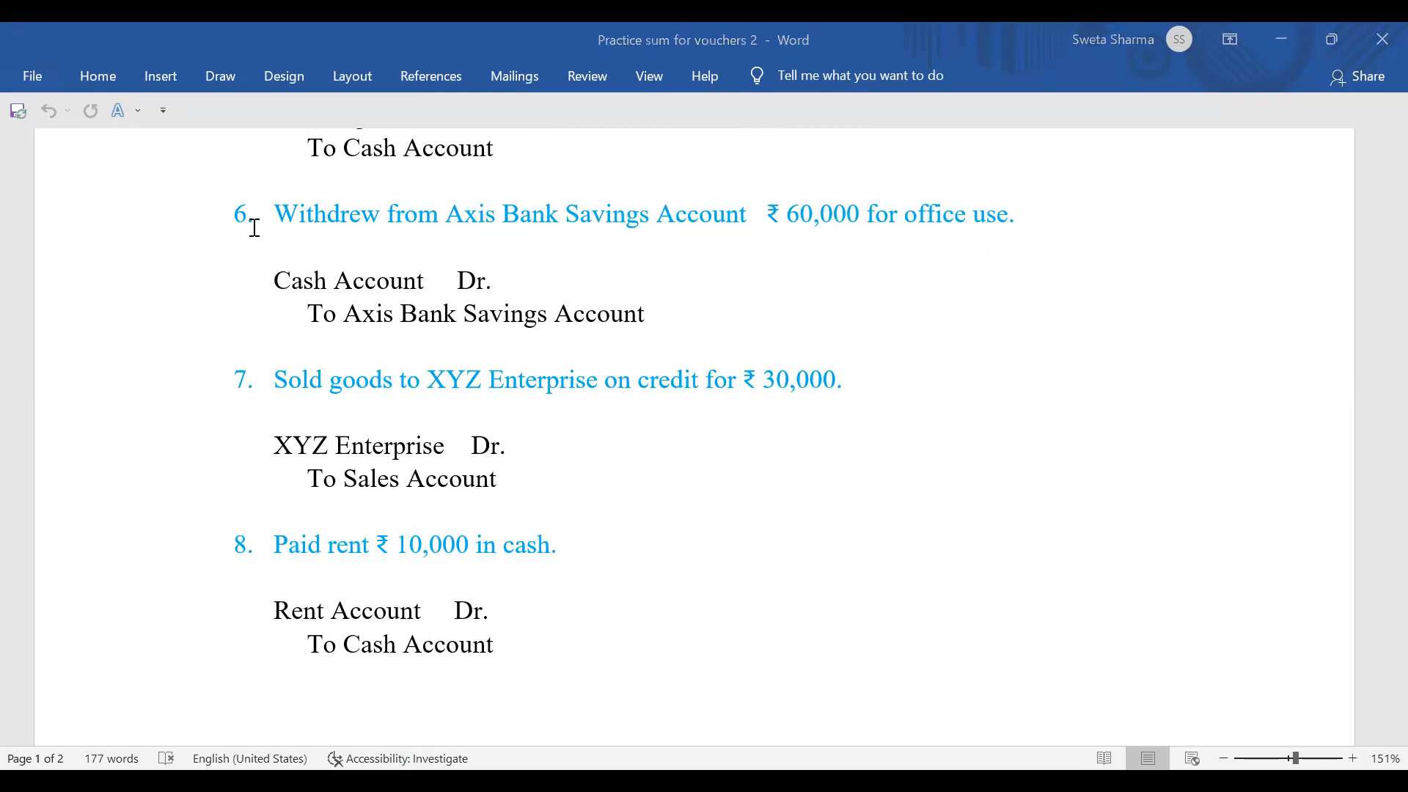
pyautogui.hotkey('alt', 'Tab')
pyautogui.click(1320, 253)
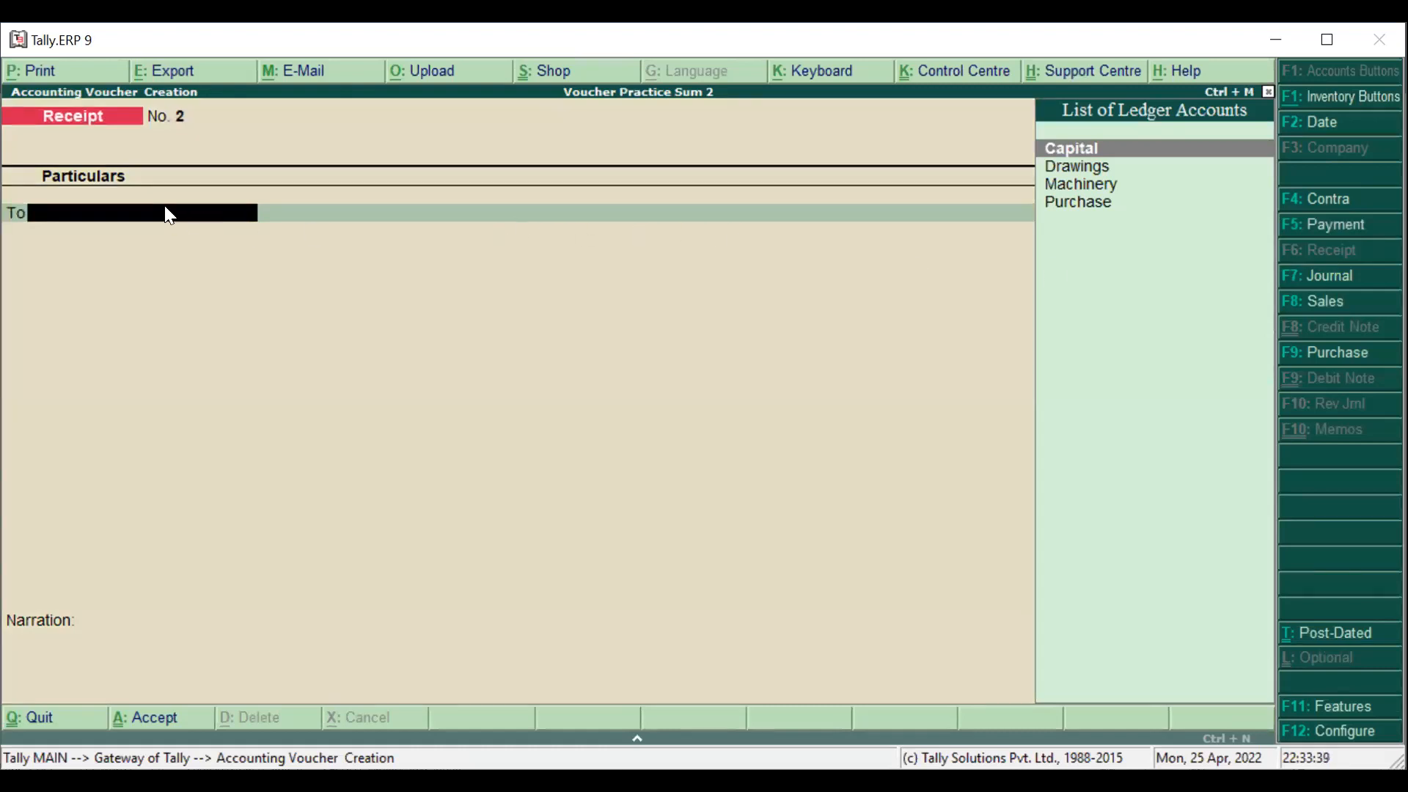
pyautogui.write('A')
pyautogui.press('Return')
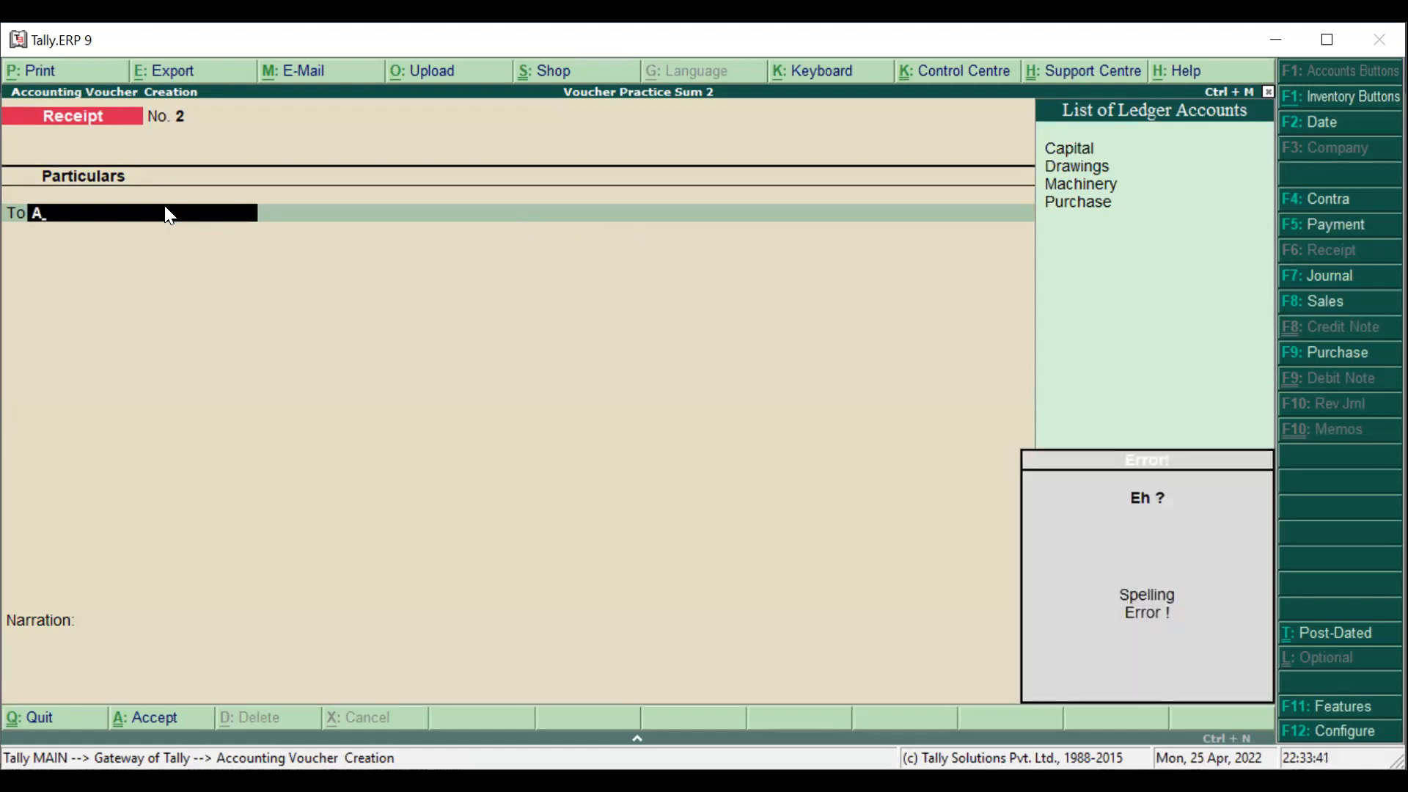
pyautogui.press('BackSpace')
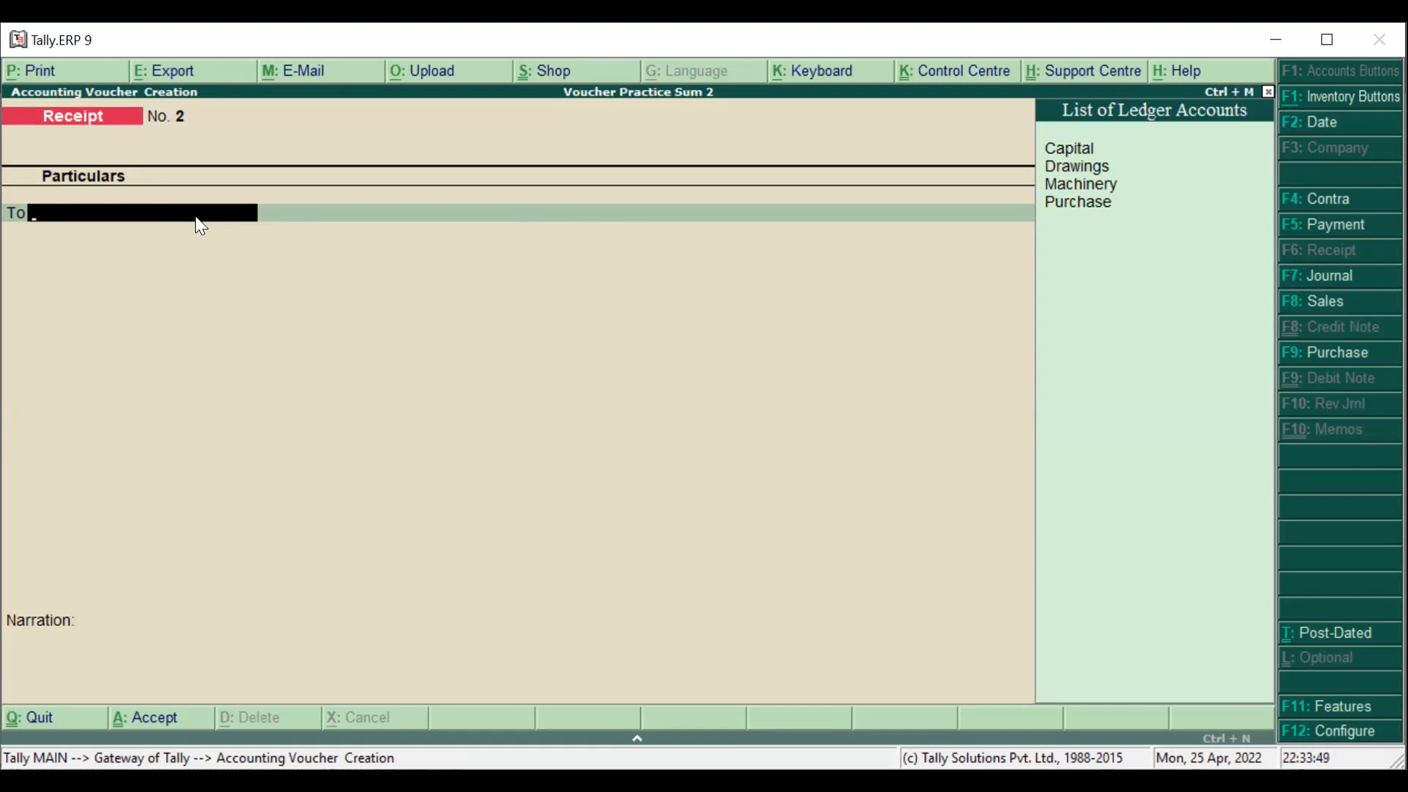
# Retry selecting the Axis Bank ledger on the Receipt voucher's credit line, and quit the voucher without saving.
pyautogui.write('A')
pyautogui.press('Return')
pyautogui.press('BackSpace')
pyautogui.press('Escape')
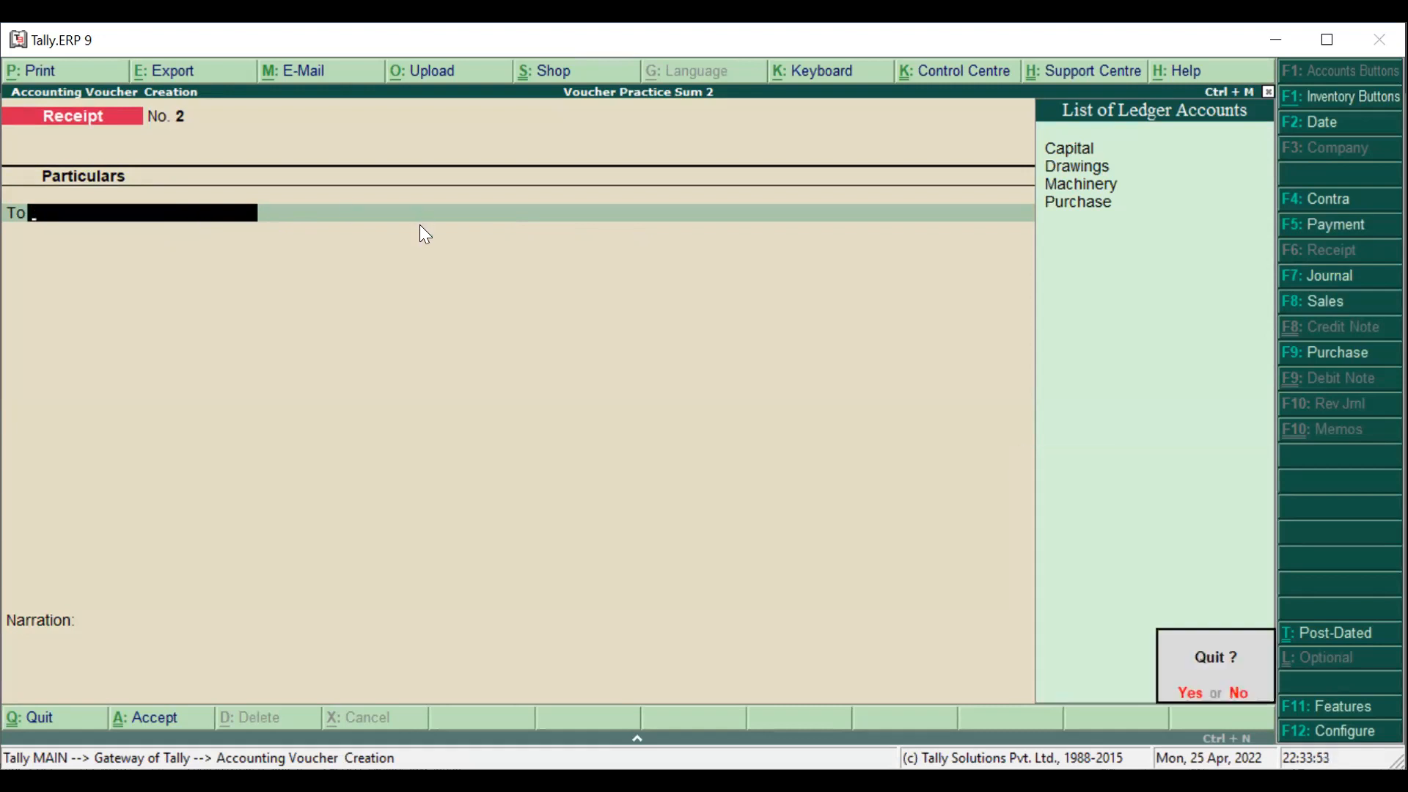
pyautogui.click(1238, 693)
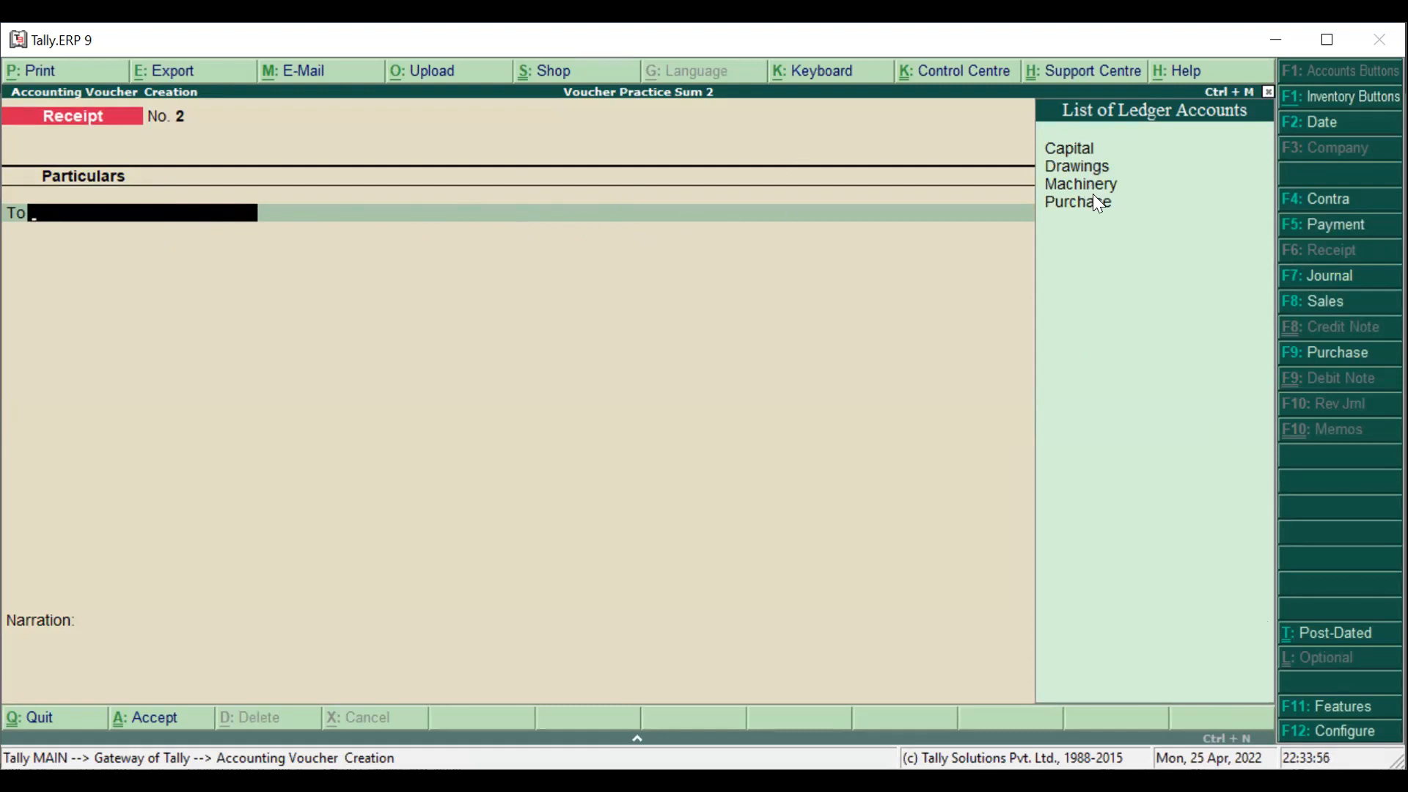
pyautogui.write('A')
pyautogui.press('Return')
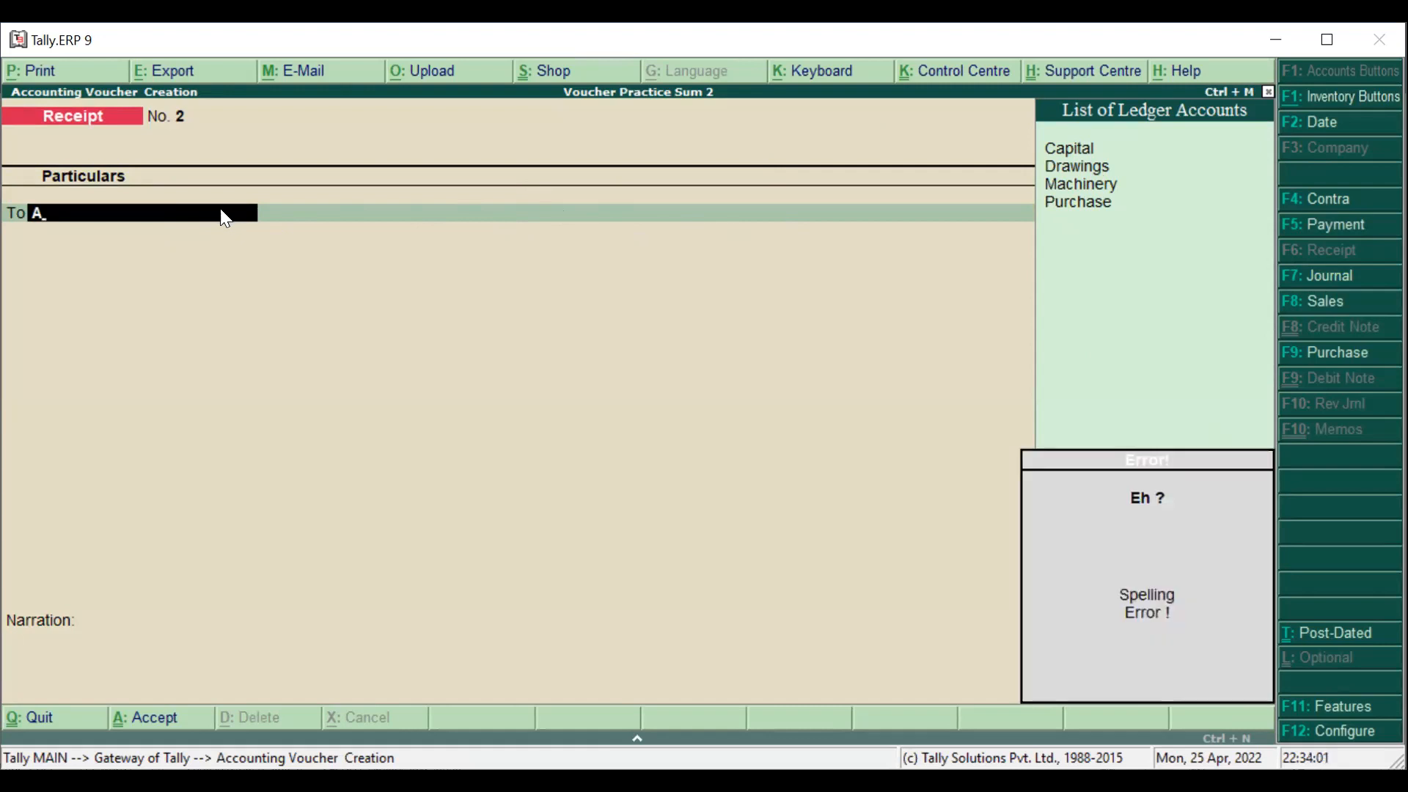
pyautogui.press('BackSpace')
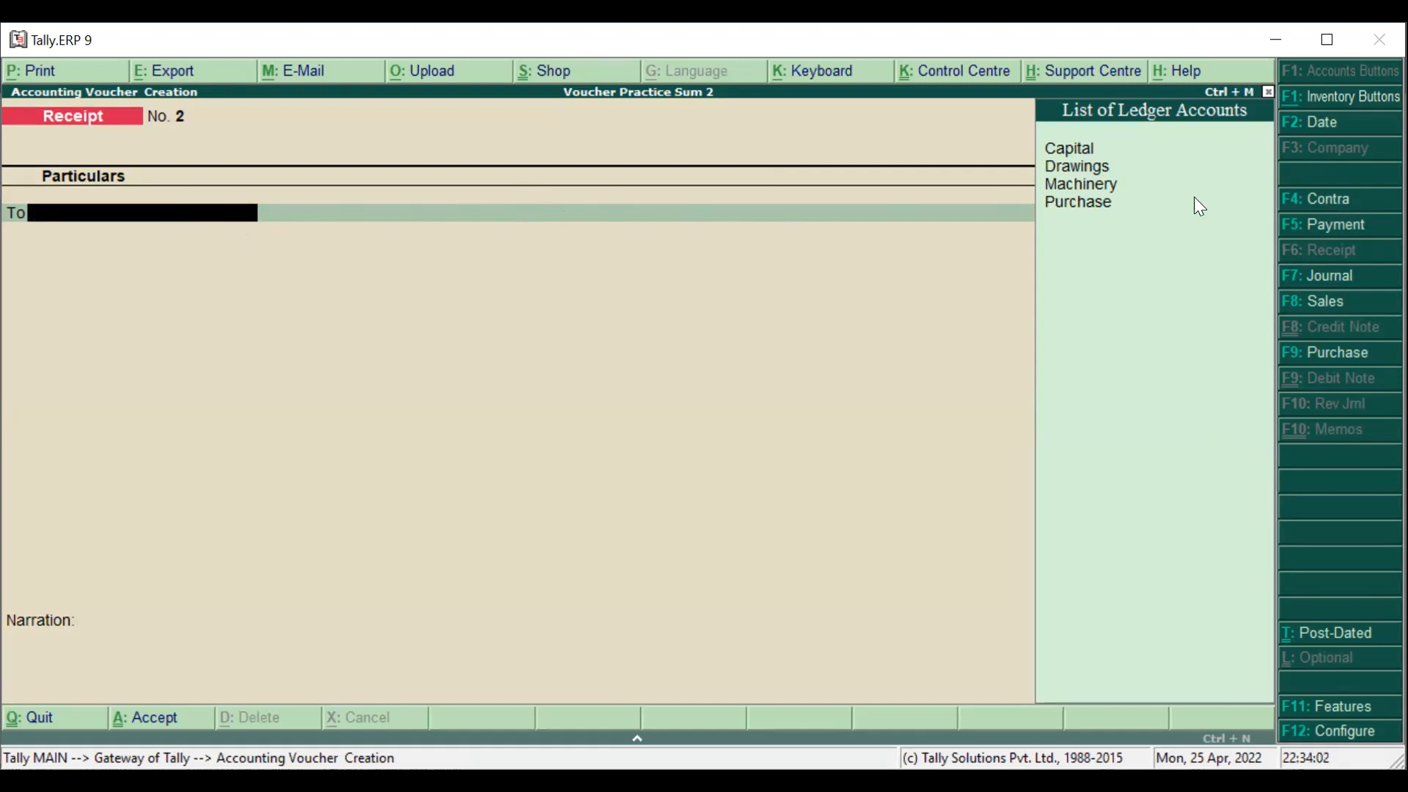
pyautogui.press('Escape')
pyautogui.press('Return')
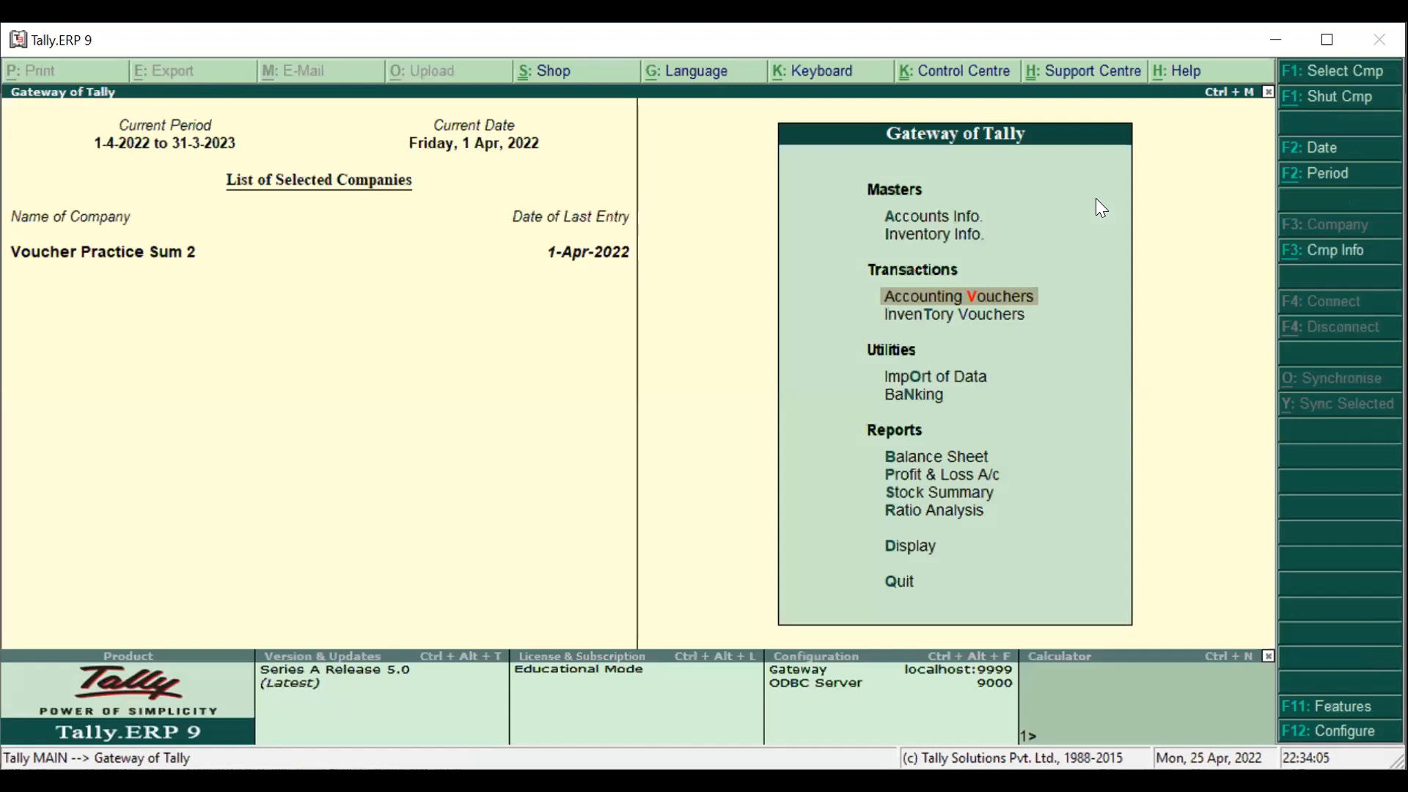
# Look through the company's existing ledgers in the single-ledger display list.
pyautogui.click(939, 214)
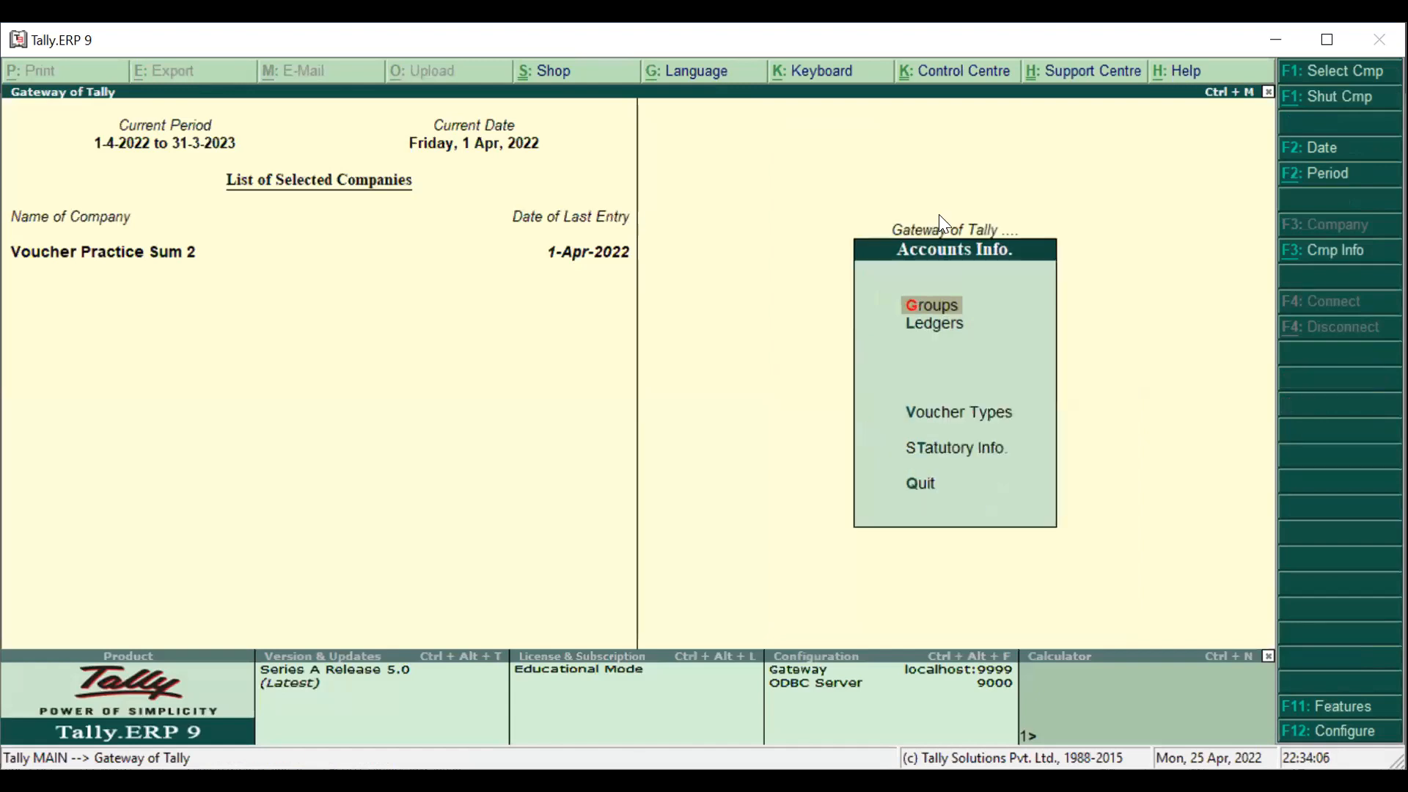
pyautogui.click(949, 323)
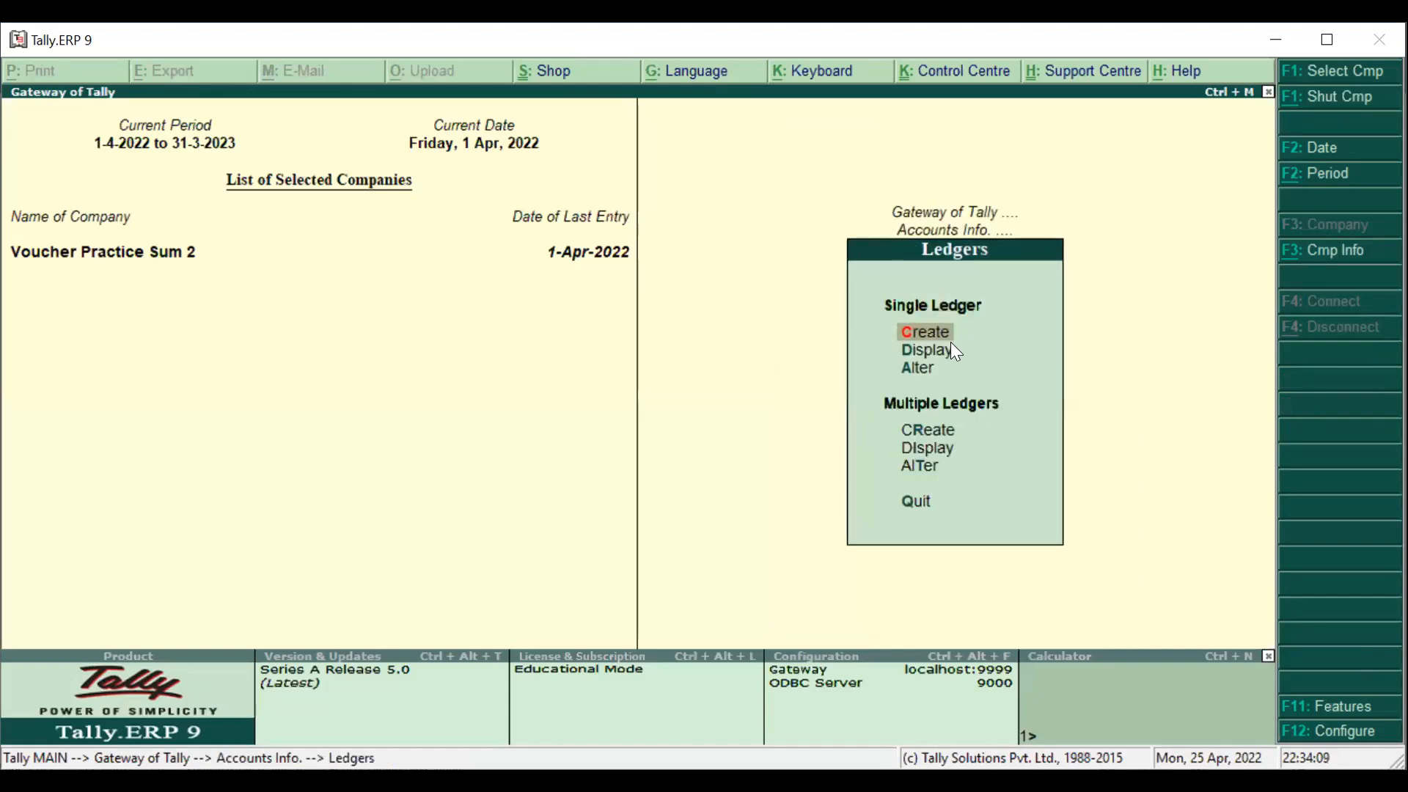
pyautogui.click(951, 349)
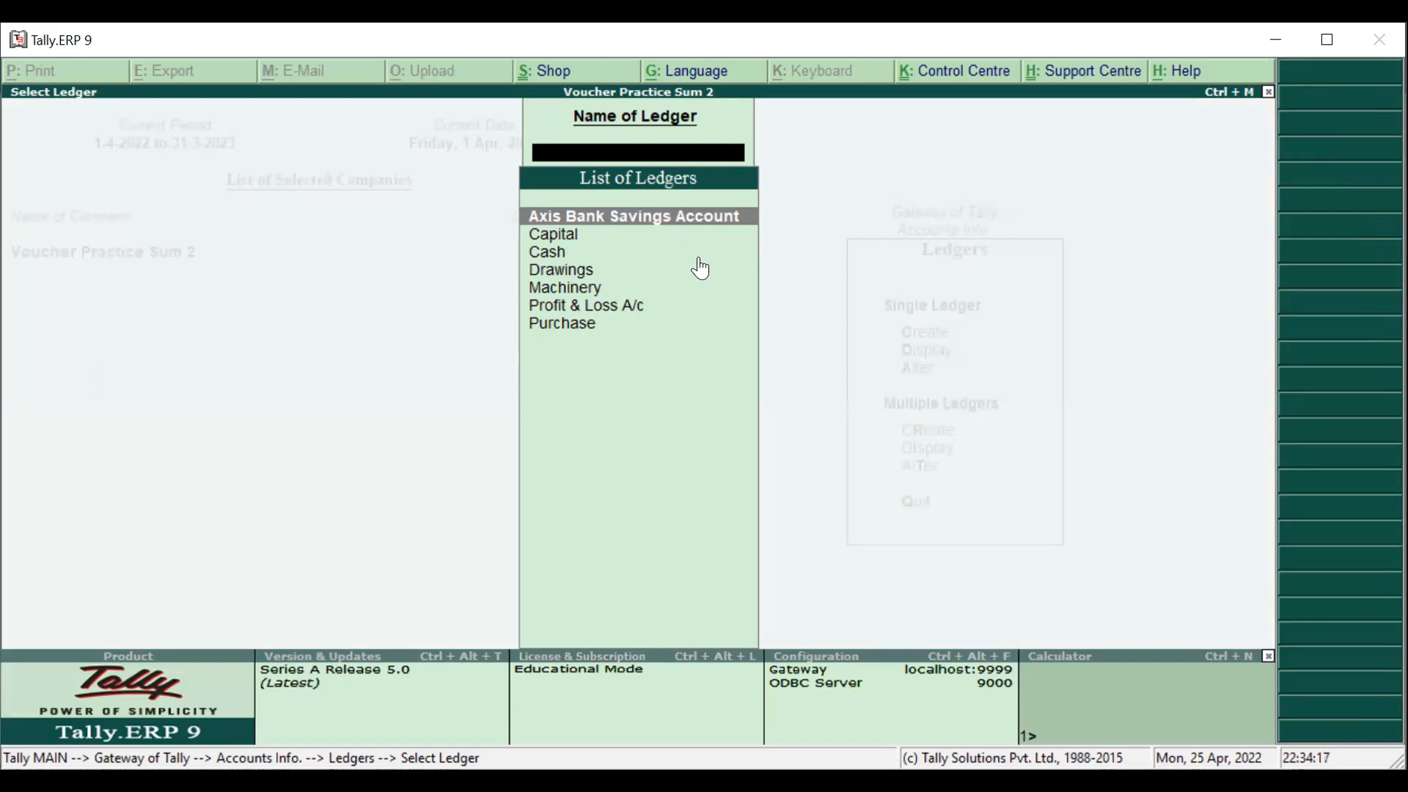
pyautogui.press('Escape')
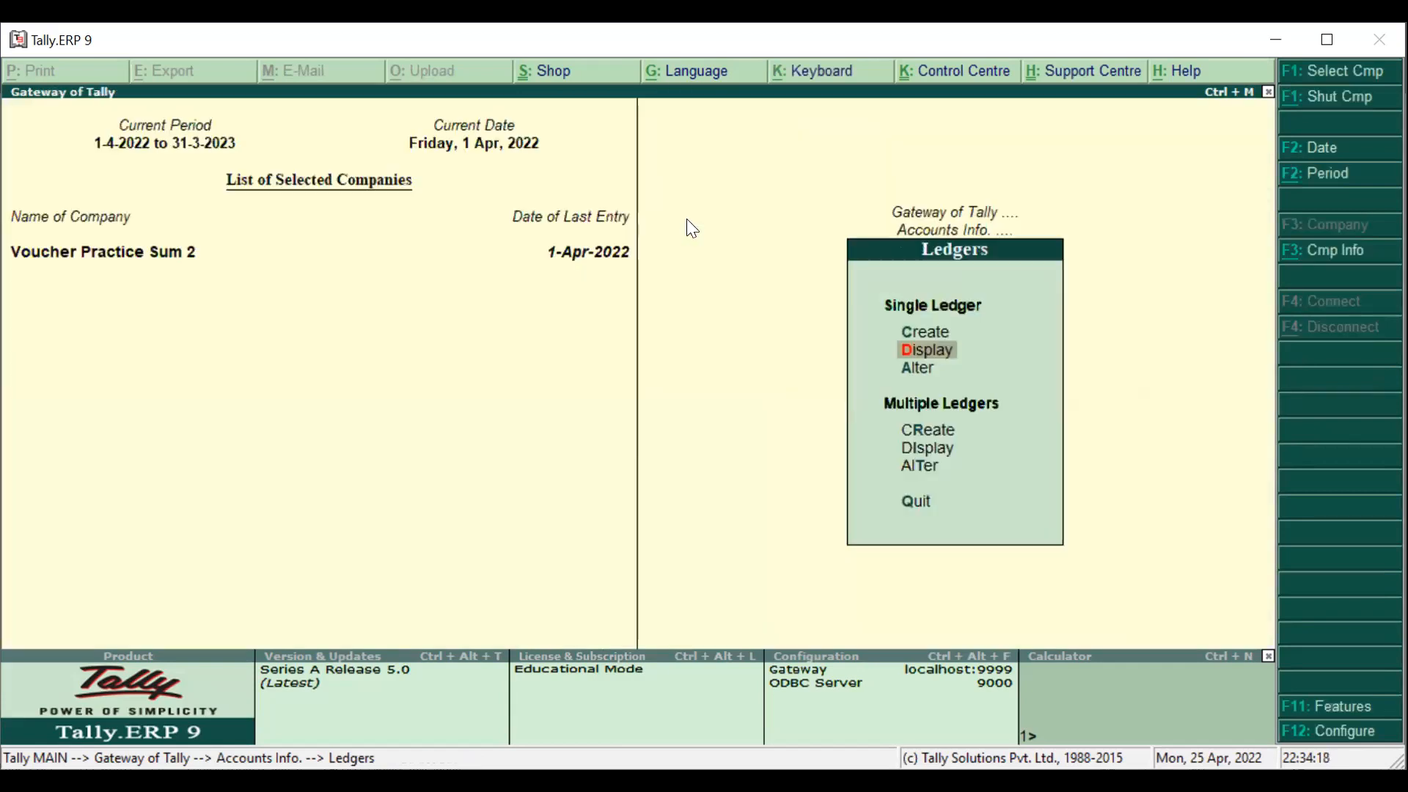
# Open the Axis Bank Savings Account ledger for alteration to inspect its group and details, and leave it without changes.
pyautogui.click(916, 366)
pyautogui.click(641, 220)
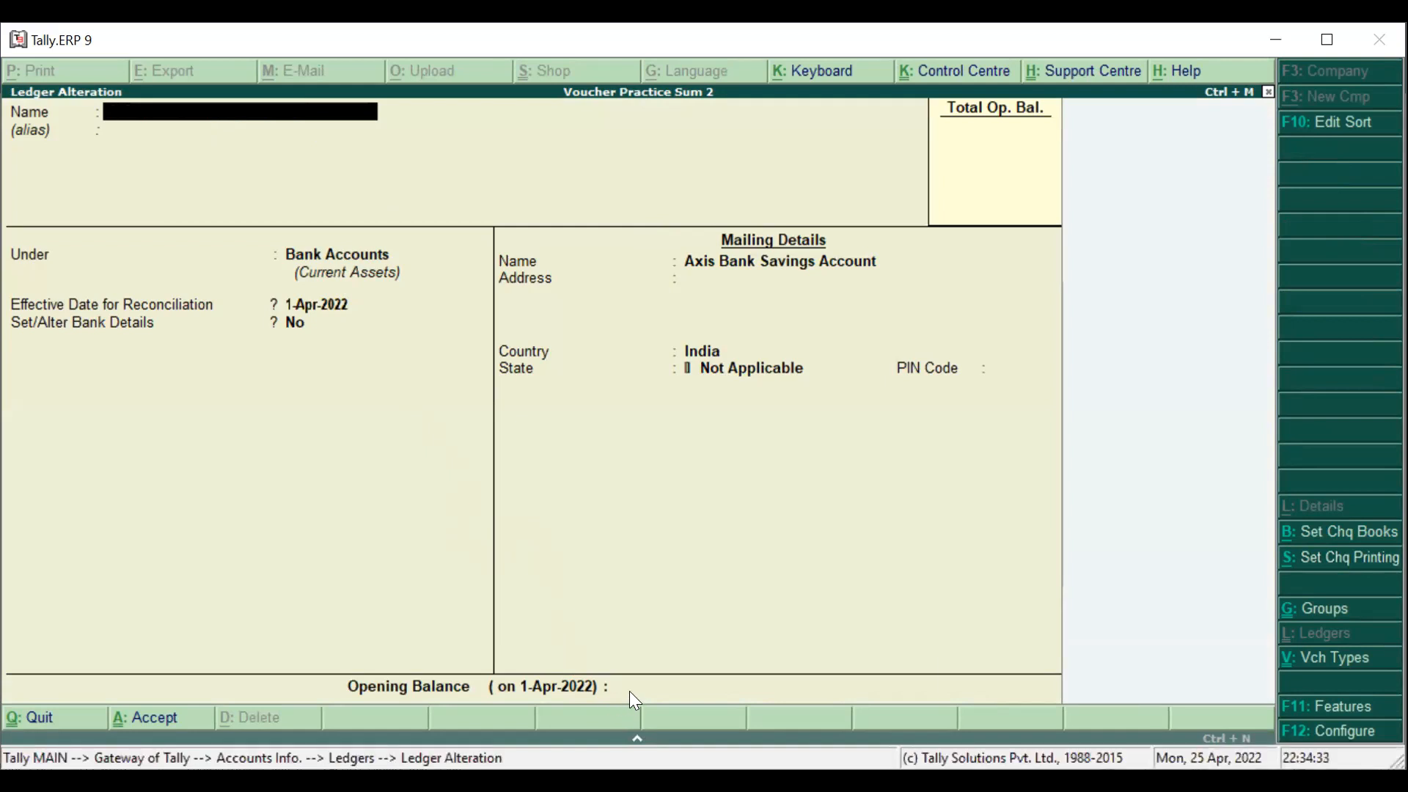
pyautogui.press('Escape')
pyautogui.press('Return')
pyautogui.press('Escape')
pyautogui.press('Escape')
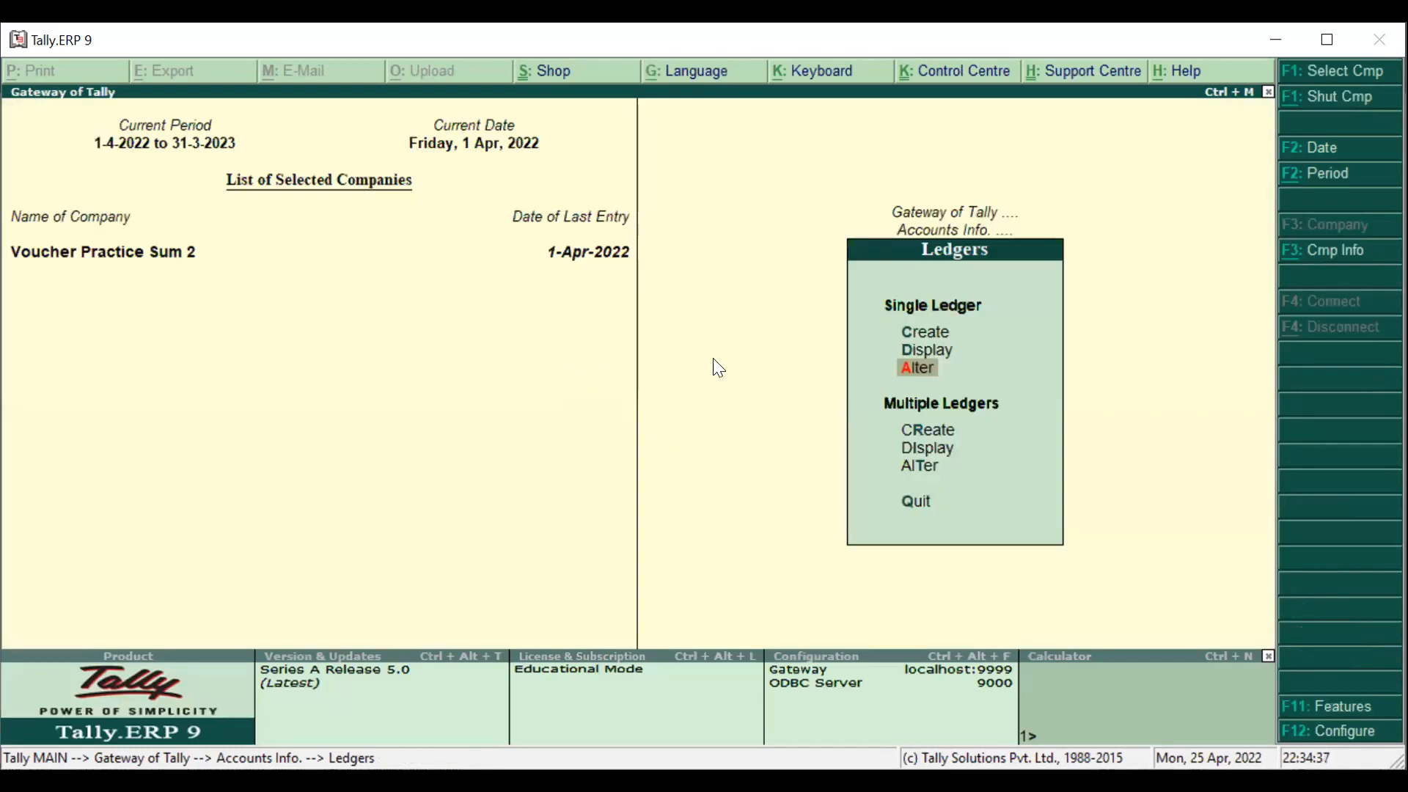
# Recheck the Axis Bank Savings Account ledger's details in alteration mode, and back out past the Gateway of Tally without saving.
pyautogui.click(927, 372)
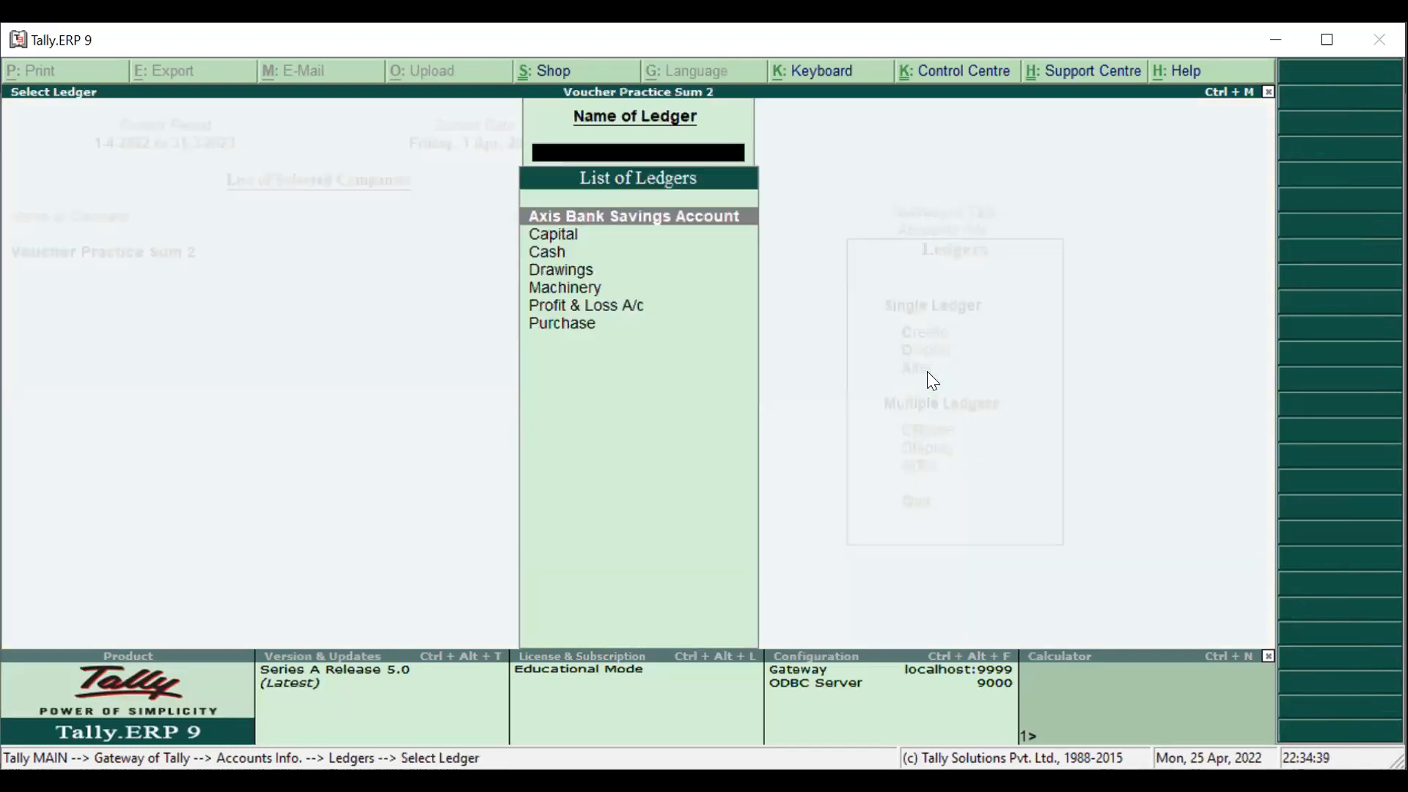
pyautogui.click(637, 217)
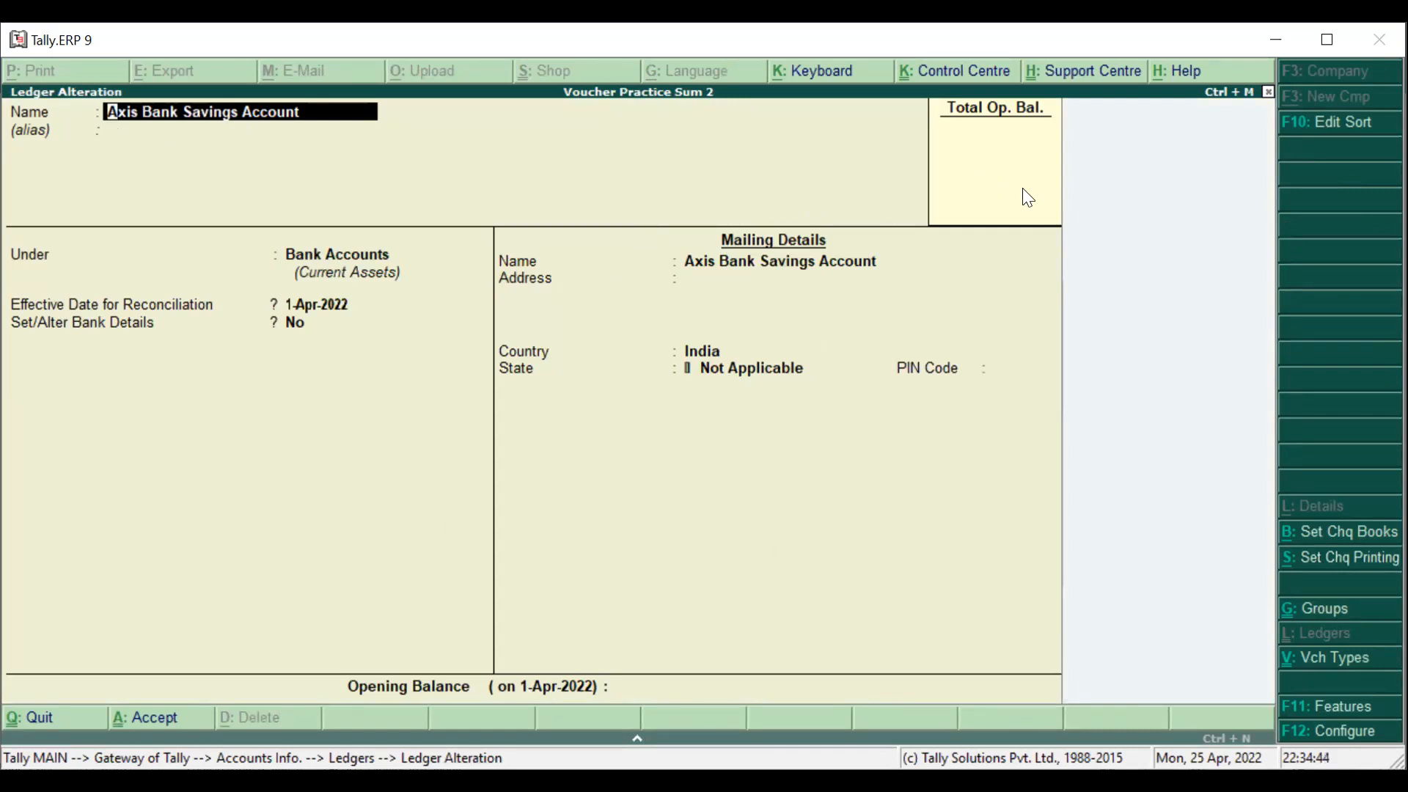
pyautogui.press('BackSpace')
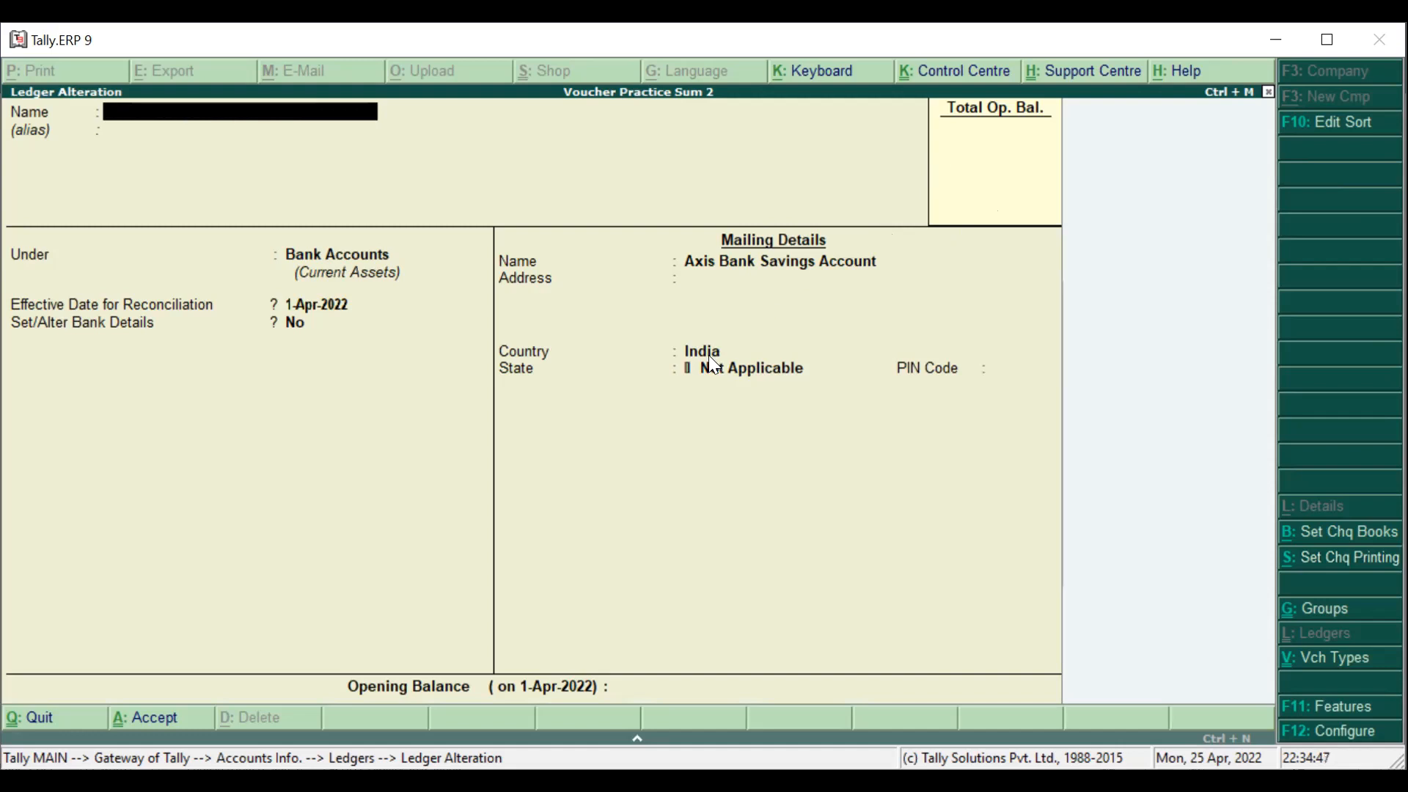
pyautogui.press('Escape')
pyautogui.press('y')
pyautogui.press('BackSpace')
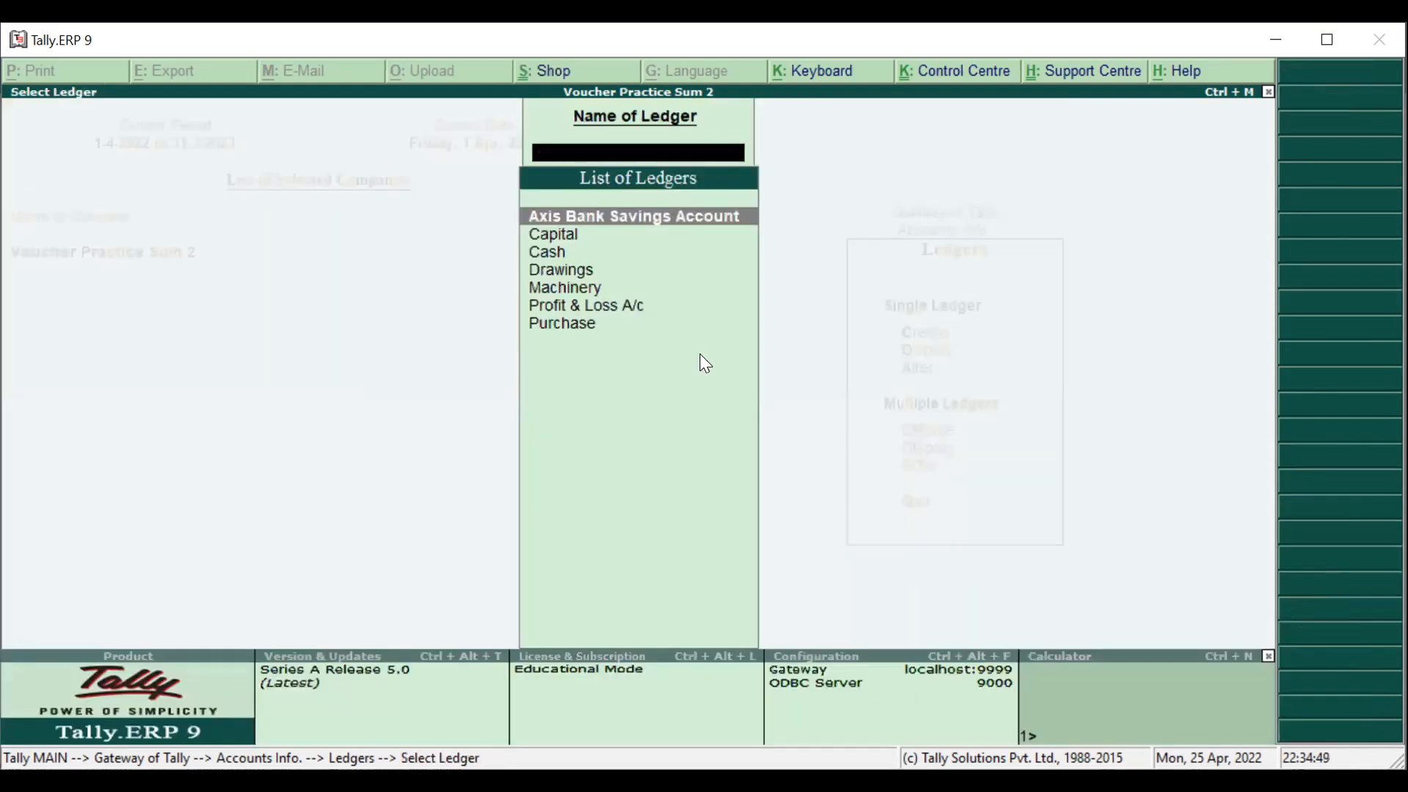
pyautogui.press('Escape')
pyautogui.press('Escape')
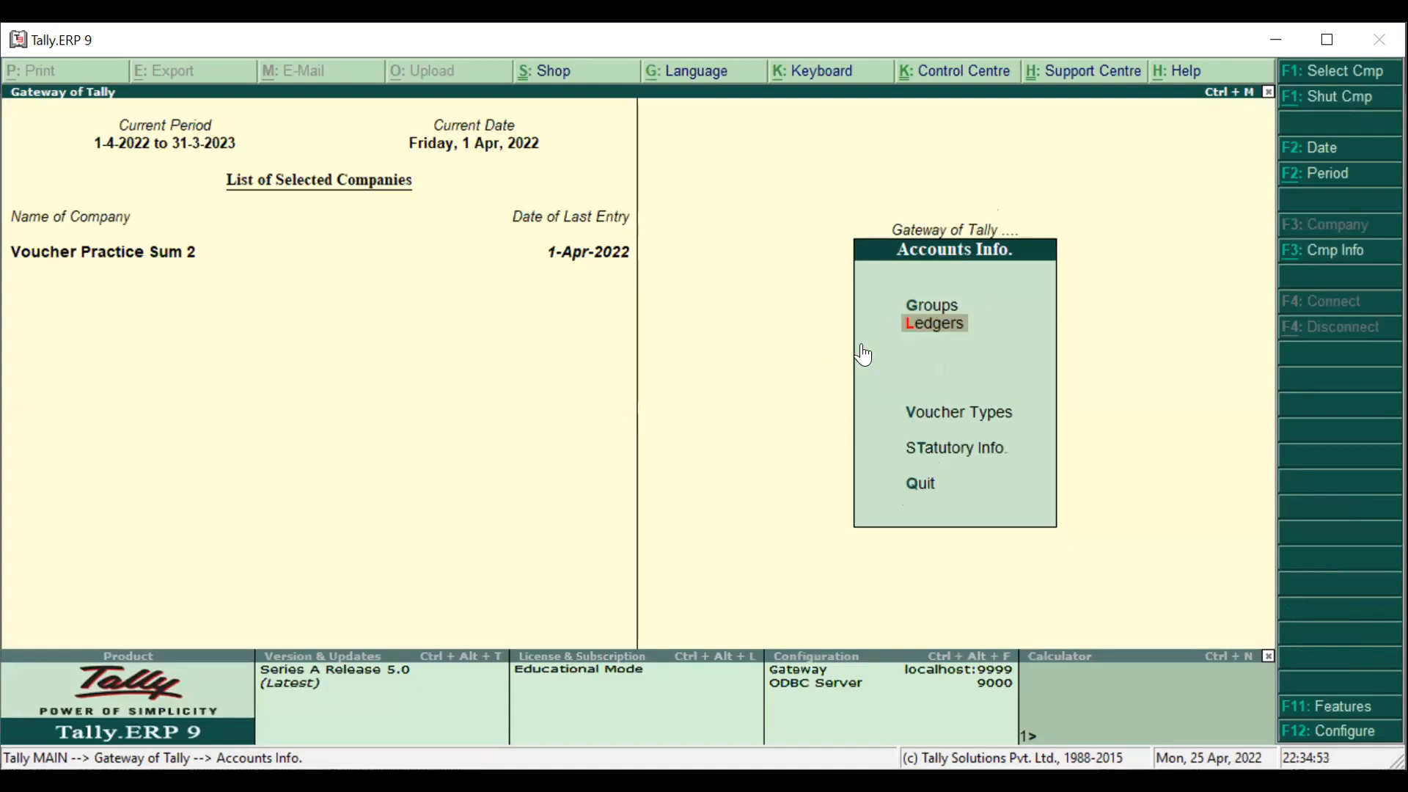
pyautogui.press('Escape')
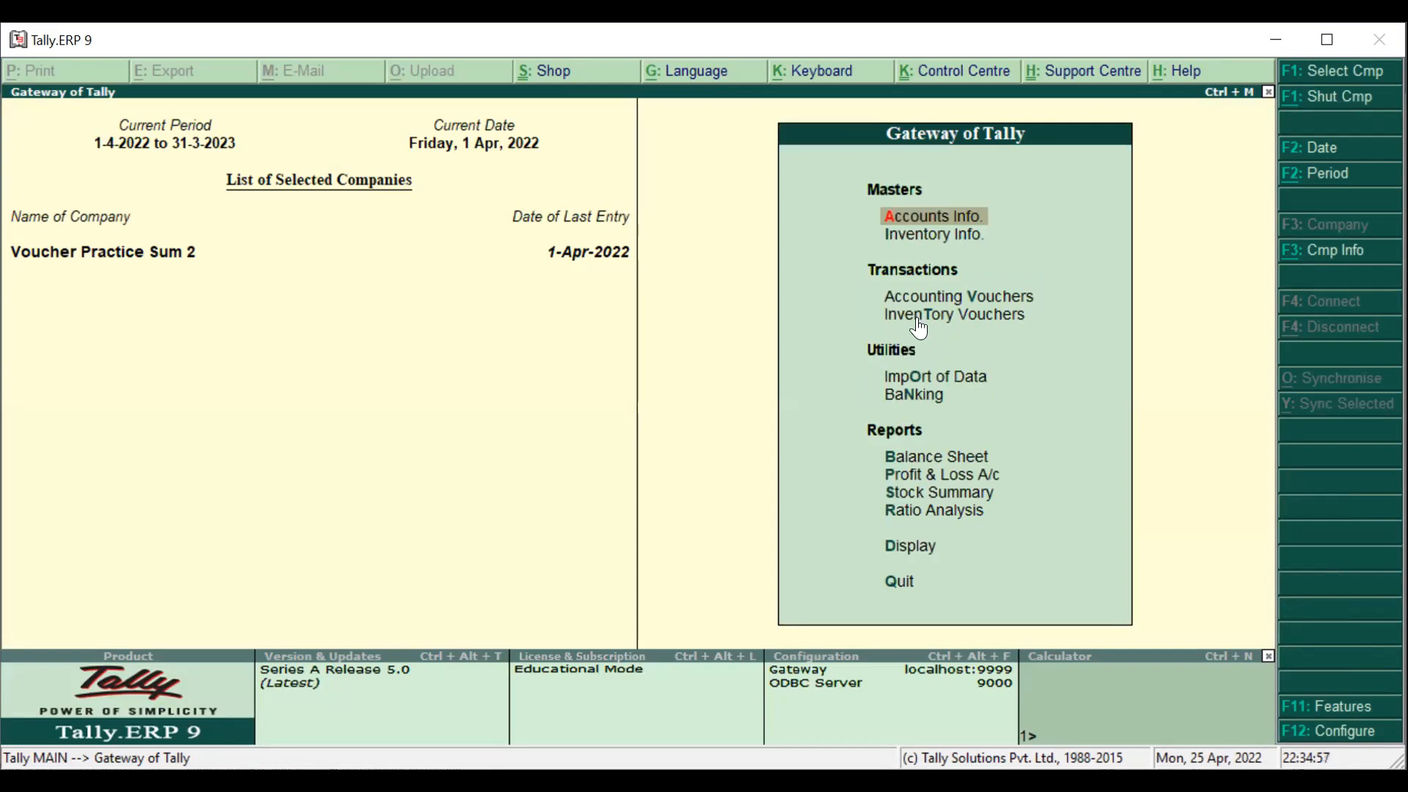
pyautogui.press('Escape')
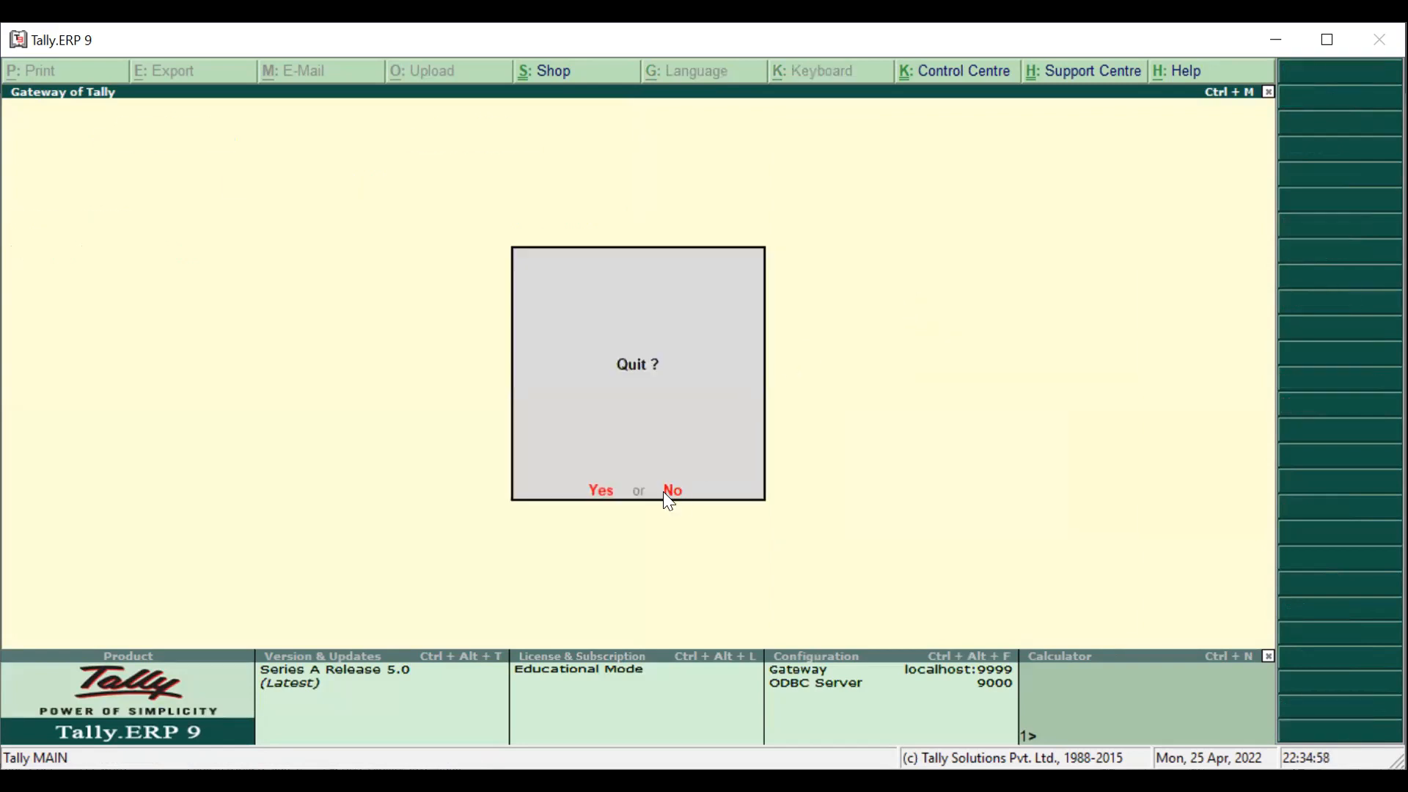
# Stay in the company, review the Cash-to-Axis Bank Contra voucher from the Day Book, and return to the Gateway without changes.
pyautogui.click(665, 492)
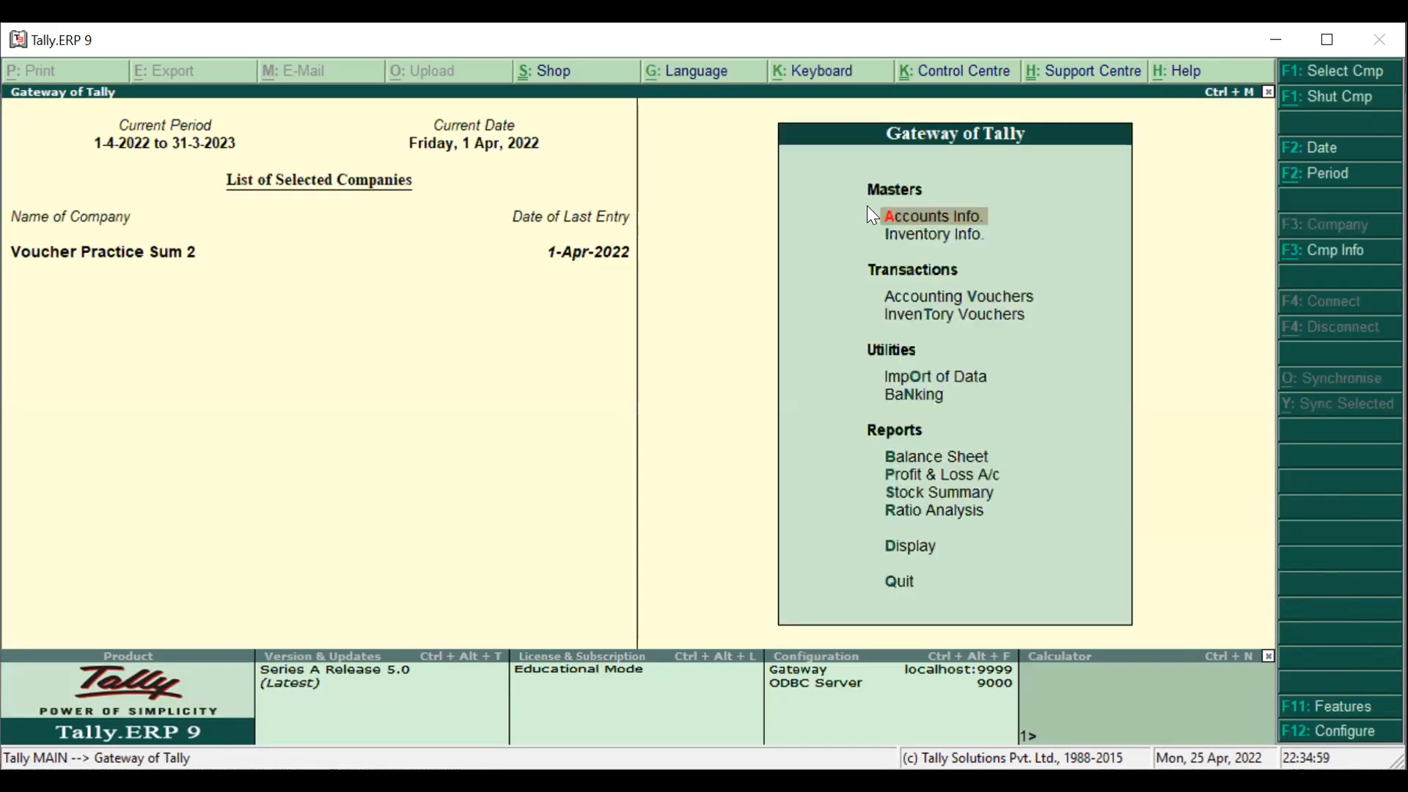
pyautogui.click(910, 549)
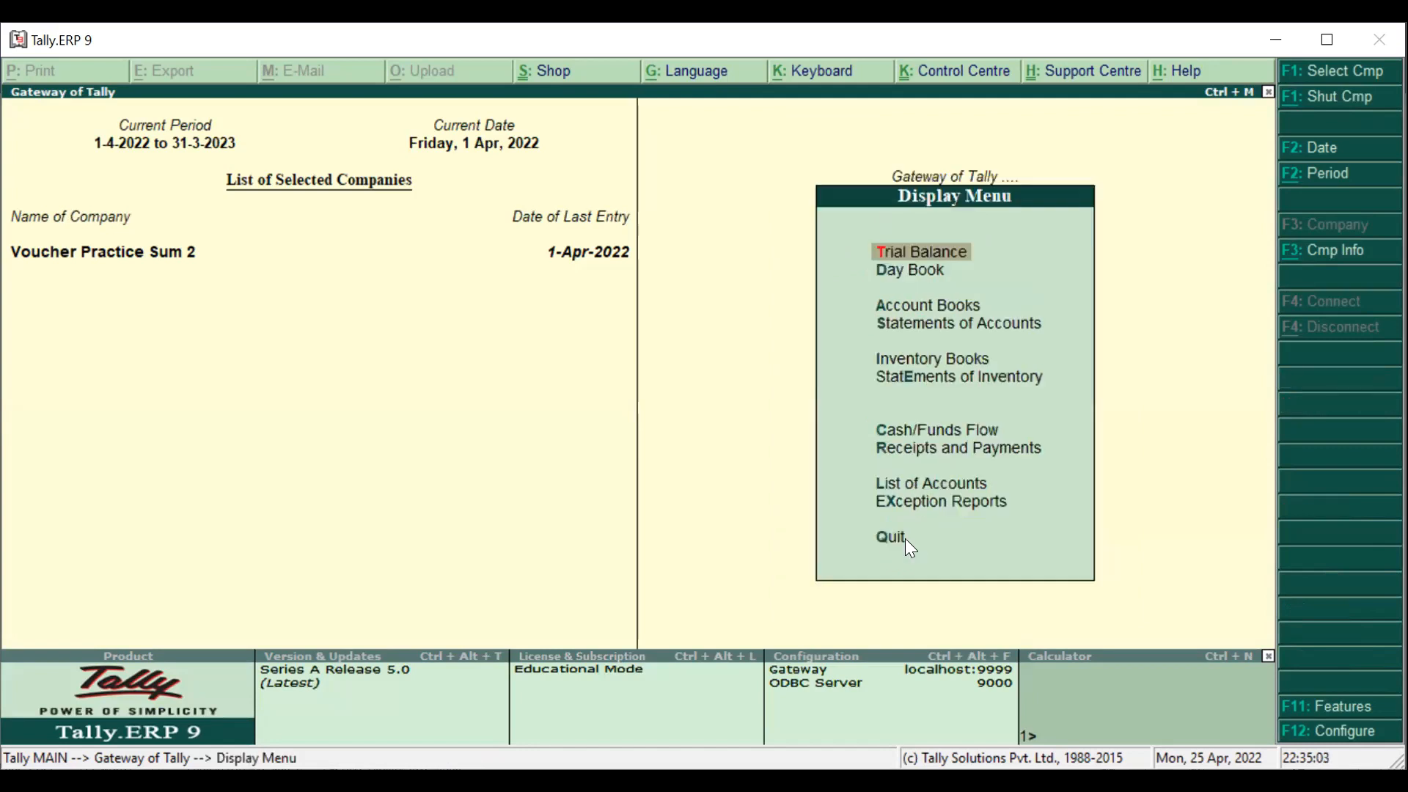
pyautogui.click(914, 271)
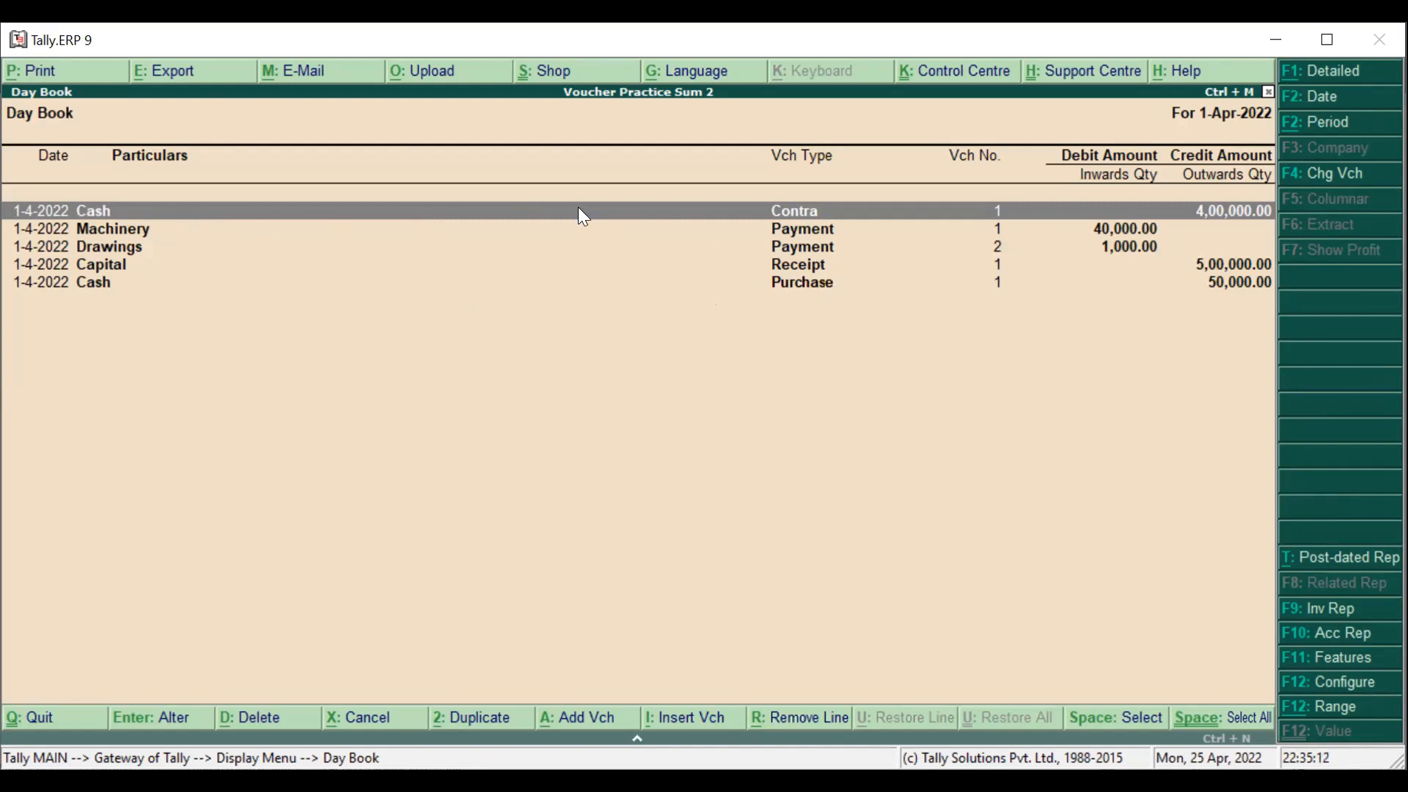
pyautogui.click(606, 214)
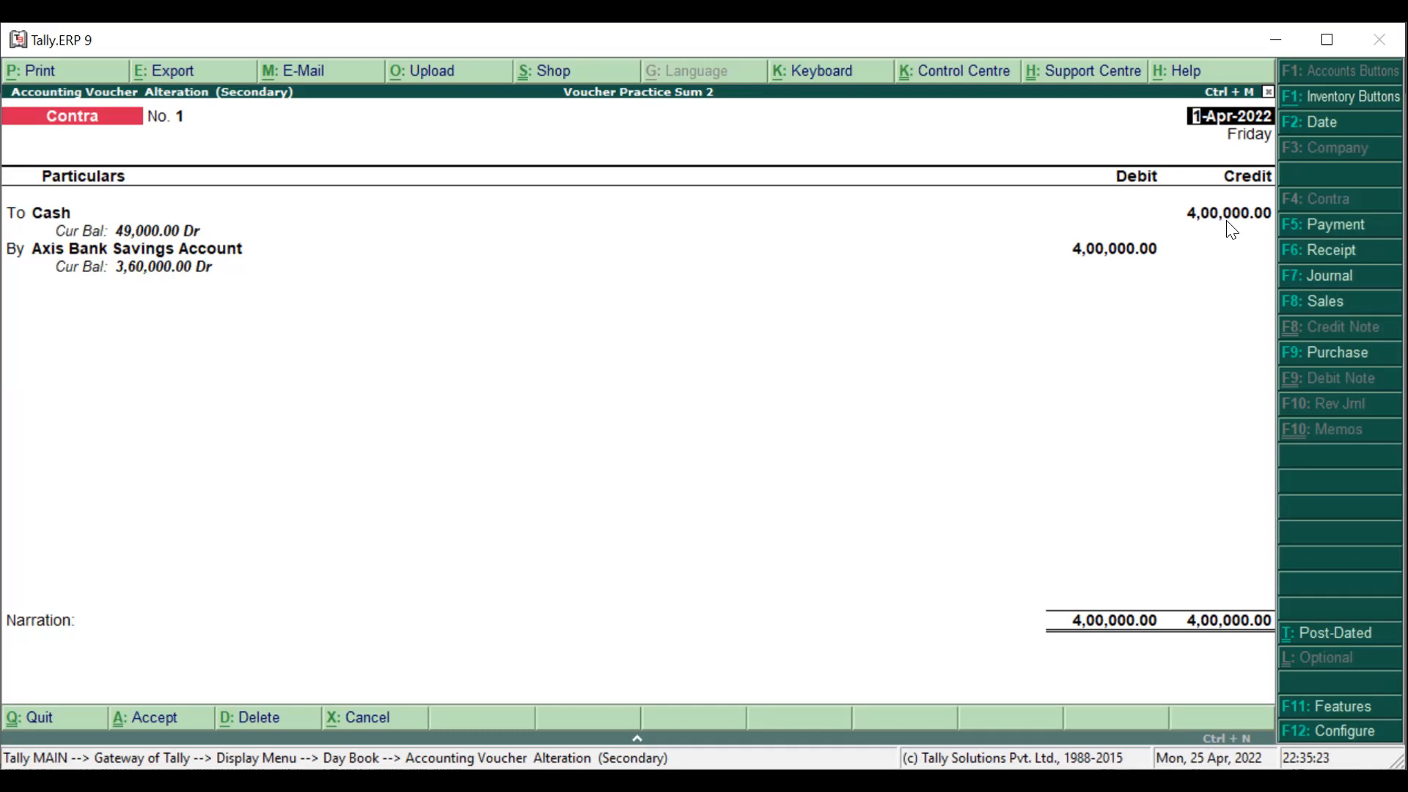
pyautogui.press('Escape')
pyautogui.press('Return')
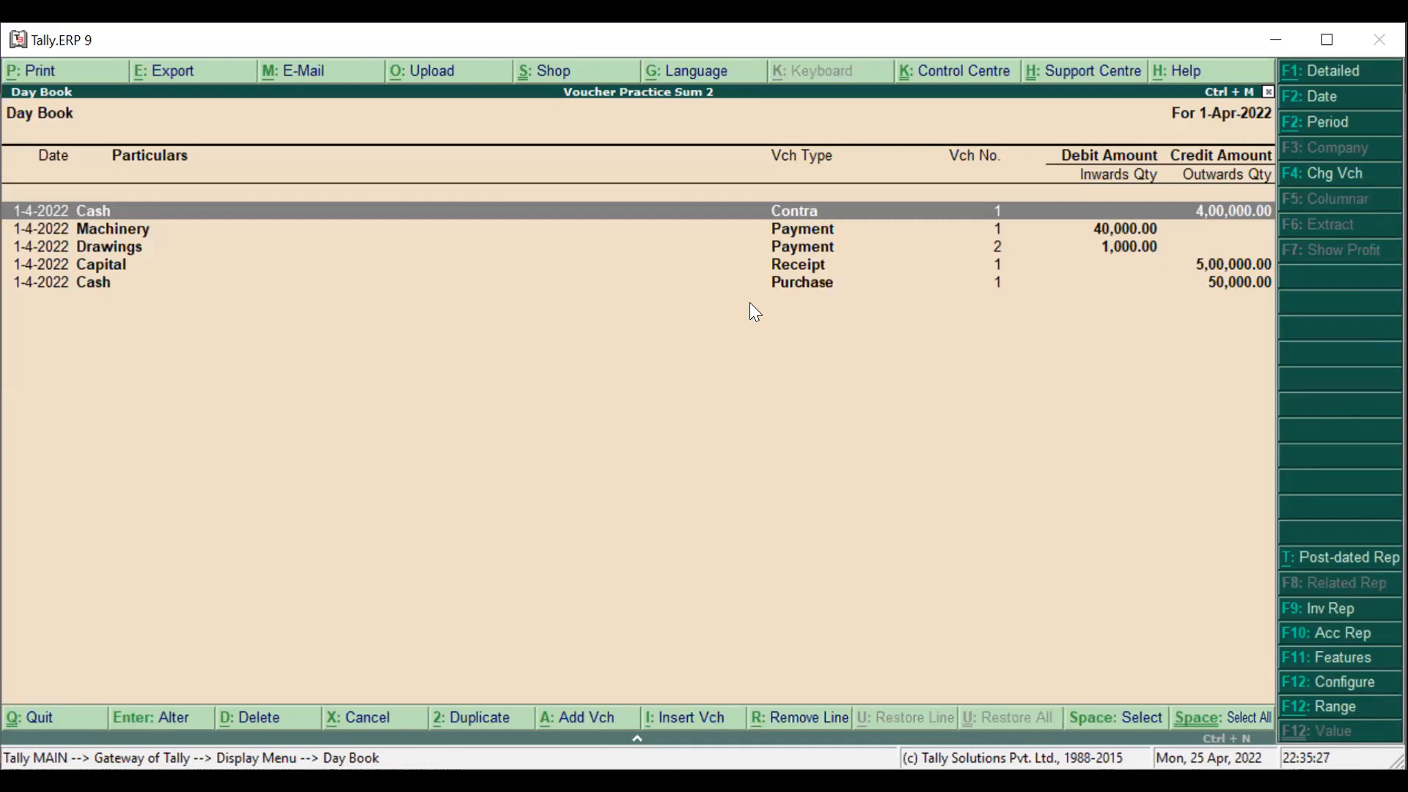
pyautogui.press('Escape')
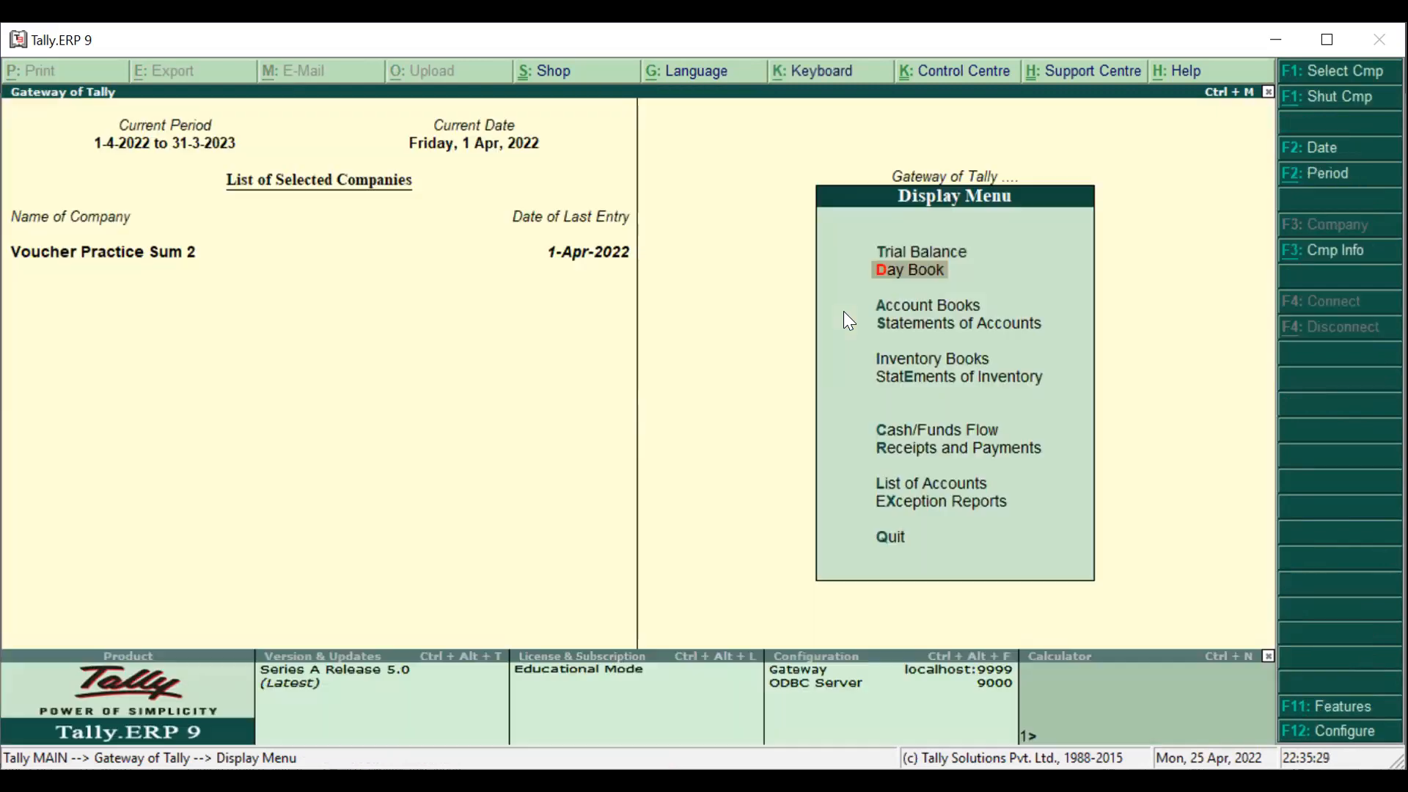
pyautogui.press('Escape')
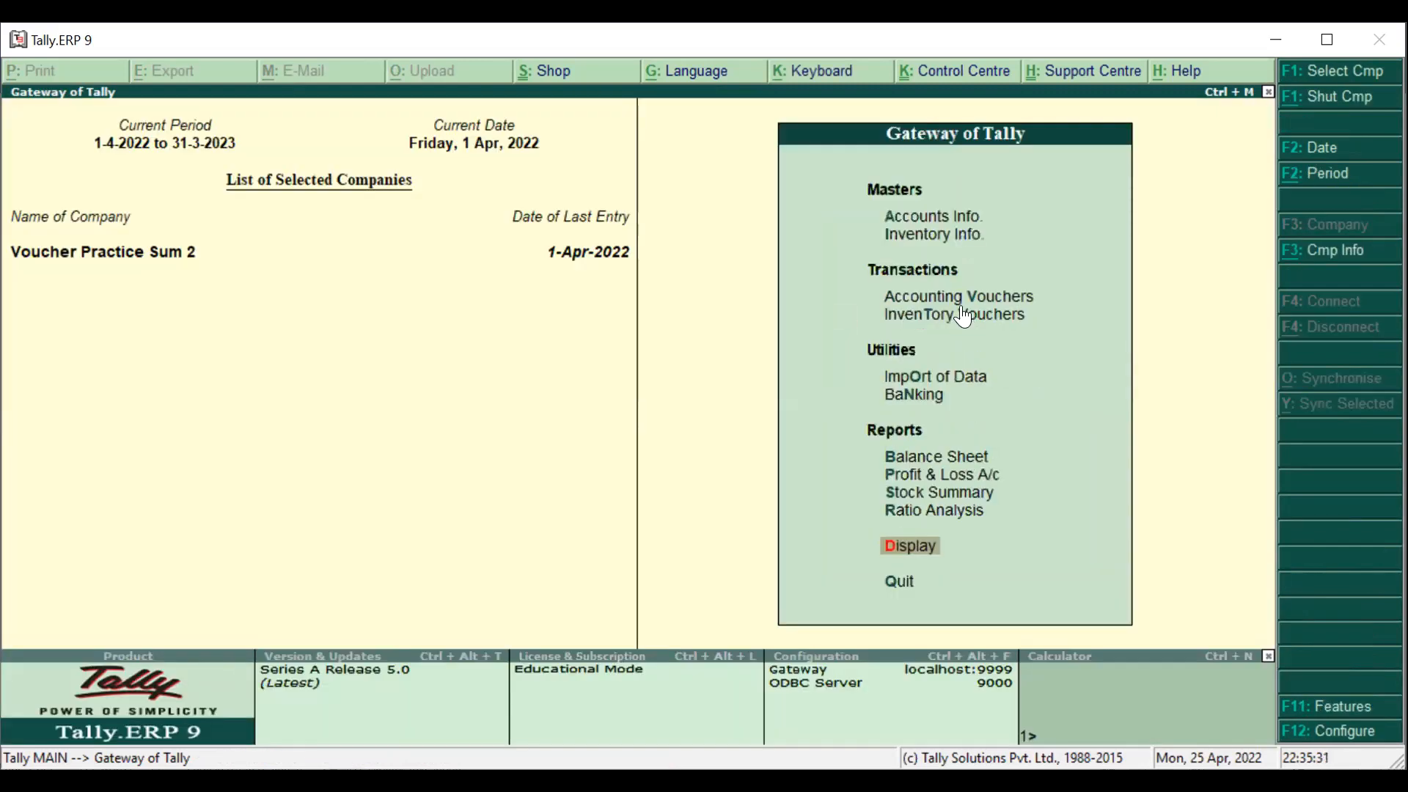
# Start a Contra voucher crediting Axis Bank Savings Account with 60,000, and accept the cheque bank allocation for the full amount.
pyautogui.click(960, 297)
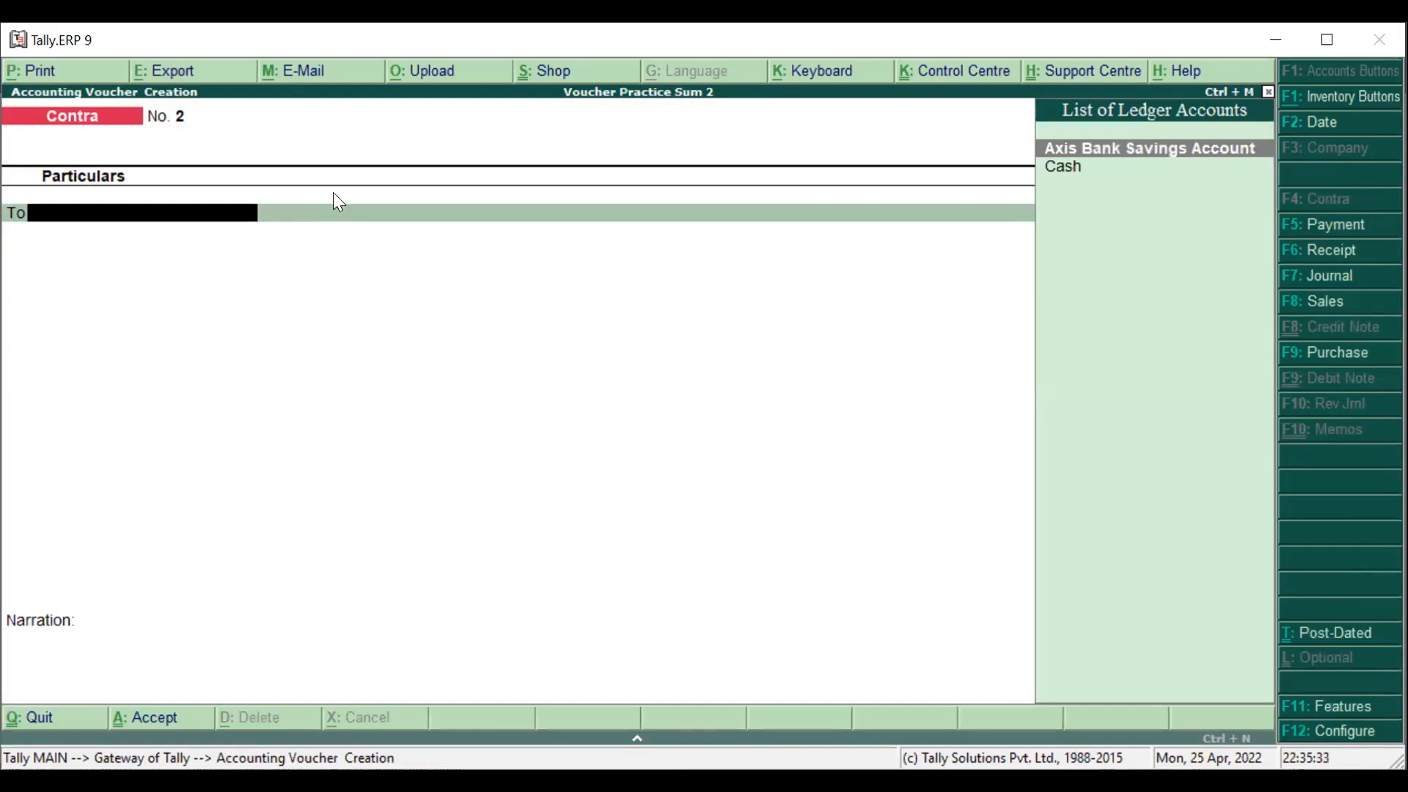
pyautogui.click(1105, 146)
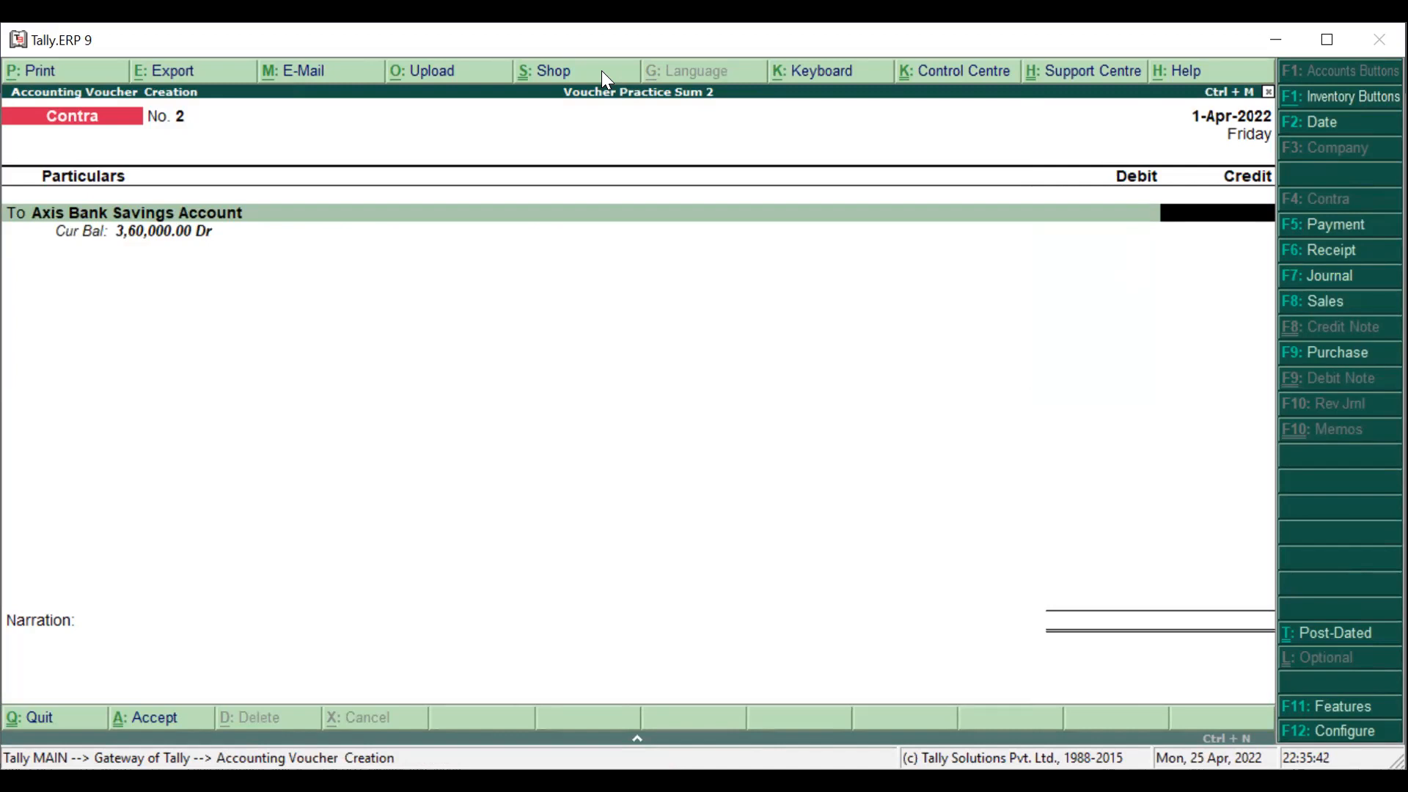
pyautogui.hotkey('alt', 'Tab')
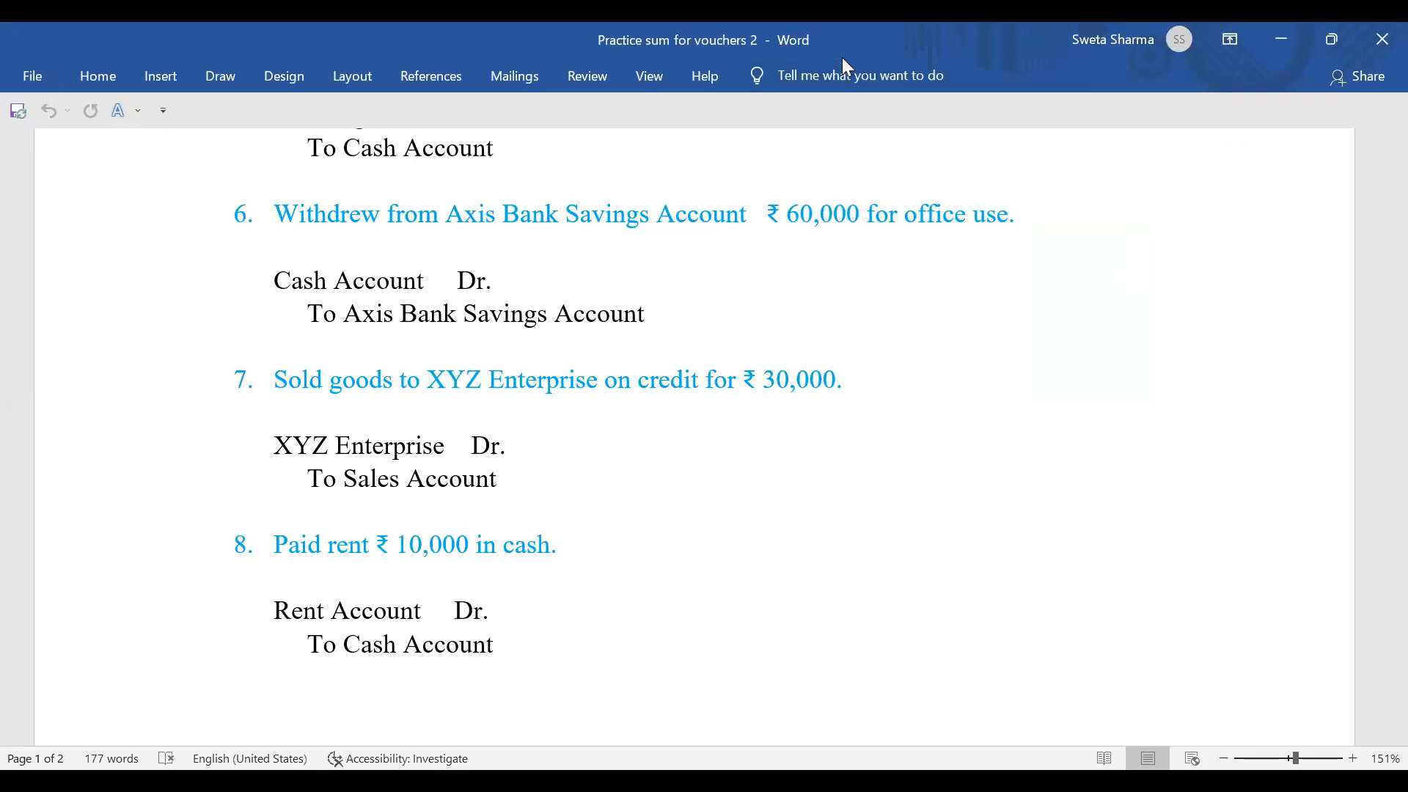
pyautogui.hotkey('alt', 'Tab')
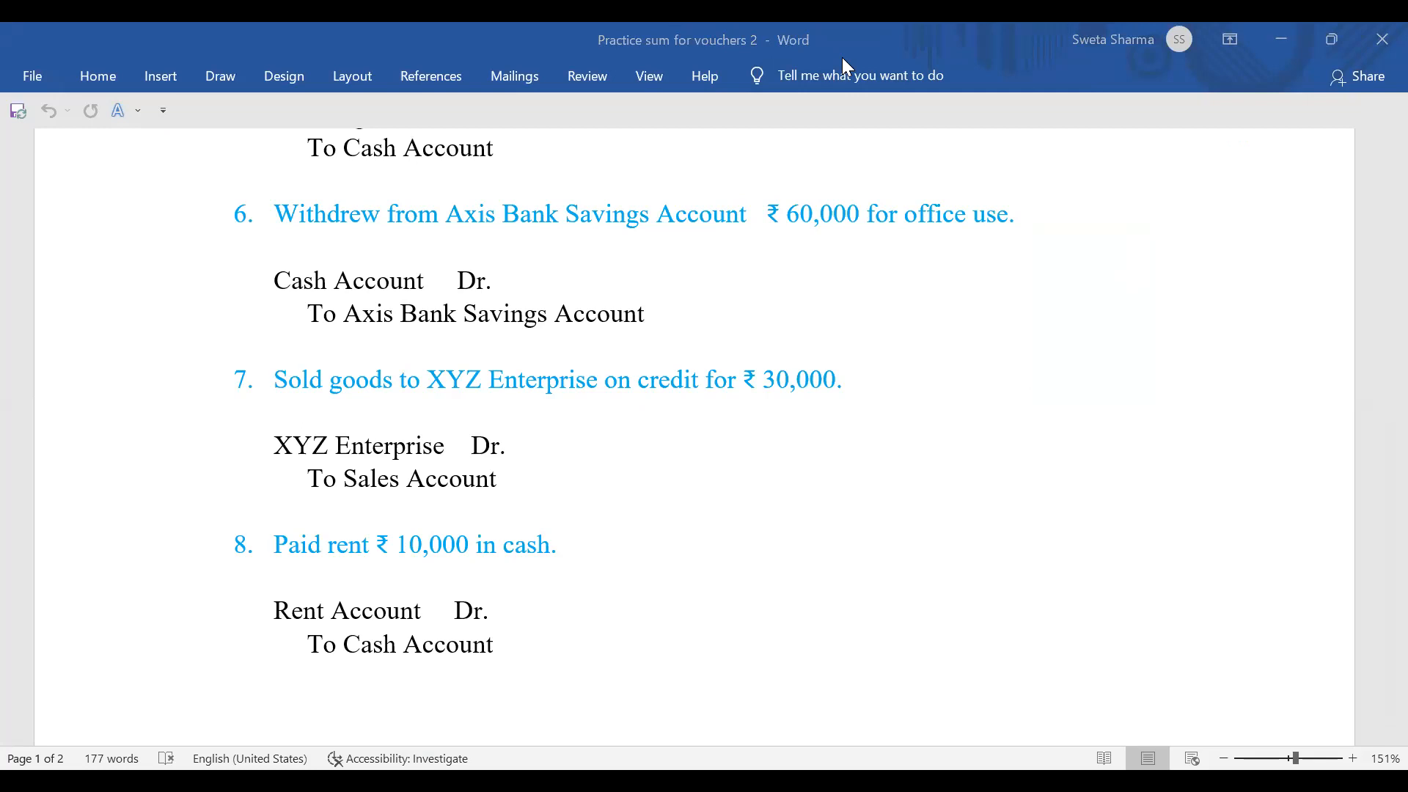
pyautogui.write('600000.00')
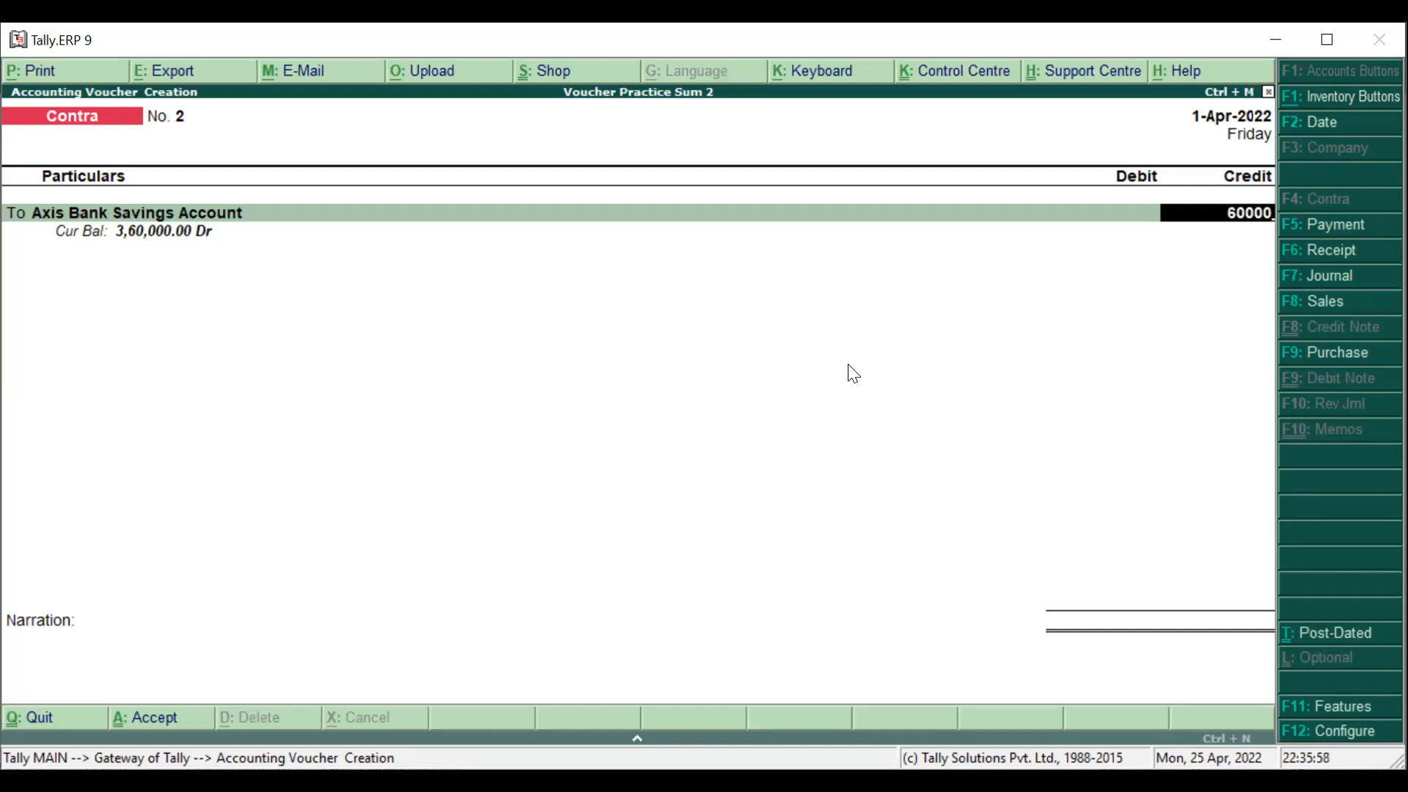
pyautogui.press('Return')
pyautogui.press('Return')
pyautogui.press('Return')
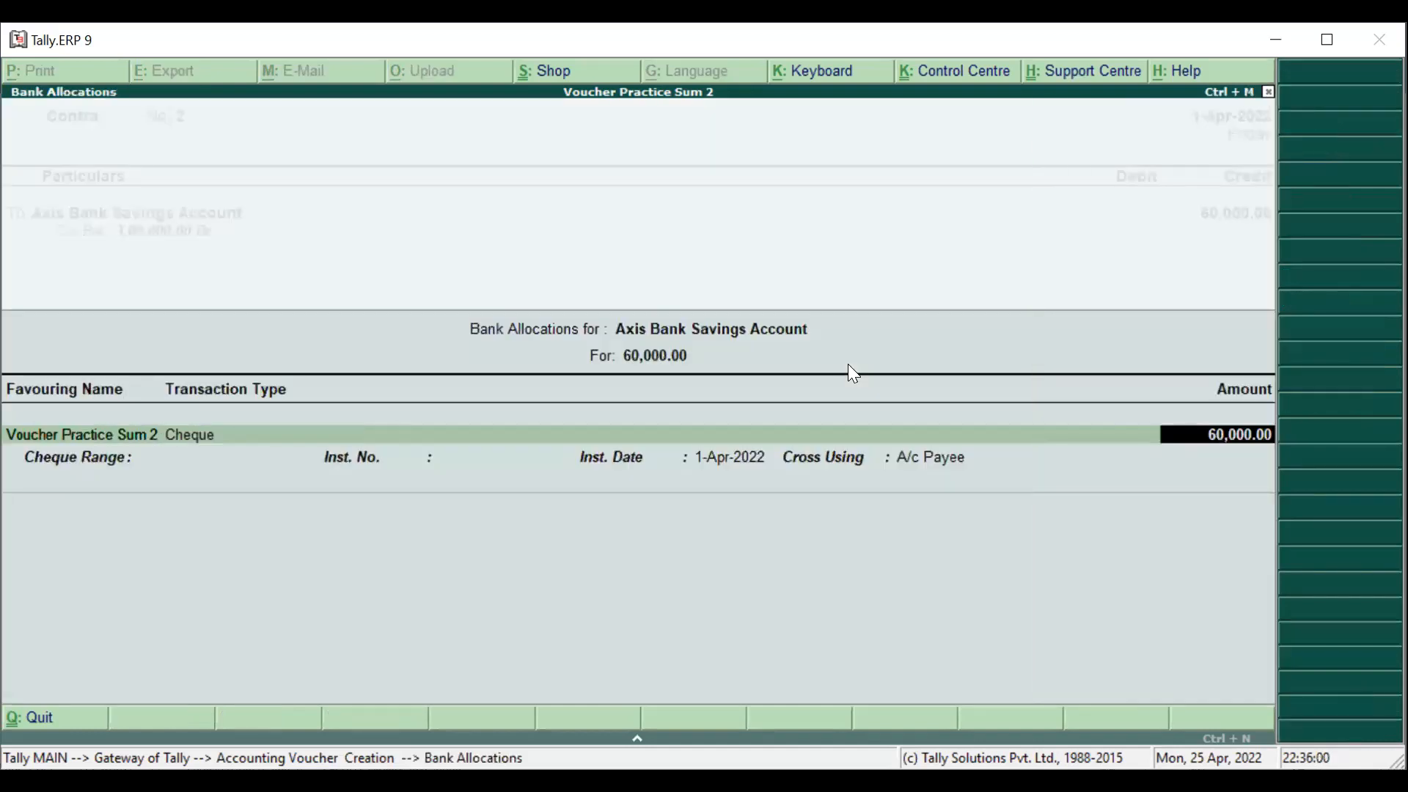
pyautogui.press('Return')
pyautogui.press('Return')
pyautogui.press('Return')
pyautogui.press('Return')
pyautogui.press('Return')
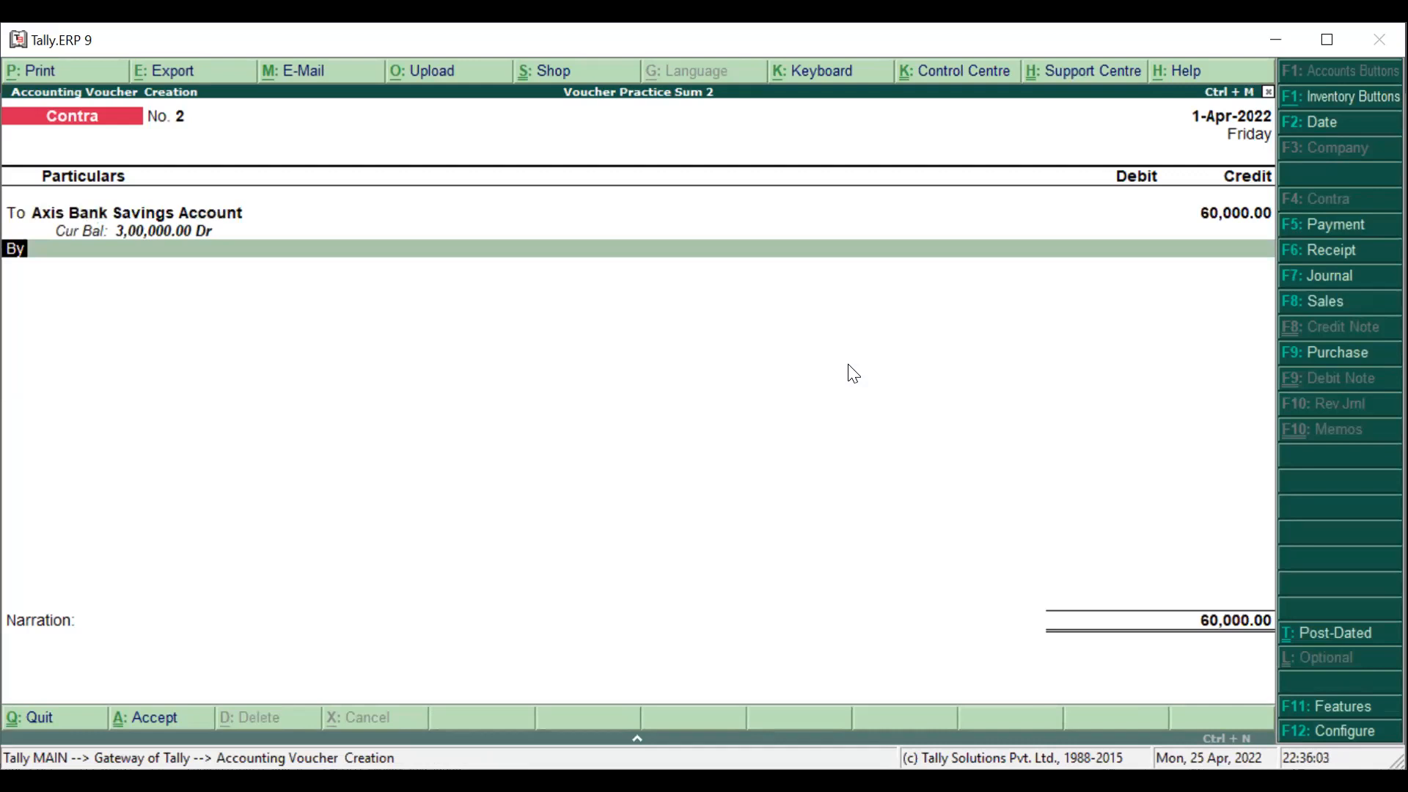
# Debit Cash with 60,000 on the Contra voucher and save it with a blank narration.
pyautogui.press('Return')
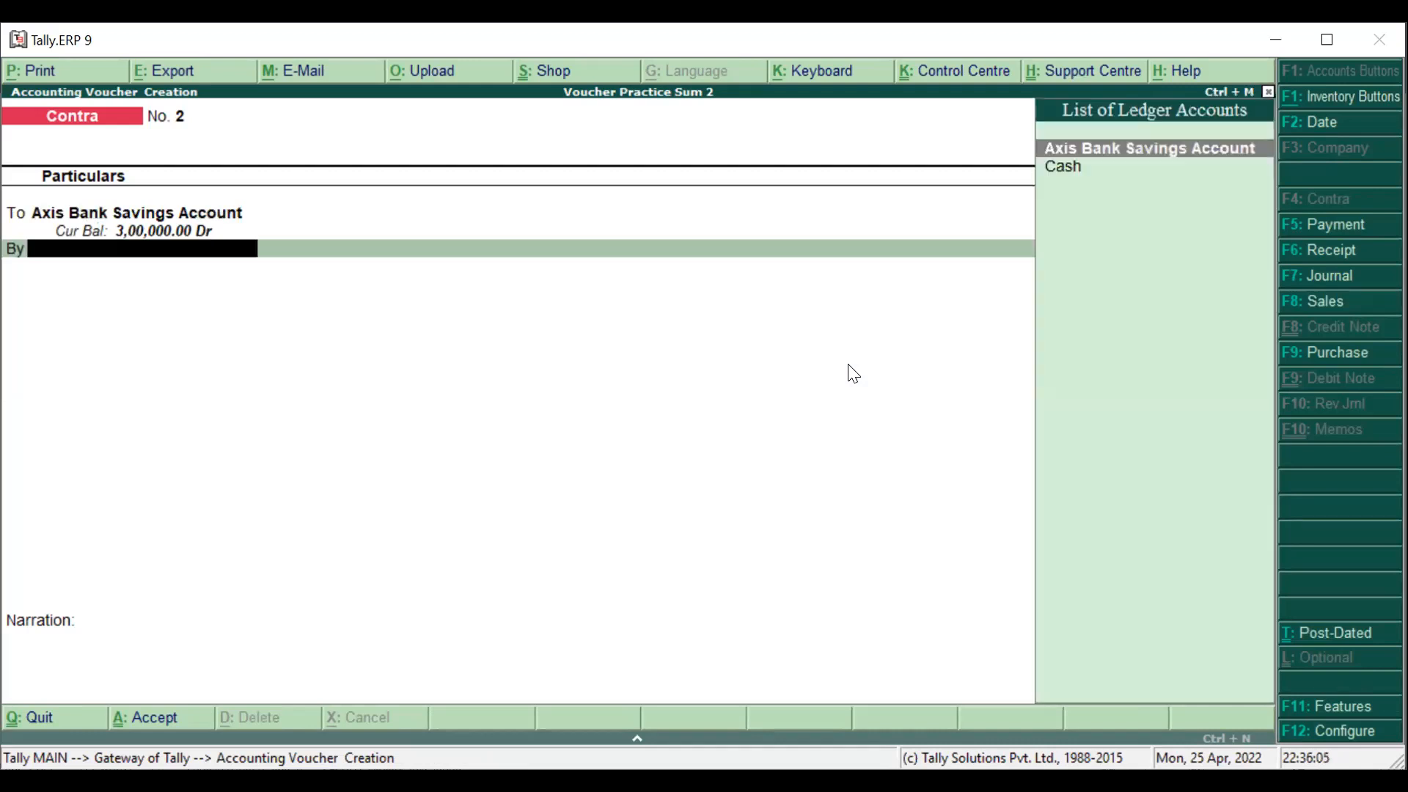
pyautogui.write('Cas')
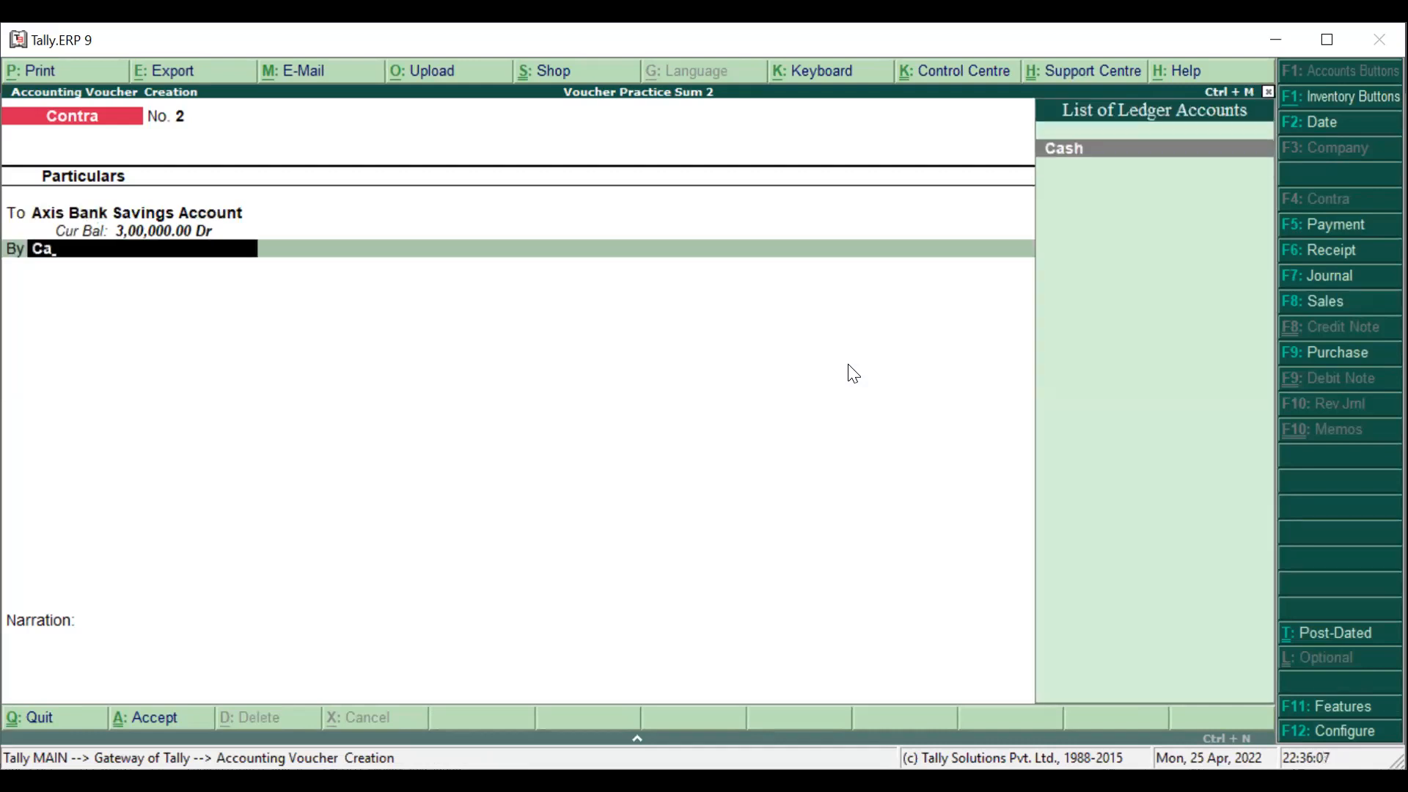
pyautogui.press('Return')
pyautogui.press('Return')
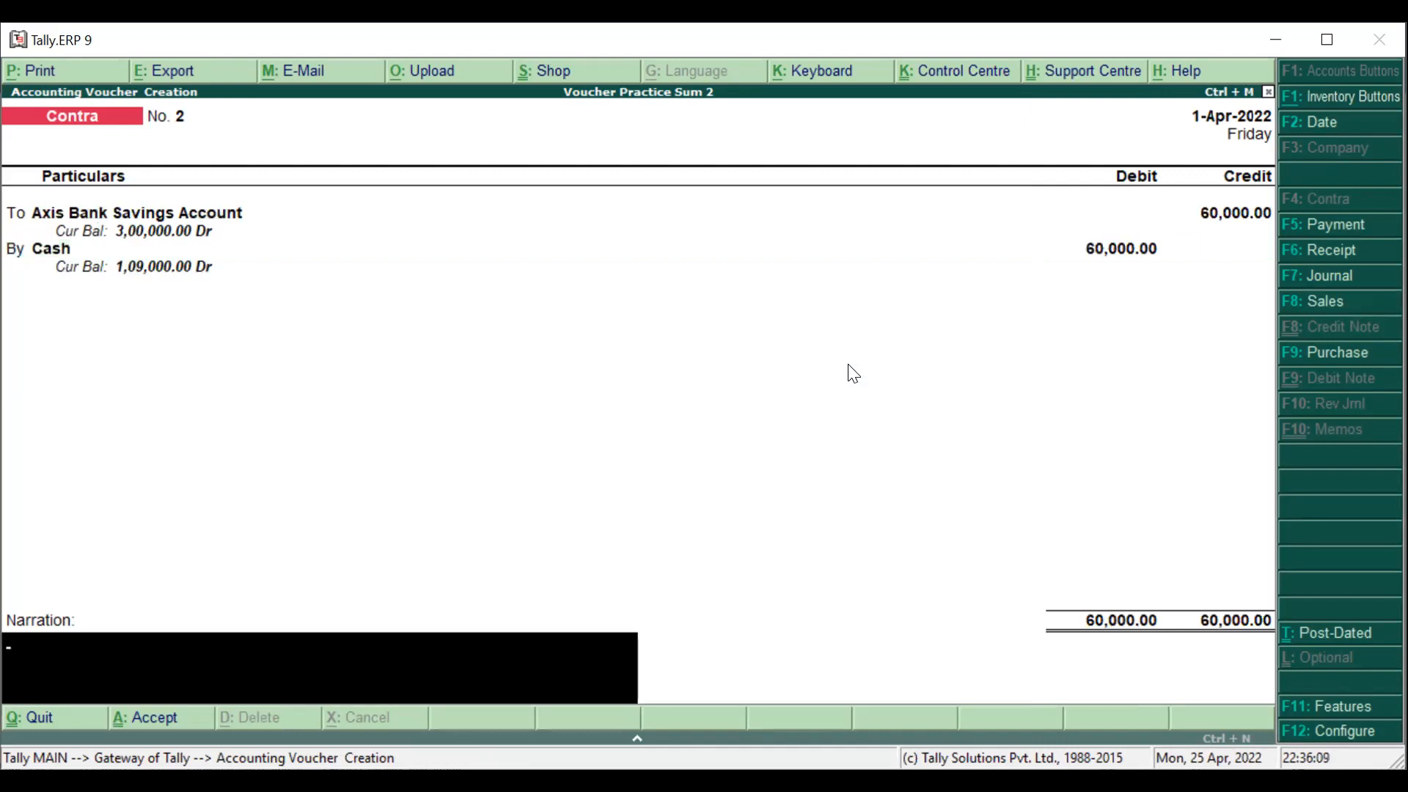
pyautogui.press('Return')
pyautogui.press('Return')
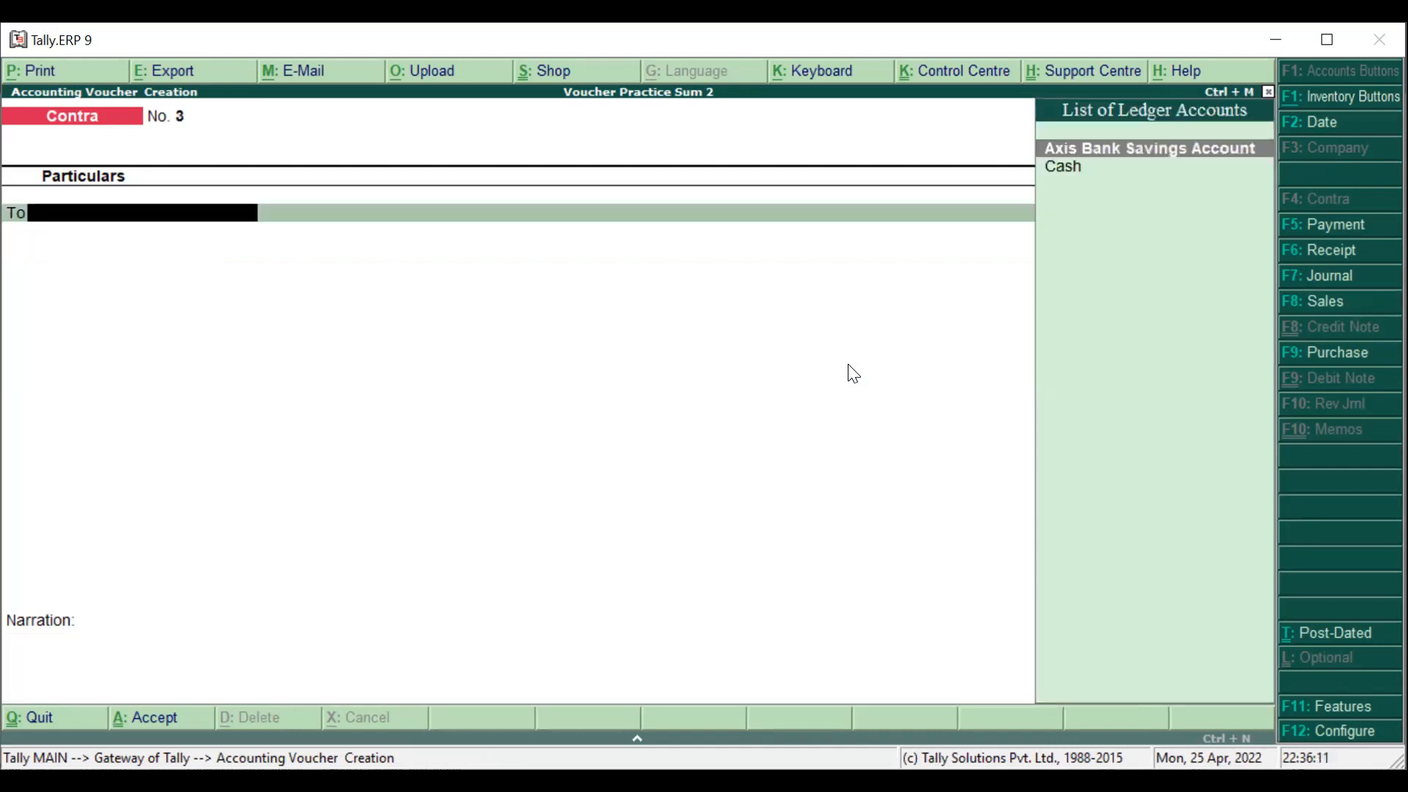
# Check transaction 7 in the Word question sheet and start a Sales voucher in voucher mode, leaving its reference blank.
pyautogui.press('Return')
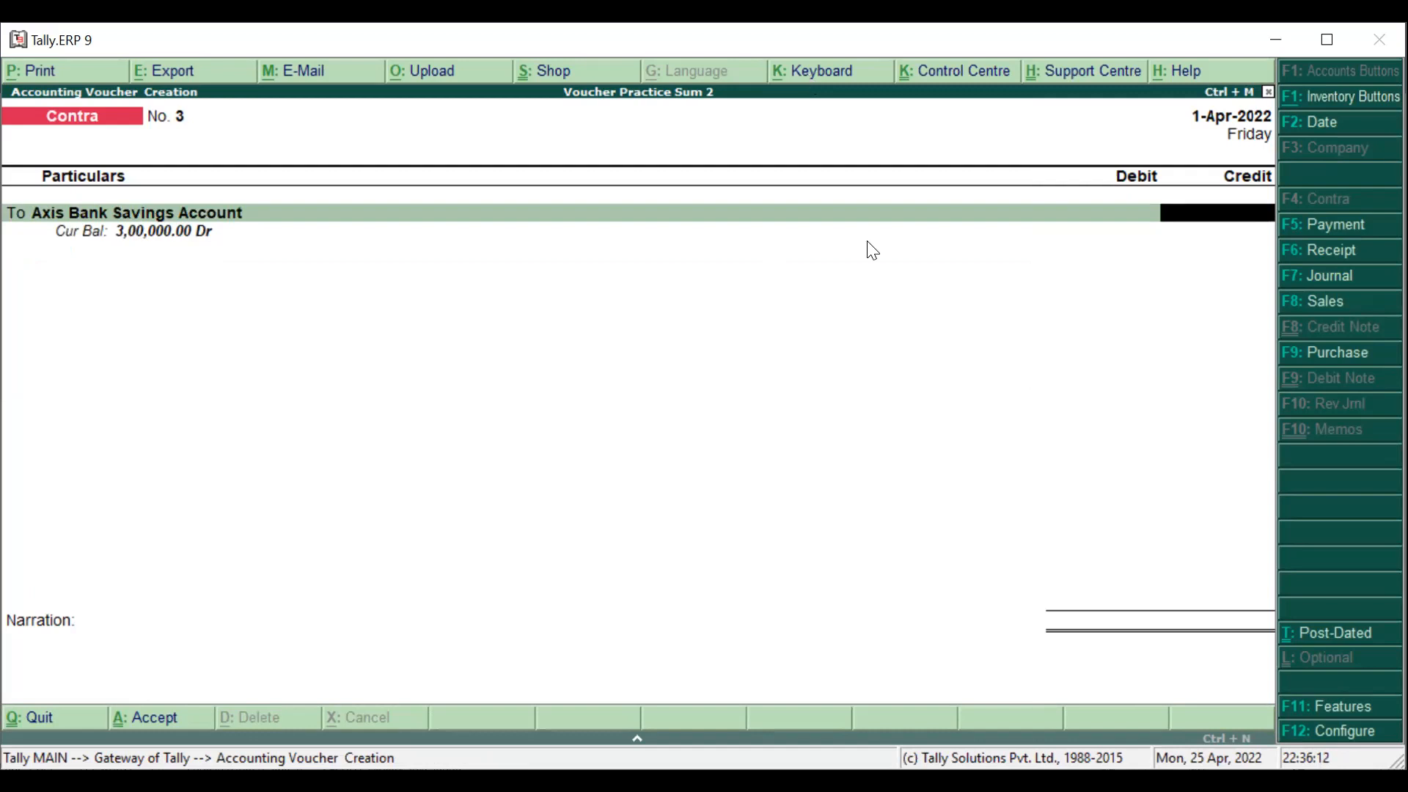
pyautogui.hotkey('alt', 'Tab')
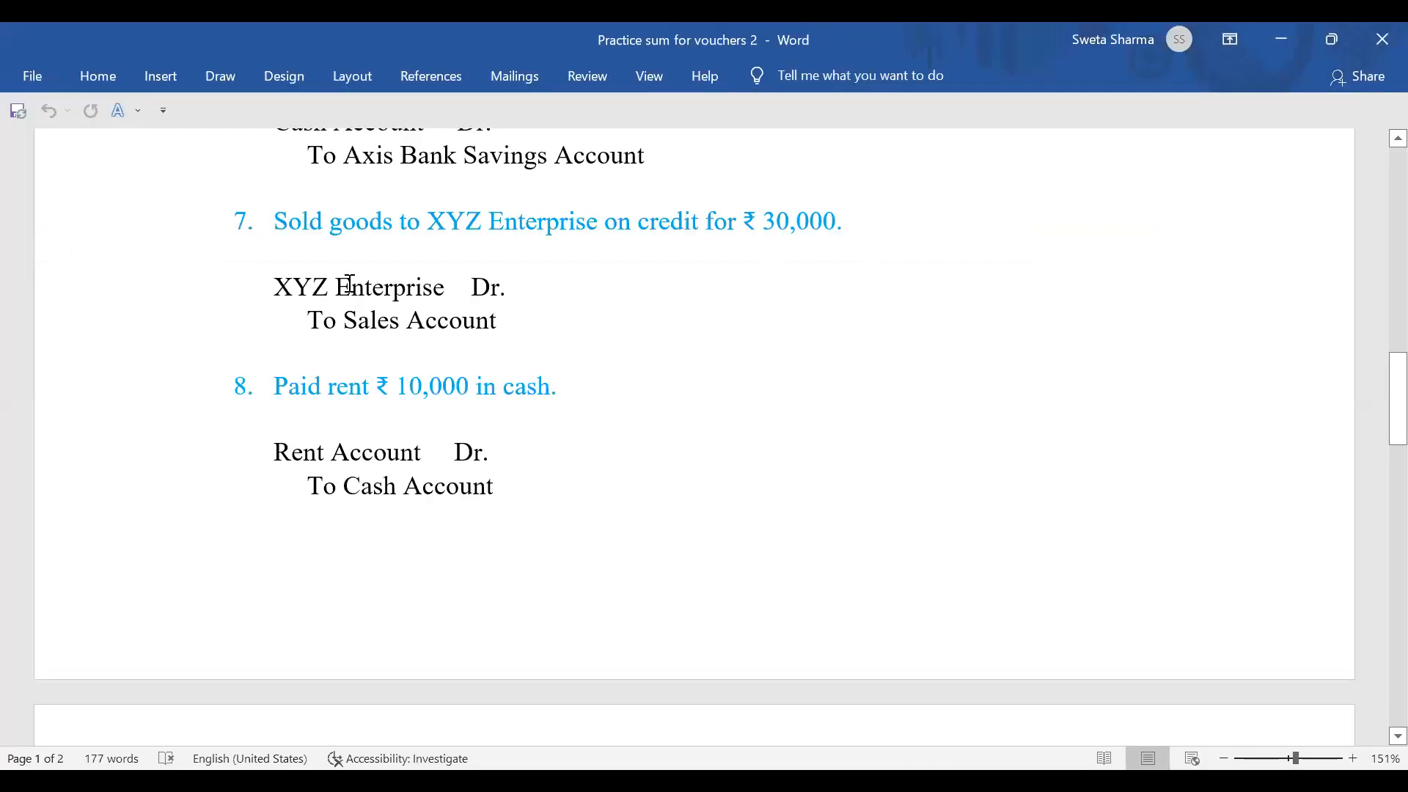
pyautogui.scroll(-1, 733, 287)
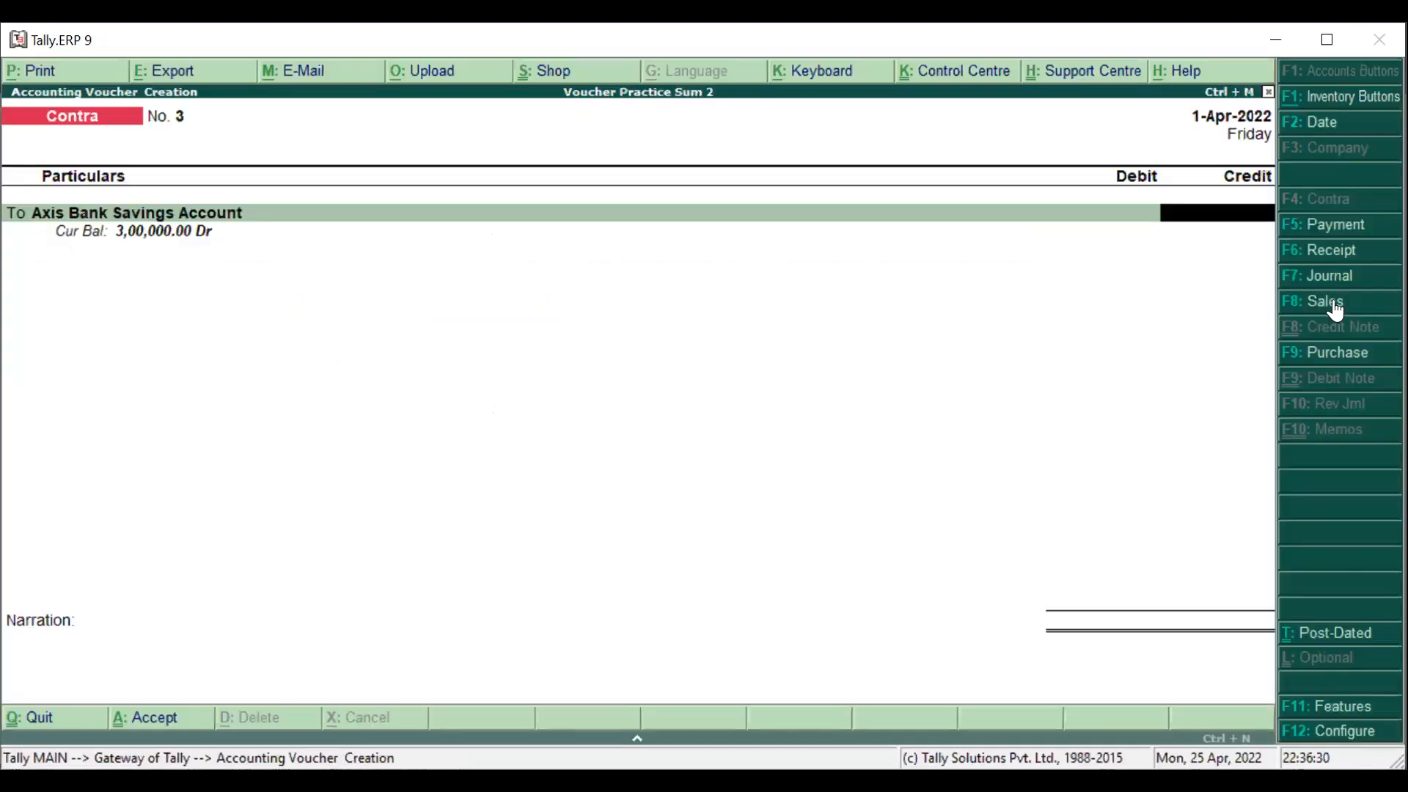
pyautogui.click(1333, 303)
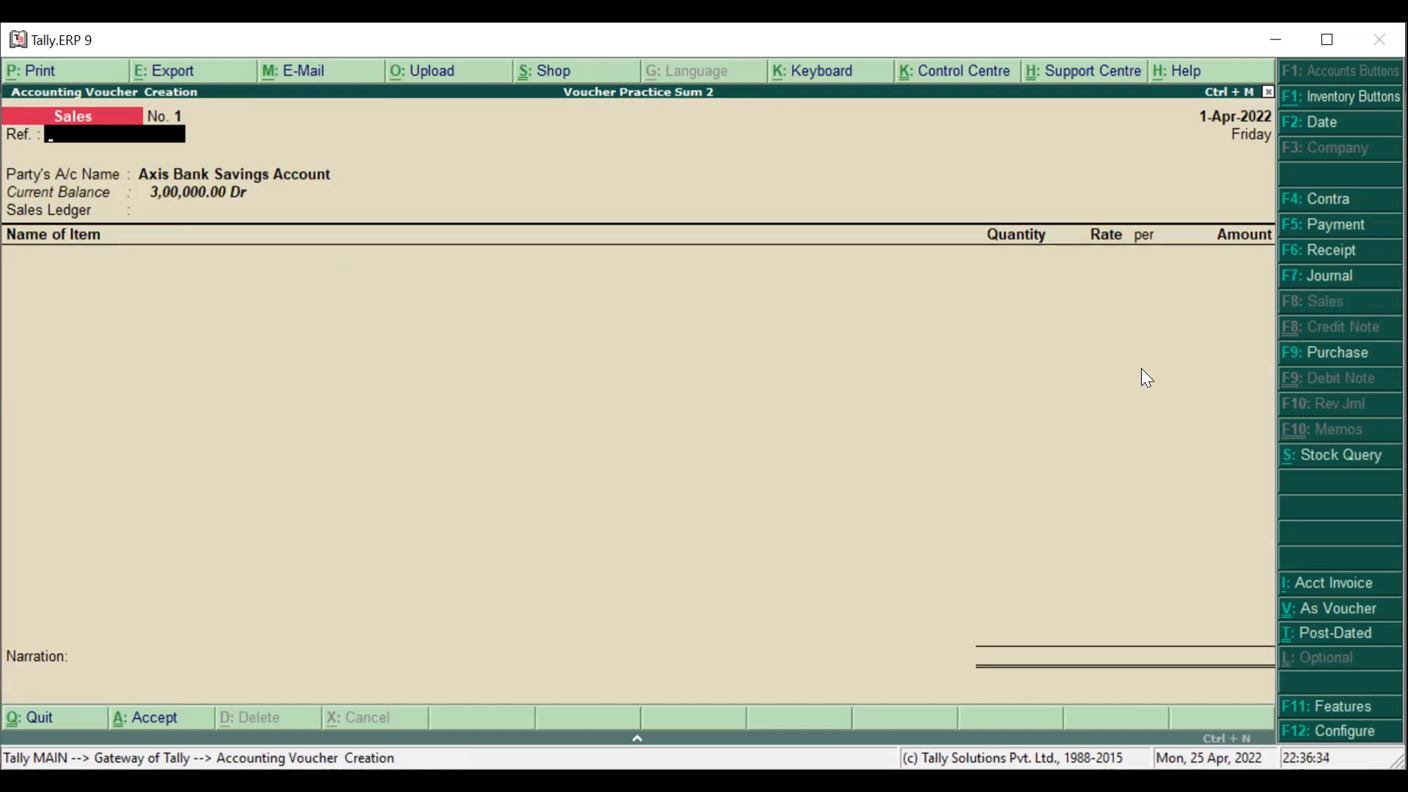
pyautogui.click(1348, 603)
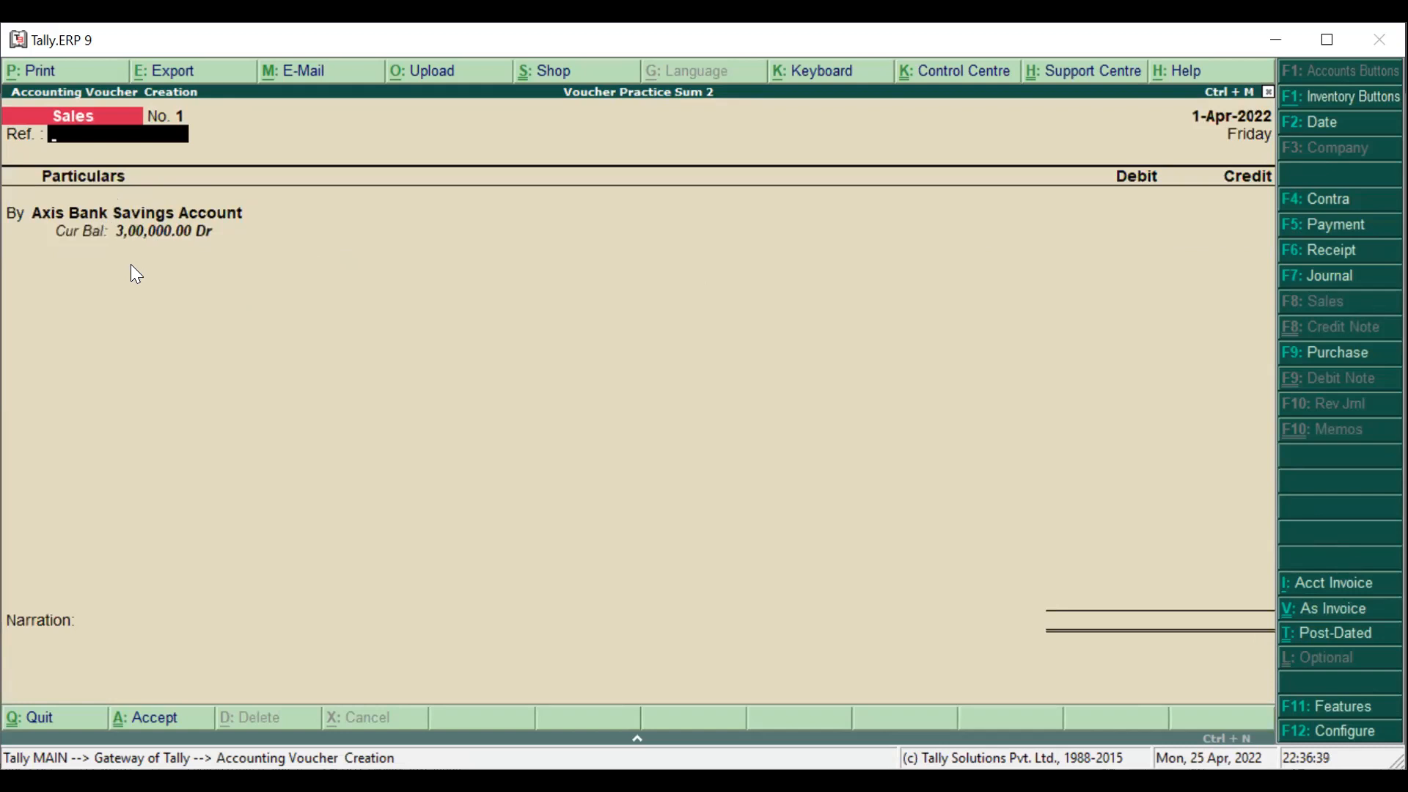
pyautogui.press('Return')
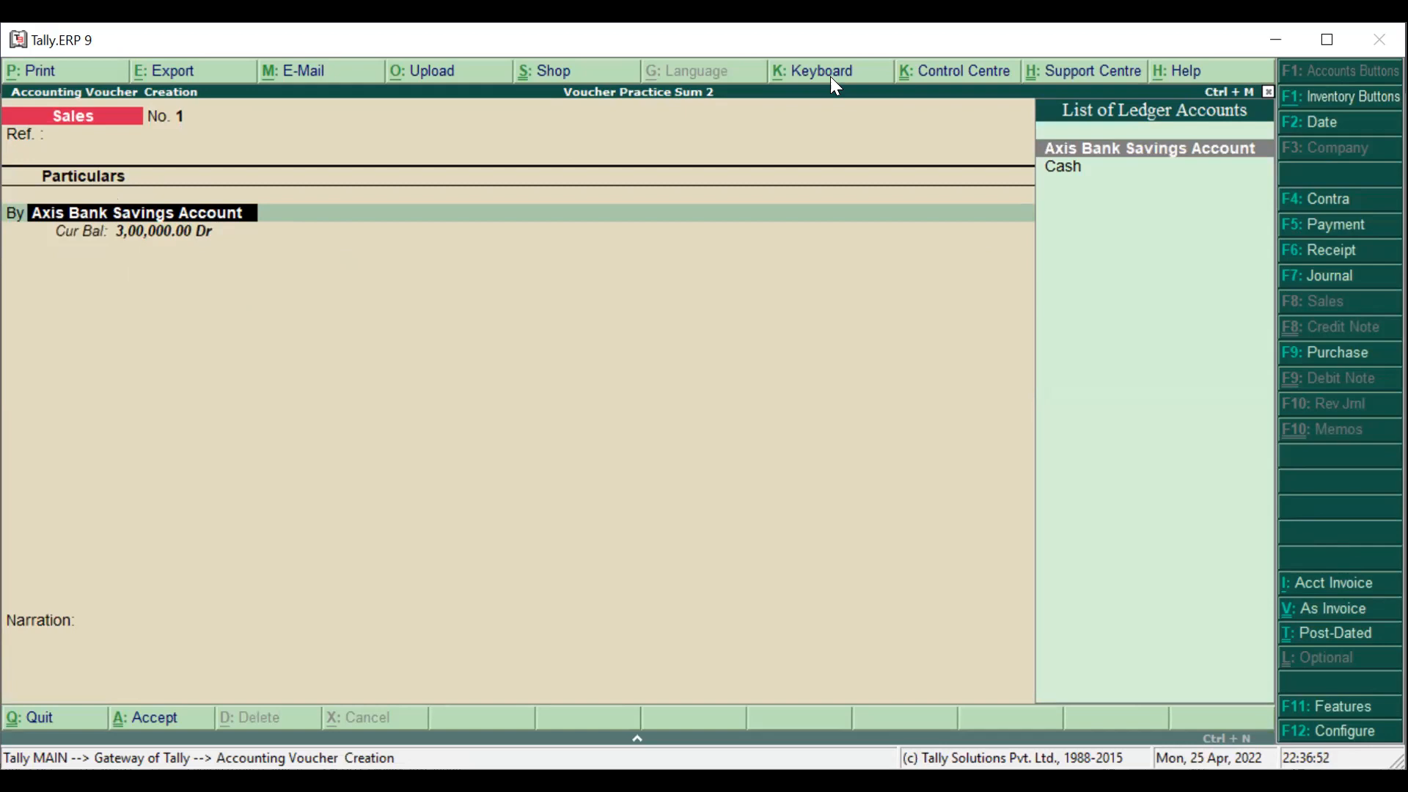
# Replace the Sales voucher's debit account with a new ledger, XYZ Enterprise, created under Sundry Debtors with the other settings at their defaults.
pyautogui.hotkey('alt', 'Tab')
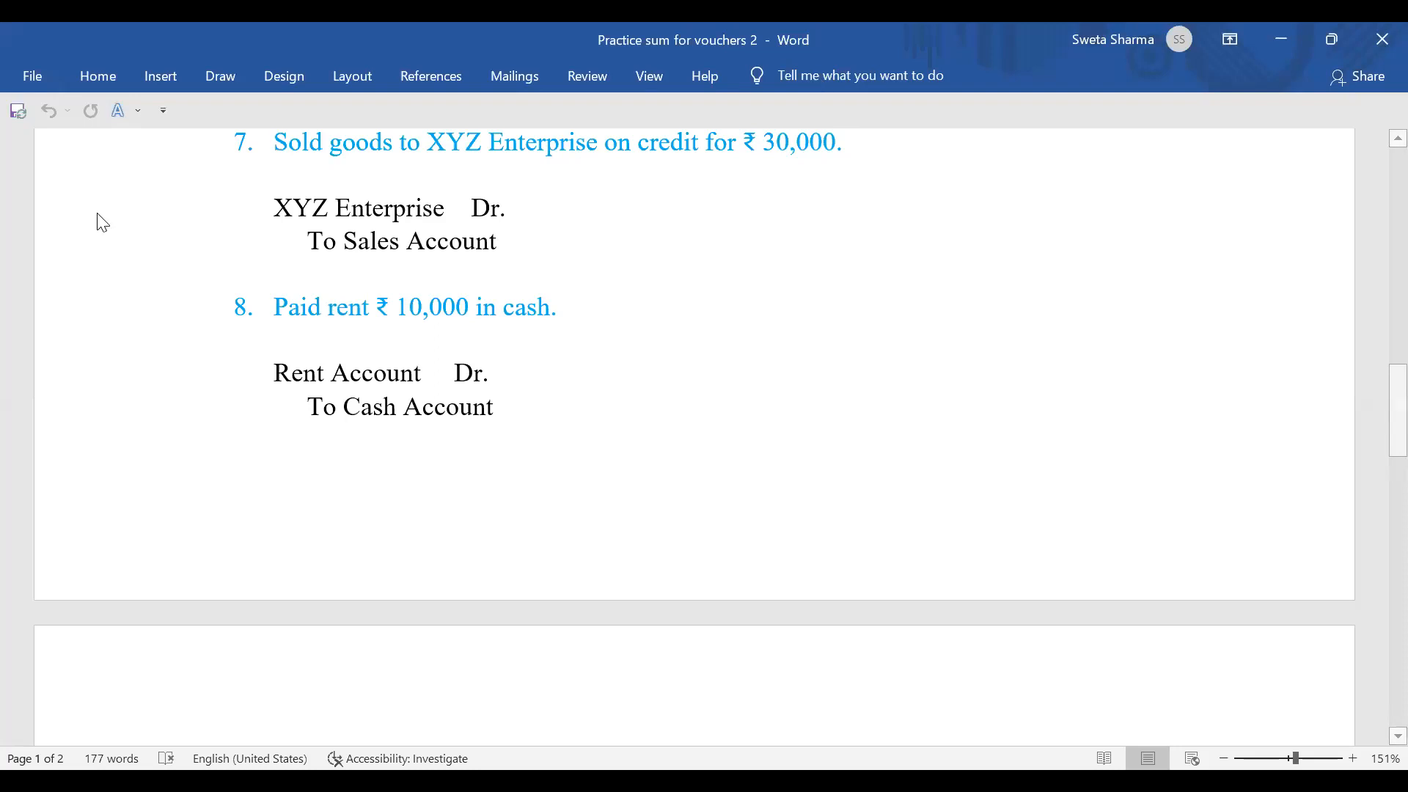
pyautogui.hotkey('alt', 'Tab')
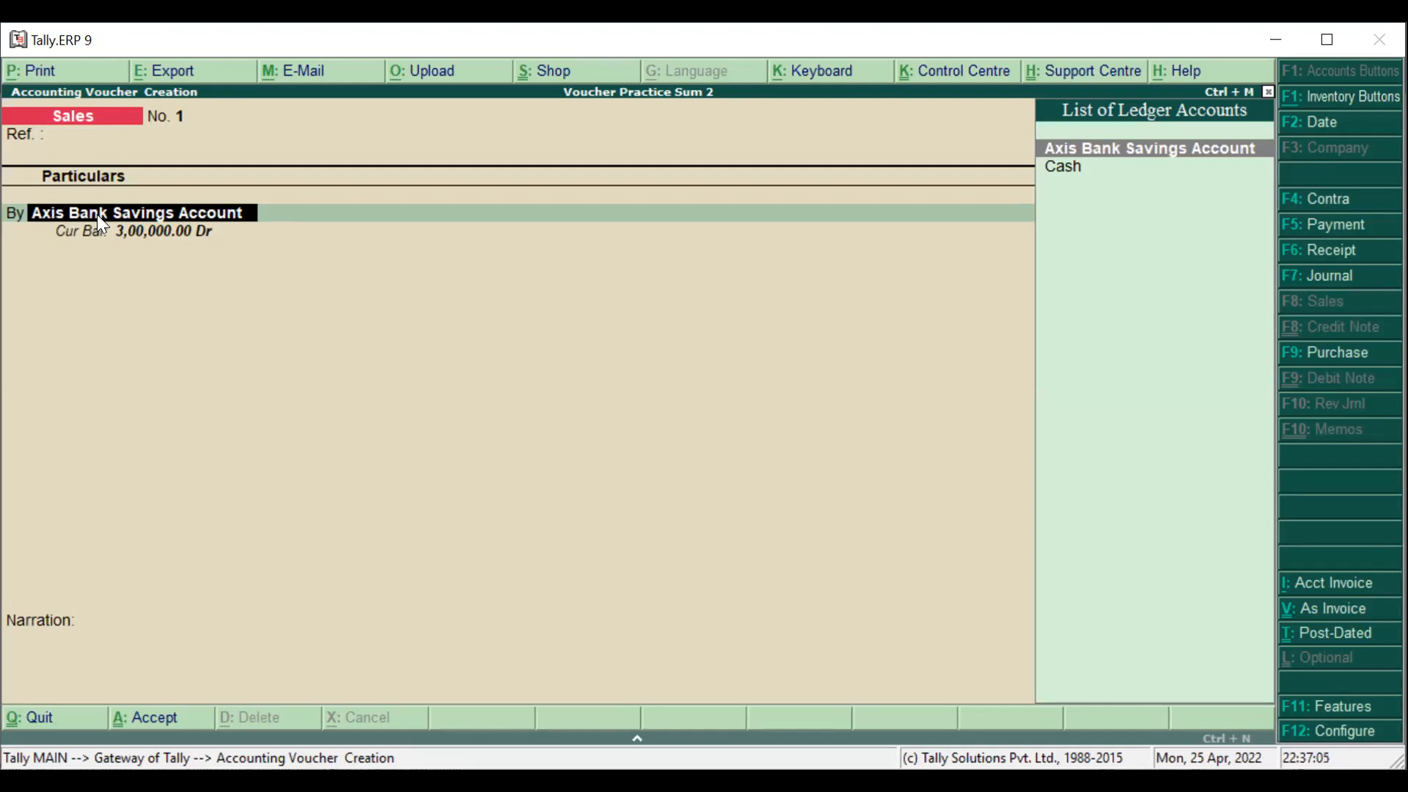
pyautogui.press('BackSpace')
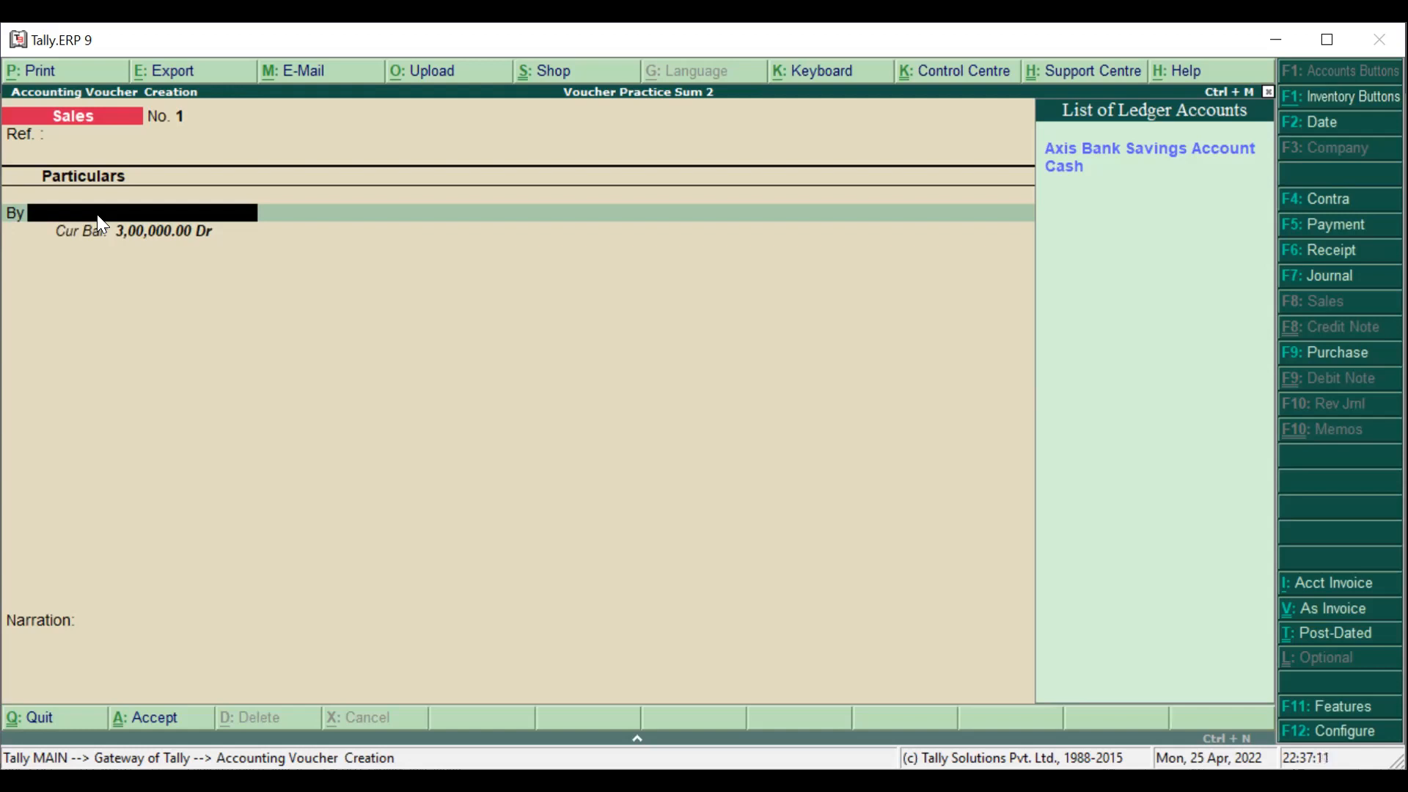
pyautogui.hotkey('alt', 'c')
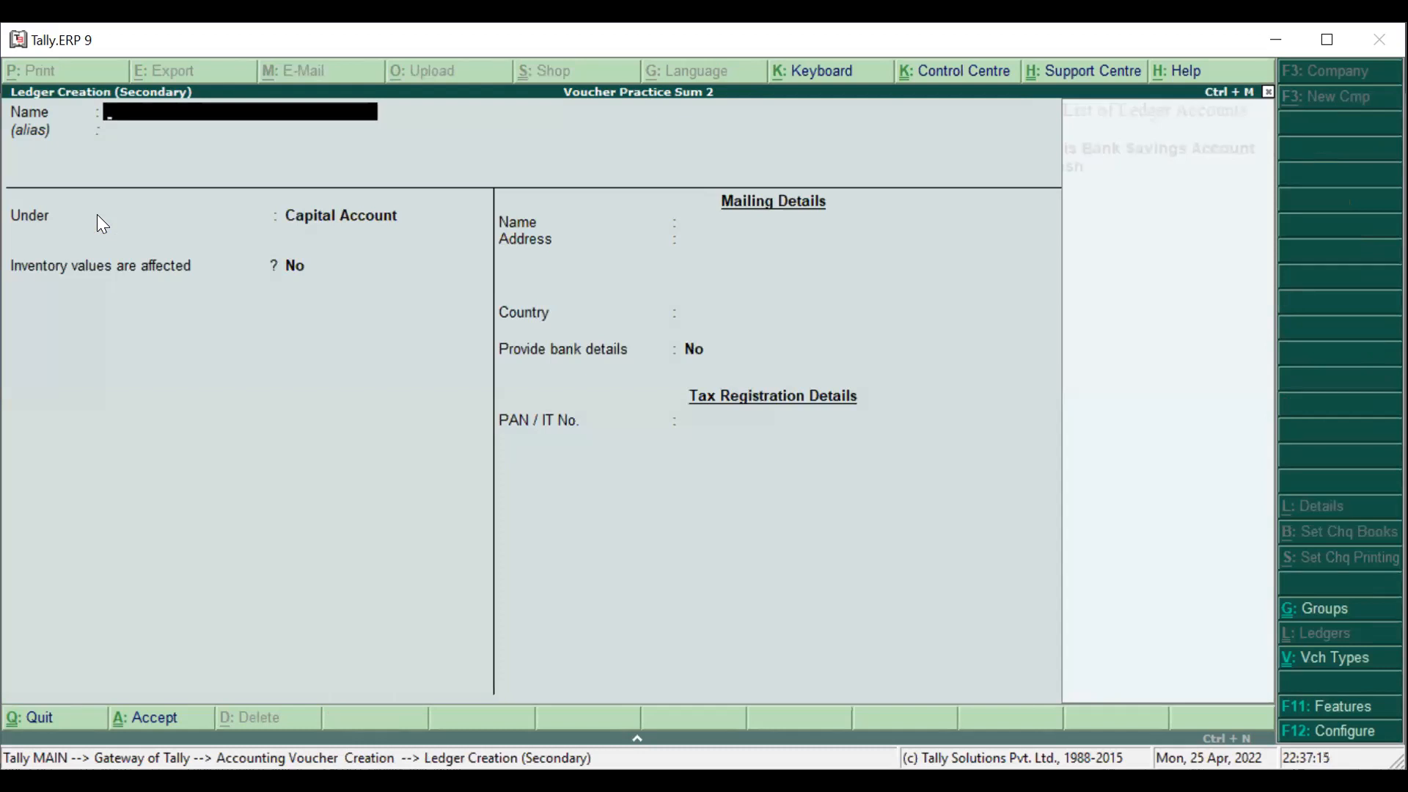
pyautogui.write('XYZ Enterprise')
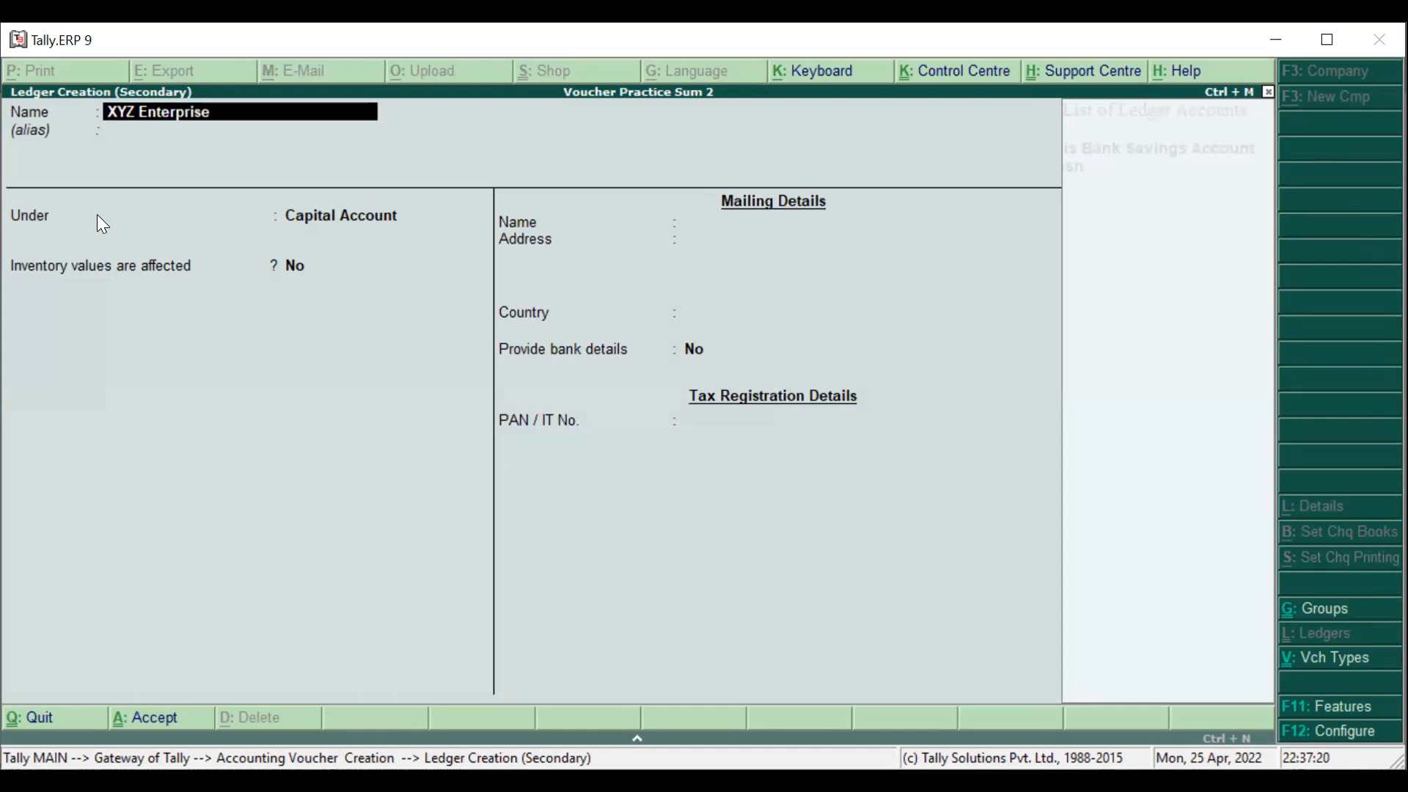
pyautogui.press('Return')
pyautogui.press('Return')
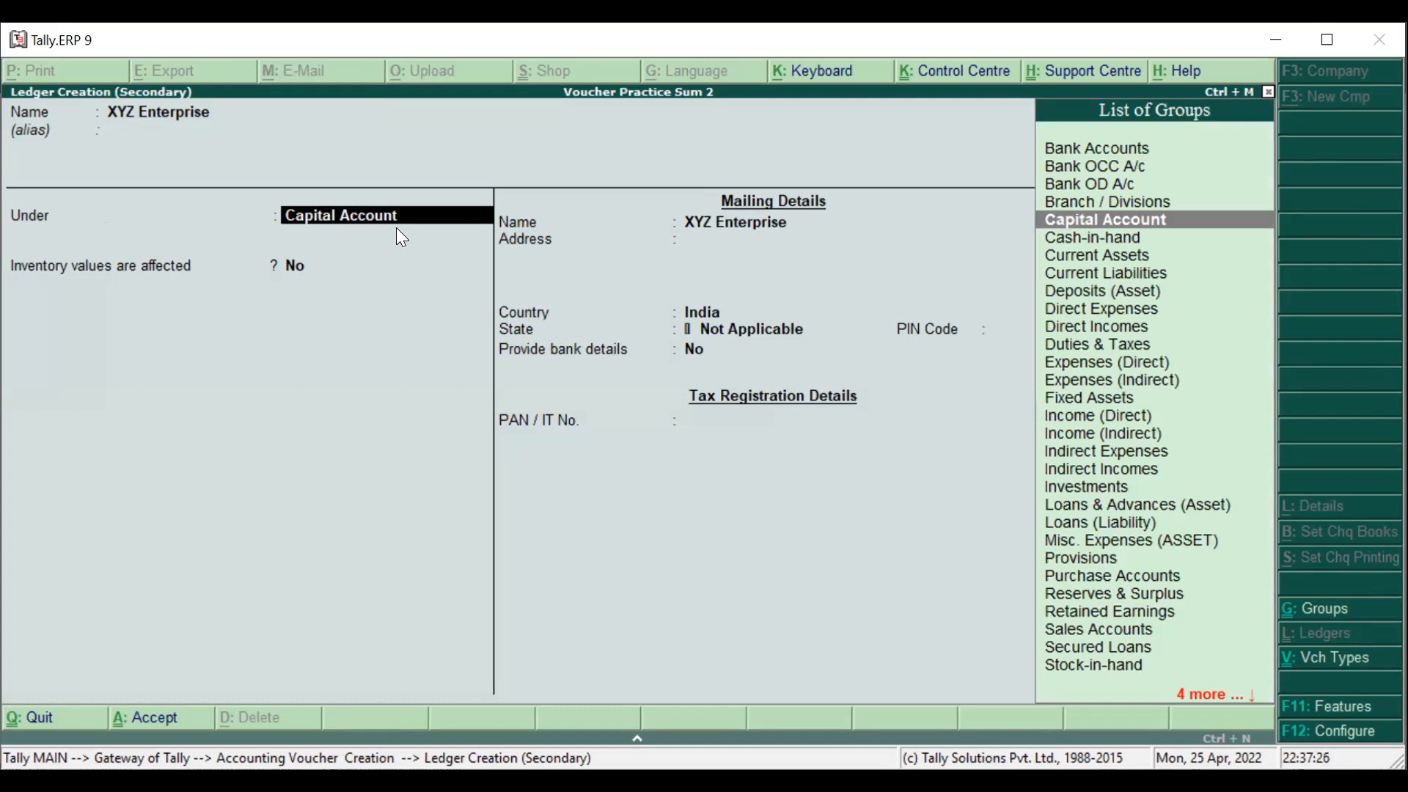
pyautogui.write('Sun')
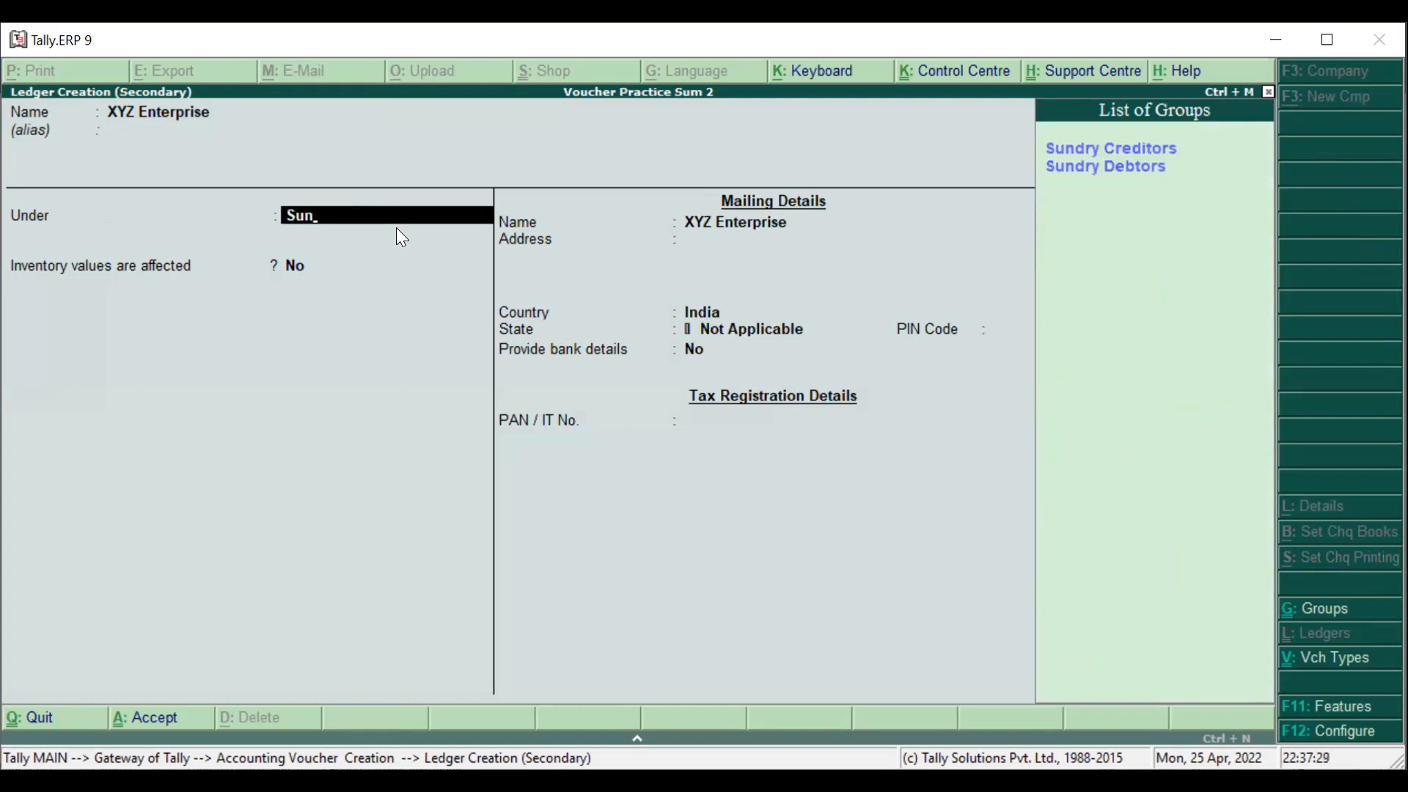
pyautogui.press('Down')
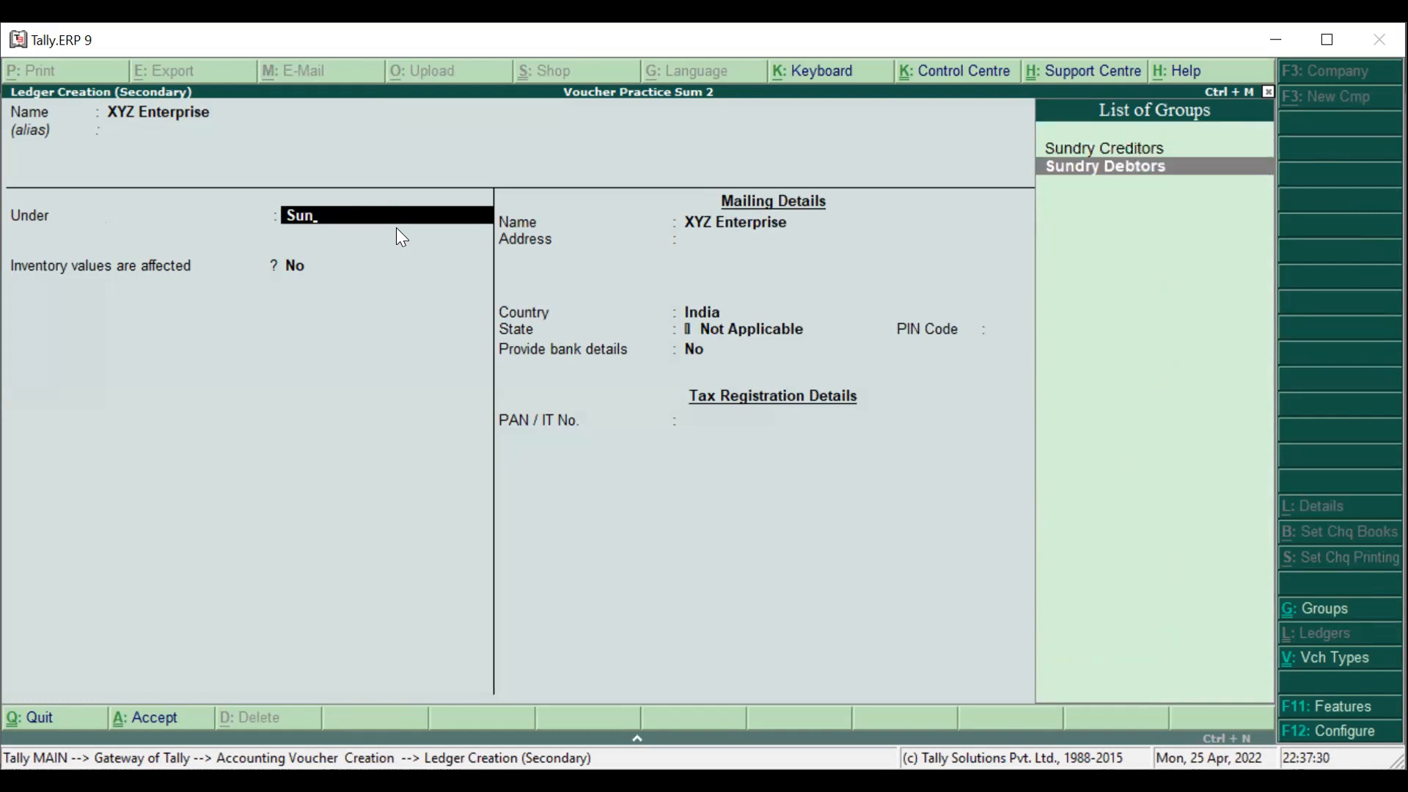
pyautogui.press('Return')
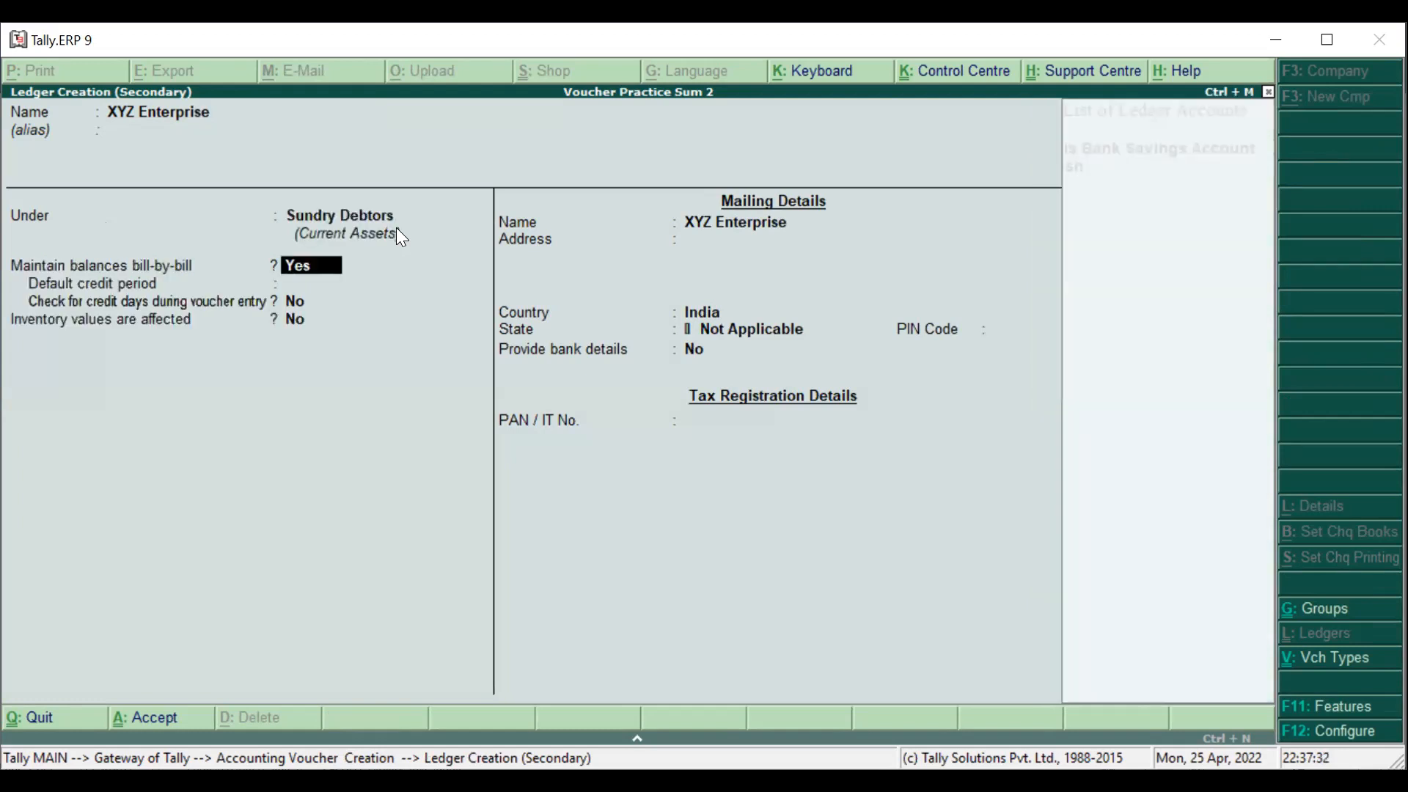
pyautogui.hotkey('ctrl', 'a')
pyautogui.hotkey('ctrl', 'a')
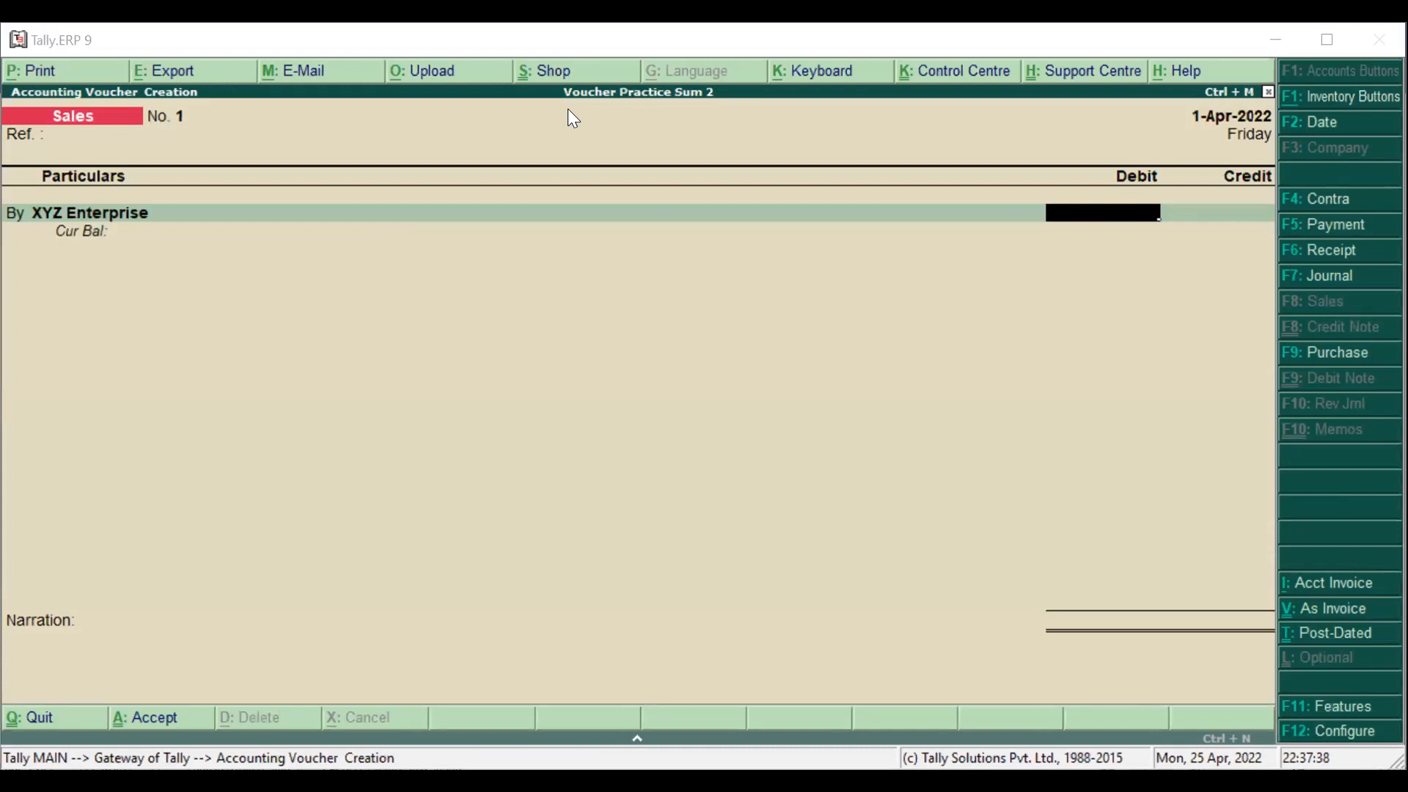
# Debit XYZ Enterprise with 30,000 on the Sales voucher and accept the bill-wise allocation as New Ref 1.
pyautogui.hotkey('alt', 'Tab')
pyautogui.hotkey('alt', 'Tab')
pyautogui.write('30,000')
pyautogui.press('Return')
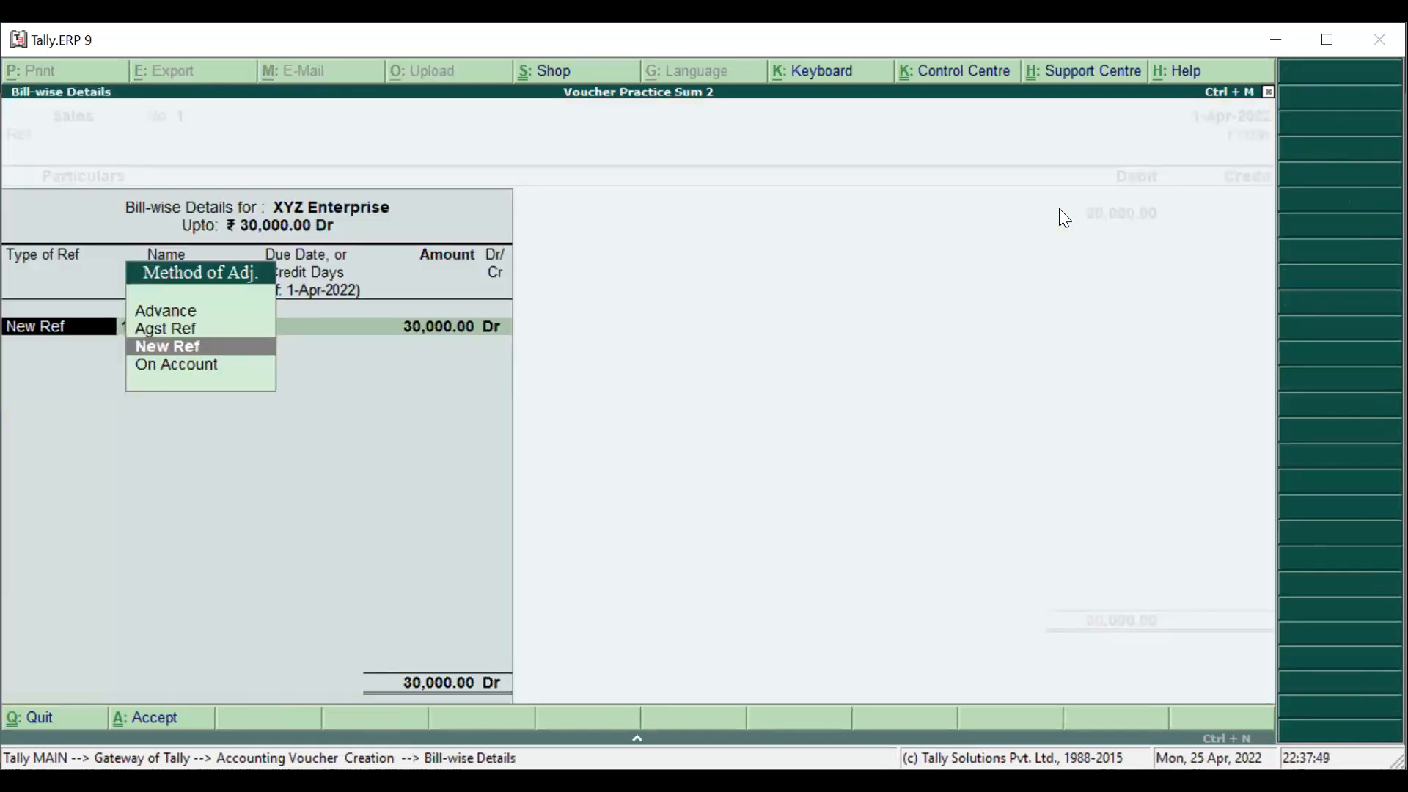
pyautogui.hotkey('ctrl', 'a')
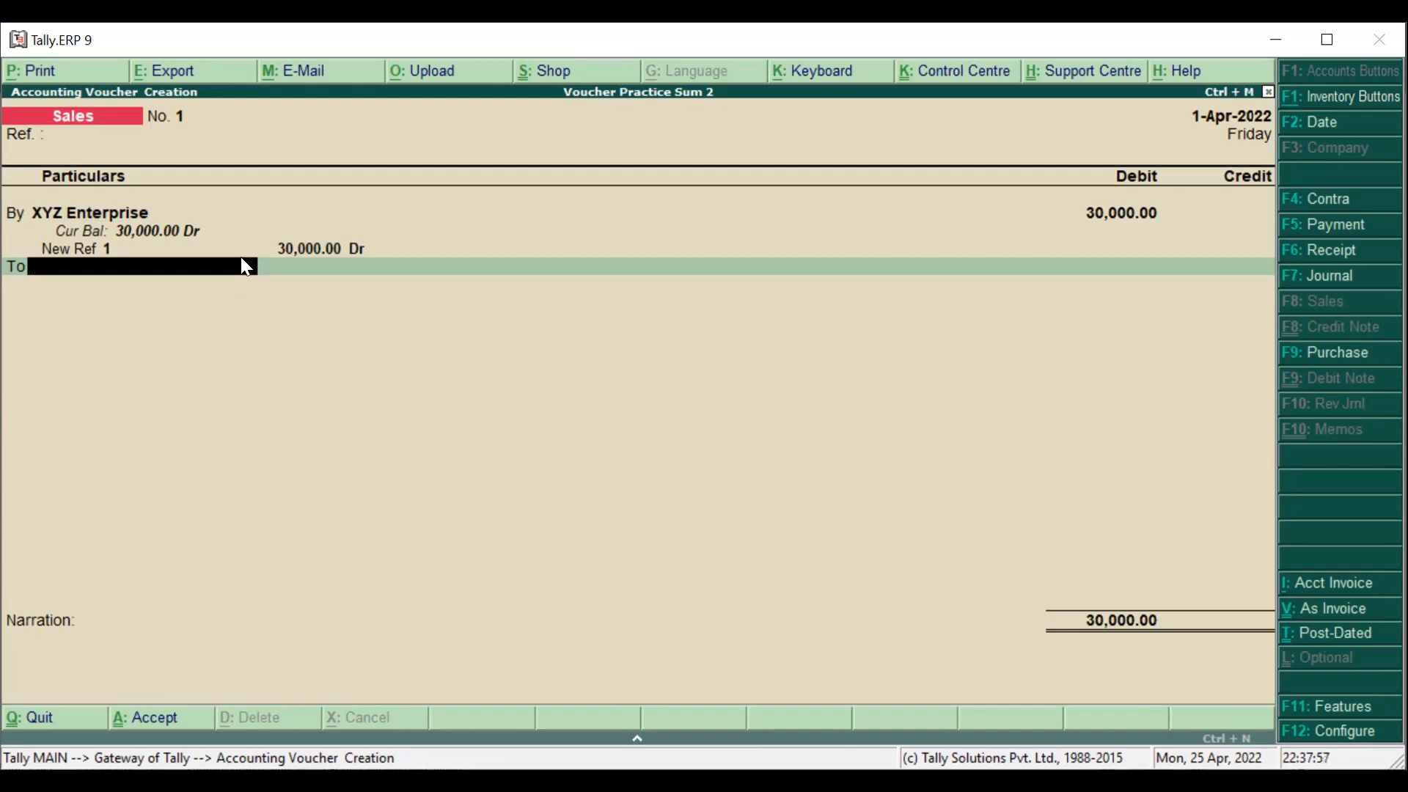
# Create a Sales ledger under Sales Accounts with inventory values affected, as the Sales voucher's credit account.
pyautogui.hotkey('alt', 'c')
pyautogui.write('Sales')
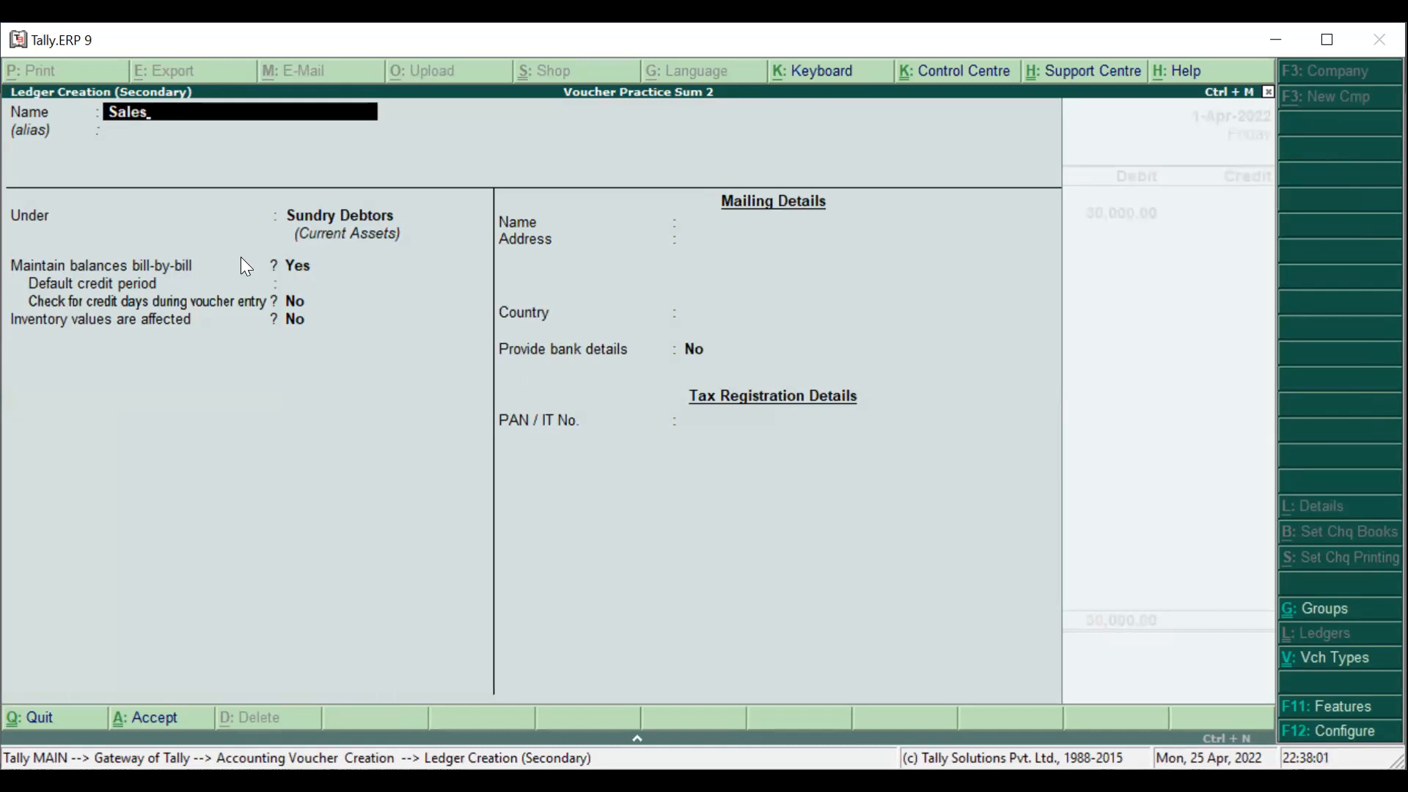
pyautogui.press('Return')
pyautogui.press('Return')
pyautogui.write('Sal')
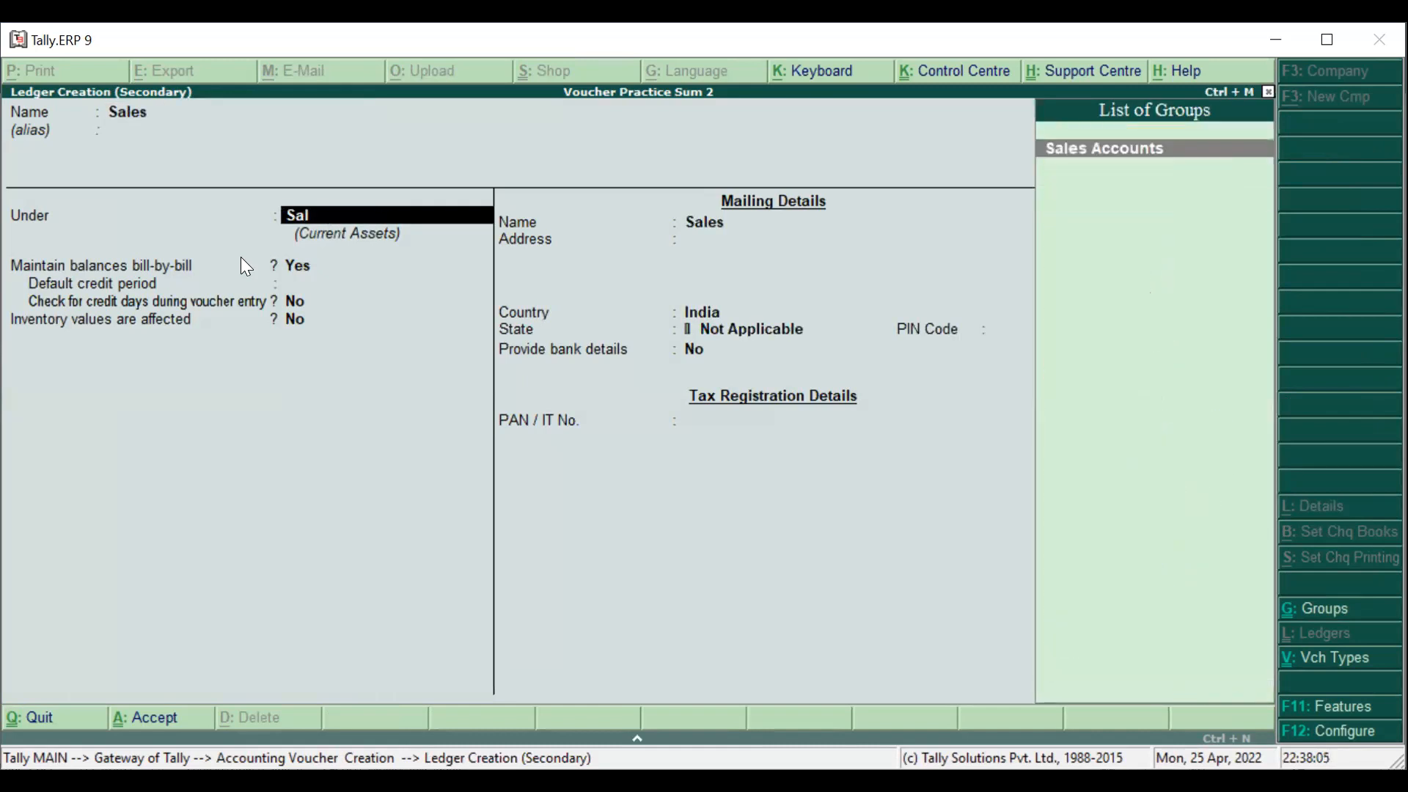
pyautogui.press('Return')
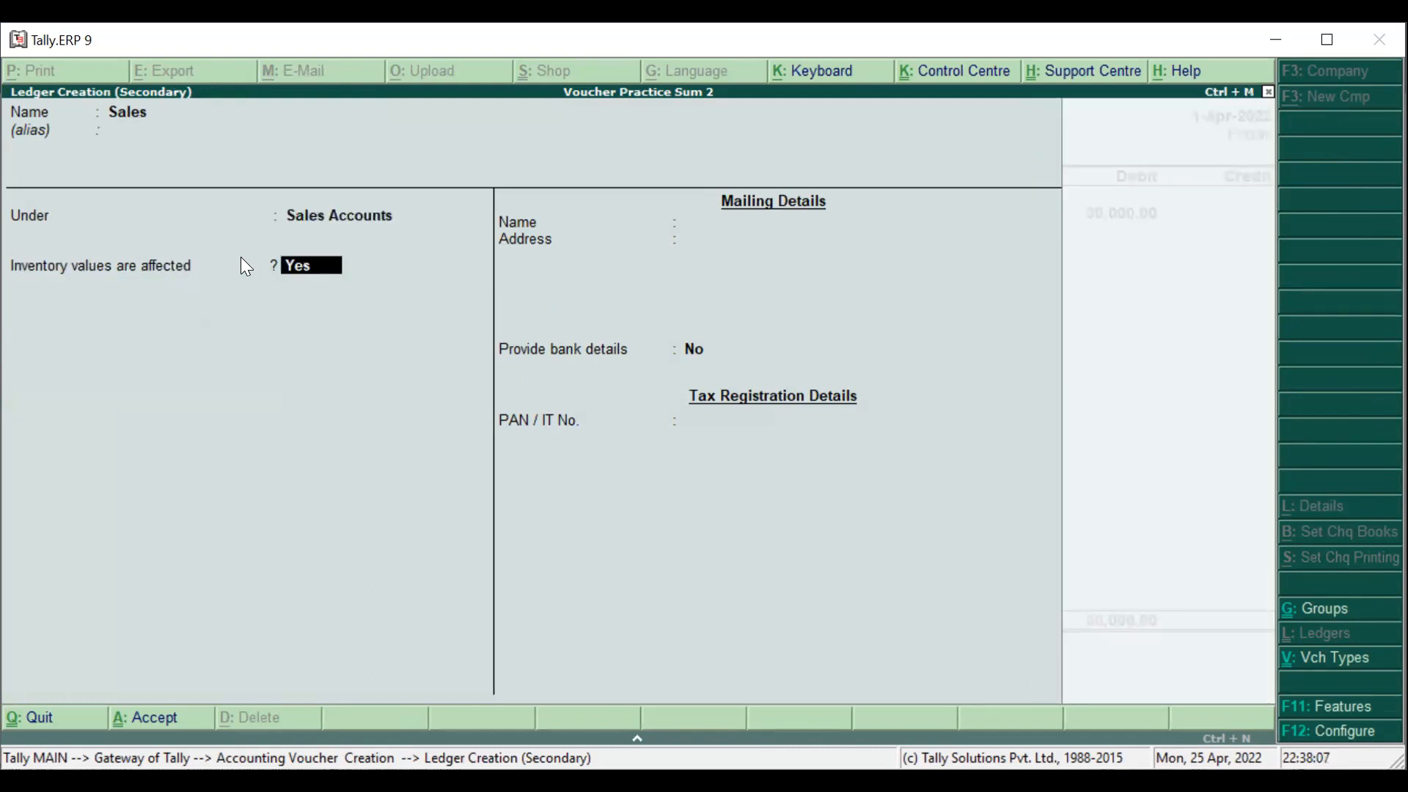
pyautogui.hotkey('ctrl', 'a')
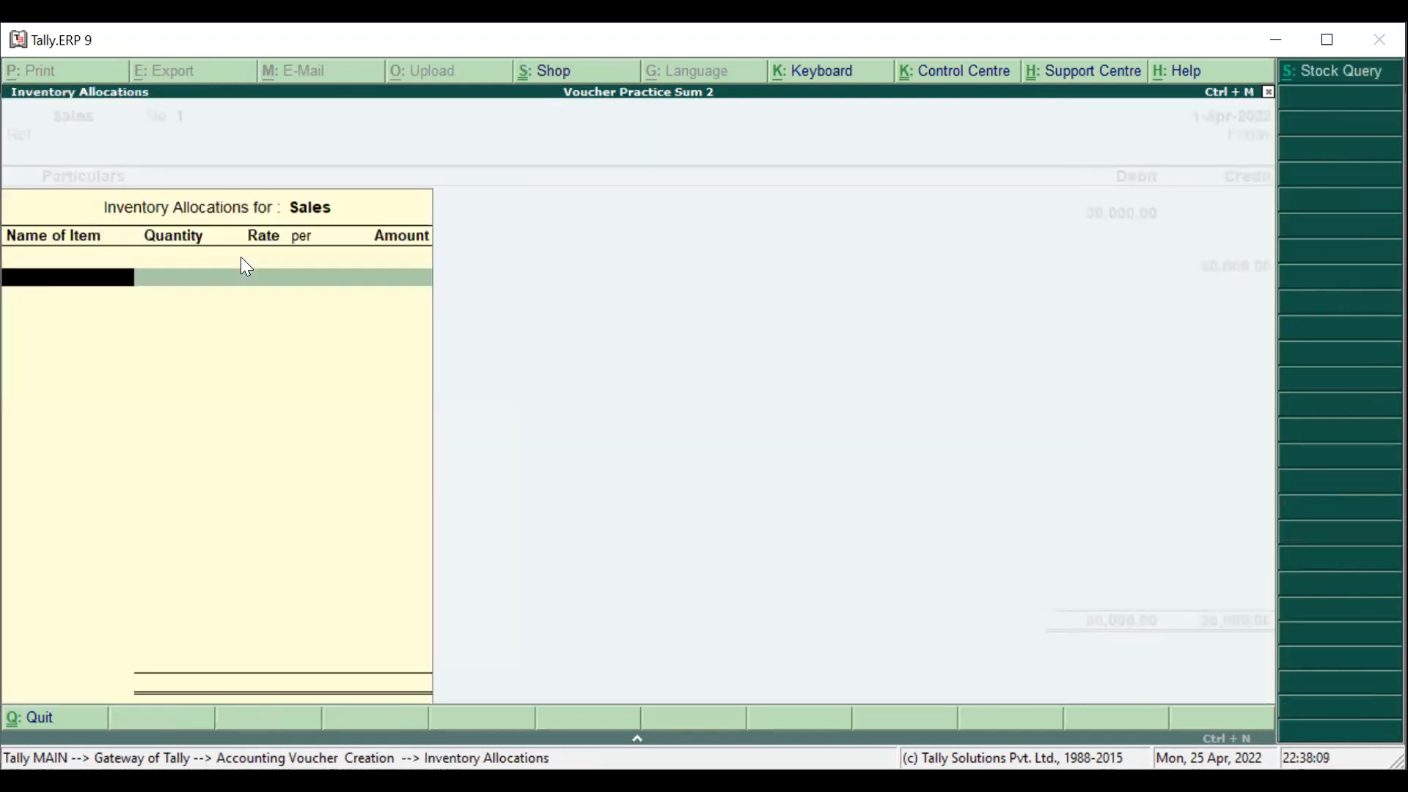
# Leave the Sales inventory allocation empty, credit Sales with 30,000 and save the voucher with a blank narration.
pyautogui.press('Return')
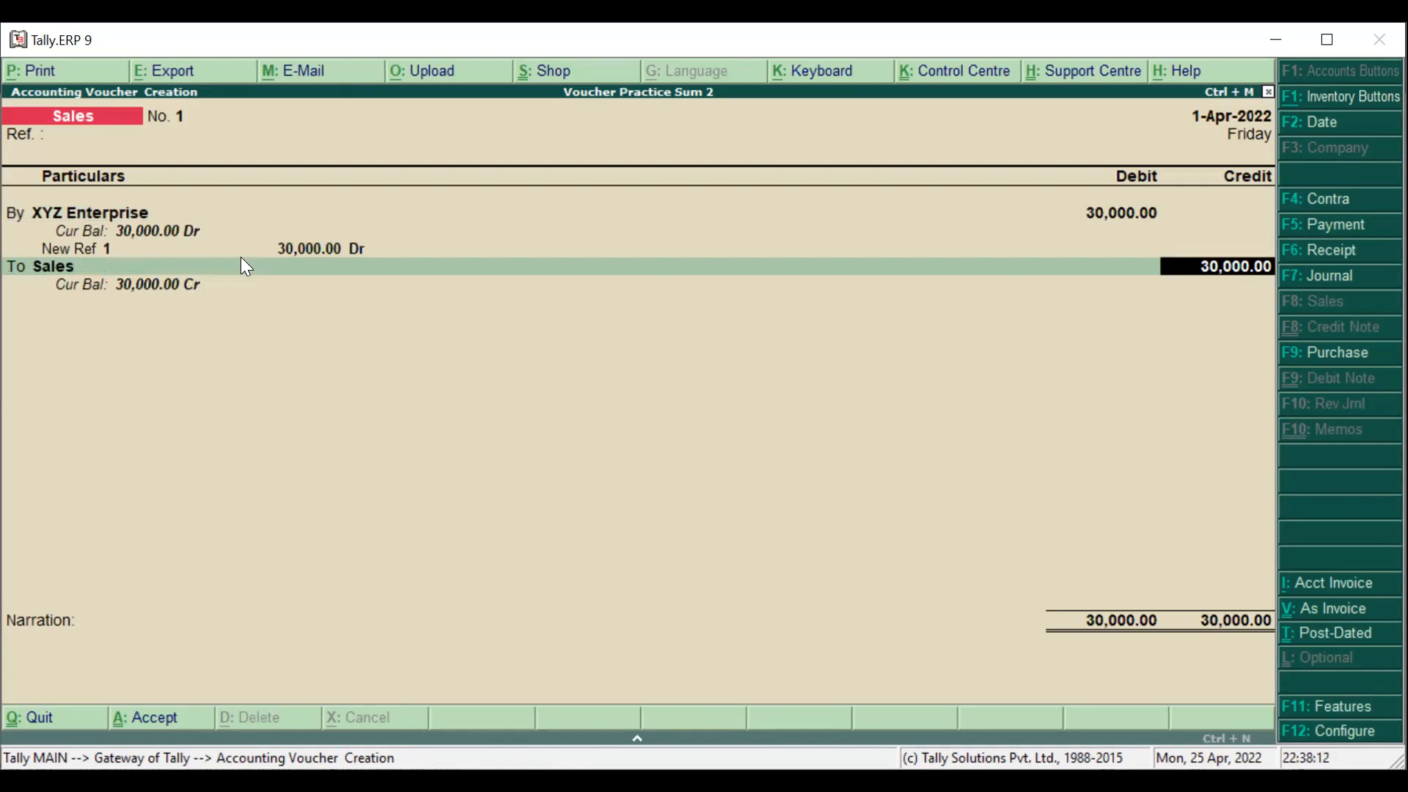
pyautogui.press('Return')
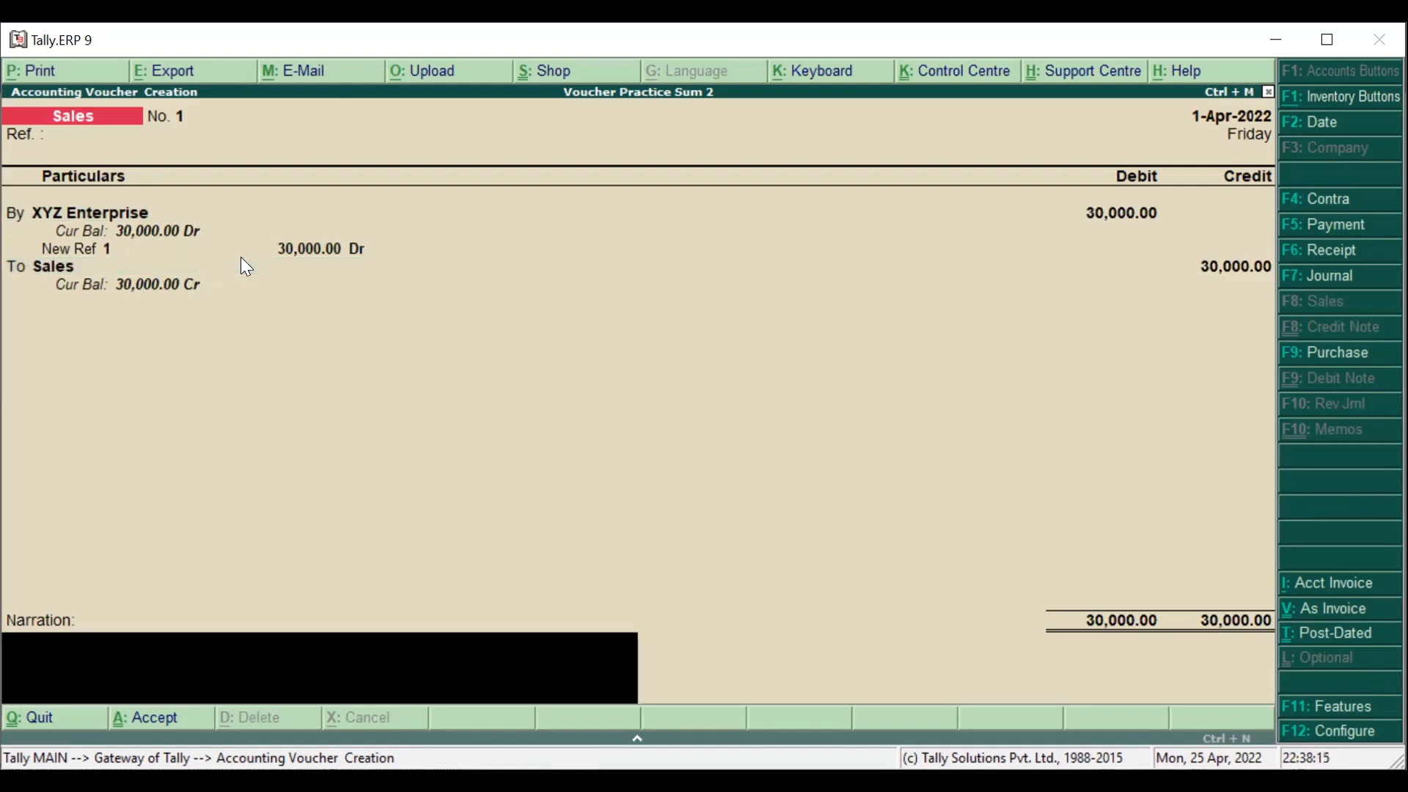
pyautogui.press('Return')
pyautogui.press('Return')
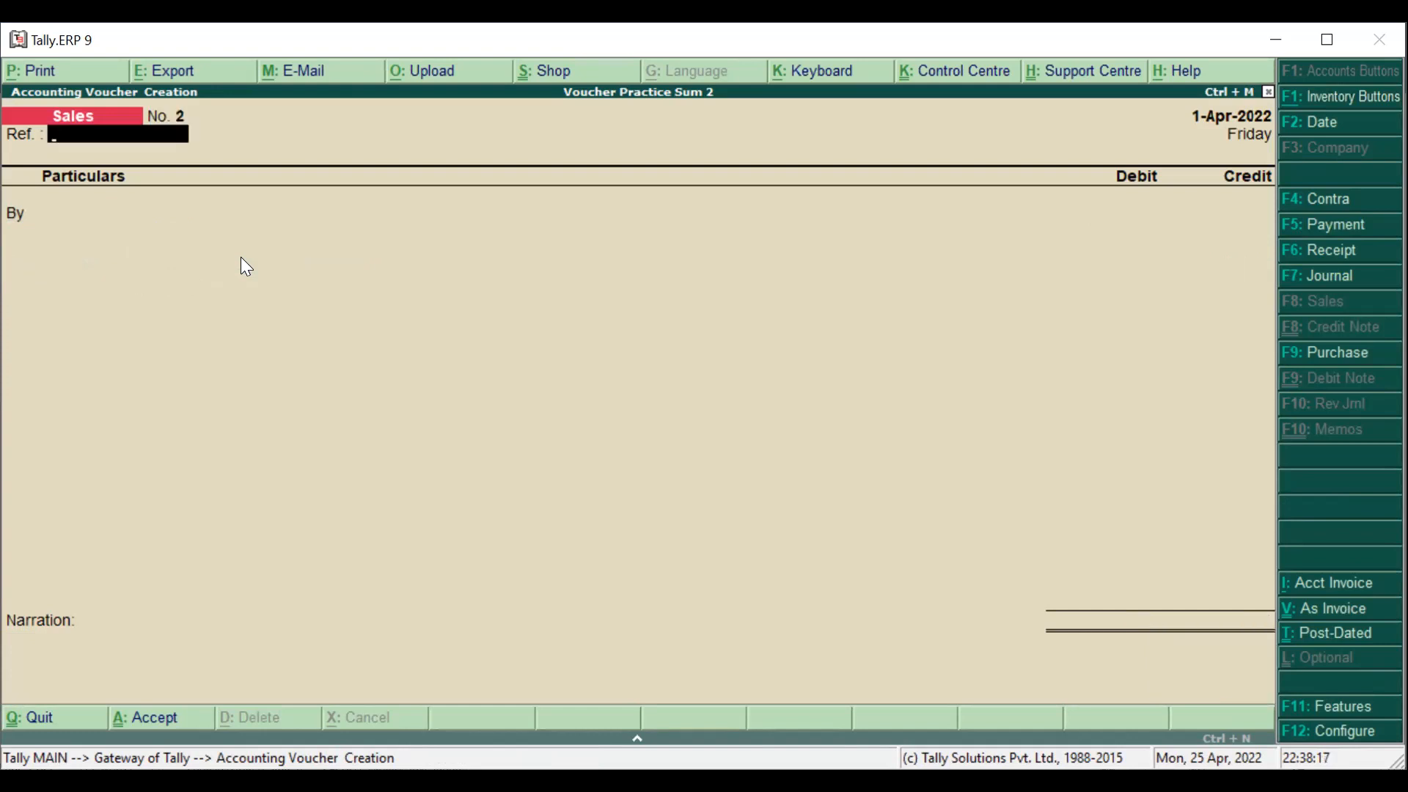
# Check transaction 8 in the Word question sheet and start a Payment voucher in Tally.ERP 9.
pyautogui.hotkey('alt', 'Tab')
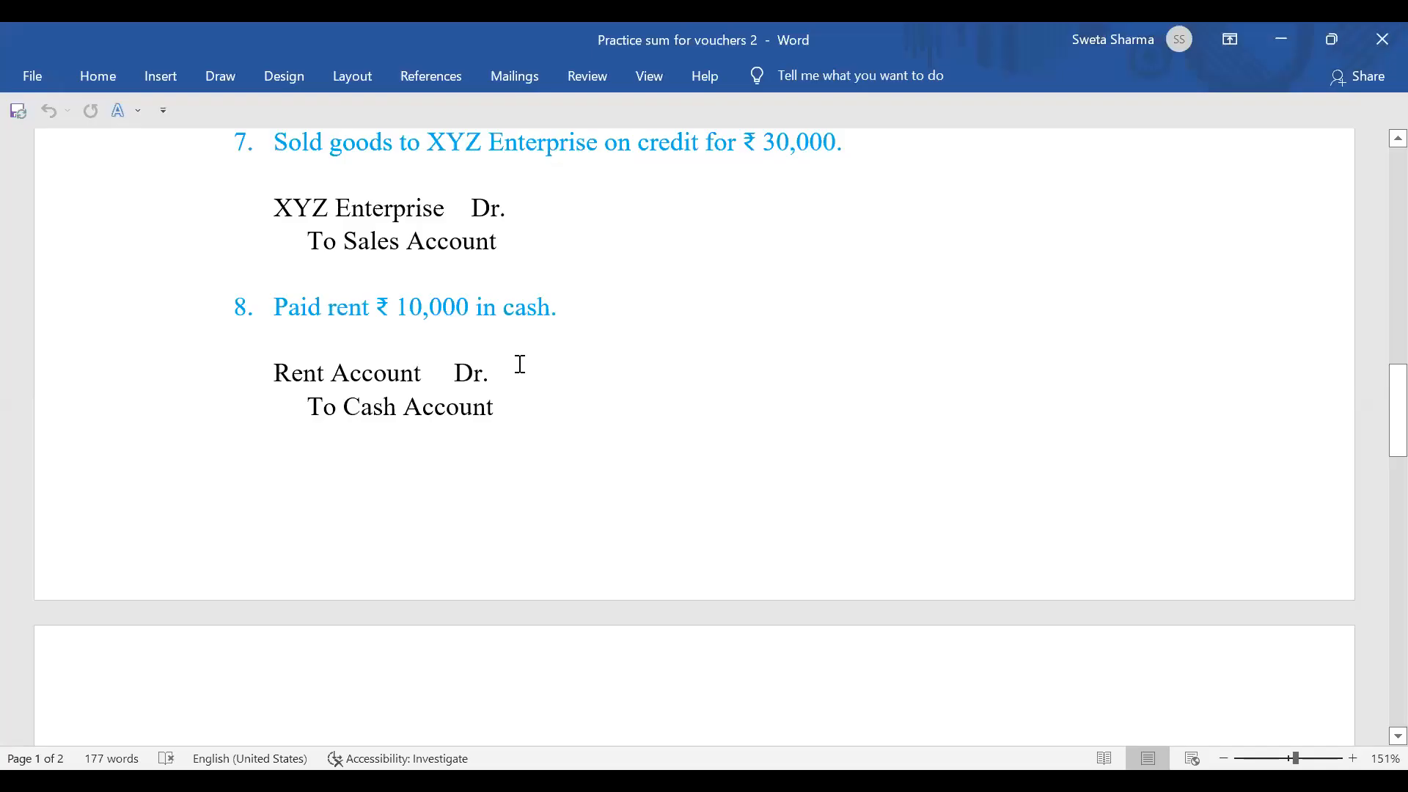
pyautogui.scroll(-5, 515, 364)
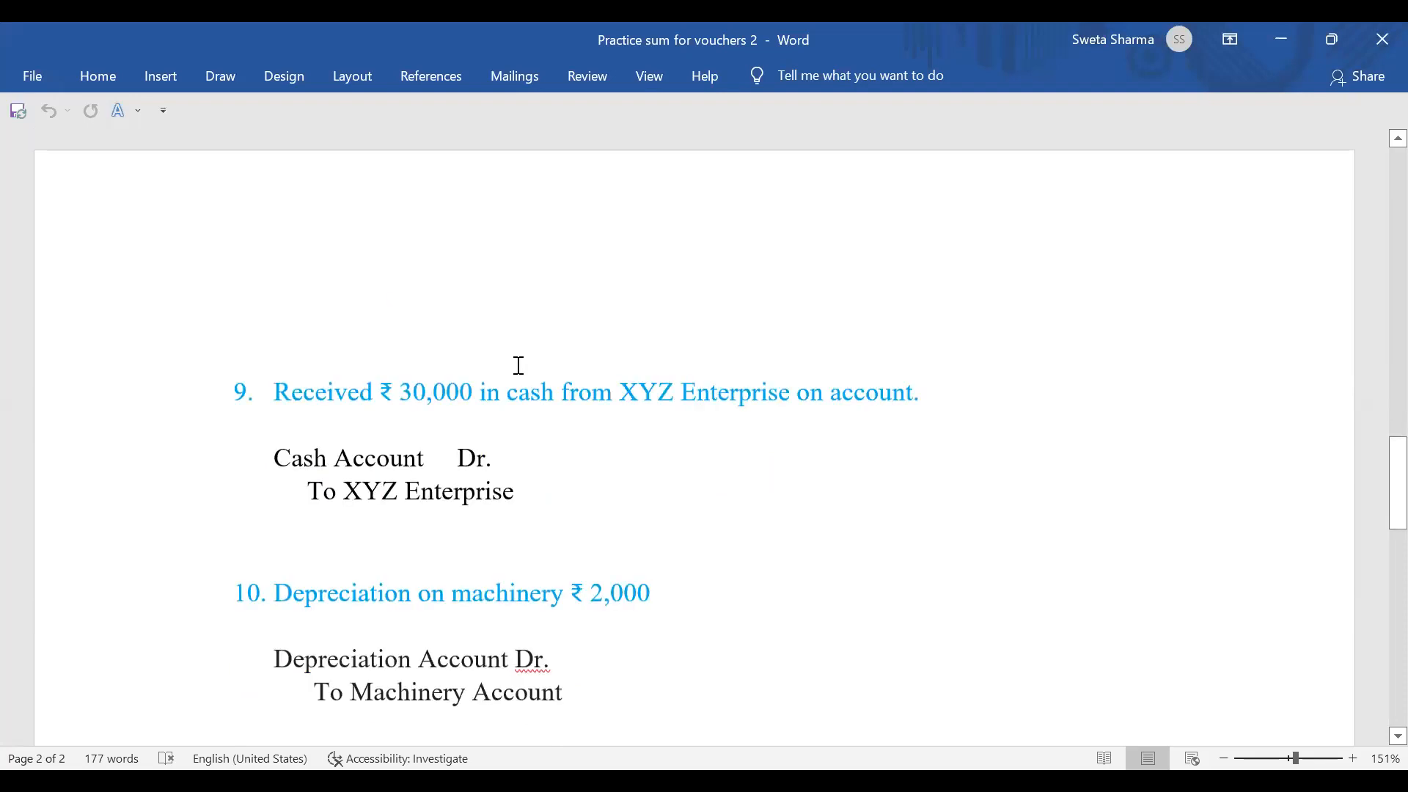
pyautogui.scroll(5, 518, 365)
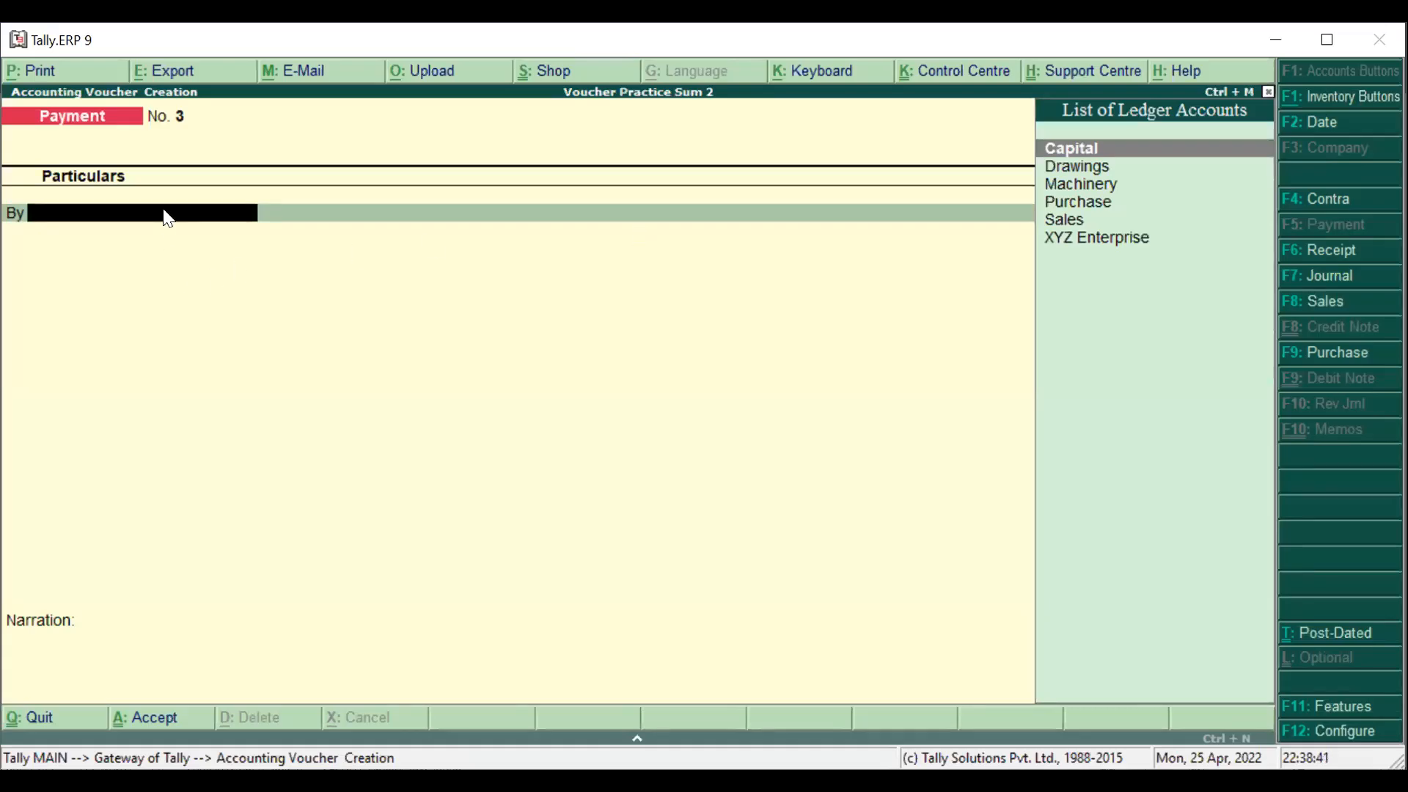
# Create a Rent ledger under Indirect Expenses with the other settings at their defaults, as the Payment voucher's debit account.
pyautogui.hotkey('alt', 'c')
pyautogui.write('Rent')
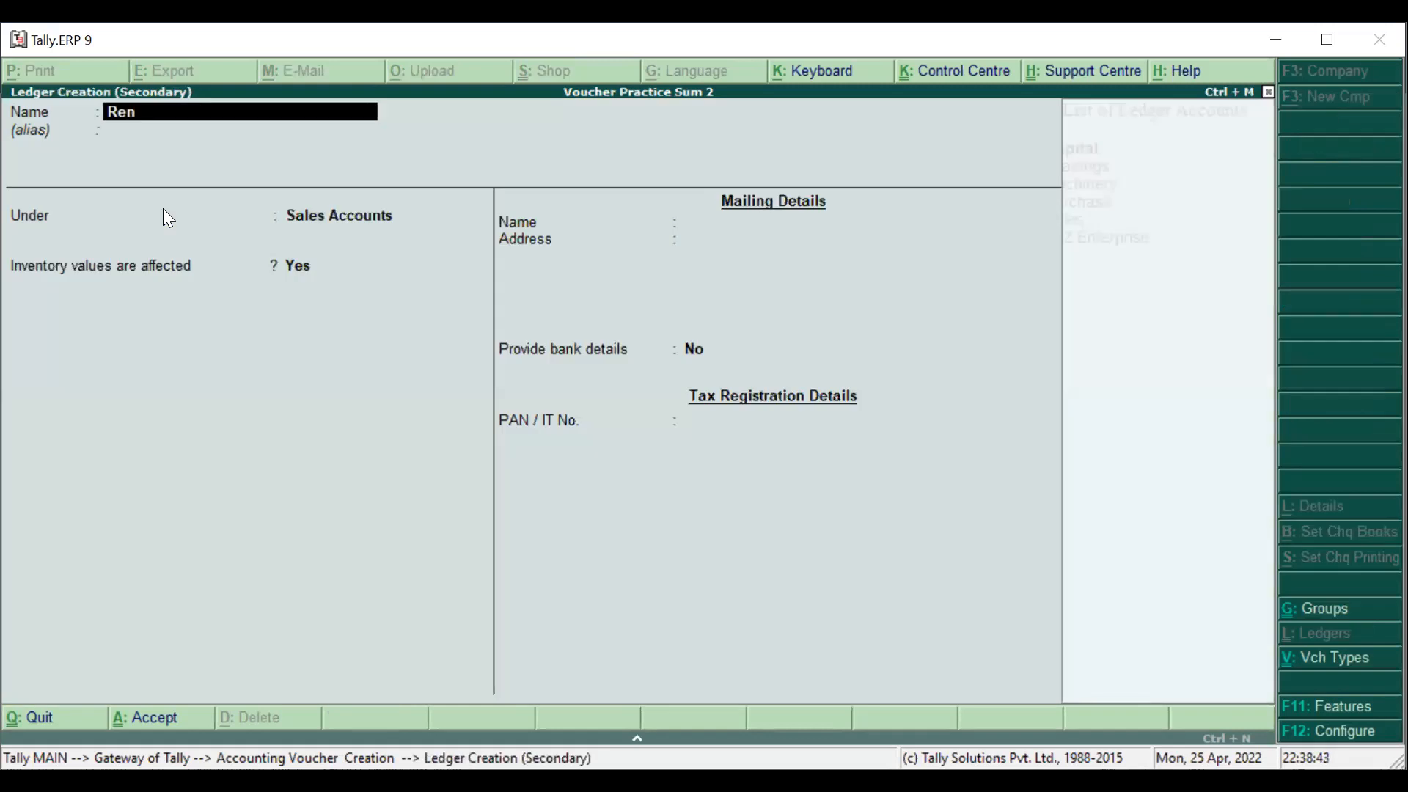
pyautogui.press('Return')
pyautogui.press('Return')
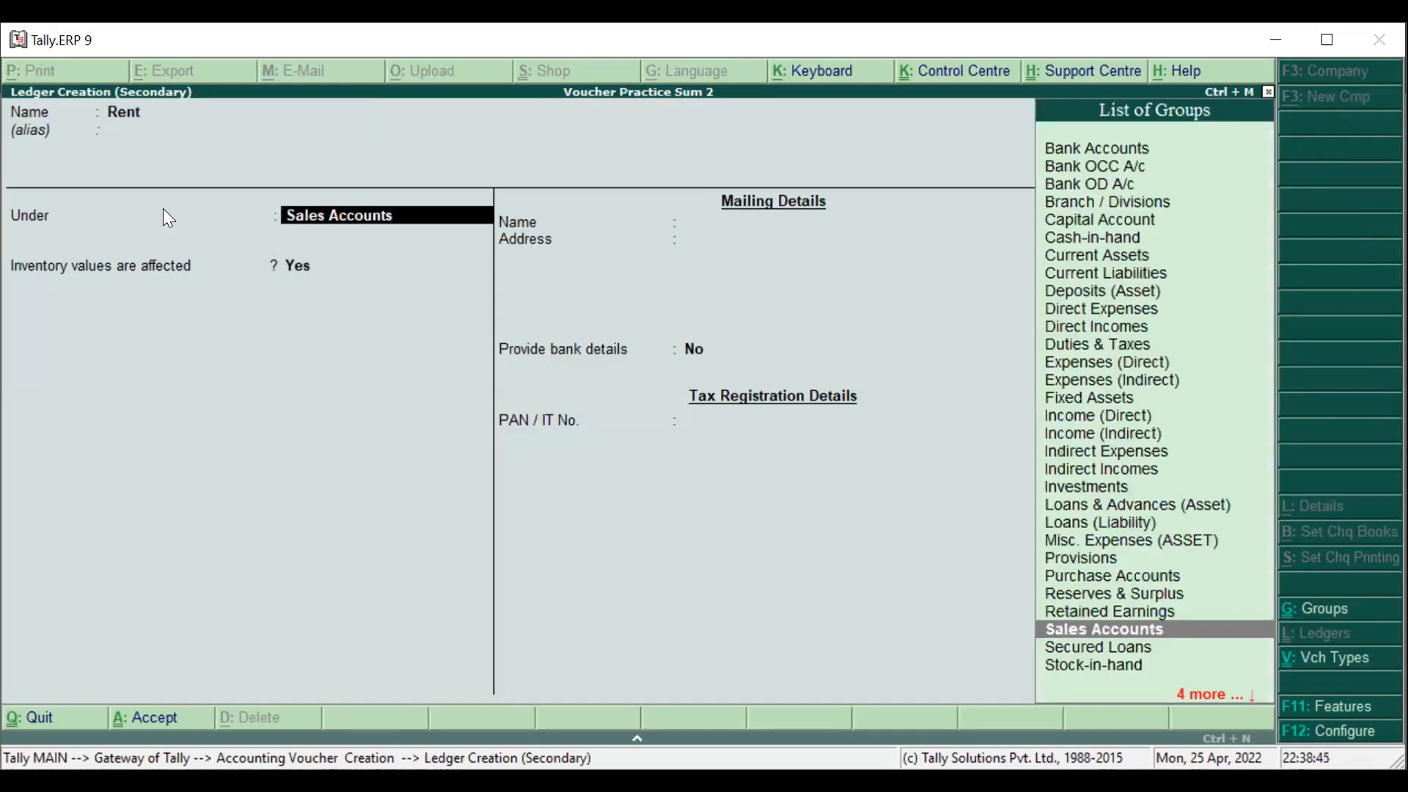
pyautogui.write('In')
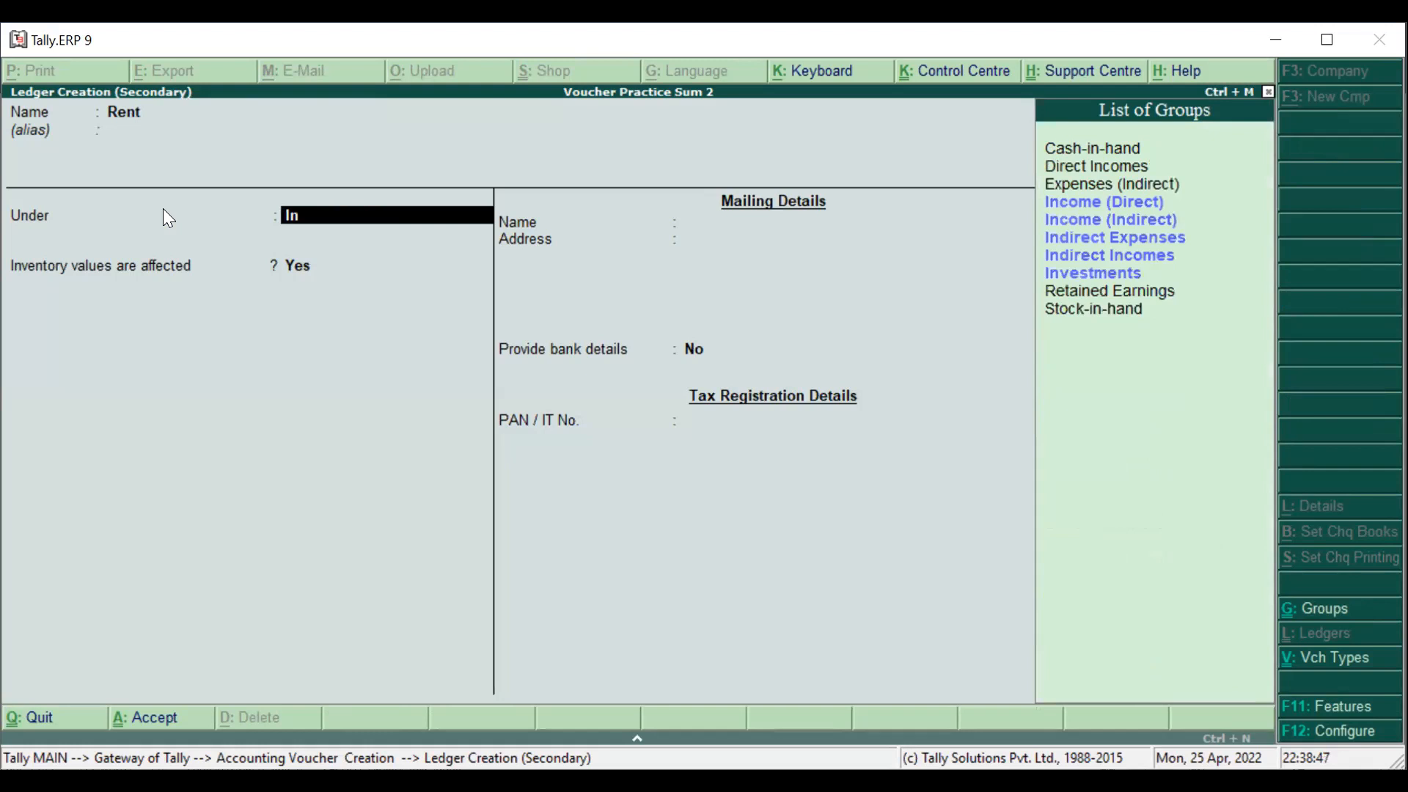
pyautogui.press('Down')
pyautogui.press('Down')
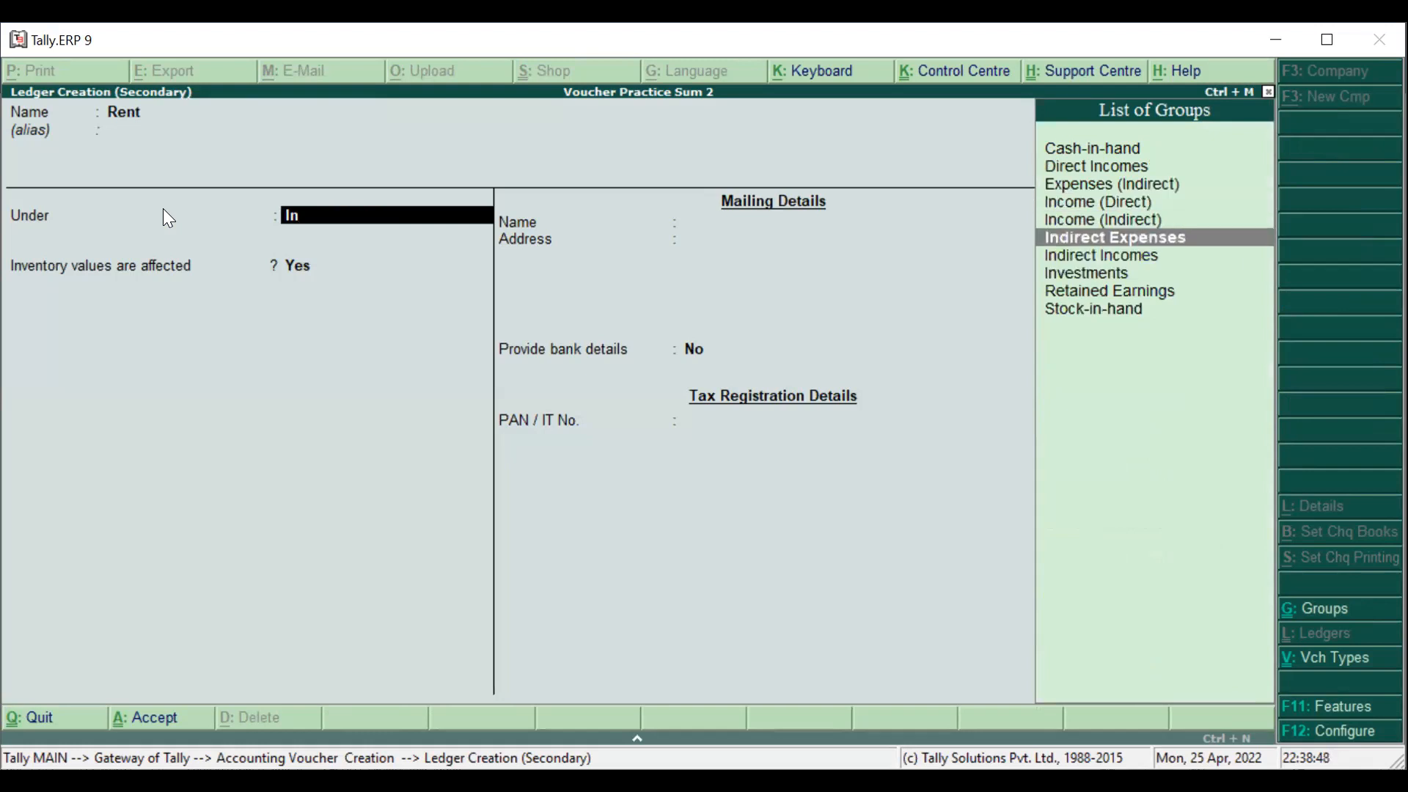
pyautogui.press('Return')
pyautogui.press('Return')
pyautogui.press('Return')
pyautogui.press('Return')
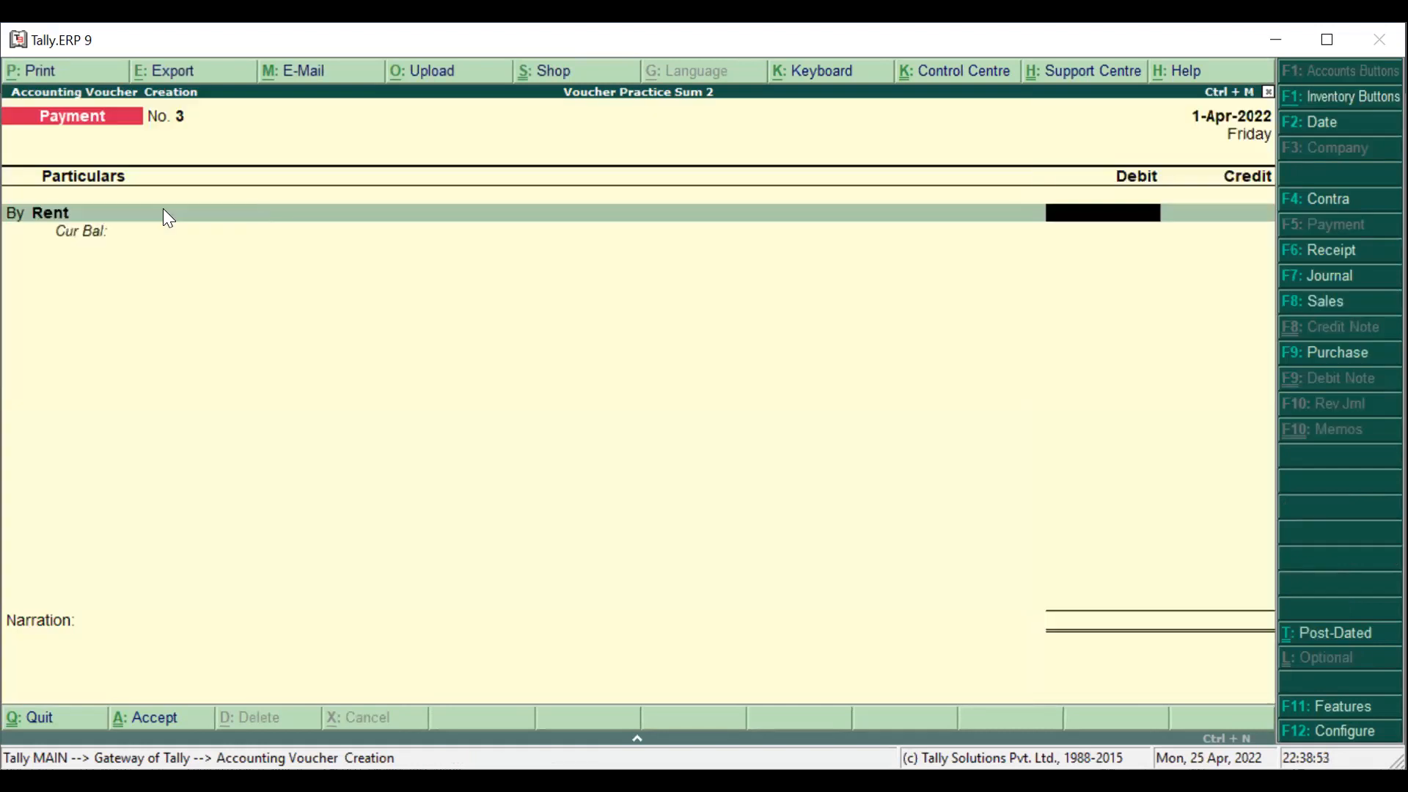
# Debit Rent and credit Cash with 10,000 on the Payment voucher, and save it with a blank narration.
pyautogui.write('10000')
pyautogui.press('Return')
pyautogui.press('Return')
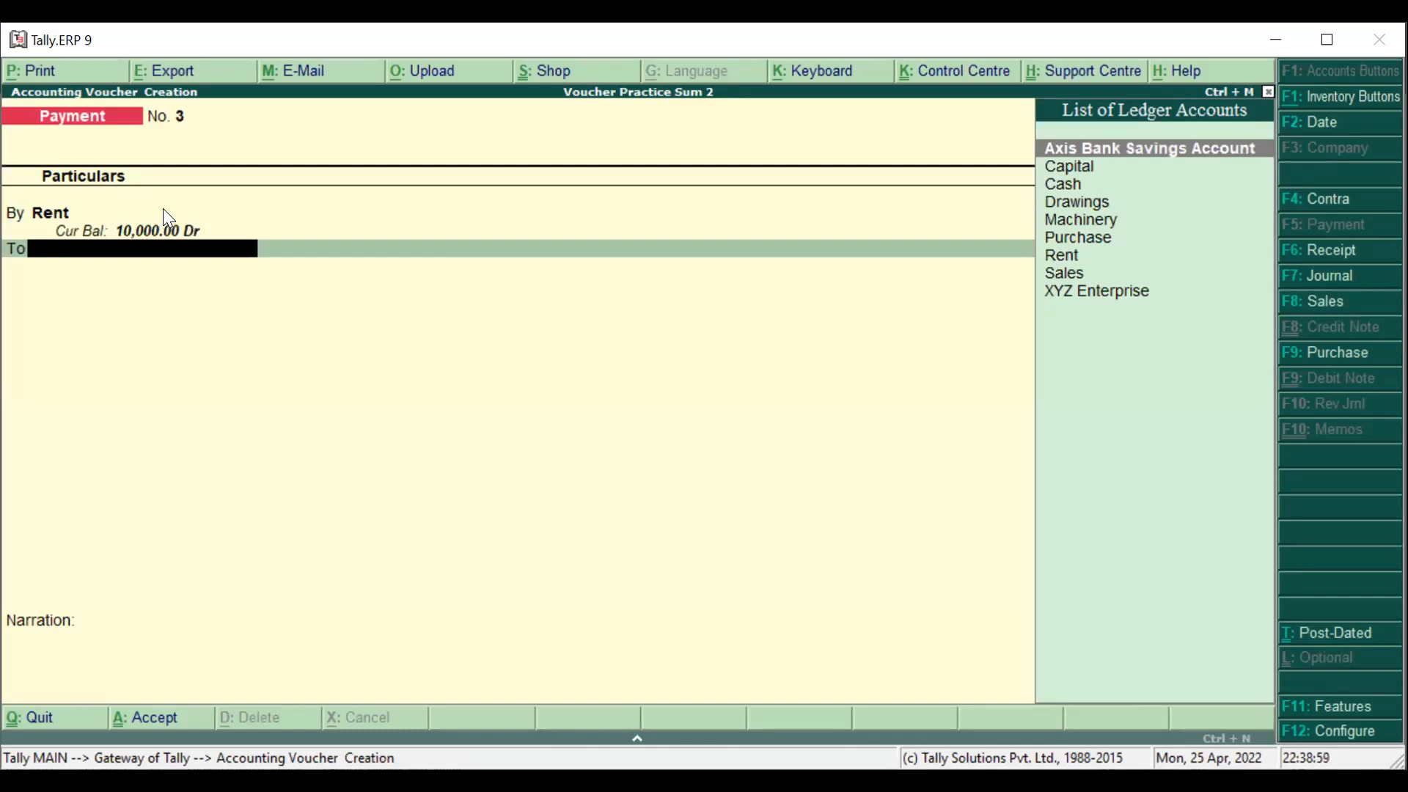
pyautogui.press('Down')
pyautogui.press('Down')
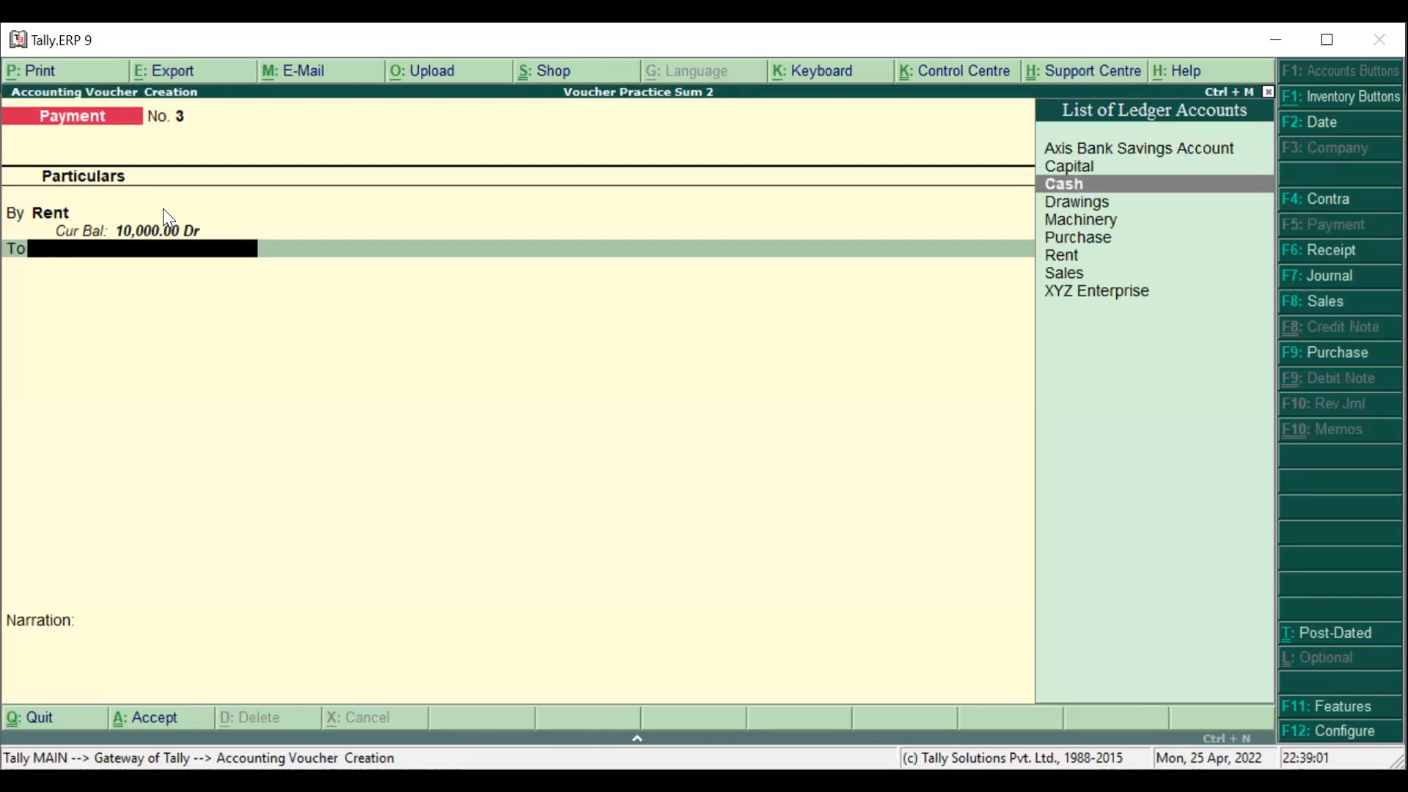
pyautogui.press('Return')
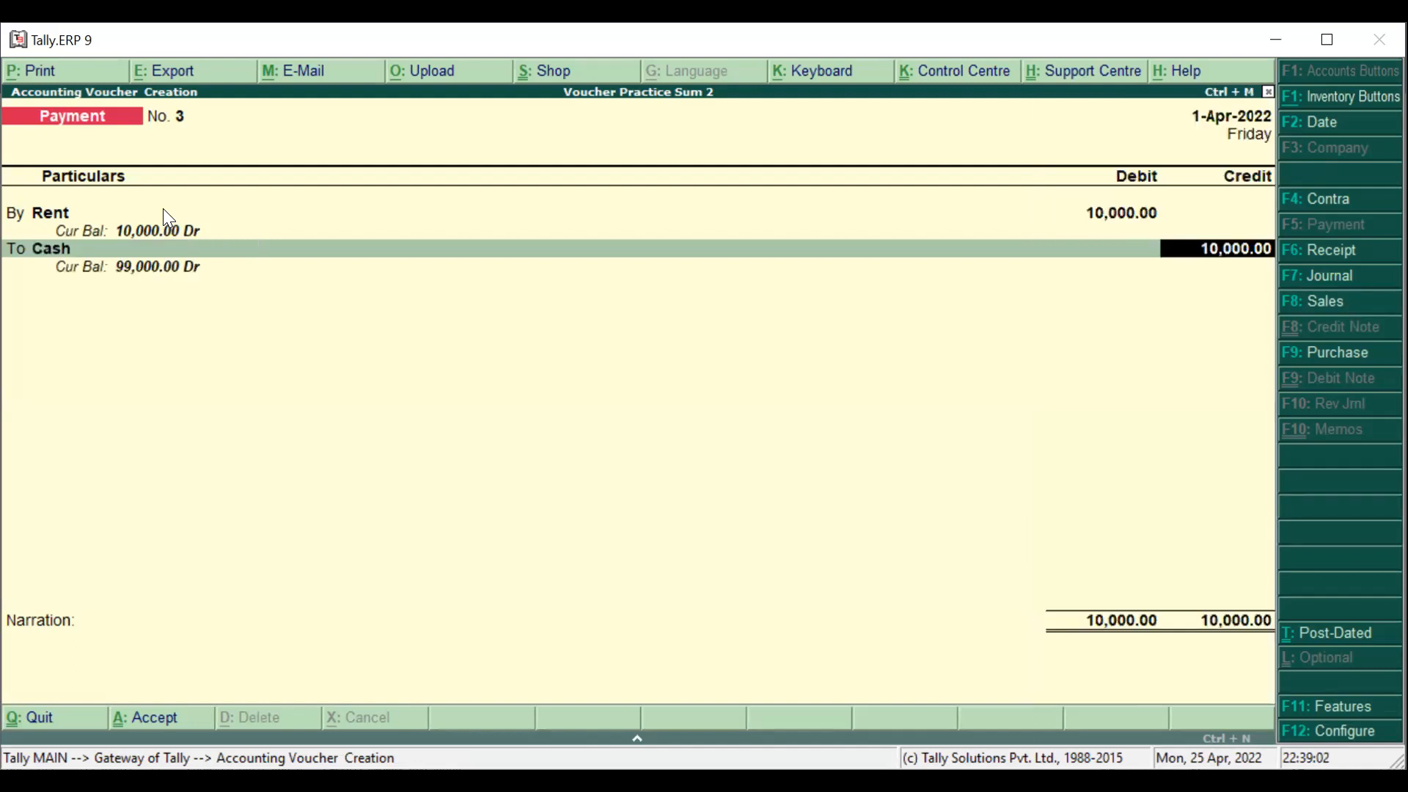
pyautogui.press('Return')
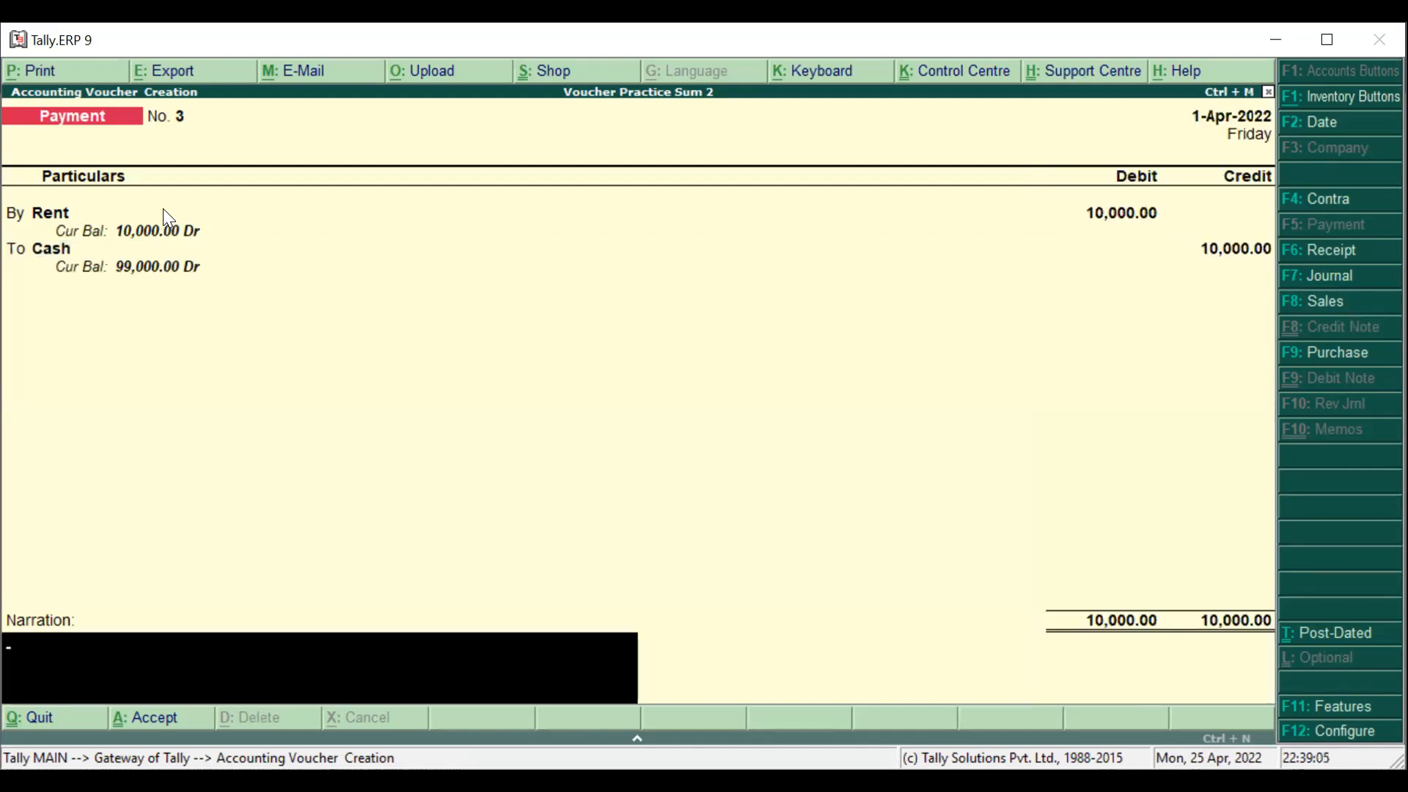
pyautogui.press('Return')
pyautogui.press('Return')
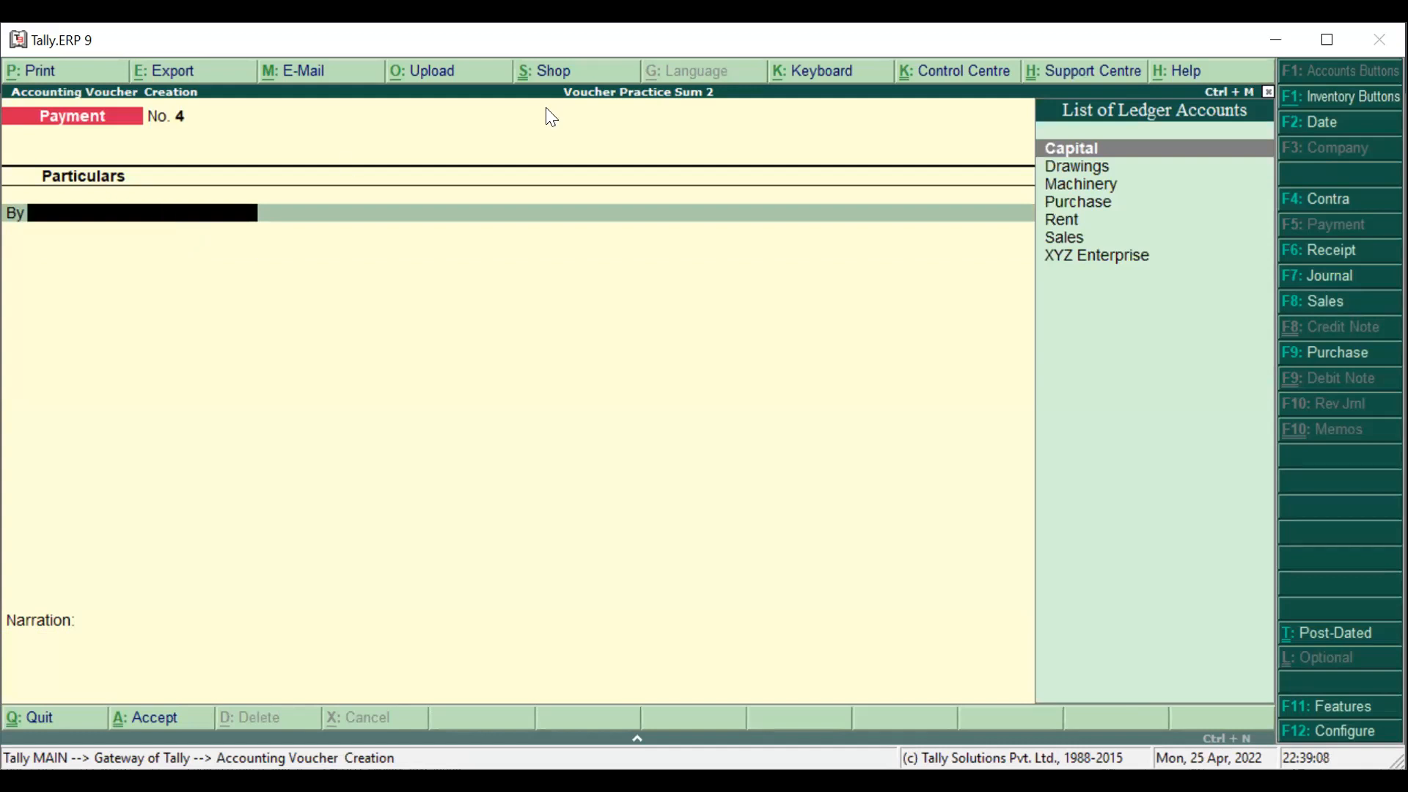
# Check transaction 9 in the Word question sheet and start a Receipt voucher with XYZ Enterprise as the credit account.
pyautogui.hotkey('alt', 'Tab')
pyautogui.scroll(-1, 444, 305)
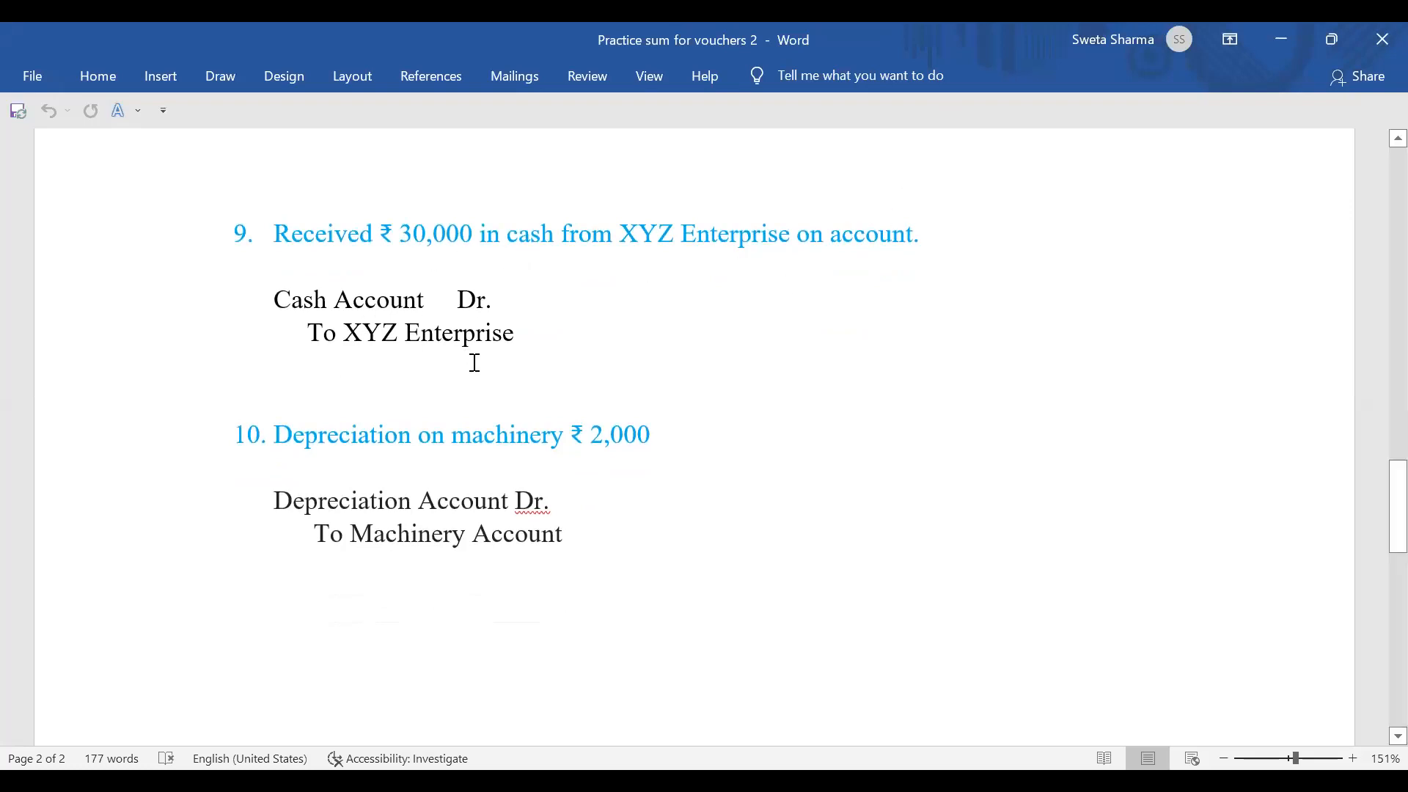
pyautogui.scroll(1, 559, 355)
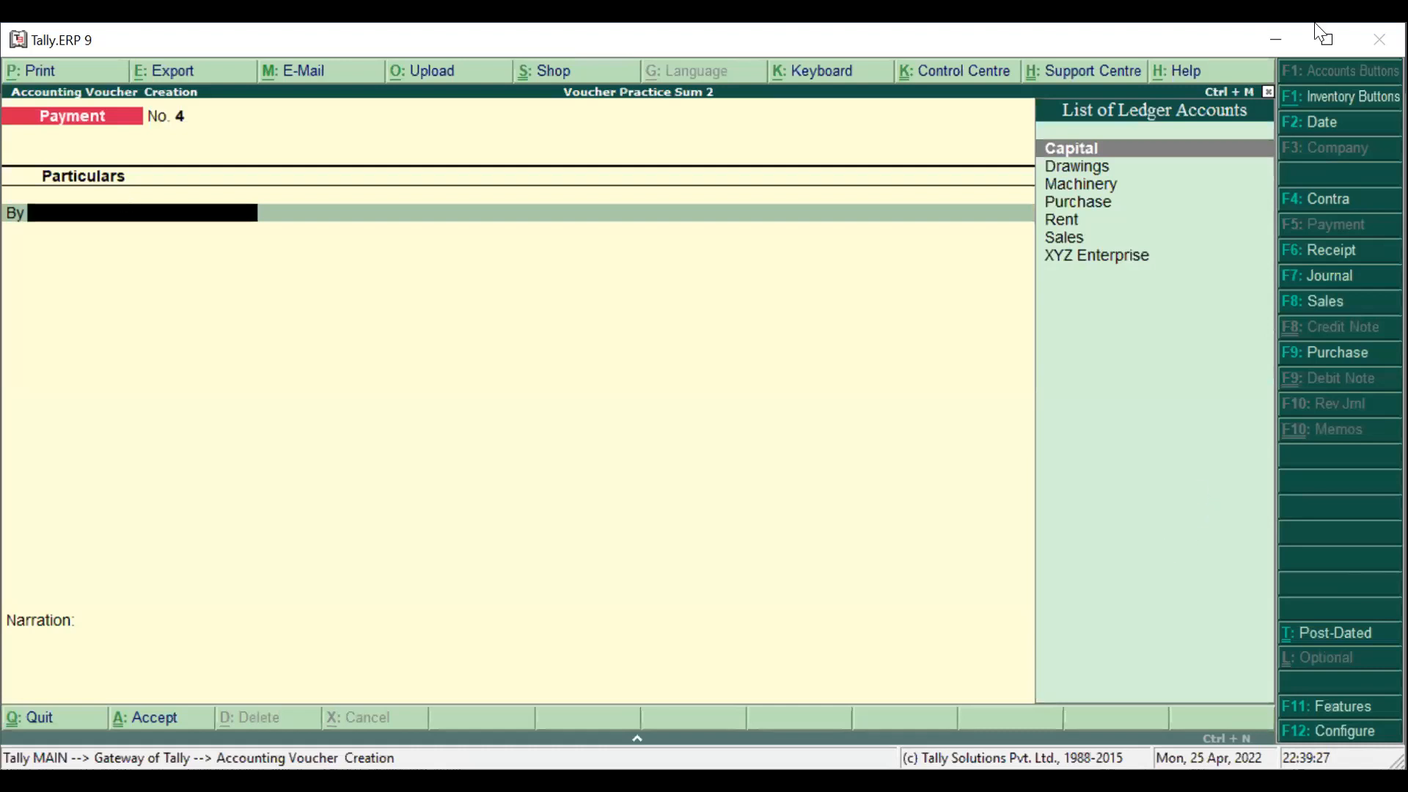
pyautogui.click(1300, 252)
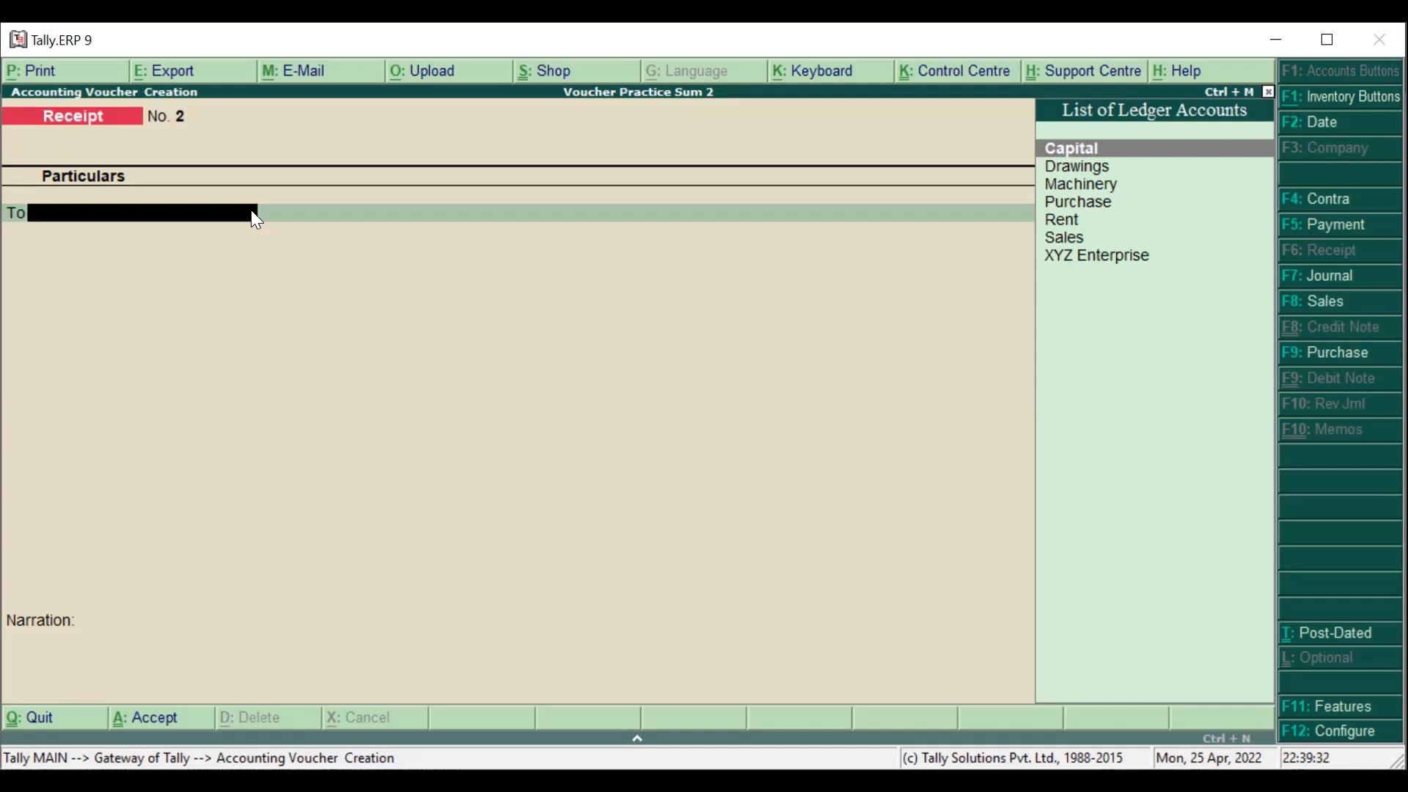
pyautogui.write('X')
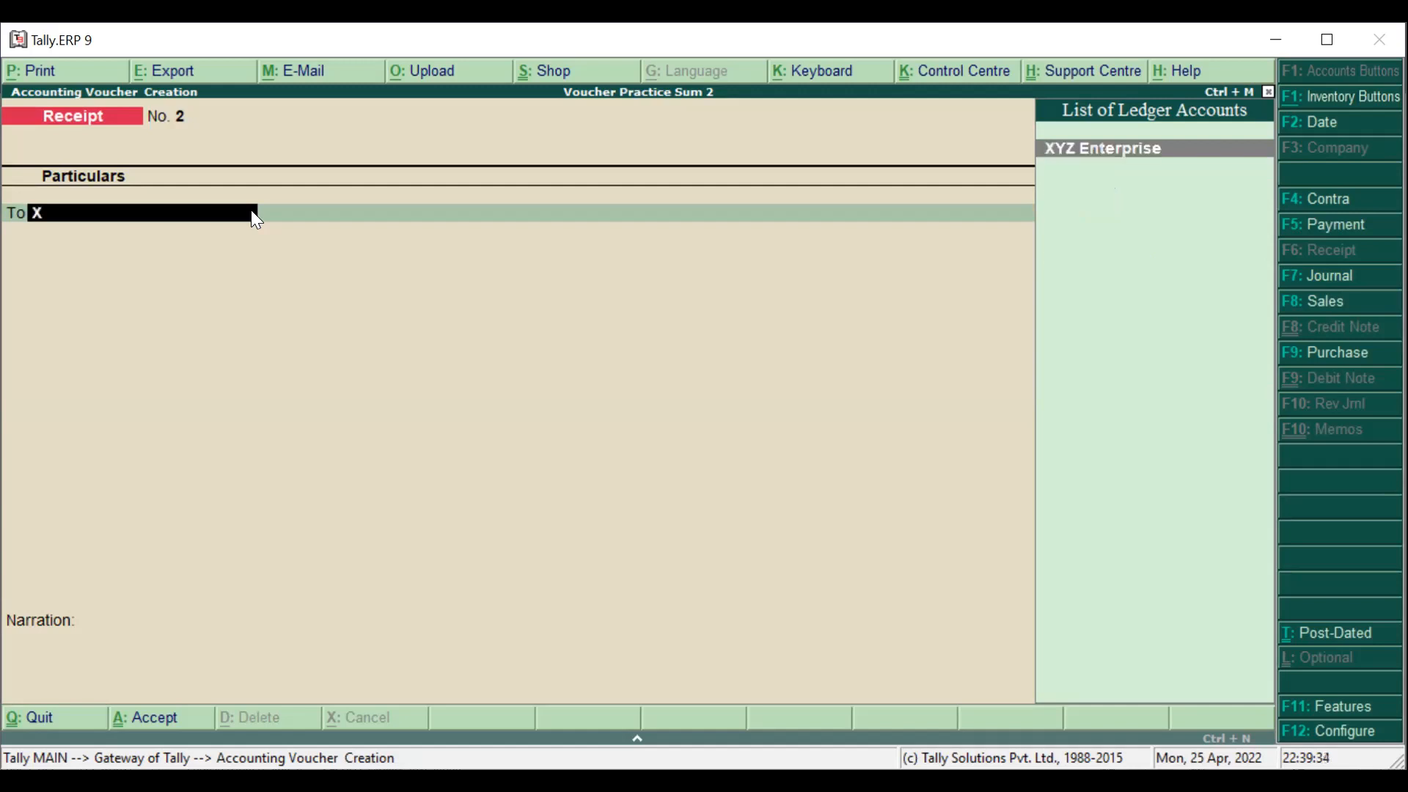
pyautogui.write('y')
pyautogui.click(1108, 150)
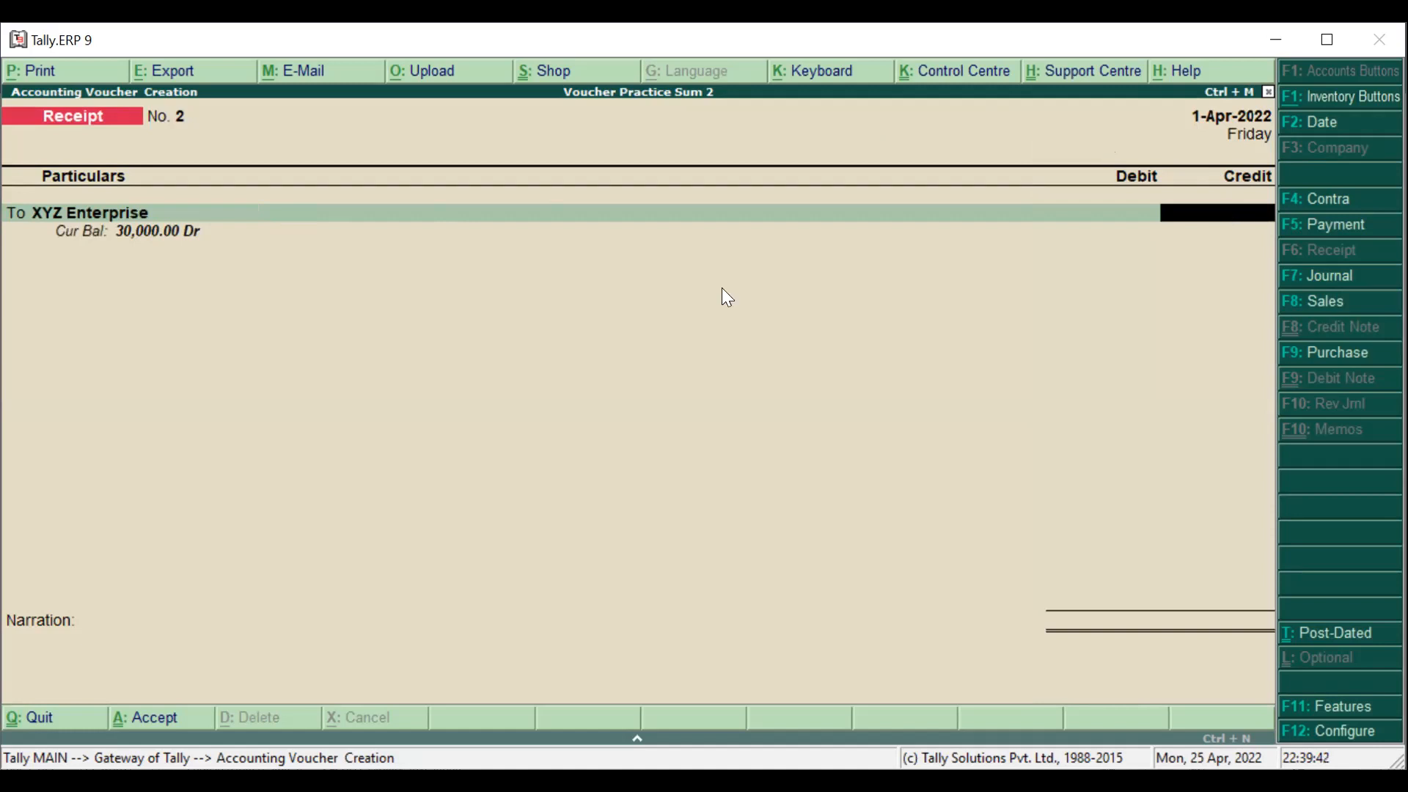
# Recheck the amount in Word, credit XYZ Enterprise with 30,000 and allocate it fully as Agst Ref to bill 1.
pyautogui.hotkey('alt', 'Tab')
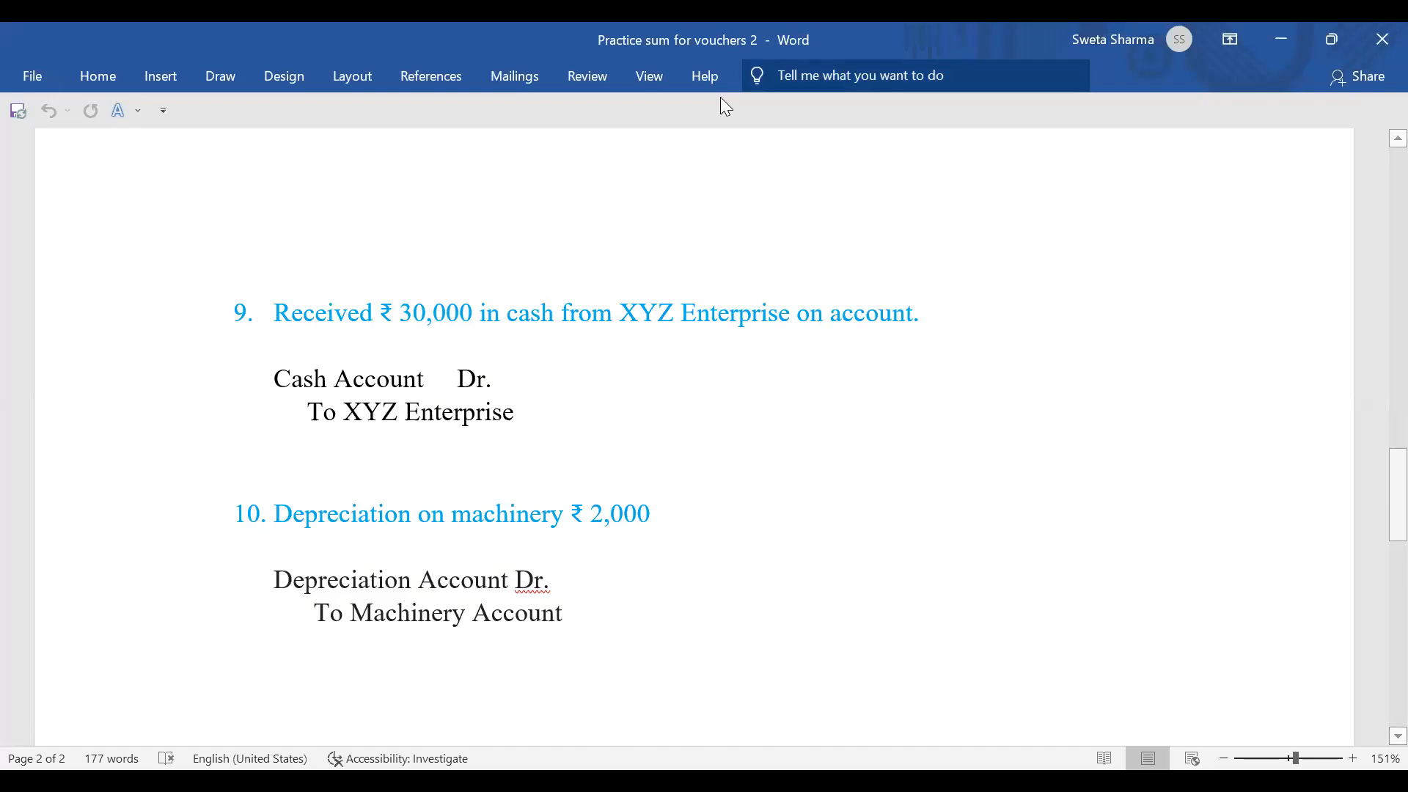
pyautogui.hotkey('alt', 'Tab')
pyautogui.write('000')
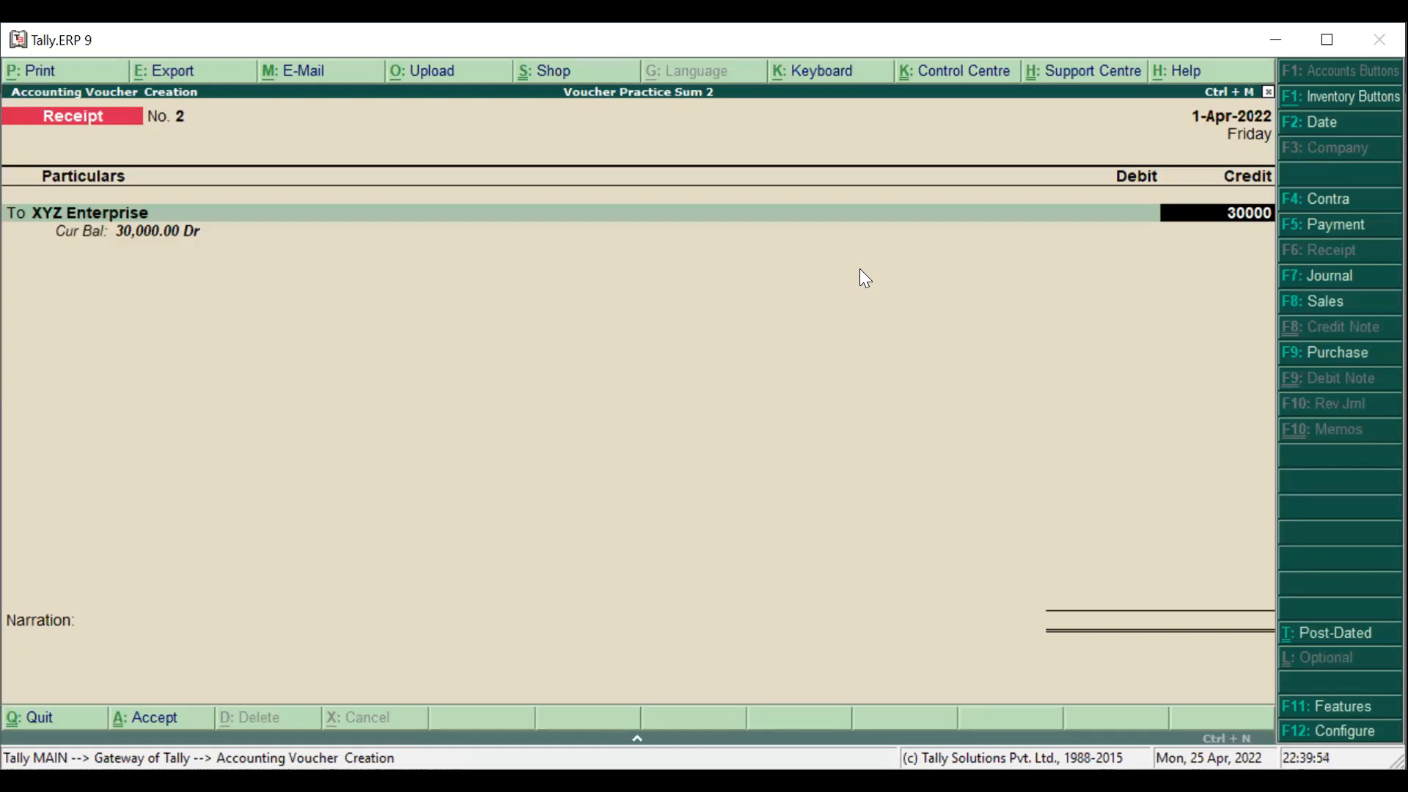
pyautogui.press('Return')
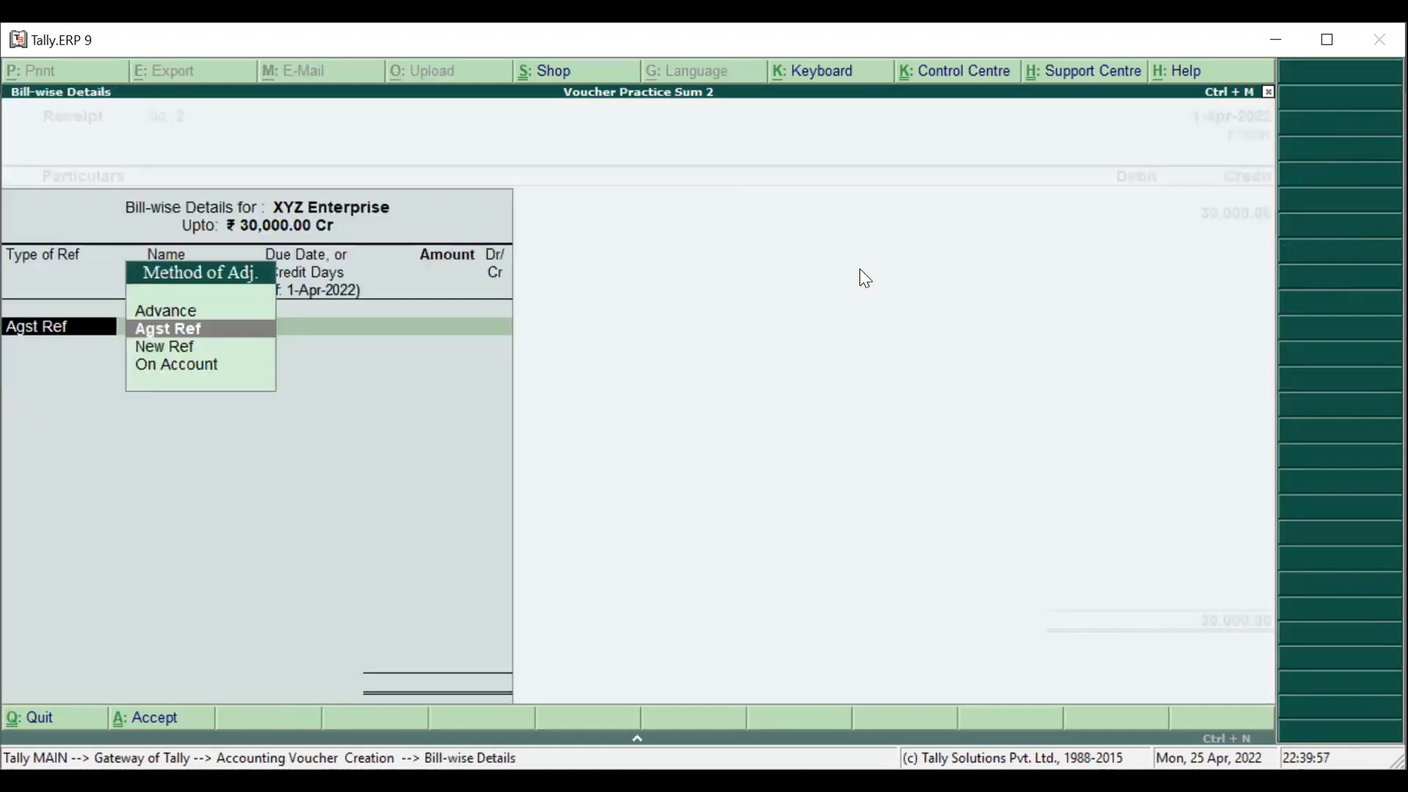
pyautogui.press('Return')
pyautogui.press('Return')
pyautogui.press('Return')
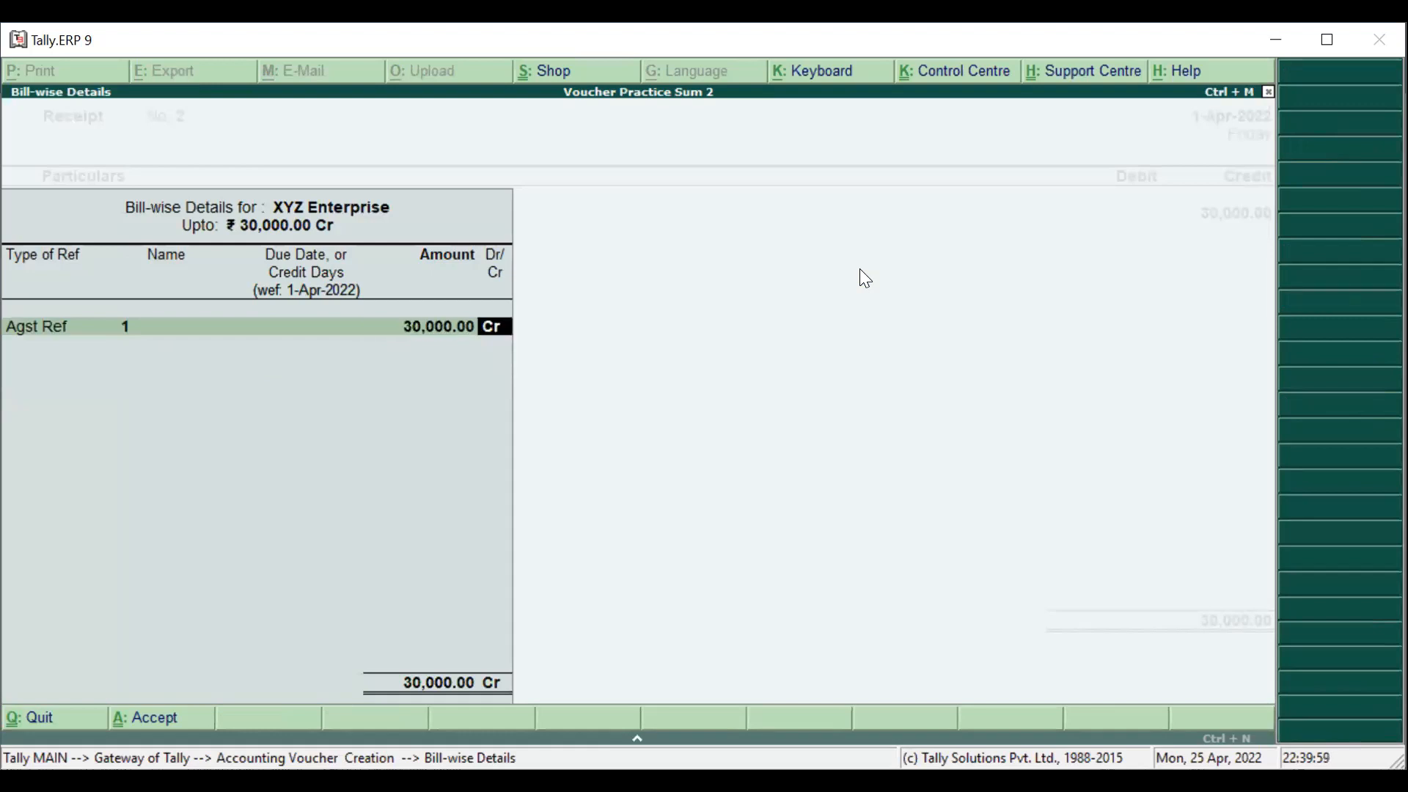
pyautogui.press('Return')
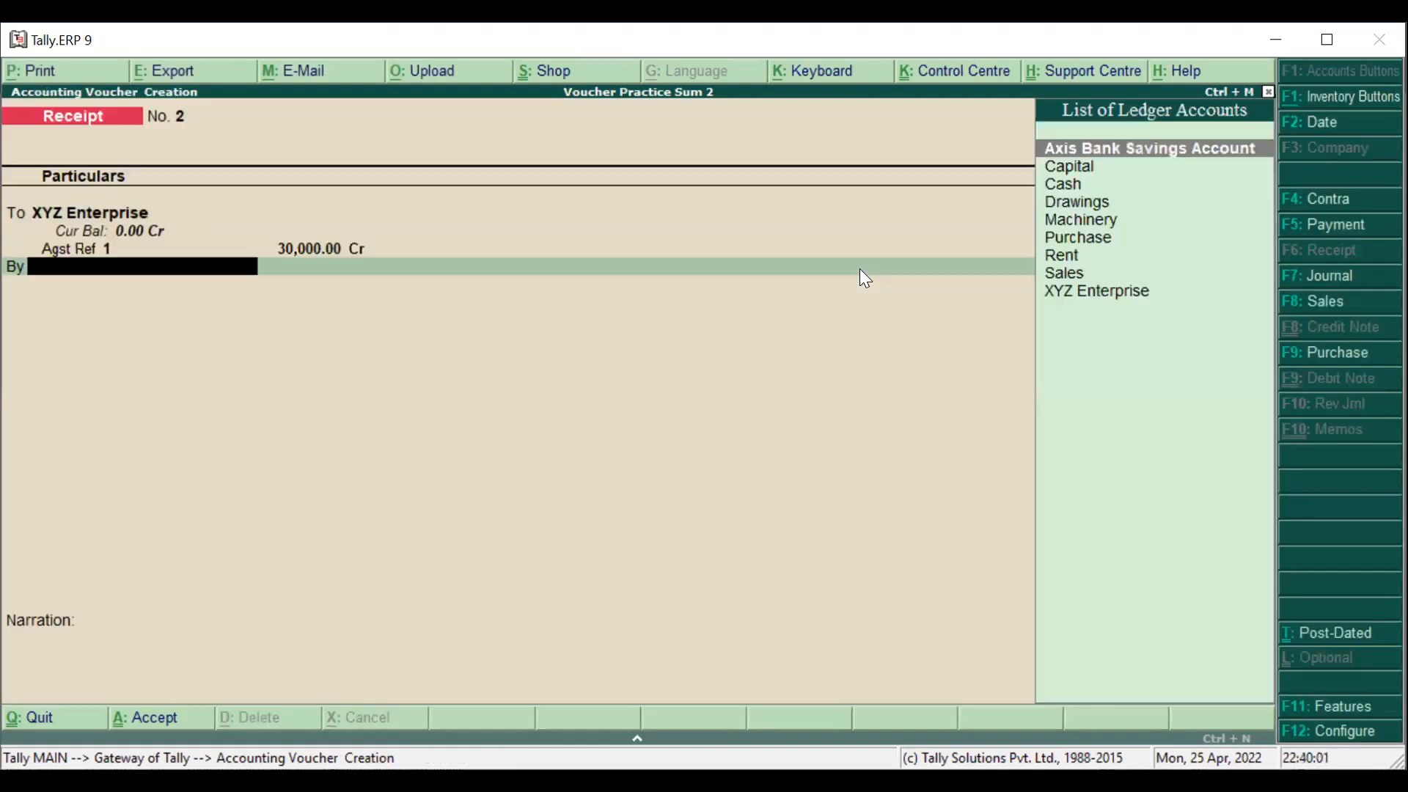
# Debit Cash with 30,000 on the XYZ Enterprise Receipt voucher and save it with a blank narration.
pyautogui.write('Ca')
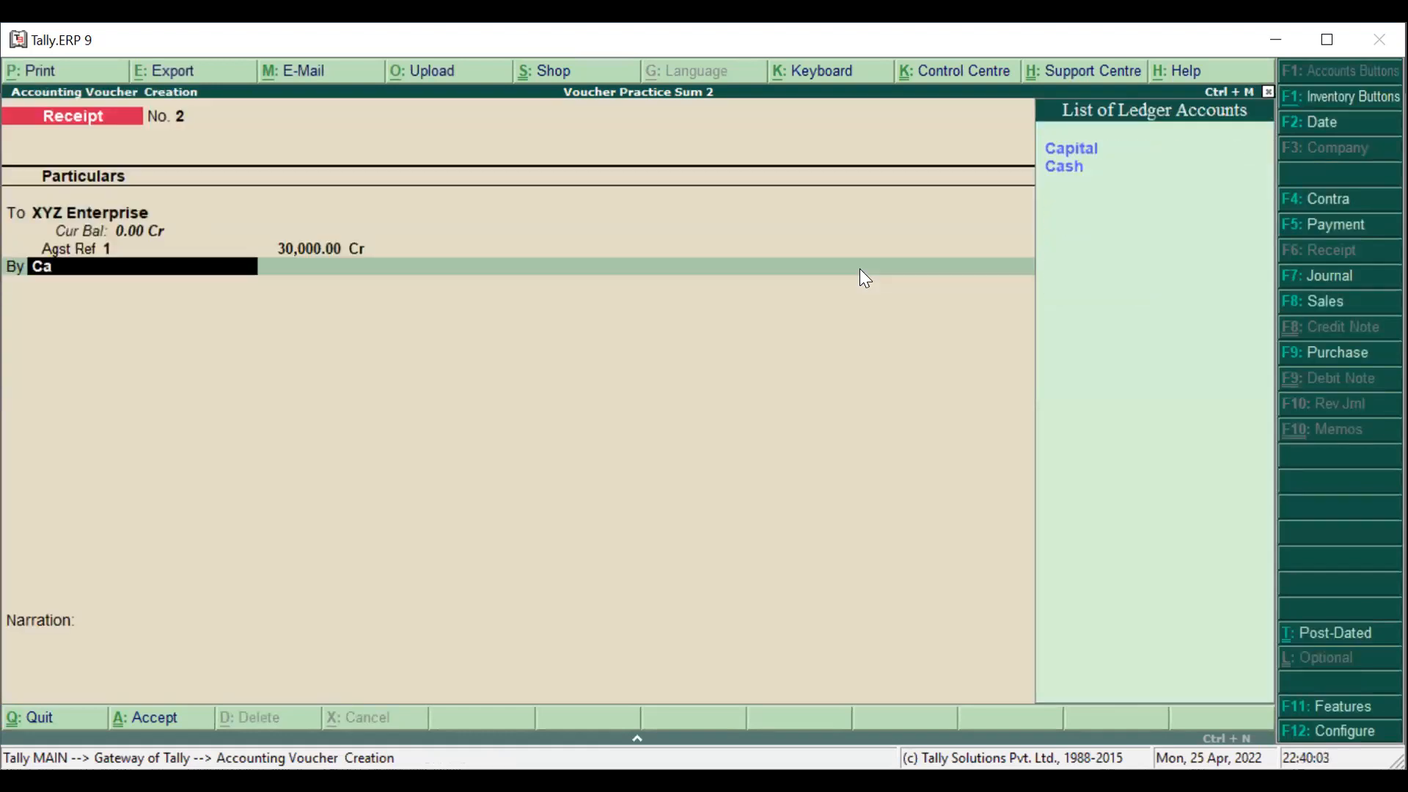
pyautogui.press('Down')
pyautogui.press('Return')
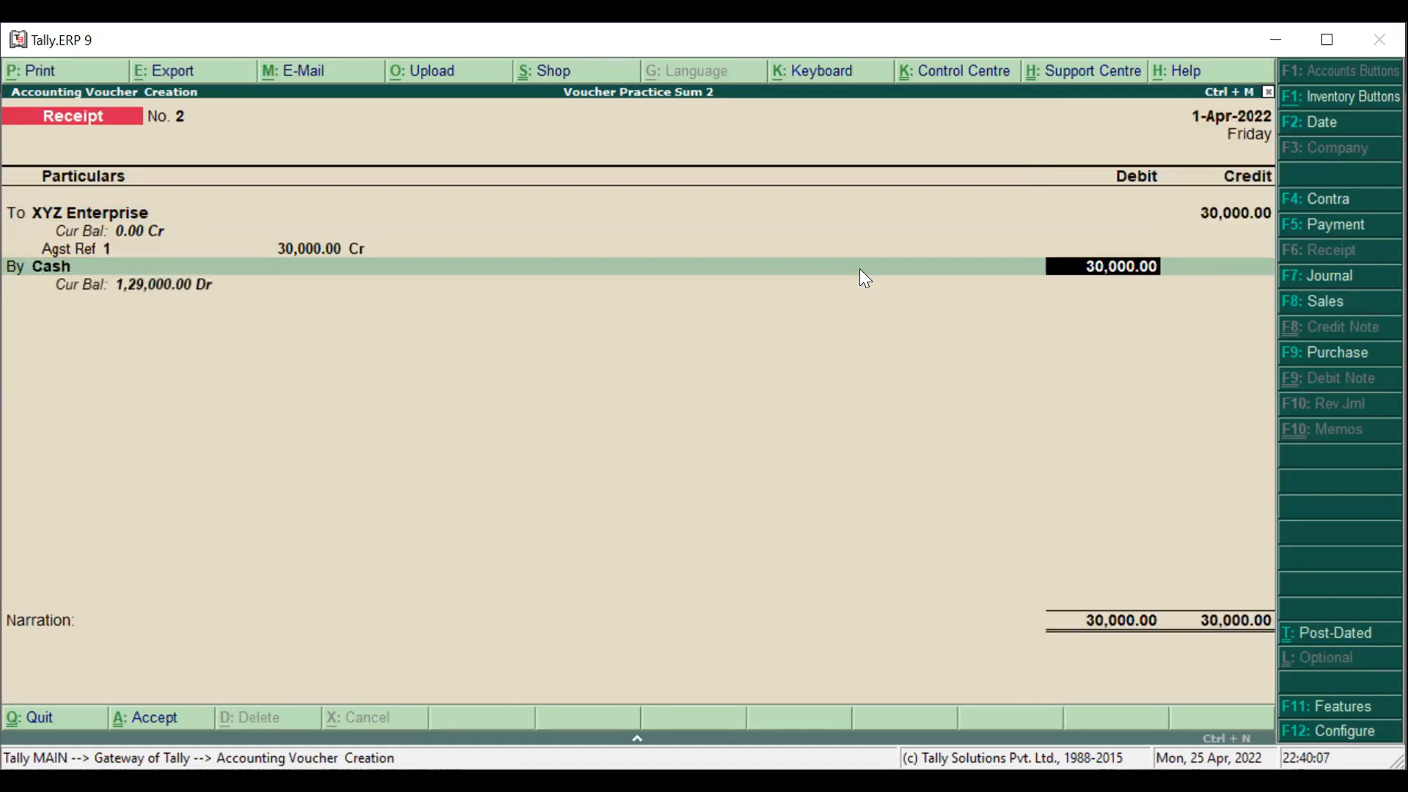
pyautogui.press('Return')
pyautogui.press('Return')
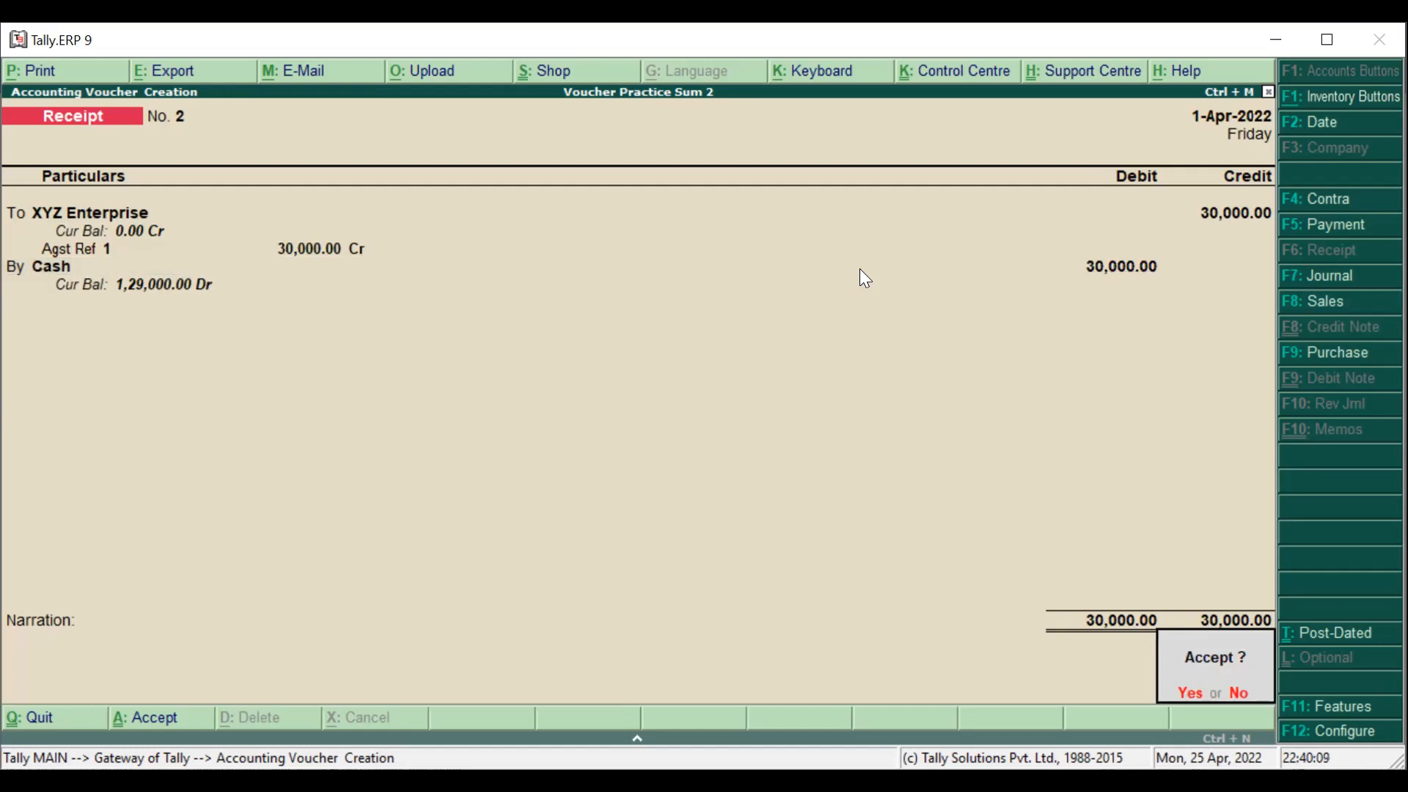
pyautogui.press('Return')
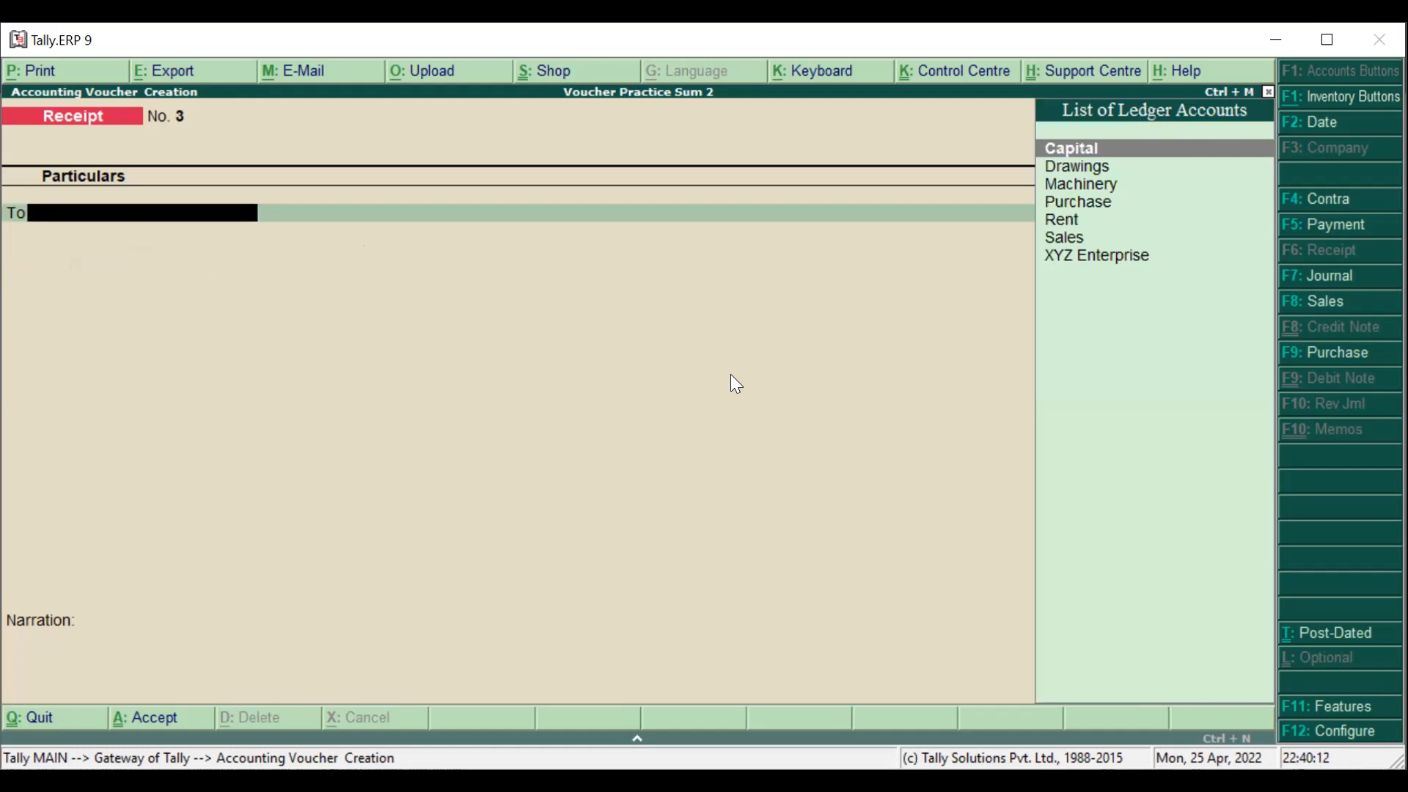
# Check transaction 10 in the Word question sheet and start a Journal voucher in Tally.ERP 9.
pyautogui.hotkey('alt', 'Tab')
pyautogui.scroll(-1, 532, 471)
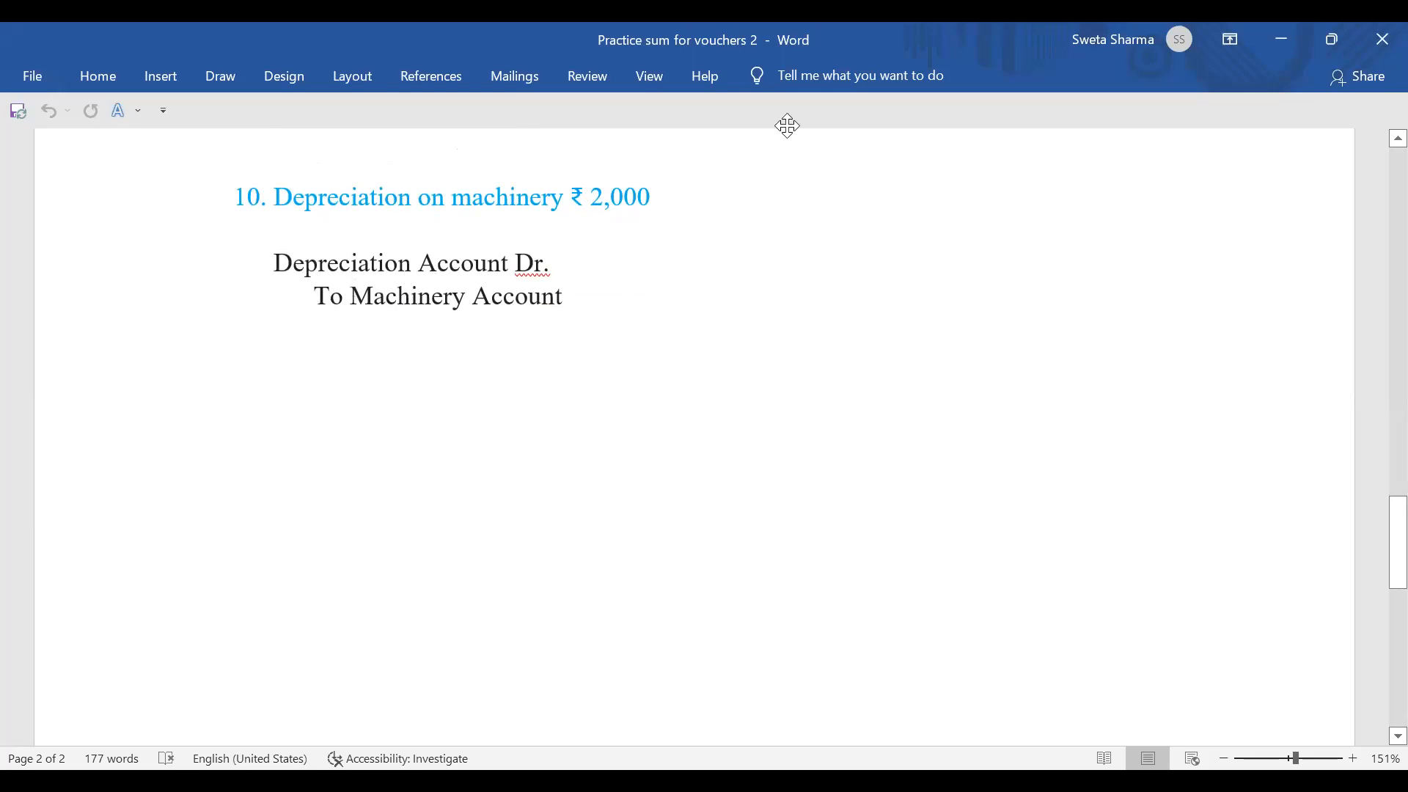
pyautogui.hotkey('alt', 'Tab')
pyautogui.click(1343, 275)
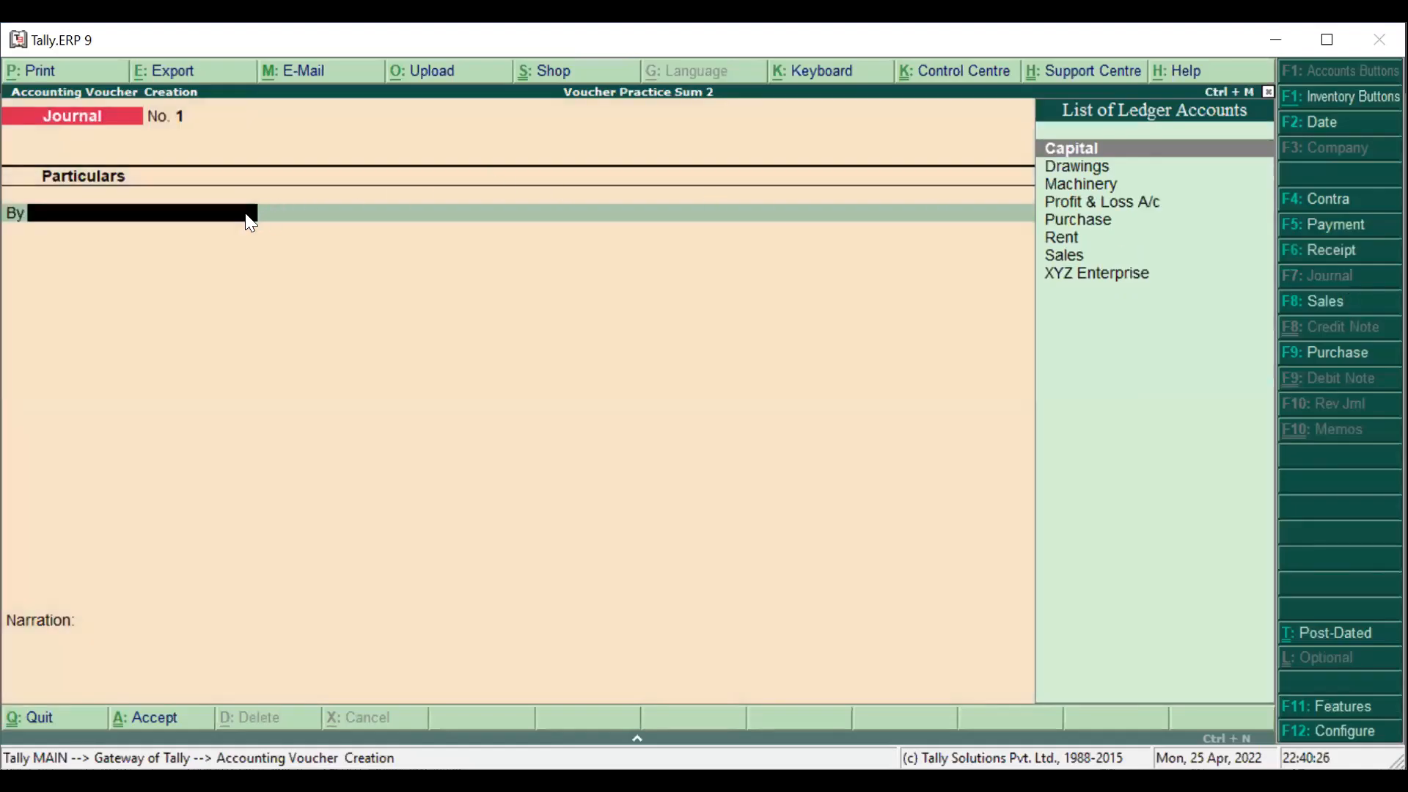
# Create a Depreciation ledger under Indirect Expenses with the other settings at their defaults, as the Journal voucher's debit account.
pyautogui.write('D')
pyautogui.press('BackSpace')
pyautogui.hotkey('alt', 'c')
pyautogui.write('Deprec')
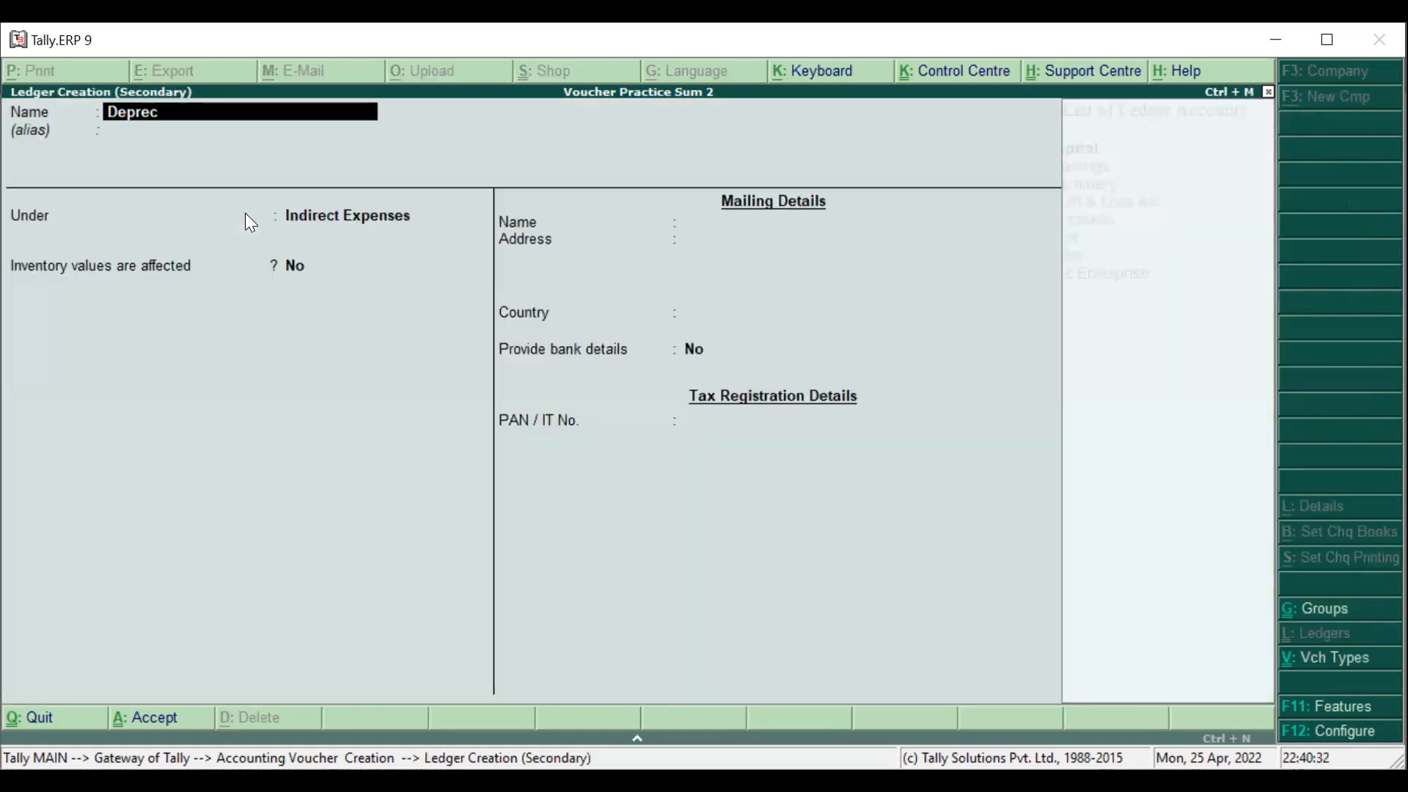
pyautogui.write('iation')
pyautogui.press('Return')
pyautogui.press('Return')
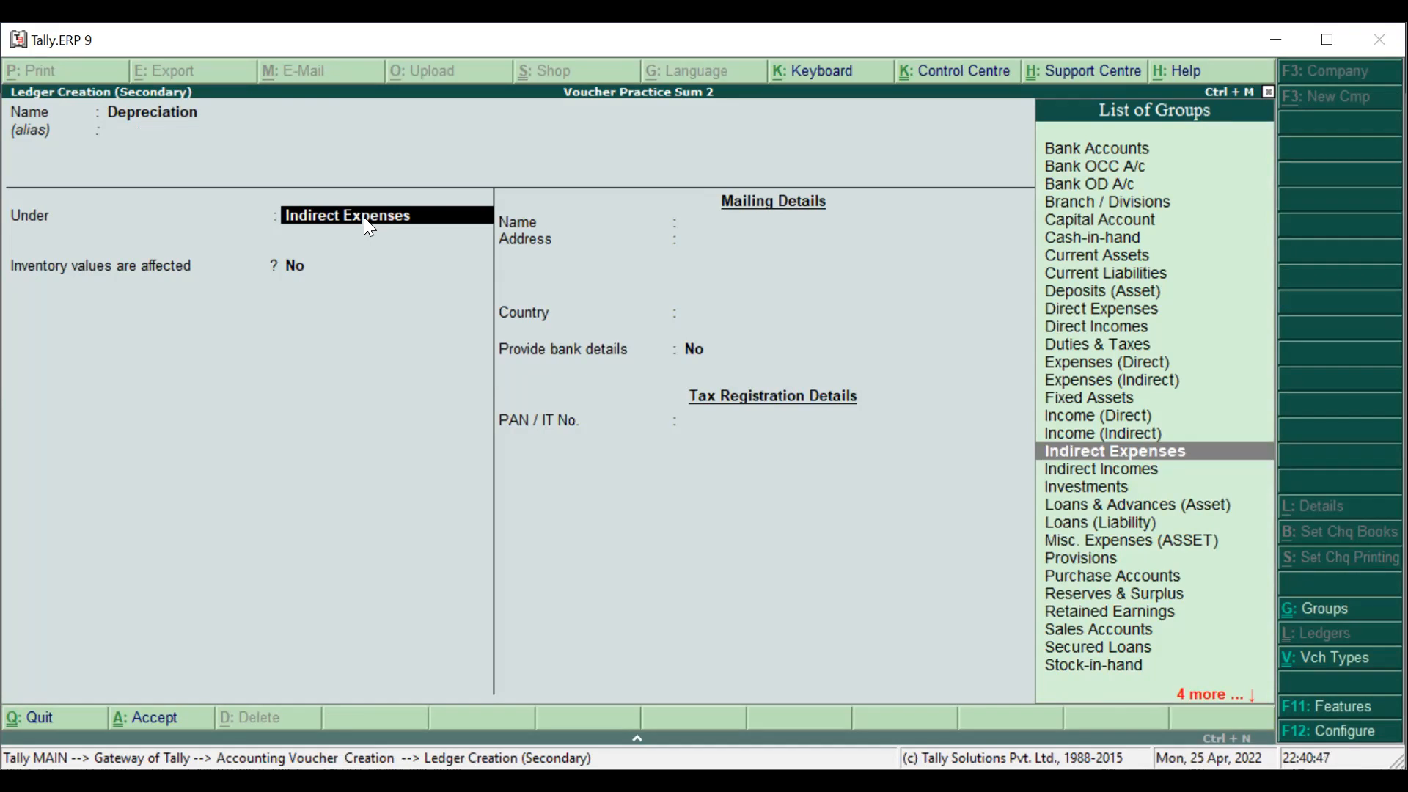
pyautogui.press('Return')
pyautogui.press('Return')
pyautogui.press('Return')
pyautogui.press('Return')
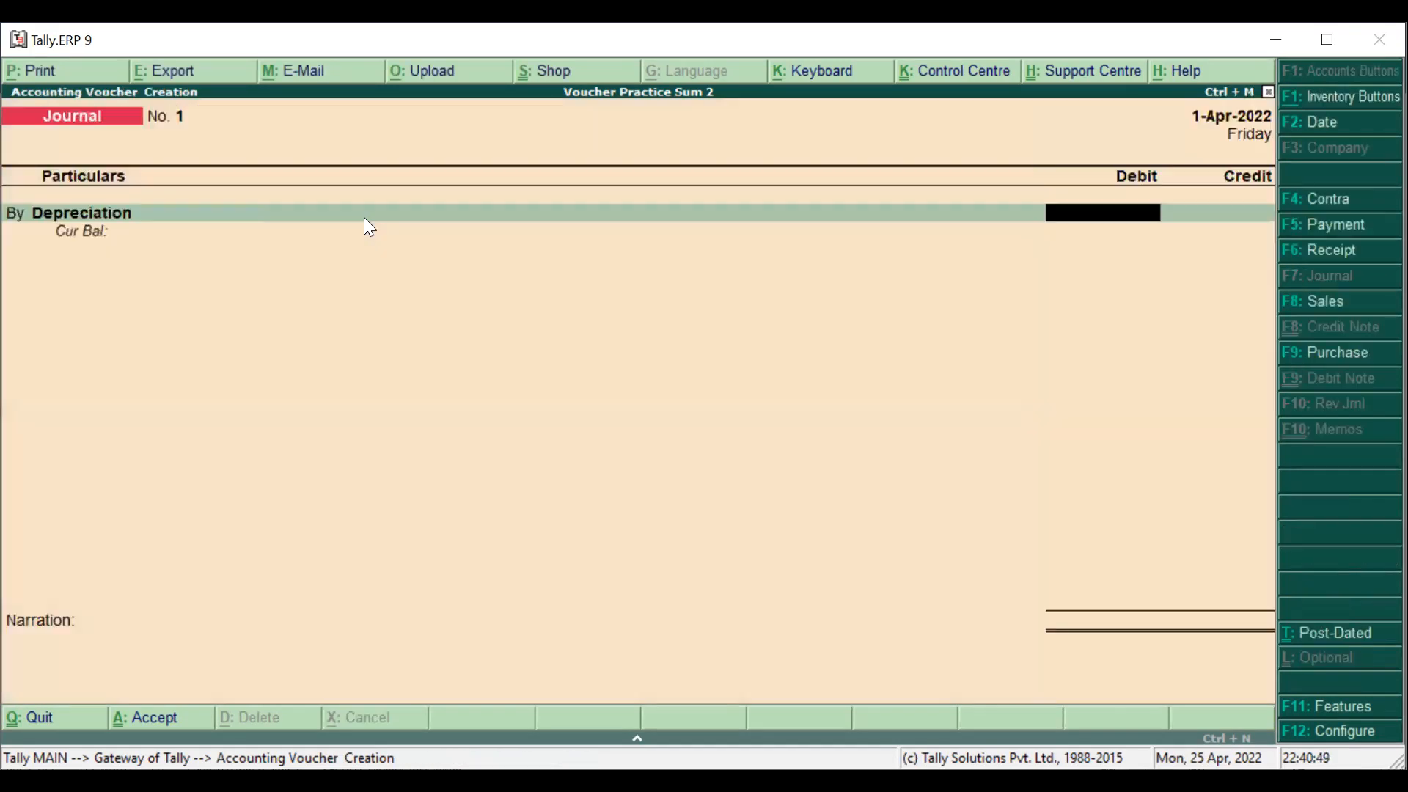
# Debit Depreciation and credit Machinery with 2,000, save the Journal voucher with a blank narration, and quit voucher entry.
pyautogui.write('2000')
pyautogui.press('Return')
pyautogui.press('Return')
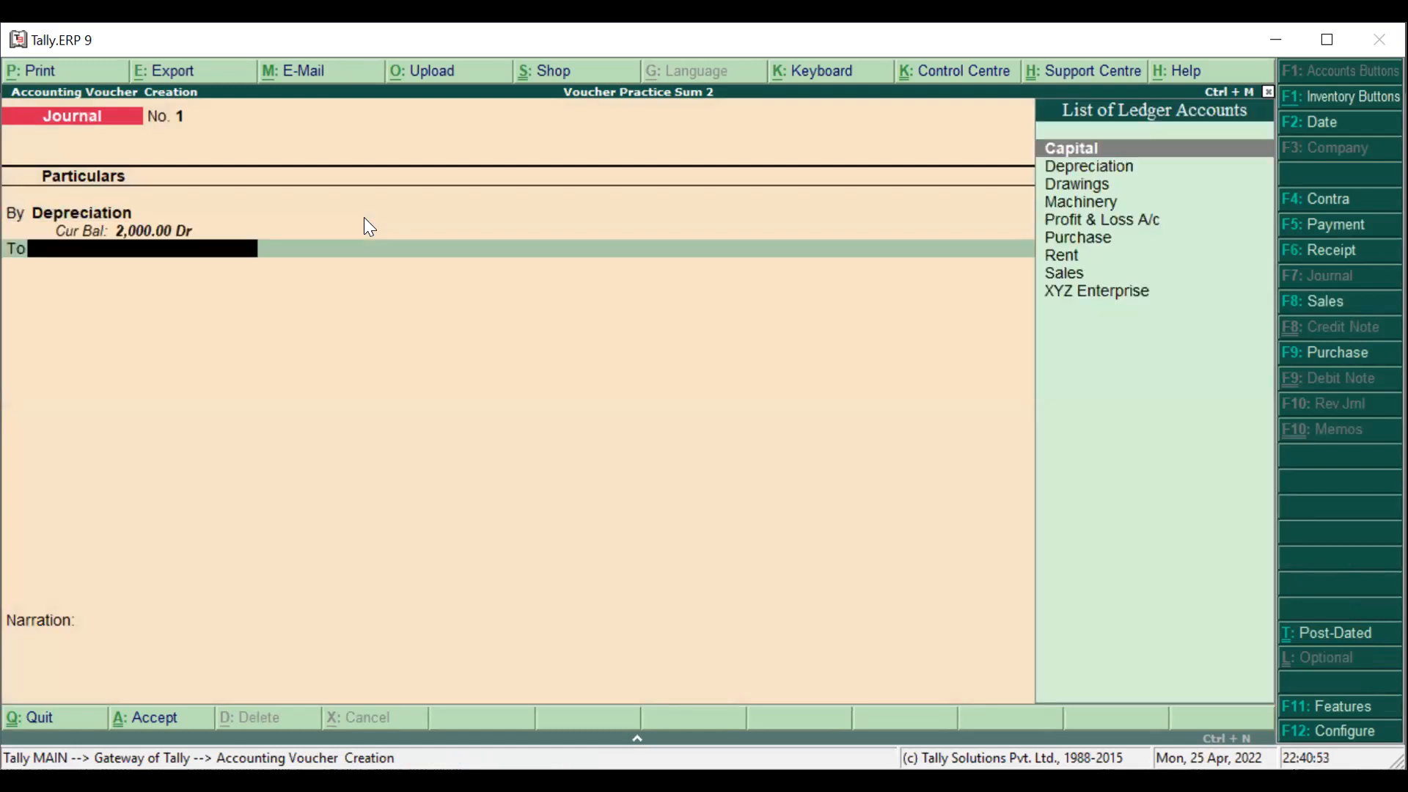
pyautogui.write('M')
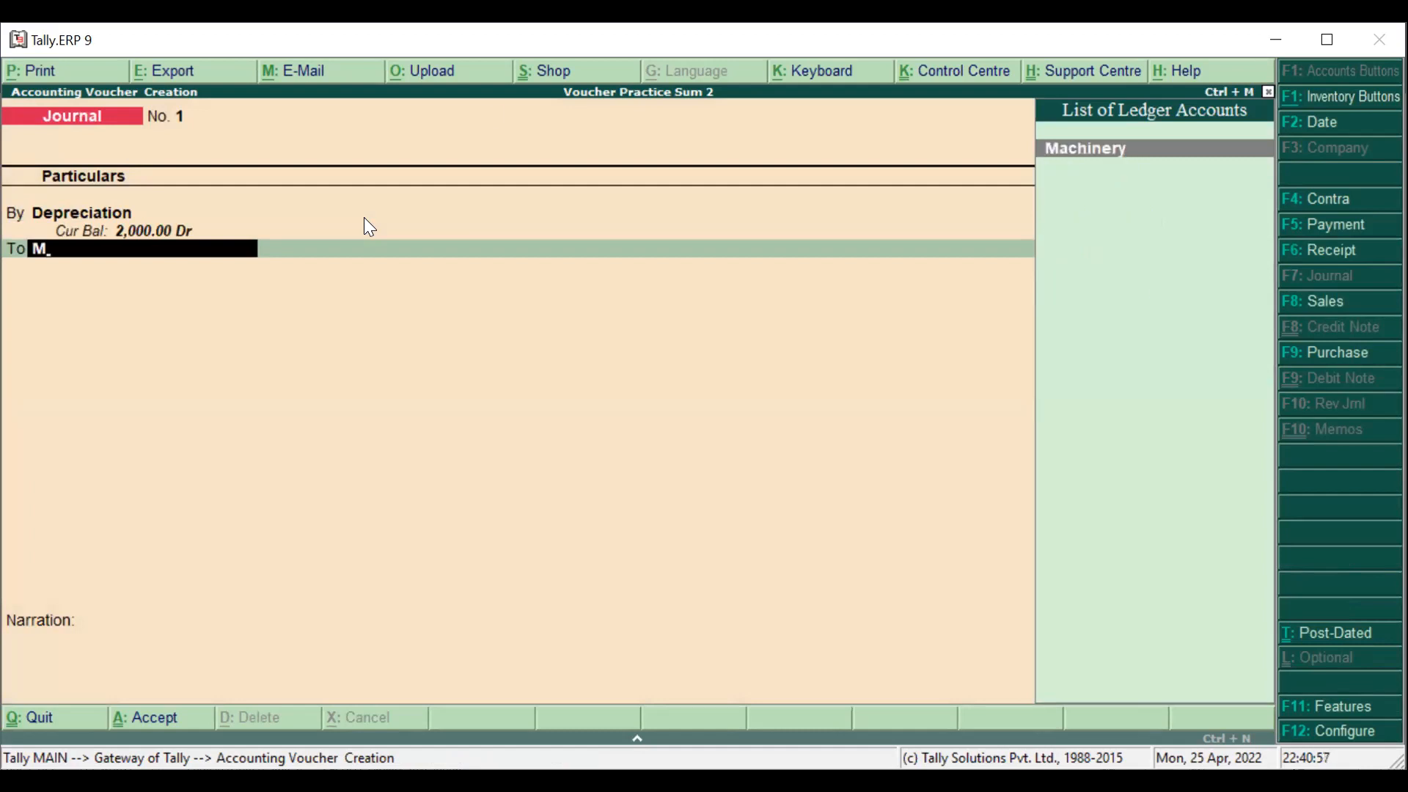
pyautogui.click(1243, 147)
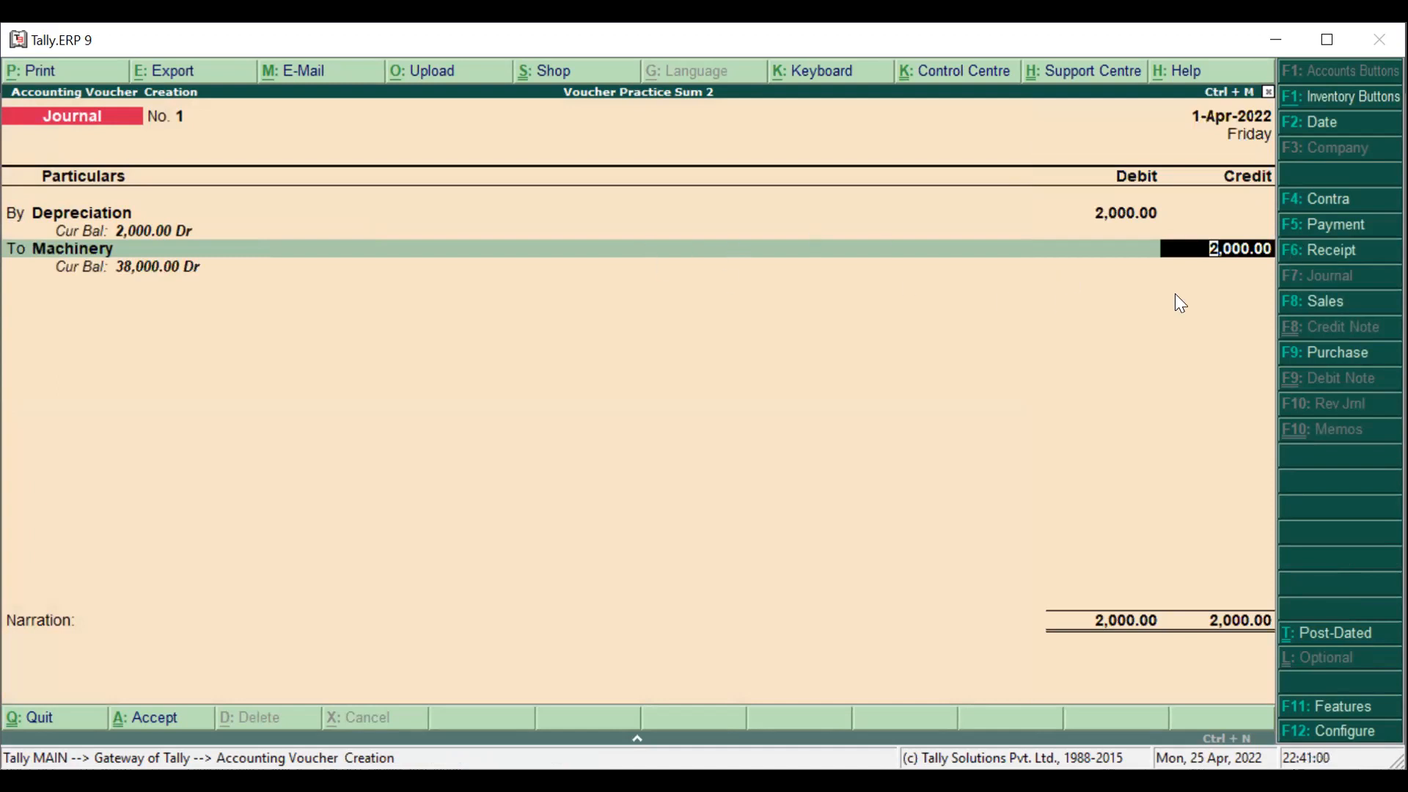
pyautogui.press('Return')
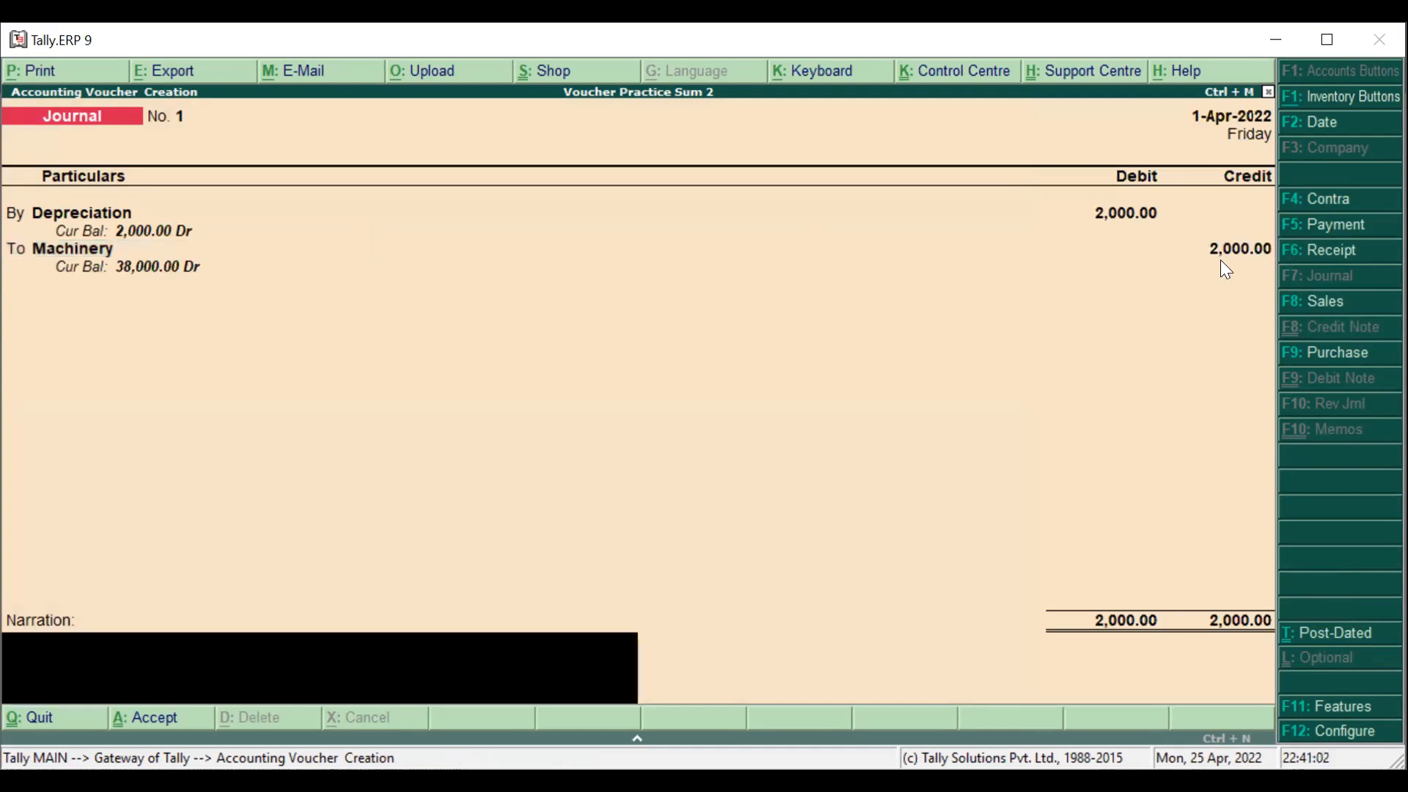
pyautogui.press('Return')
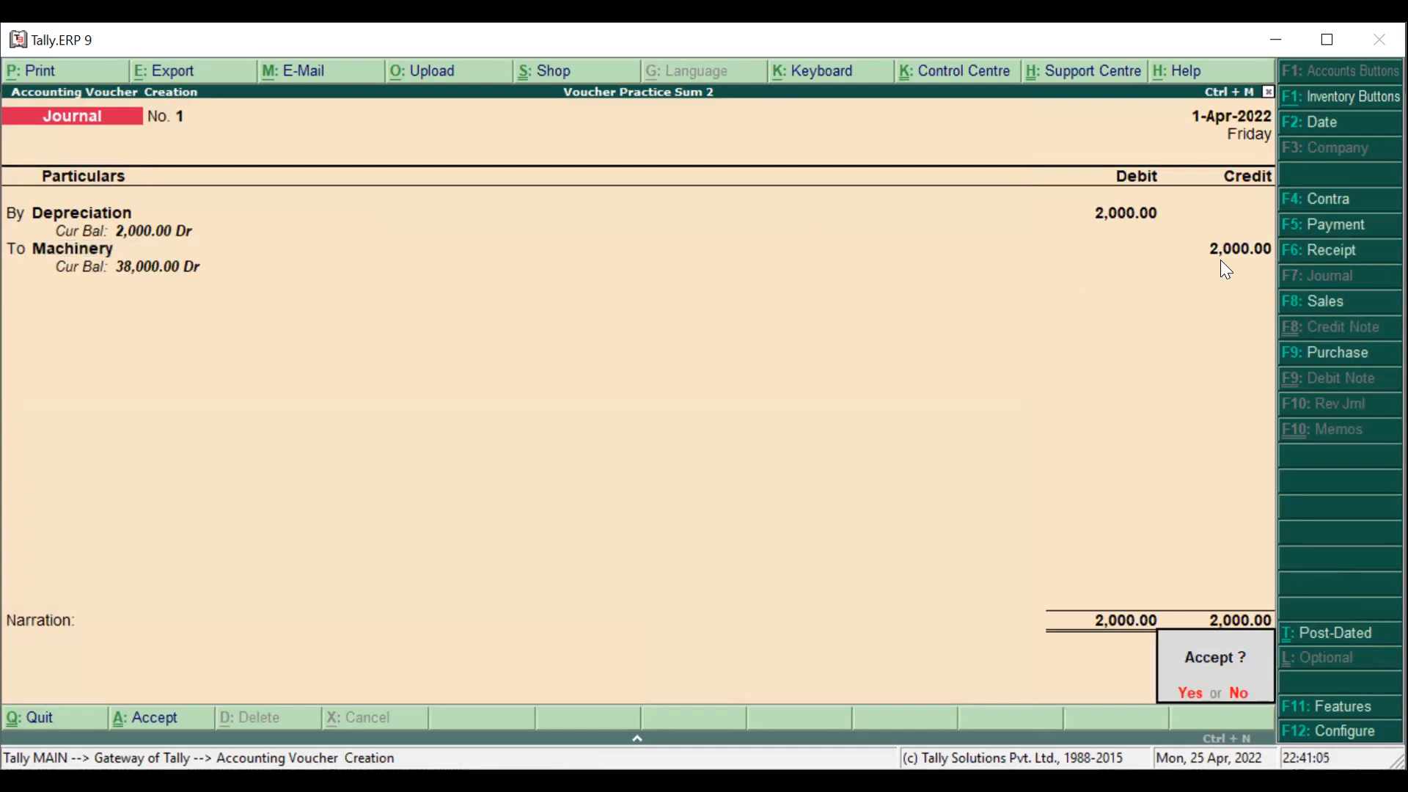
pyautogui.press('Return')
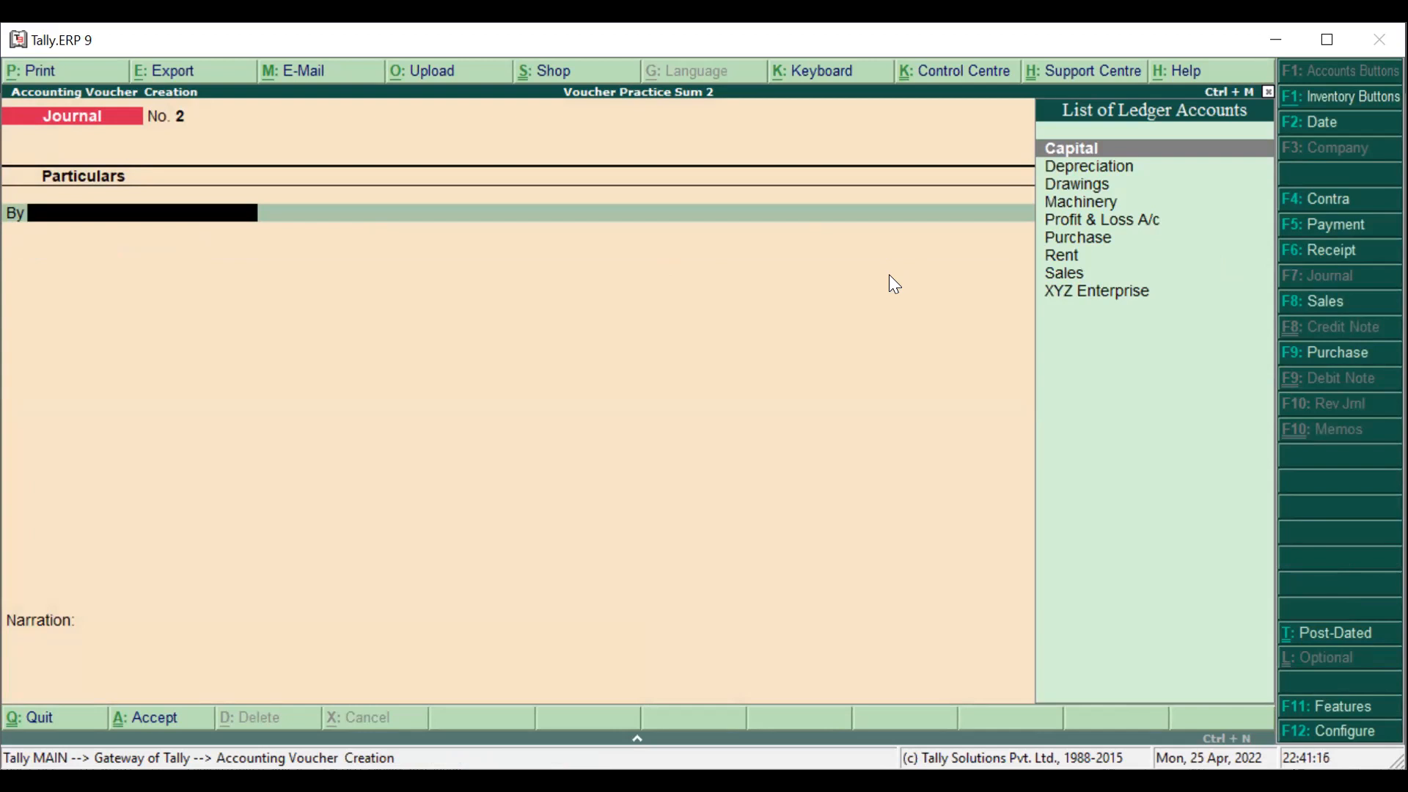
pyautogui.press('Escape')
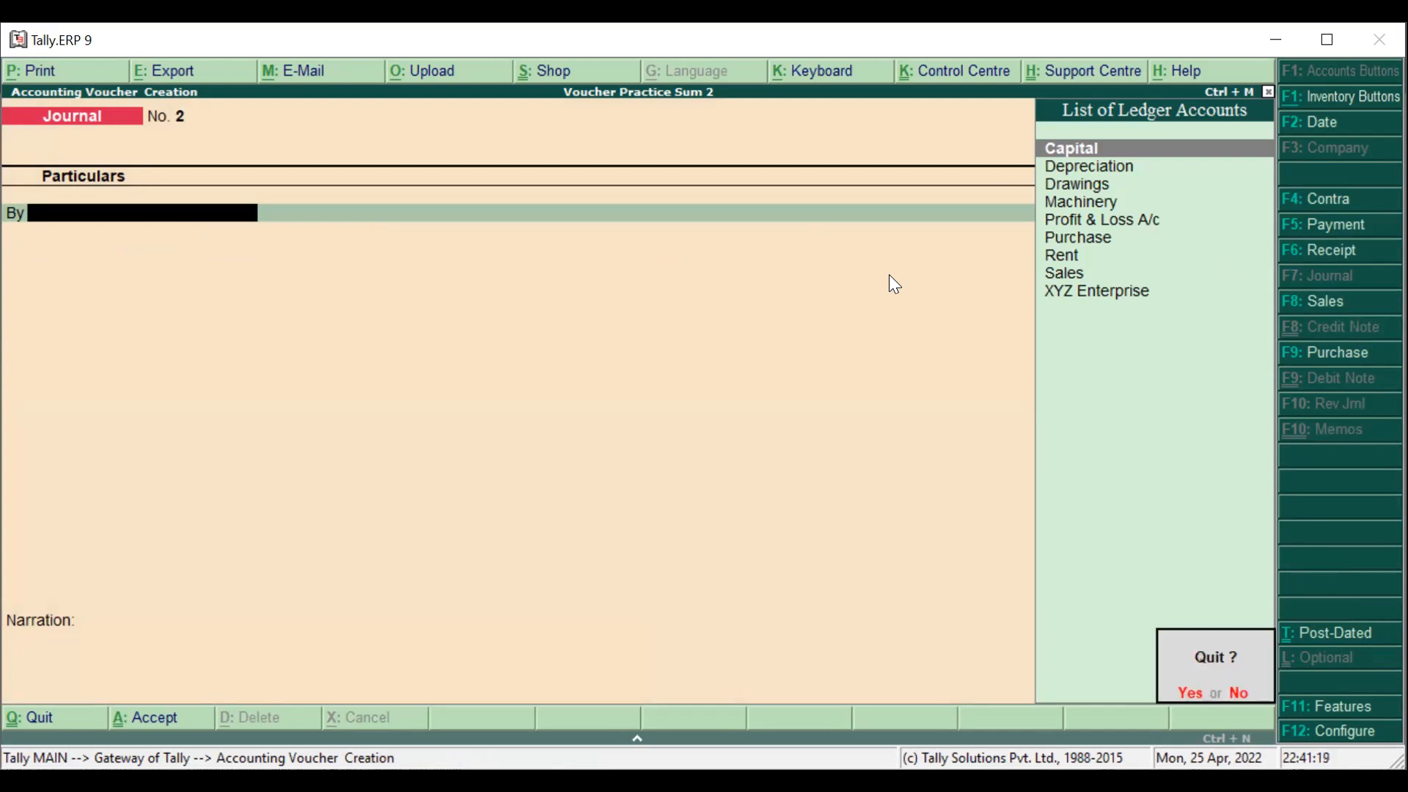
pyautogui.press('y')
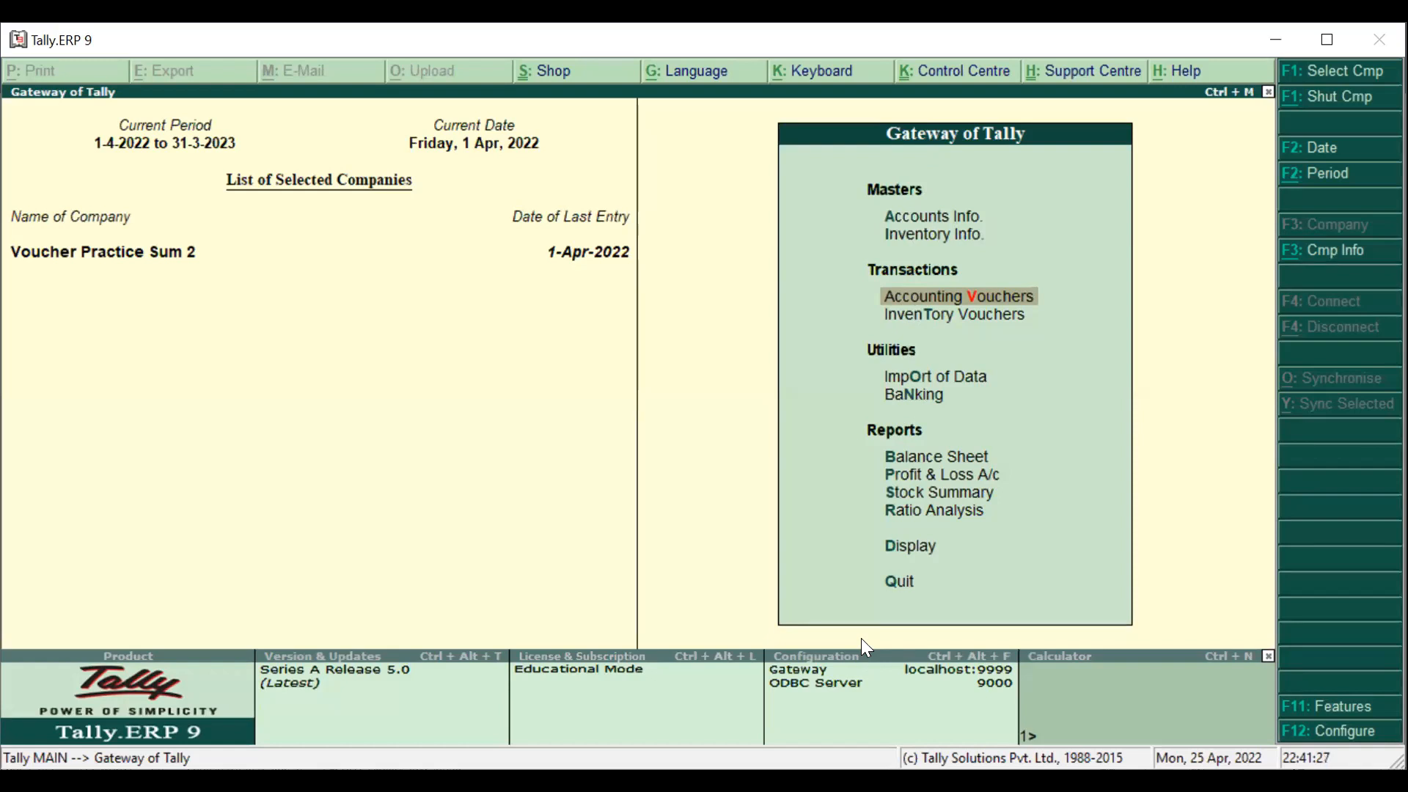
# Review the vouchers in the Day Book and inspect the XYZ Enterprise receipt without altering it.
pyautogui.click(911, 556)
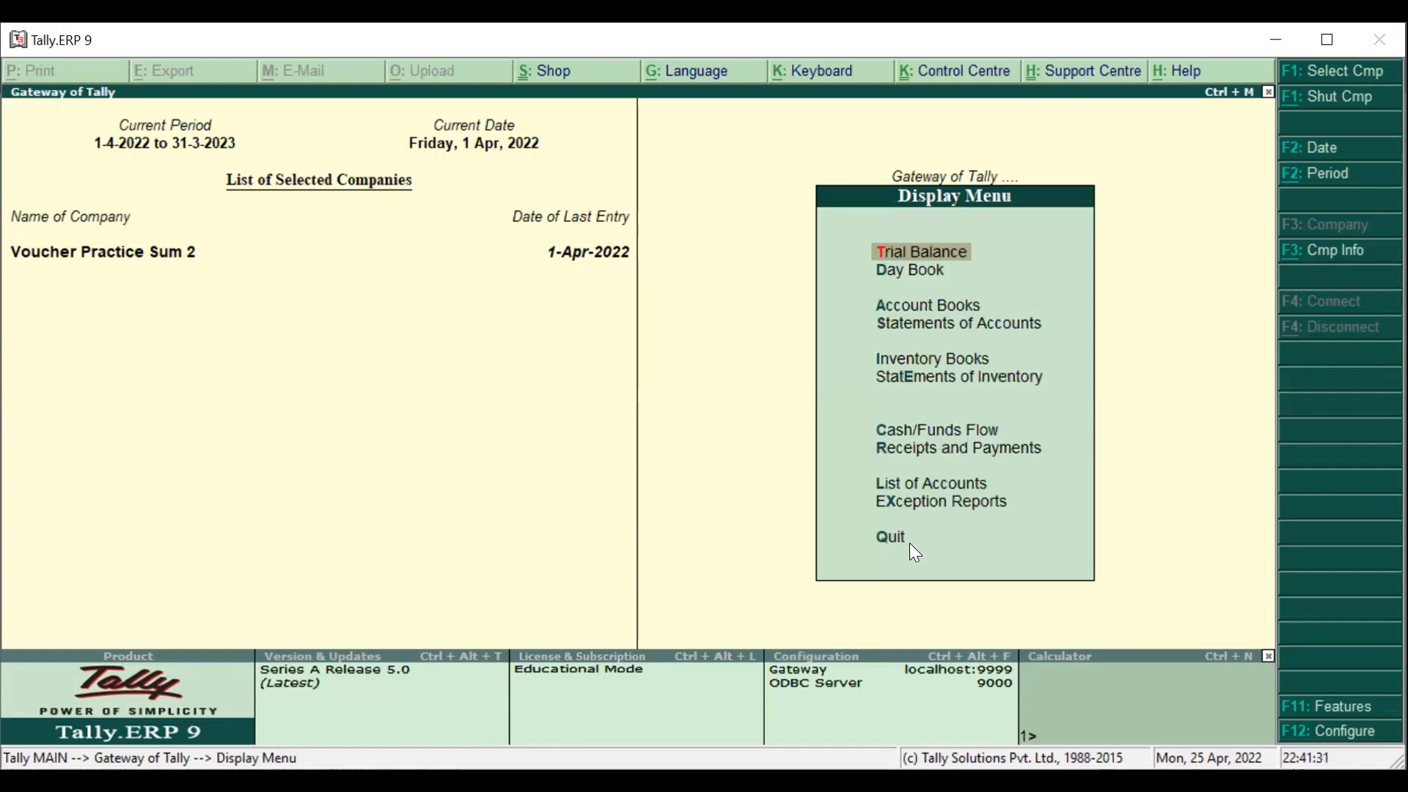
pyautogui.click(909, 270)
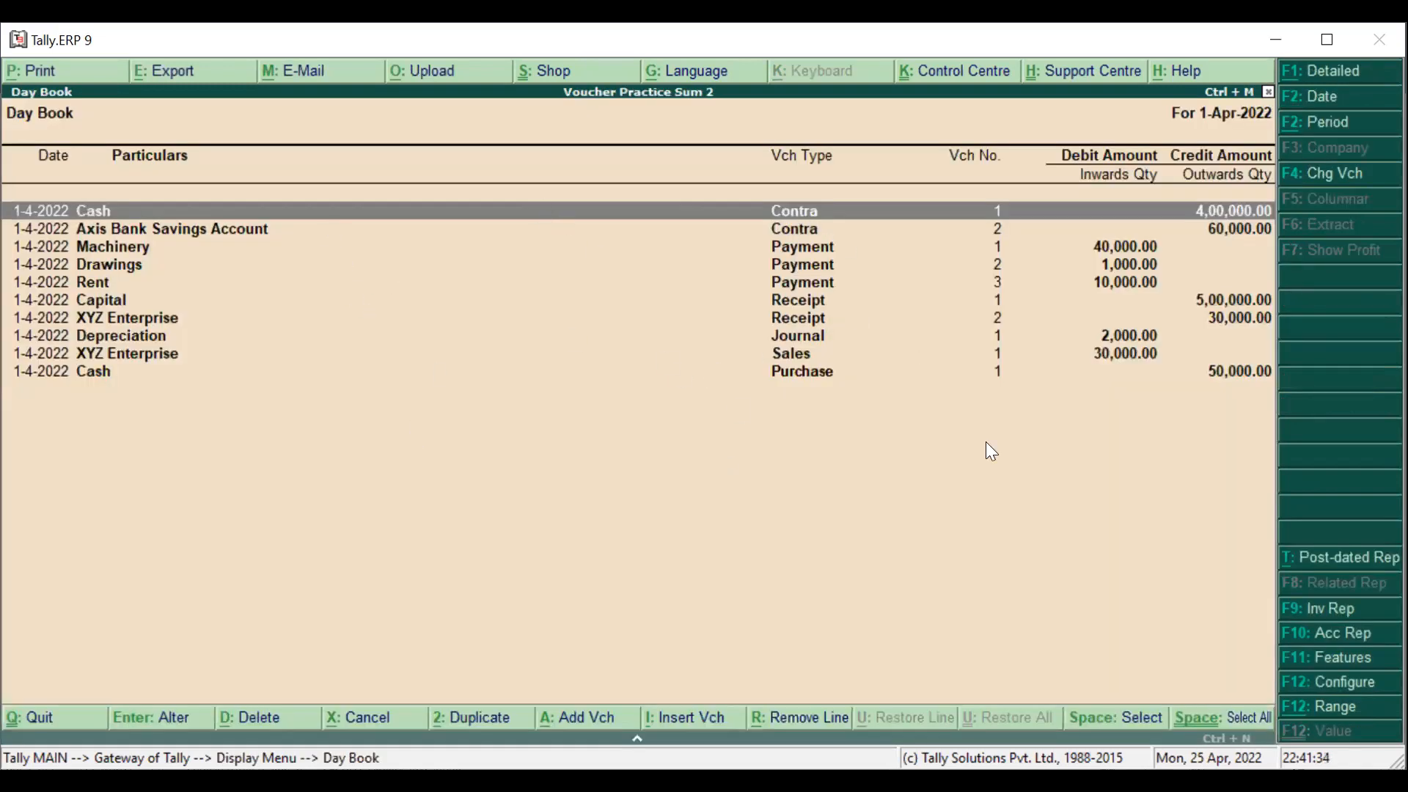
pyautogui.doubleClick(780, 318)
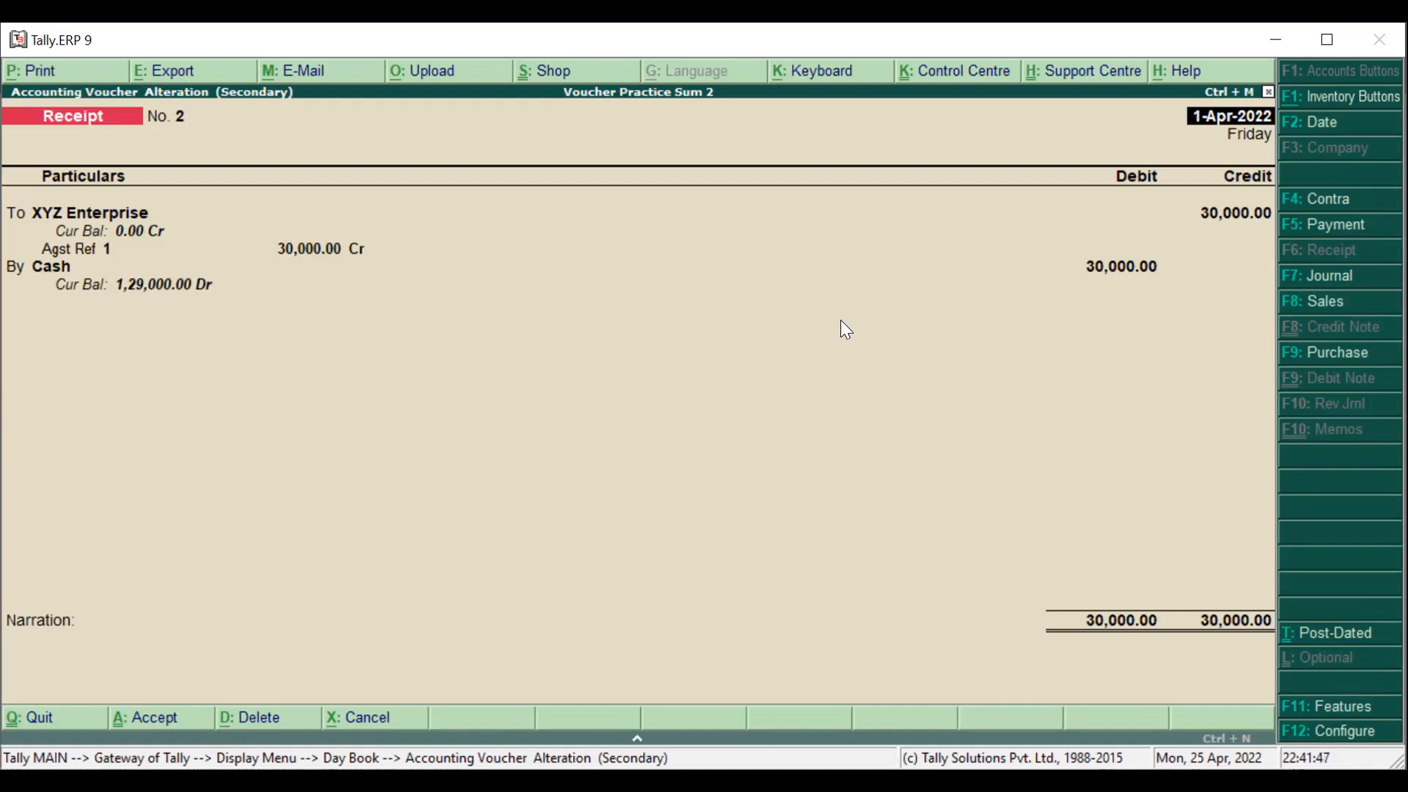
pyautogui.press('Escape')
pyautogui.press('y')
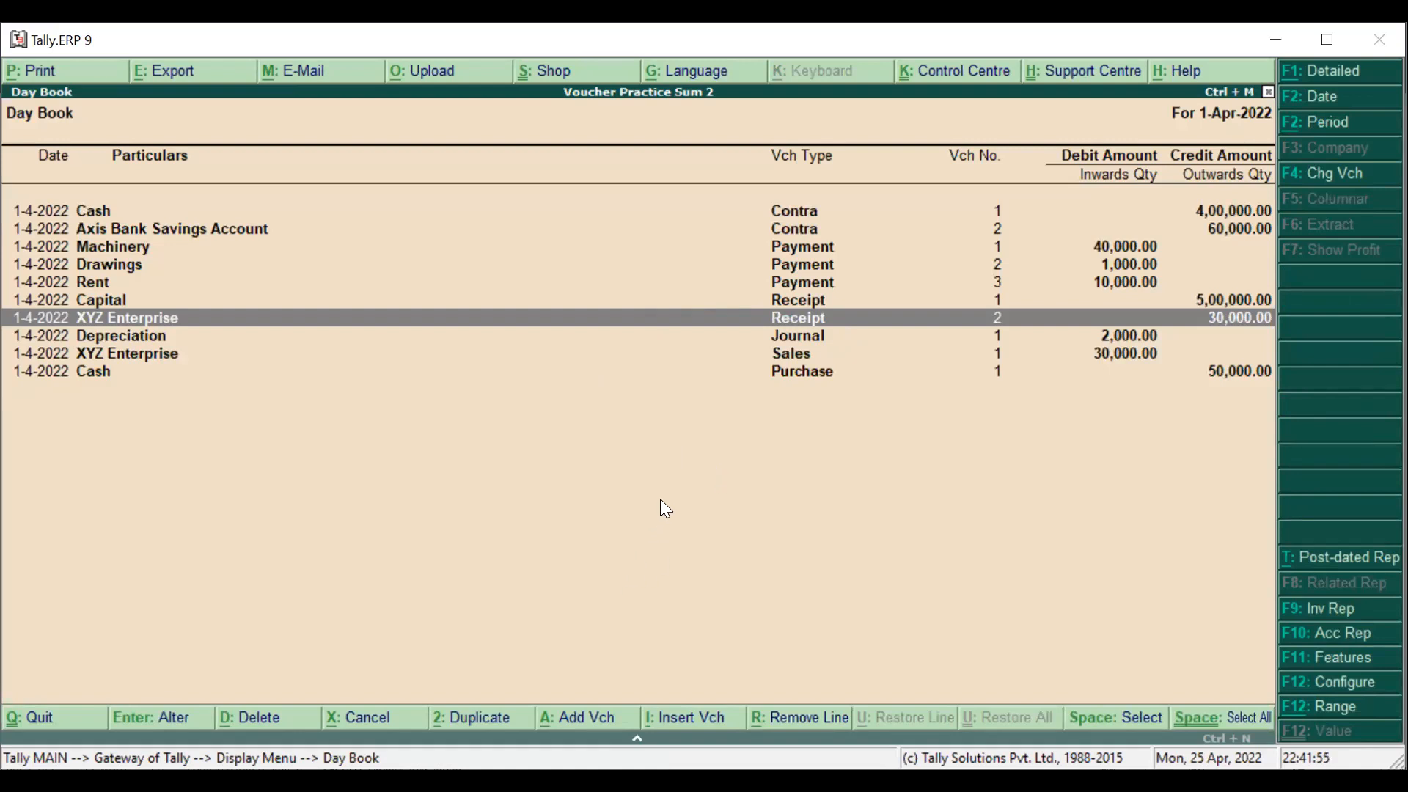
pyautogui.press('Escape')
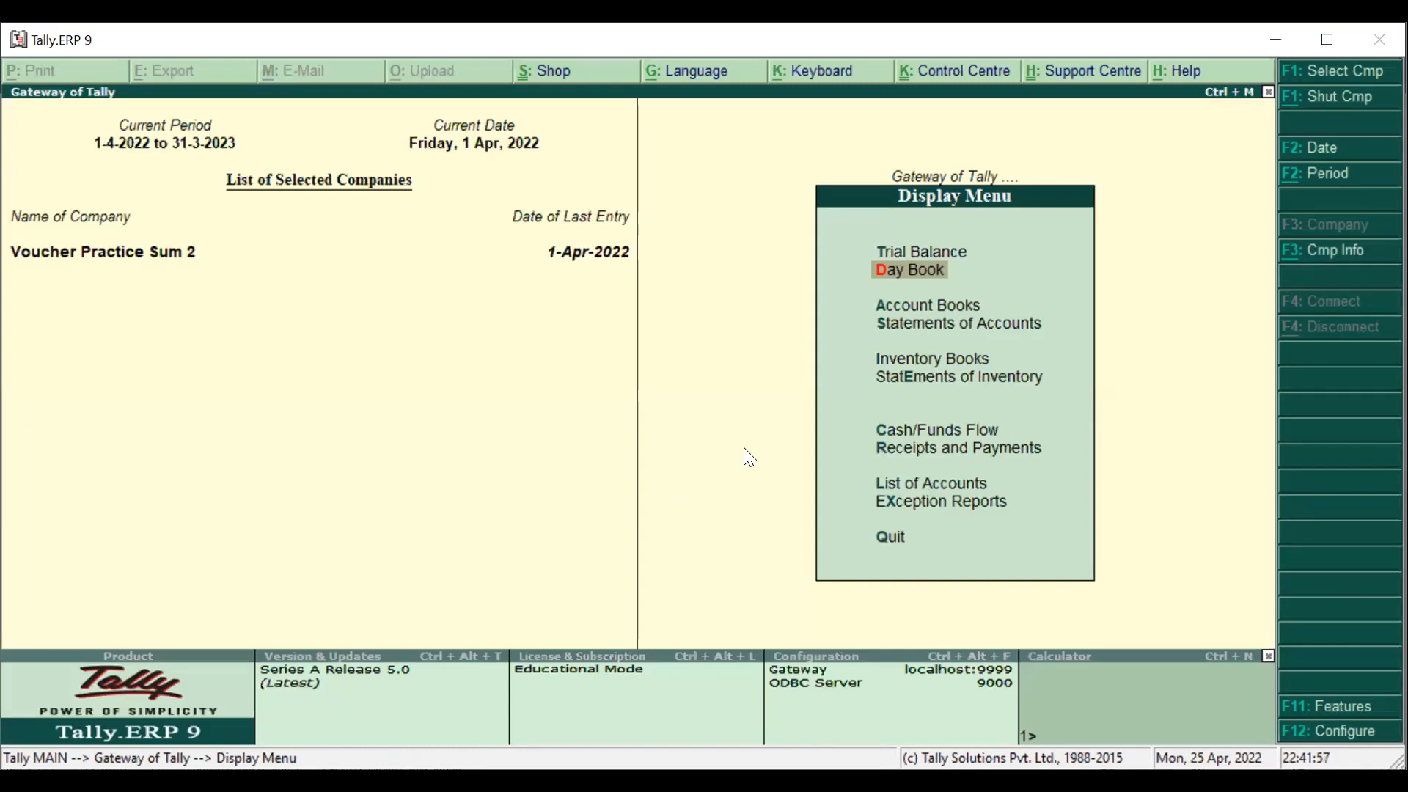
# Examine the Trial Balance's closing debit and credit balances and return to the Gateway of Tally.
pyautogui.click(939, 254)
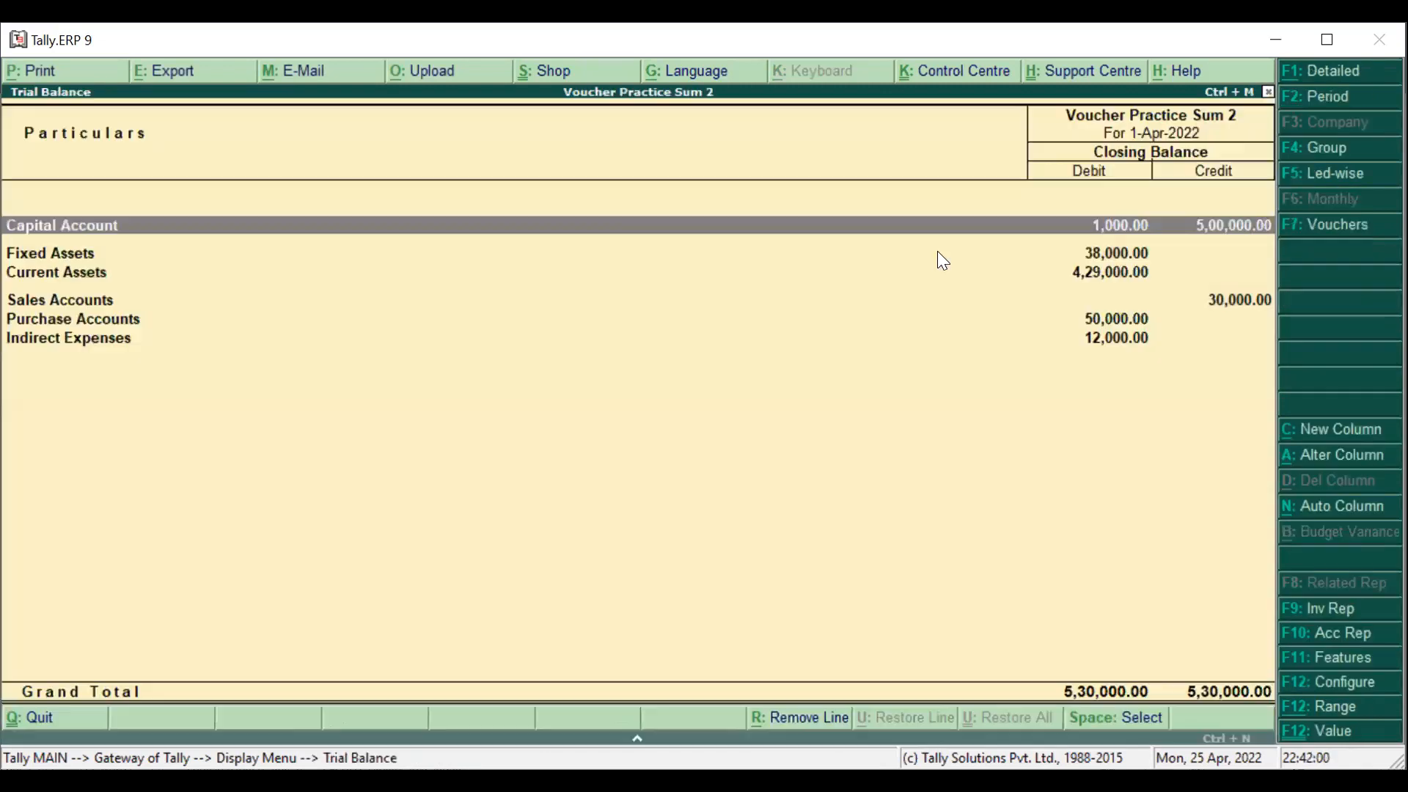
pyautogui.press('Escape')
pyautogui.press('Escape')
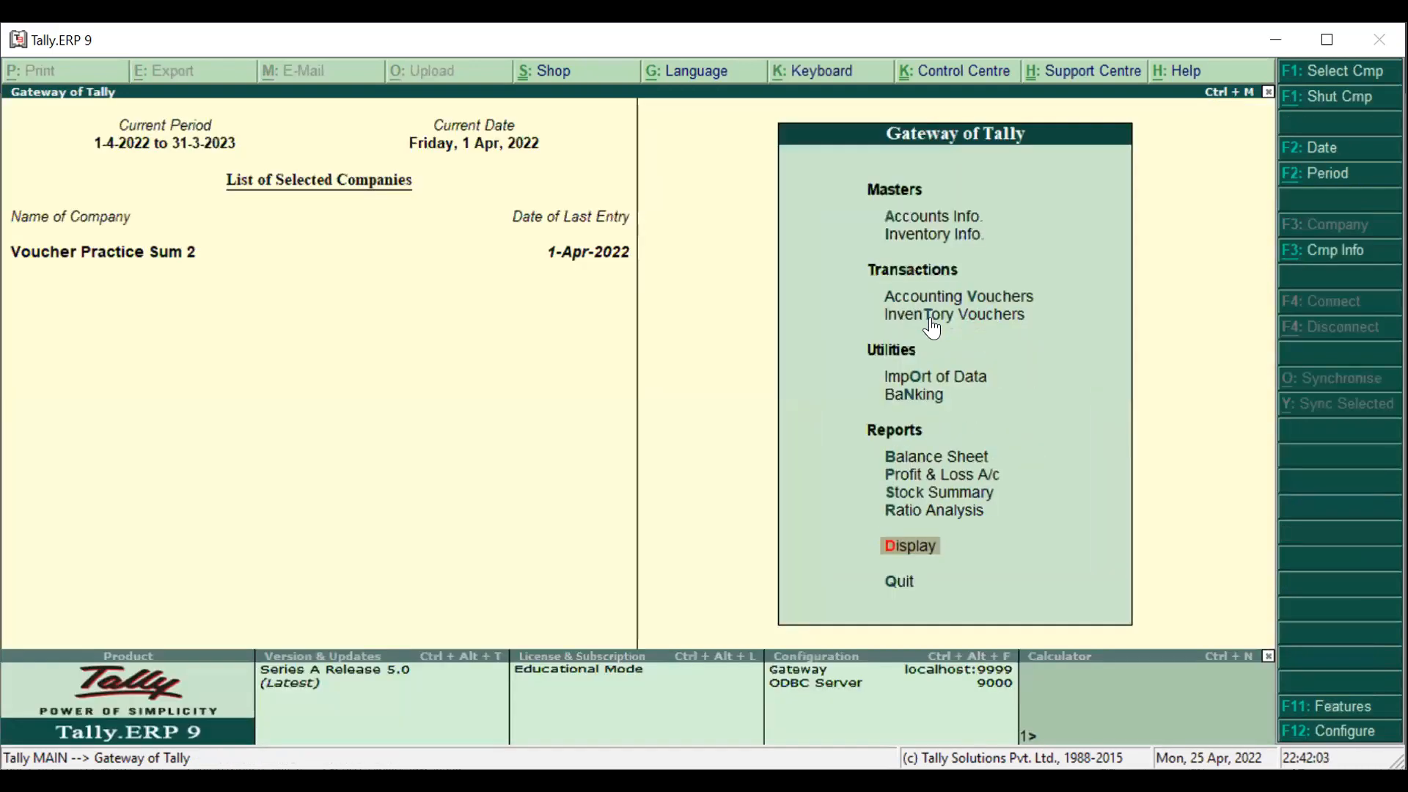
pyautogui.click(912, 547)
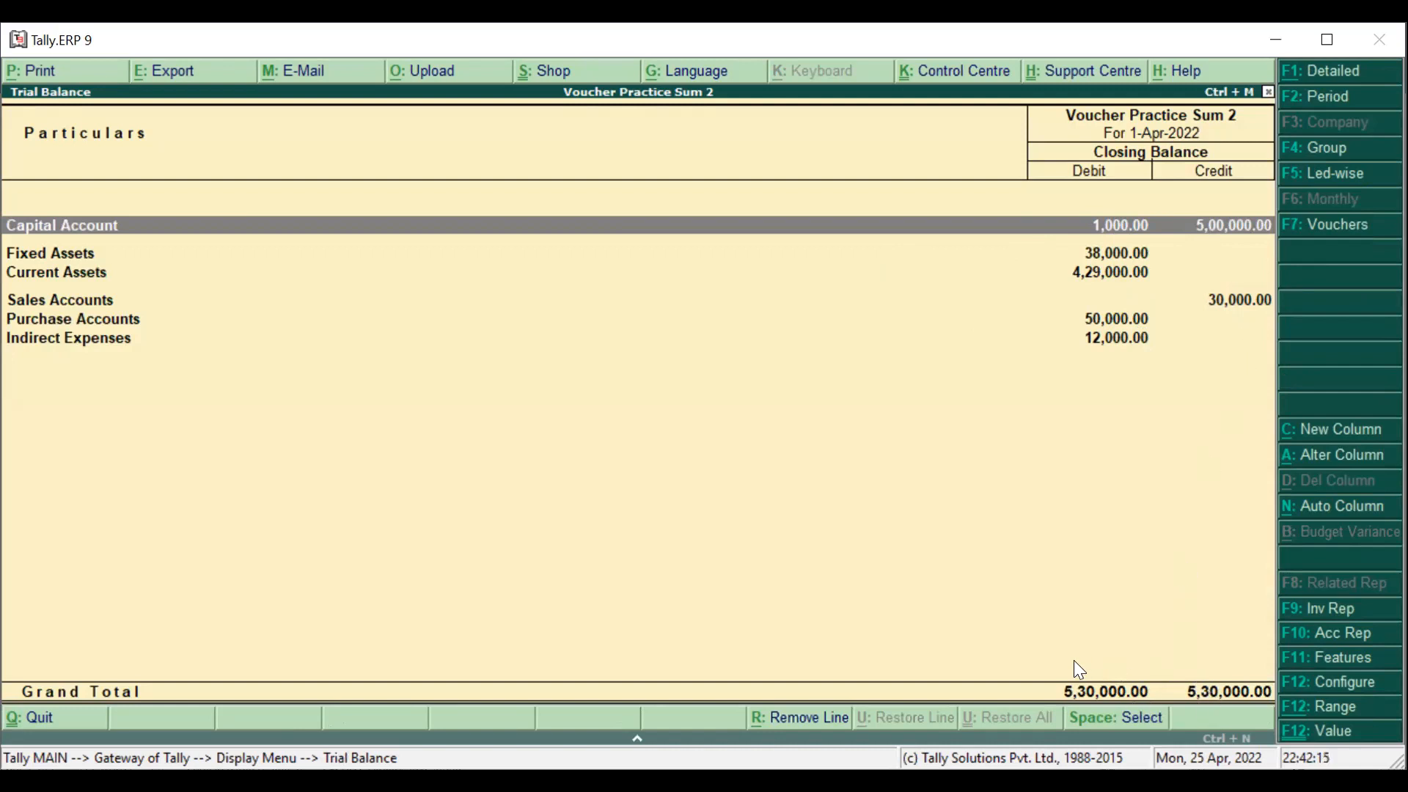
pyautogui.press('Escape')
pyautogui.press('Escape')
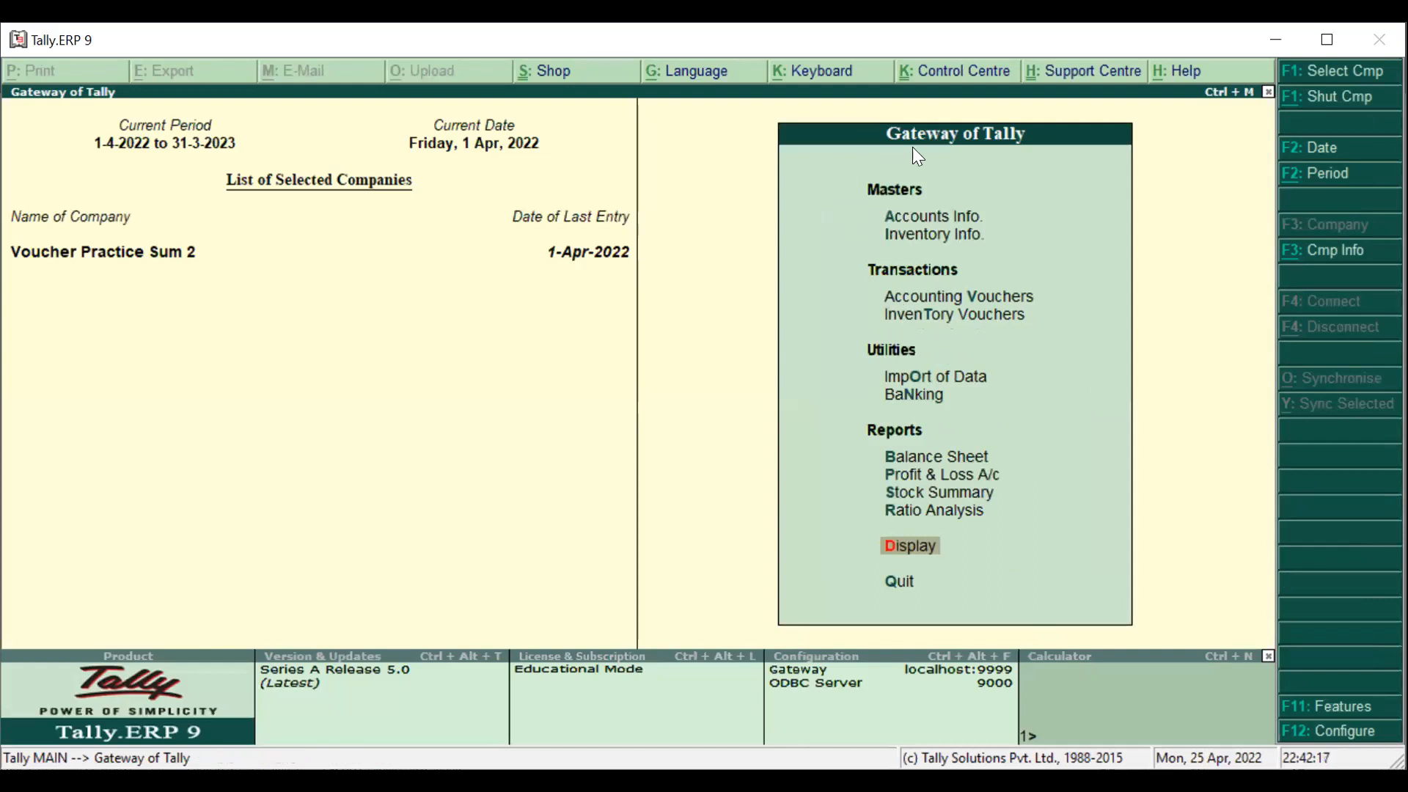
# Examine the Balance Sheet, drilling down through Fixed Assets to the monthly summary of the Machinery ledger.
pyautogui.click(931, 457)
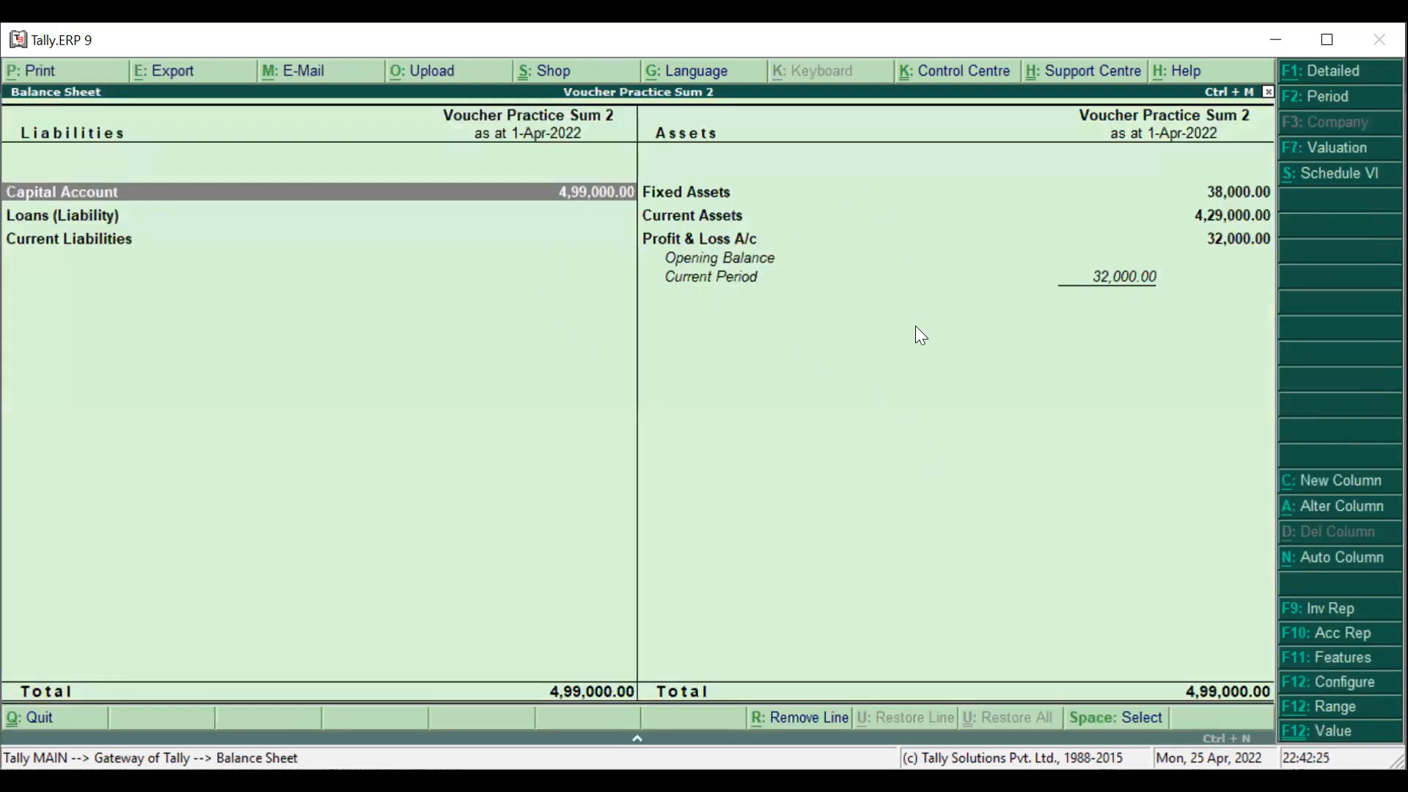
pyautogui.doubleClick(683, 195)
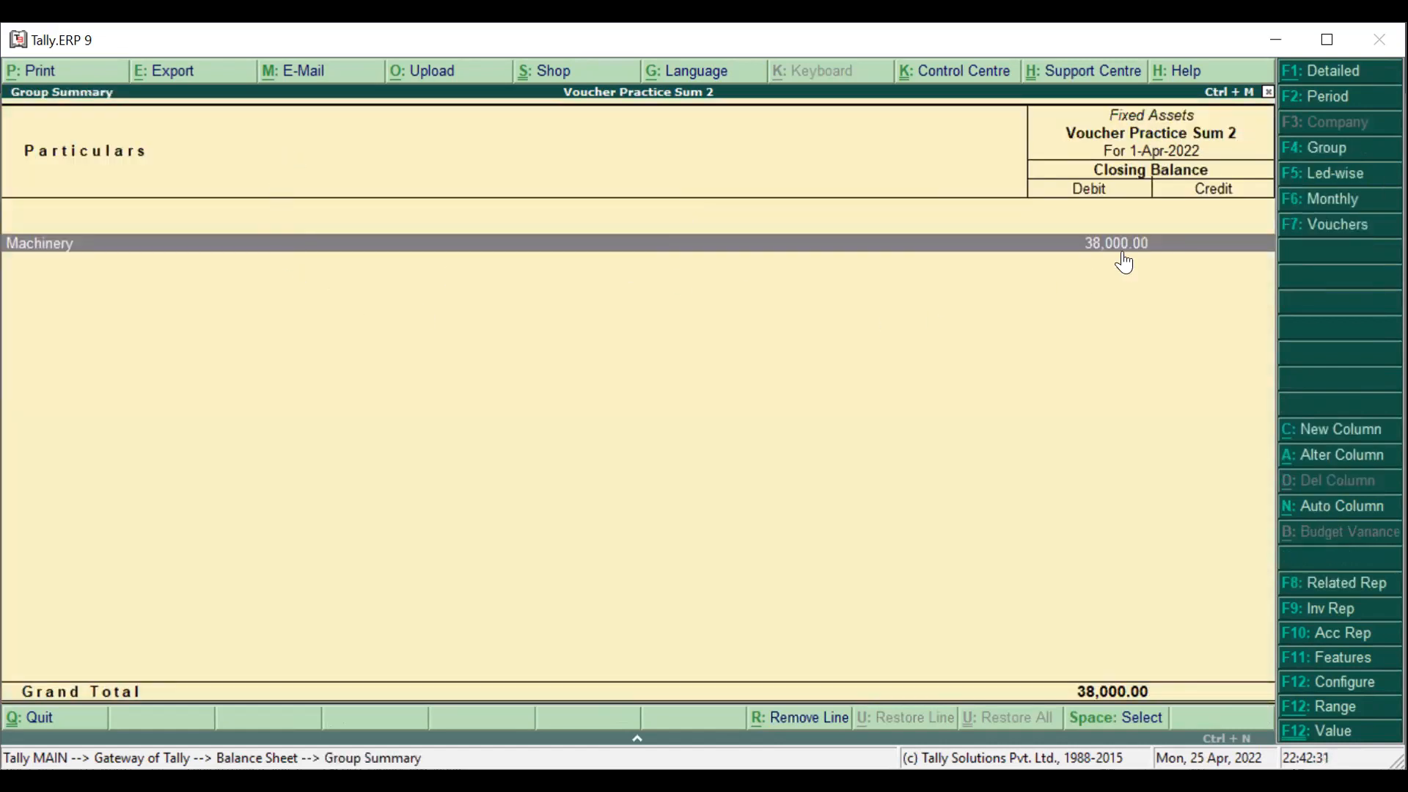
pyautogui.doubleClick(940, 242)
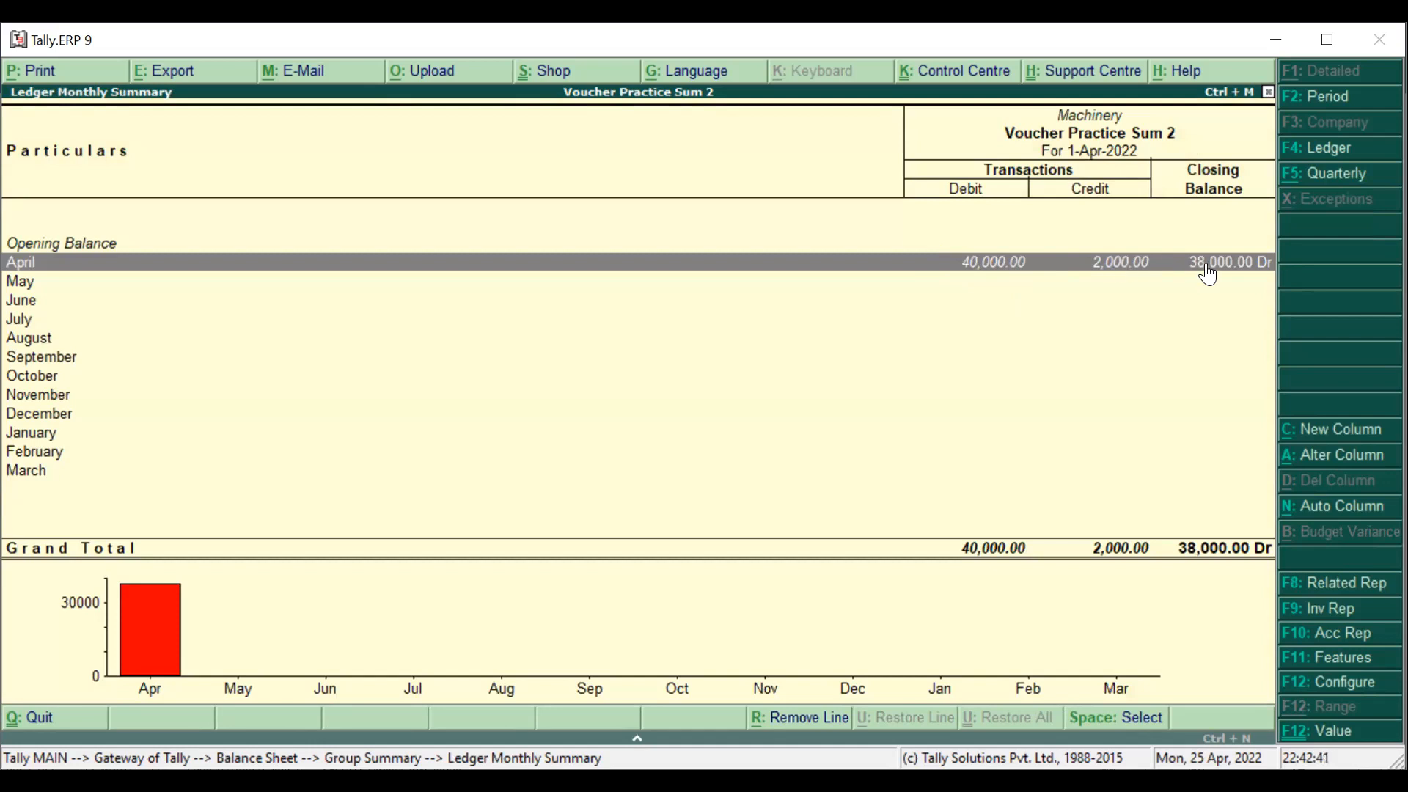
pyautogui.press('Escape')
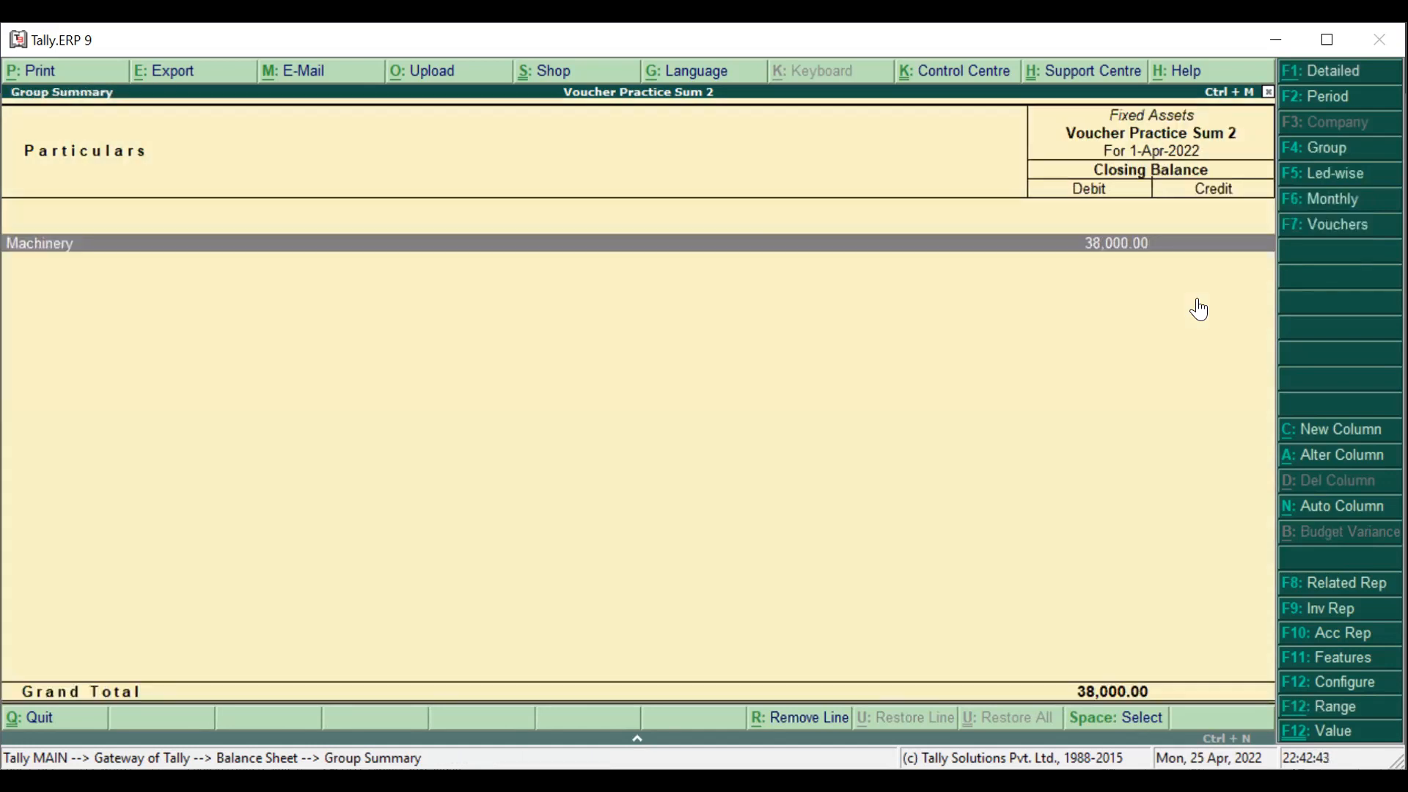
pyautogui.press('Escape')
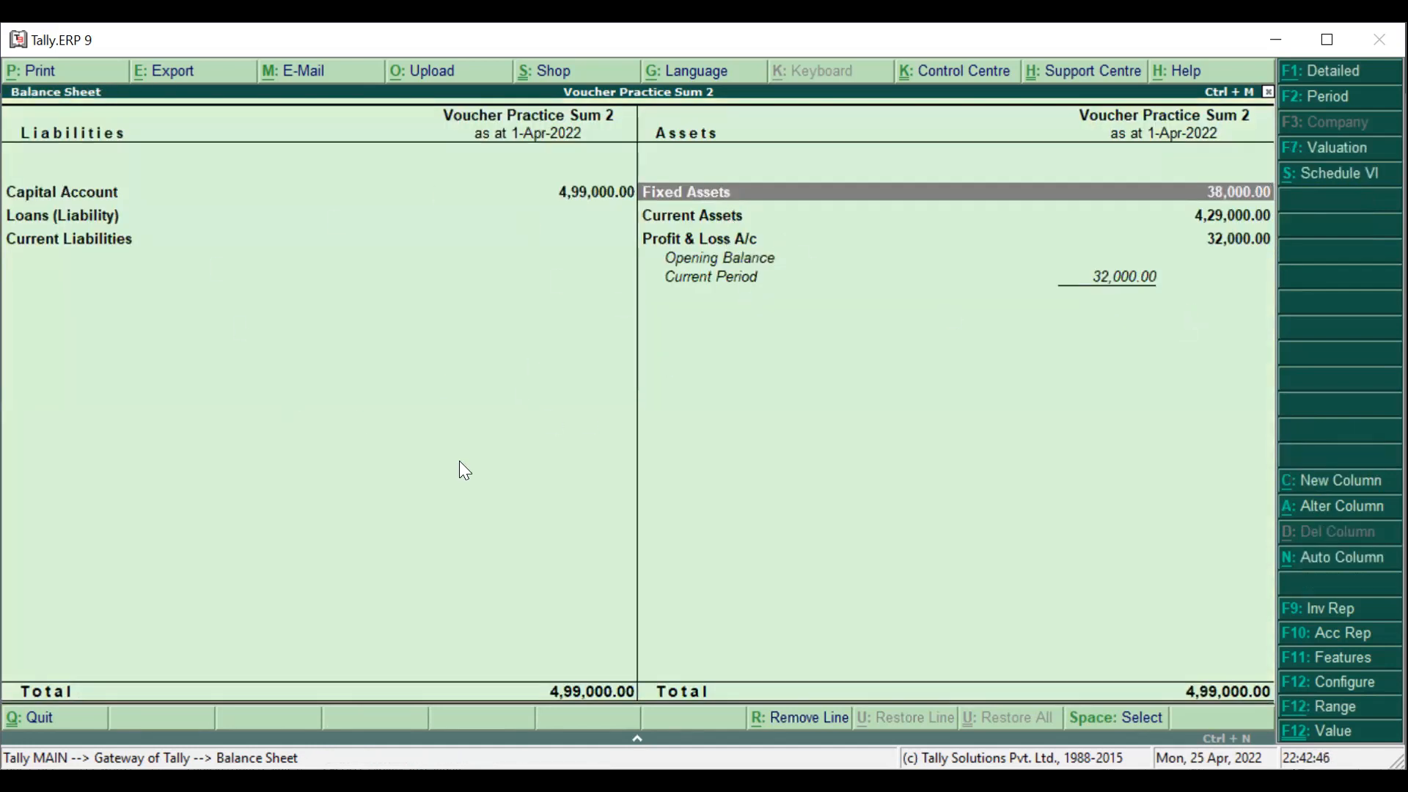
pyautogui.press('Escape')
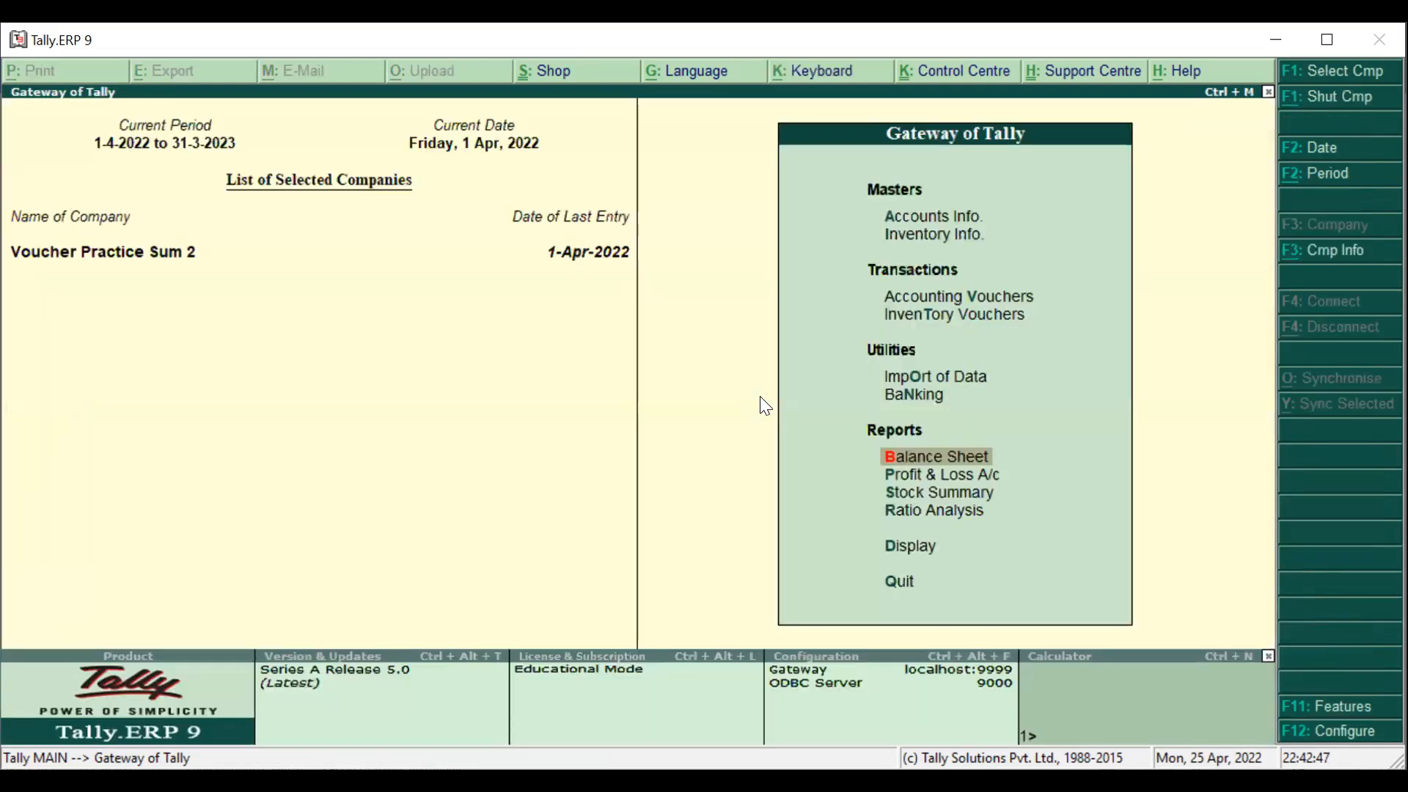
# Examine the Profit & Loss A/c and look over the other reports available for display.
pyautogui.click(936, 474)
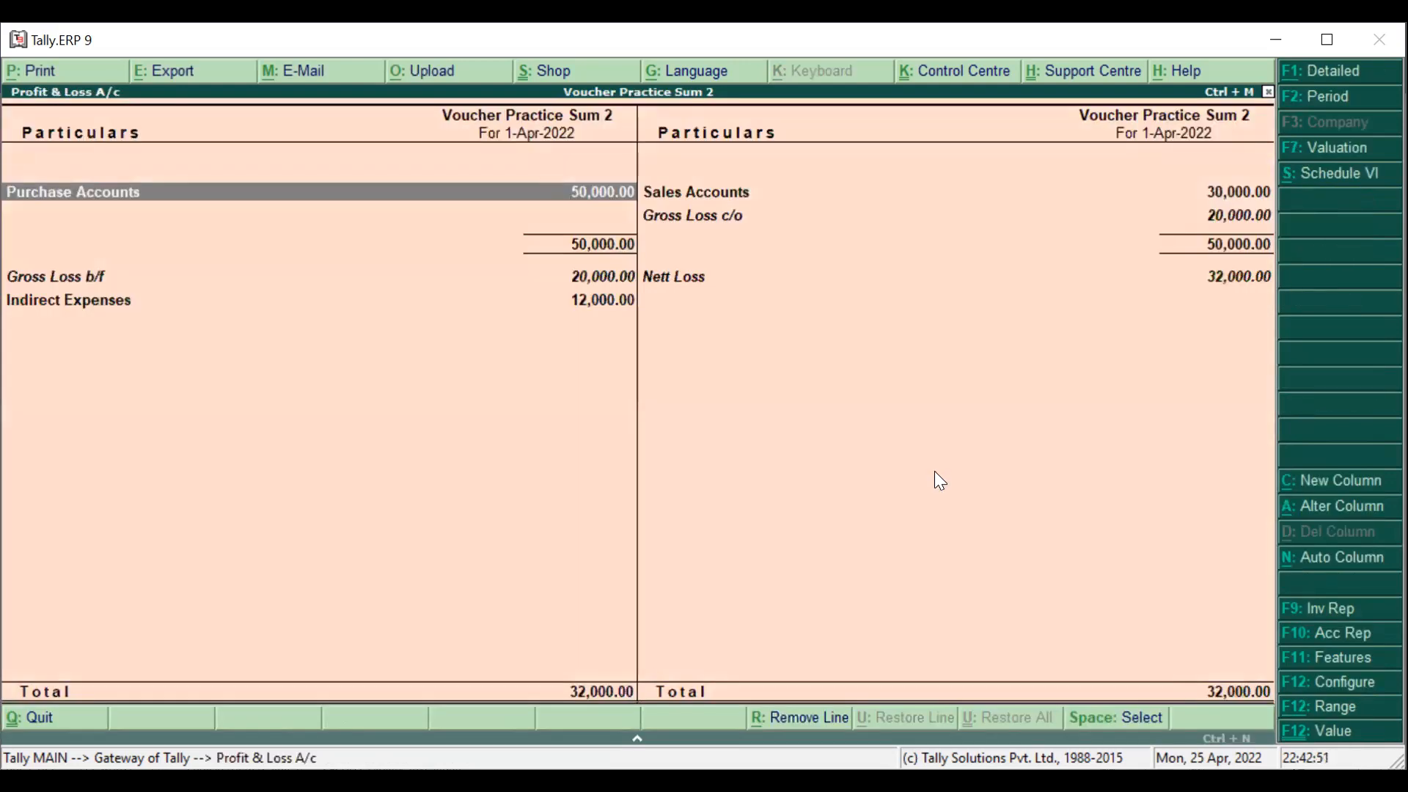
pyautogui.press('Escape')
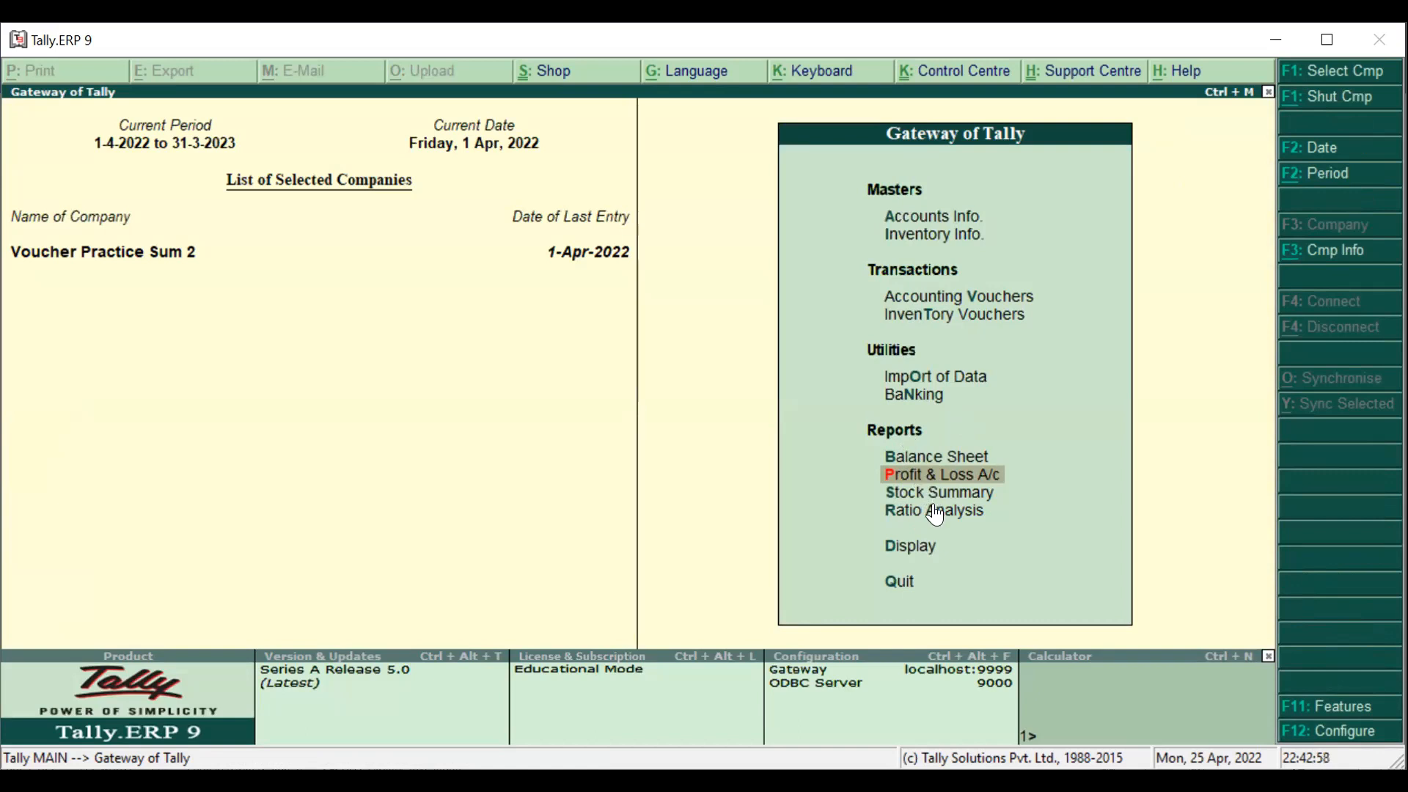
pyautogui.click(907, 548)
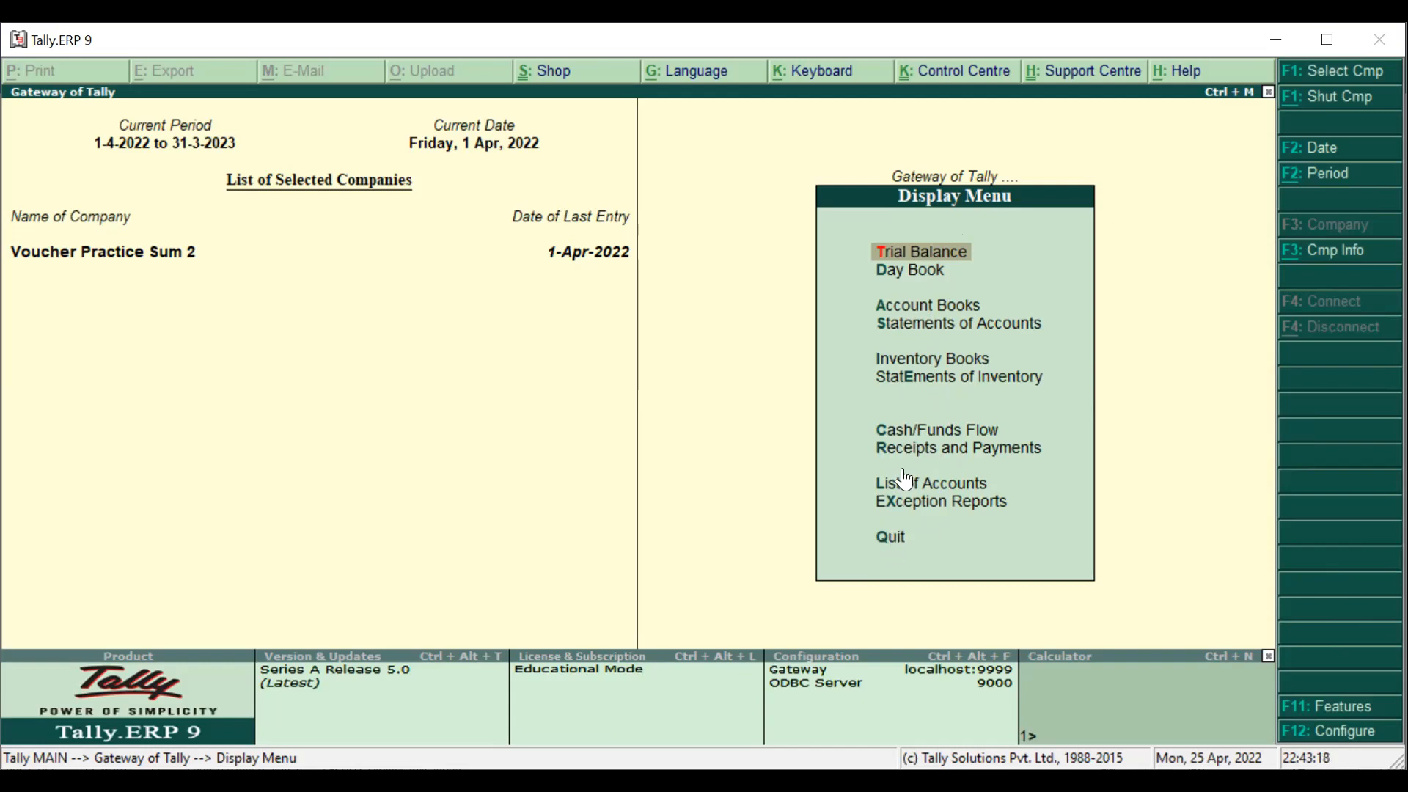
pyautogui.press('Escape')
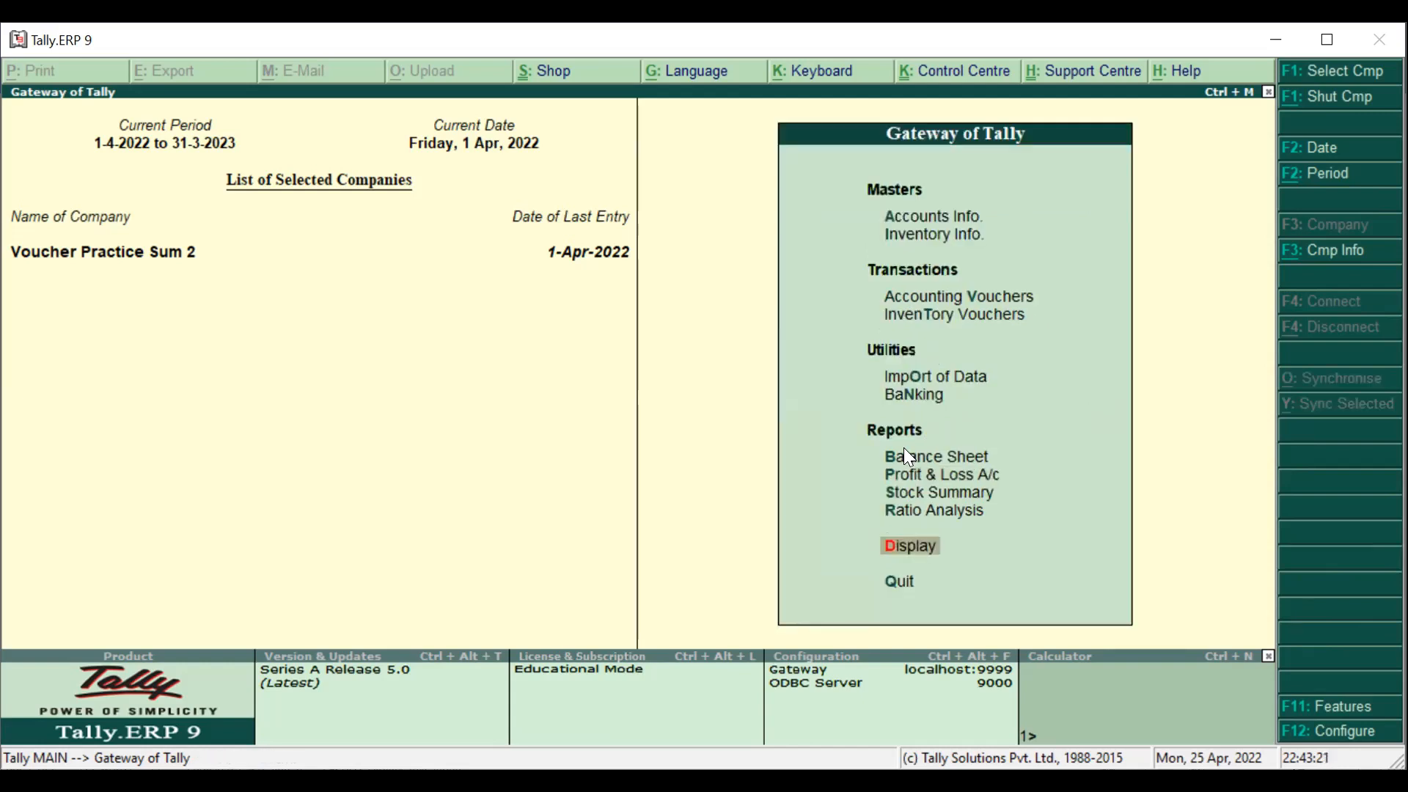